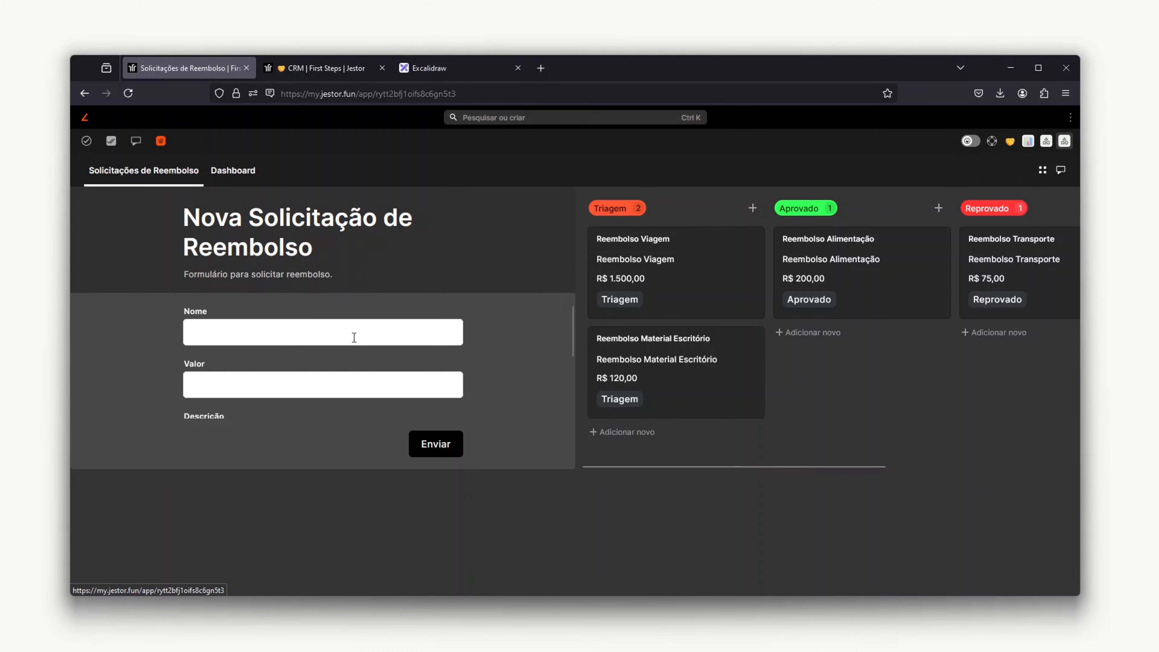
# Look over the fields of the Nova Solicitação de Reembolso form, check the Dashboard page, and return to Solicitações de Reembolso
pyautogui.scroll(-3, 352, 337)
pyautogui.scroll(1, 374, 356)
pyautogui.scroll(2, 374, 356)
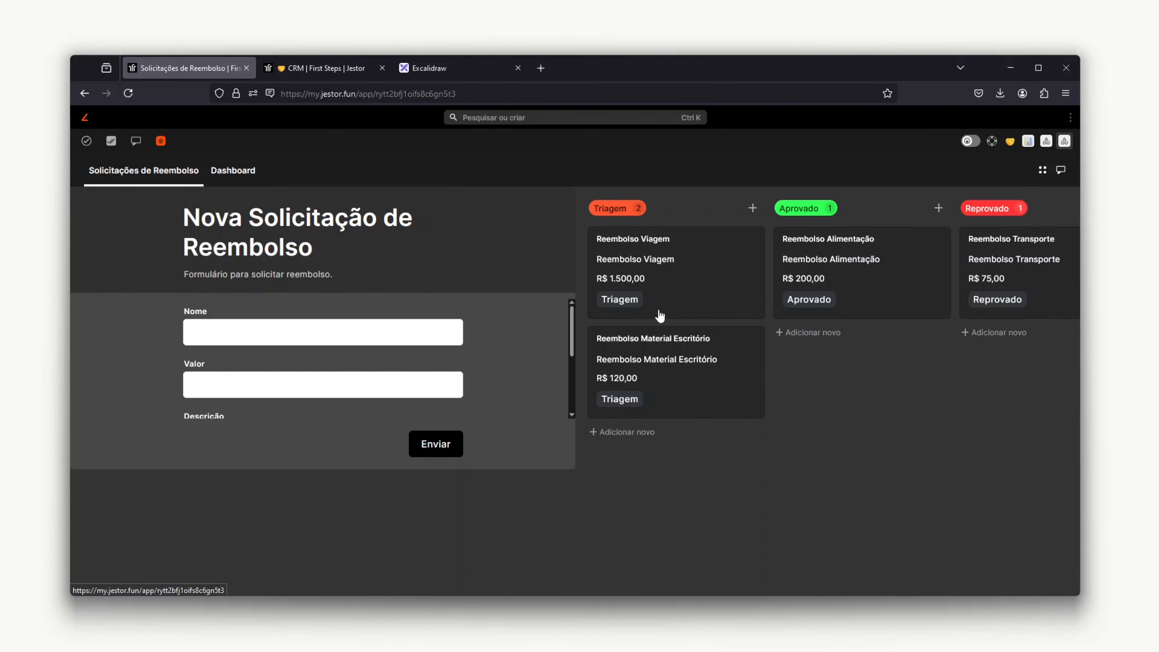
pyautogui.click(248, 178)
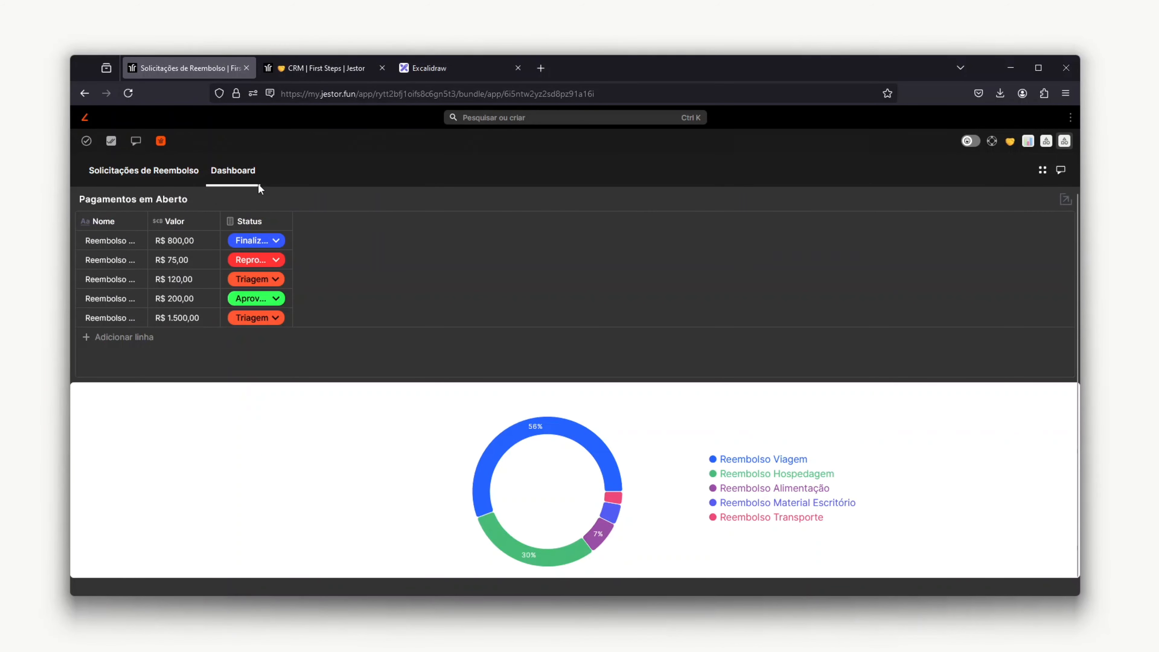
pyautogui.click(165, 175)
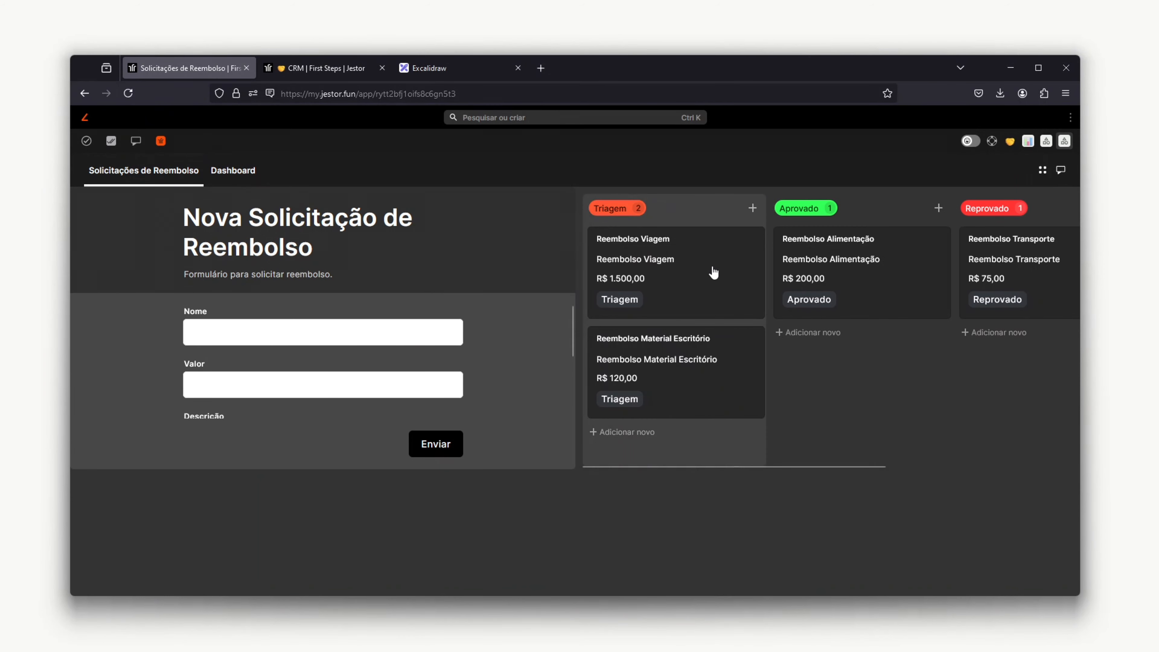
# Inspect the Reembolso Viagem card and close it, and check the reimbursement flowchart in Excalidraw before returning to Jestor
pyautogui.click(712, 272)
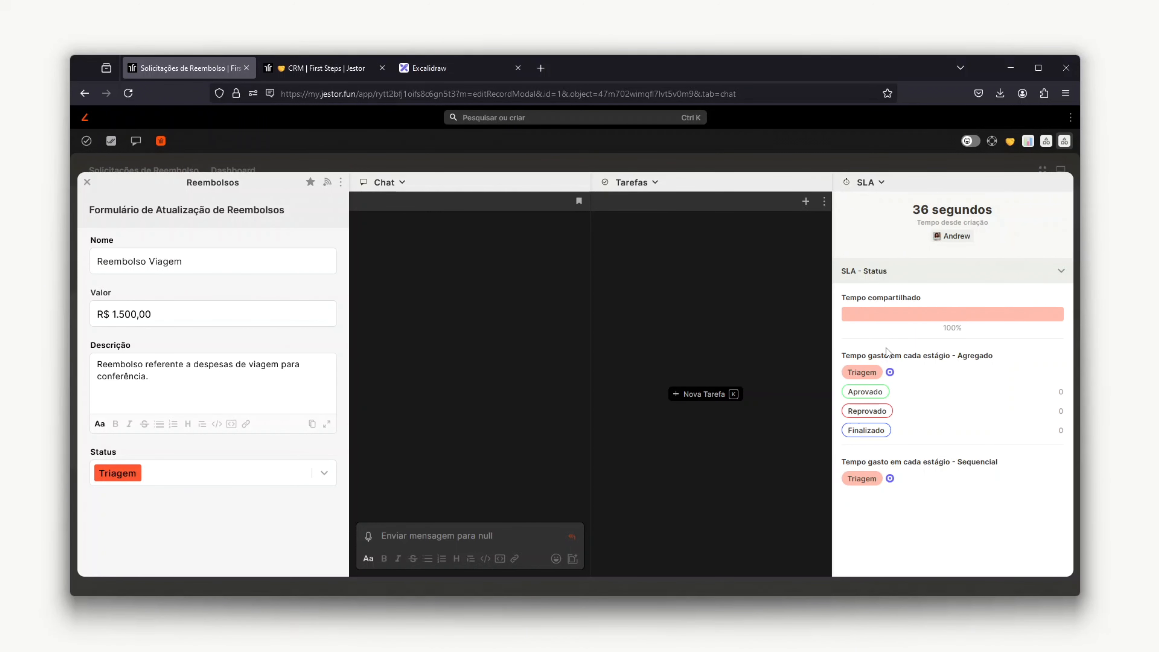
pyautogui.click(87, 182)
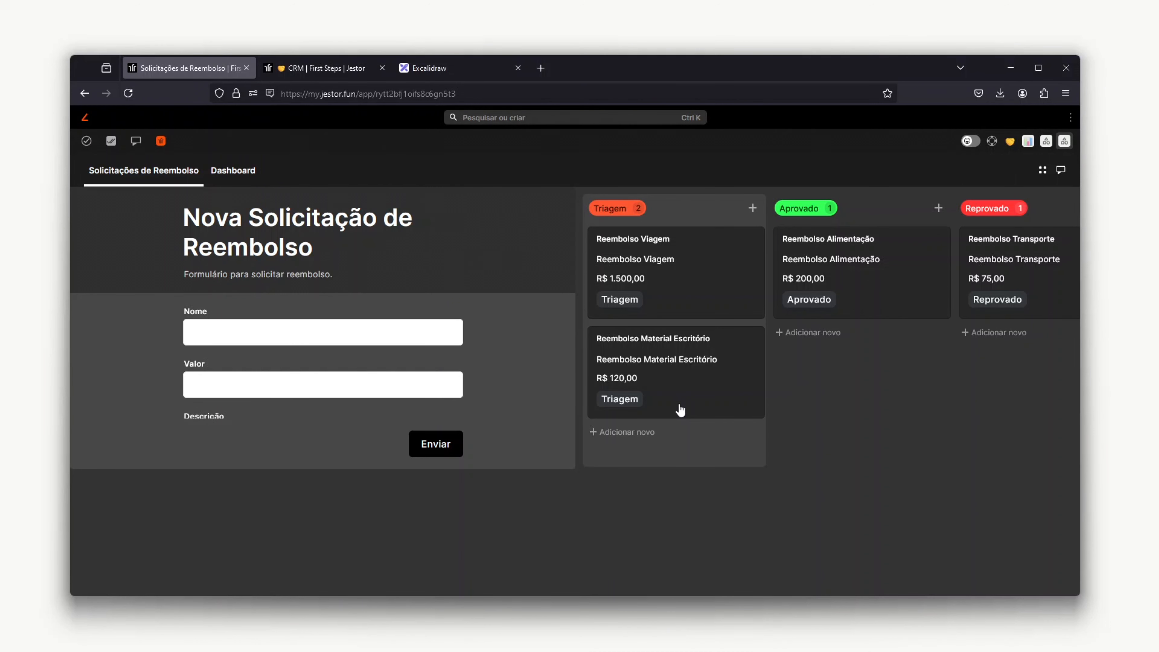
pyautogui.click(456, 70)
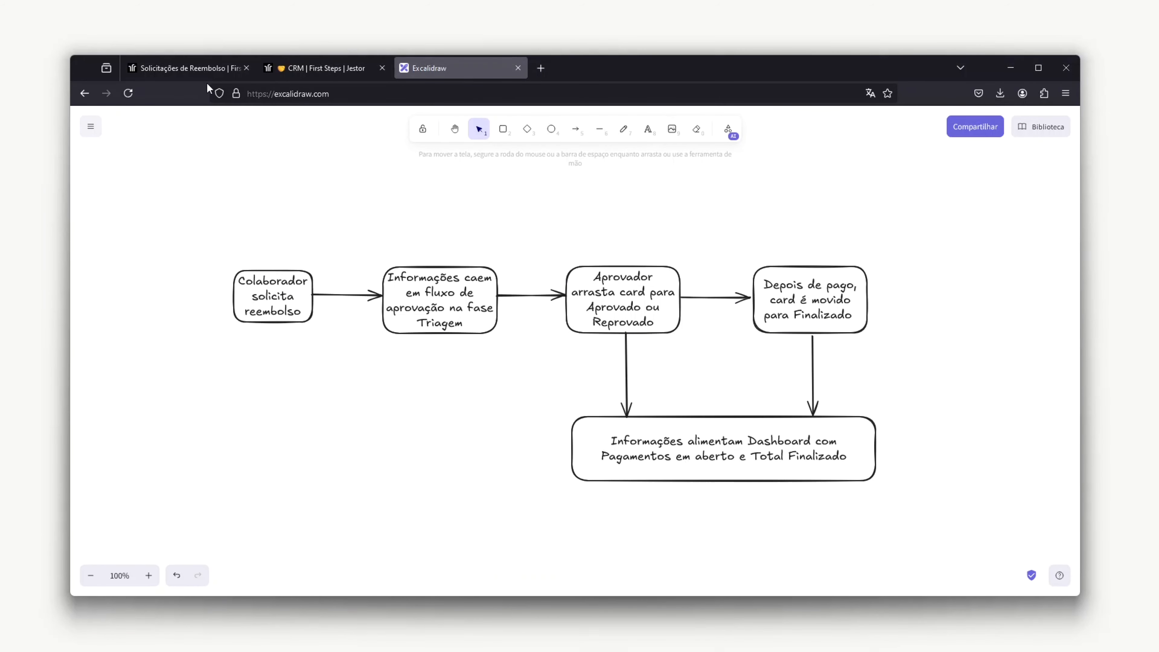
pyautogui.click(187, 69)
# Search the commands for "buil", open the AI Construtor prompt, and close it without describing a tool
pyautogui.click(495, 121)
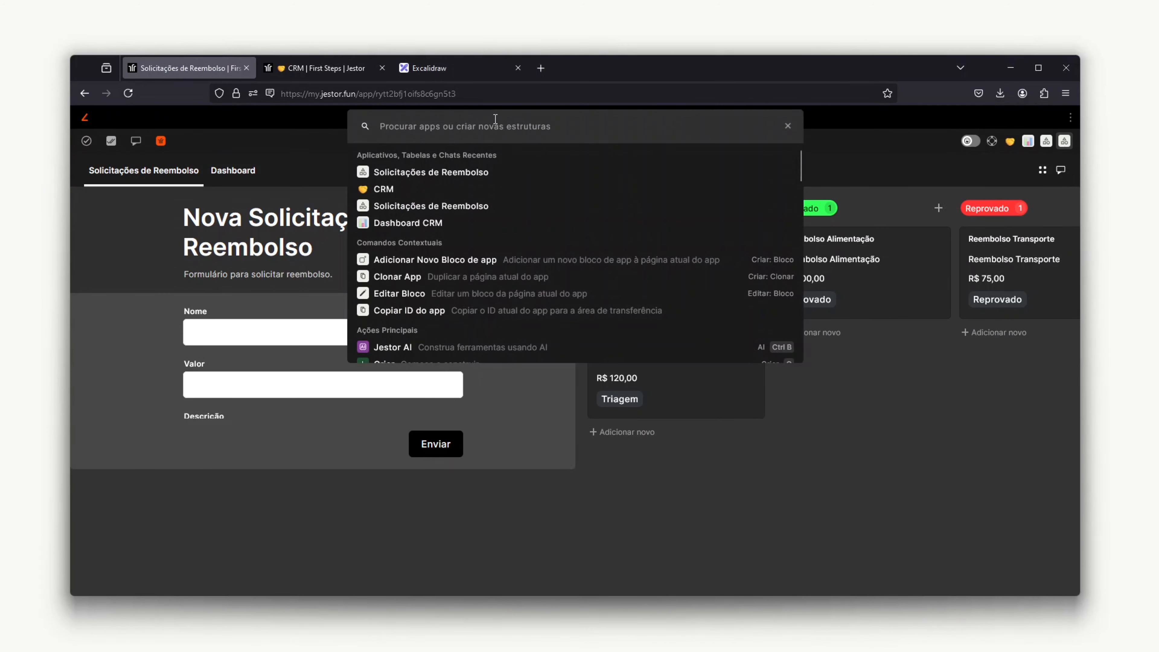
pyautogui.write('buil')
pyautogui.click(455, 177)
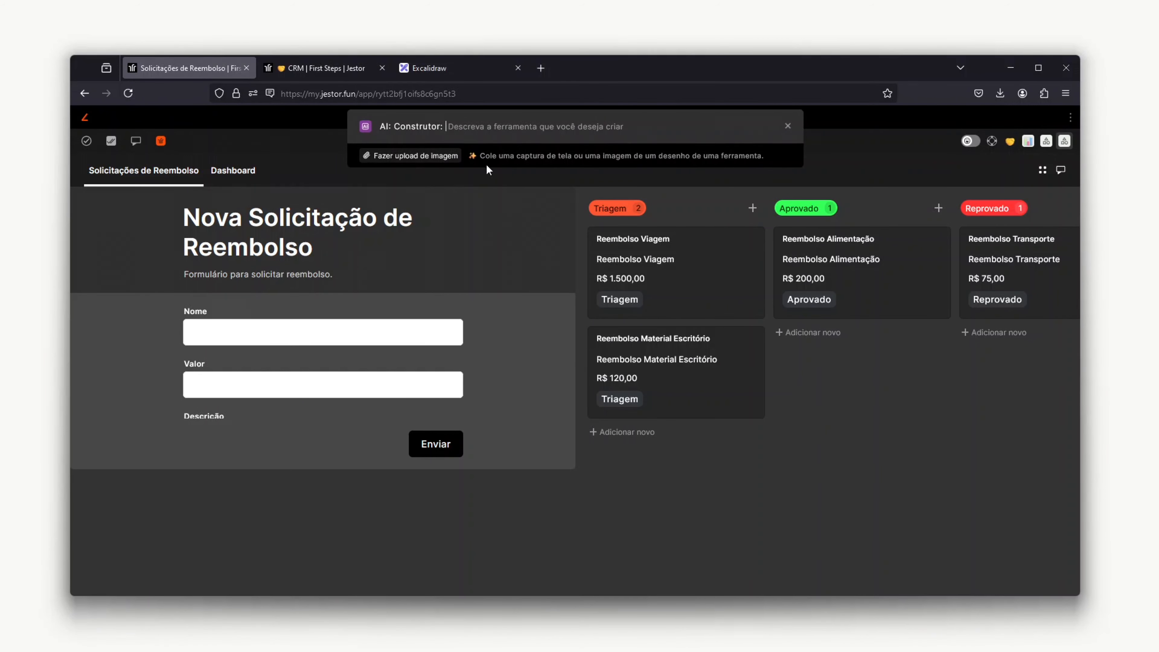
pyautogui.click(834, 165)
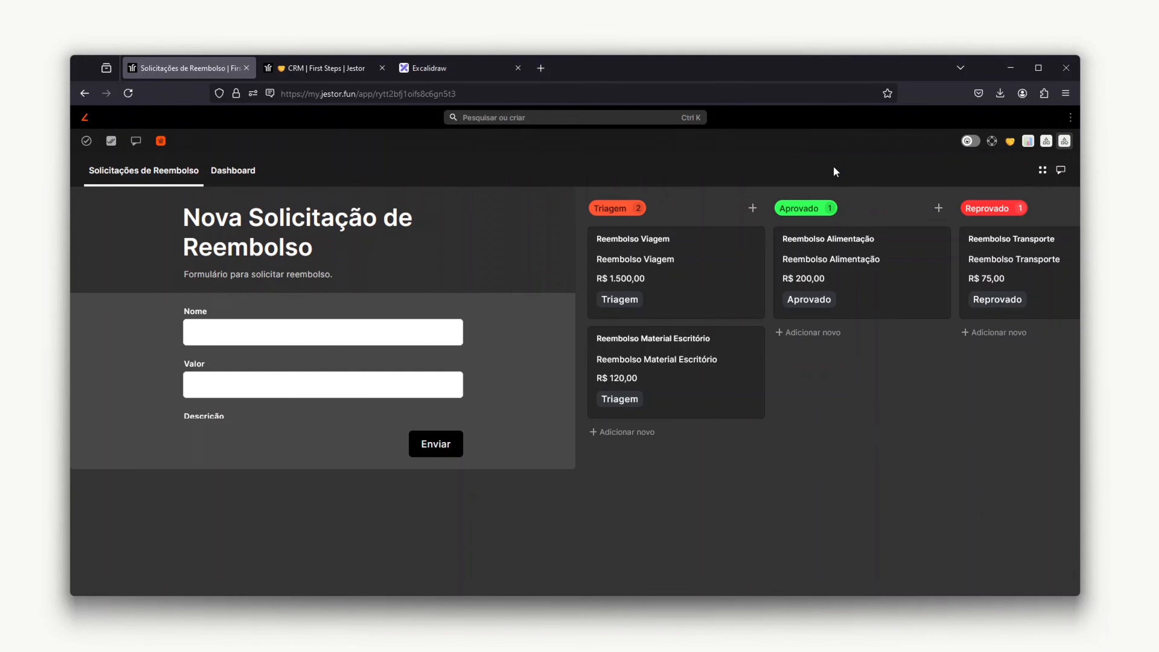
# Search the commands for "templ" and open the Templates gallery
pyautogui.click(641, 124)
pyautogui.write('templ')
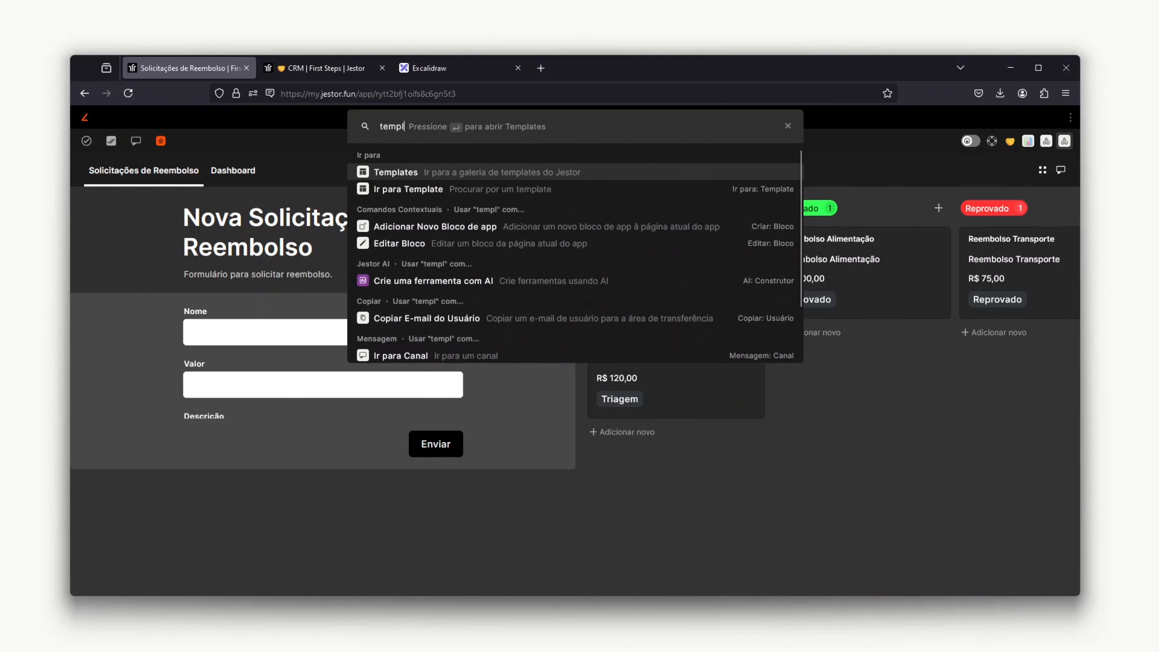
pyautogui.press('Return')
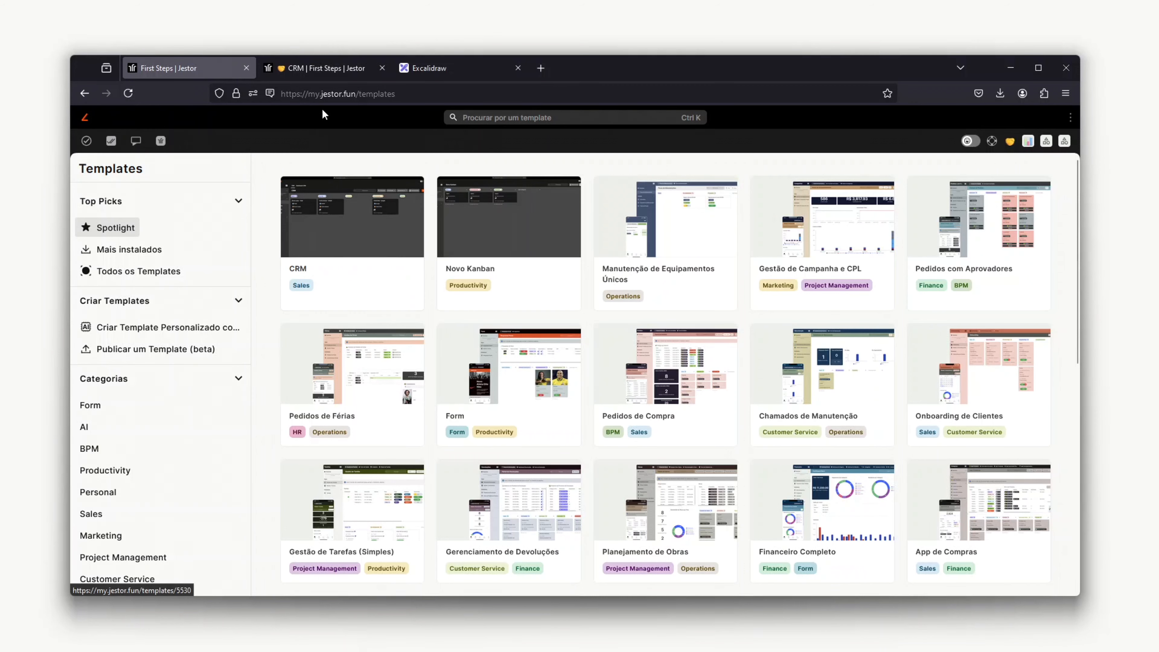
# Switch to the CRM app, view its Dashboard CRM page, and check the Prioridade filter options on the CRM board
pyautogui.click(323, 72)
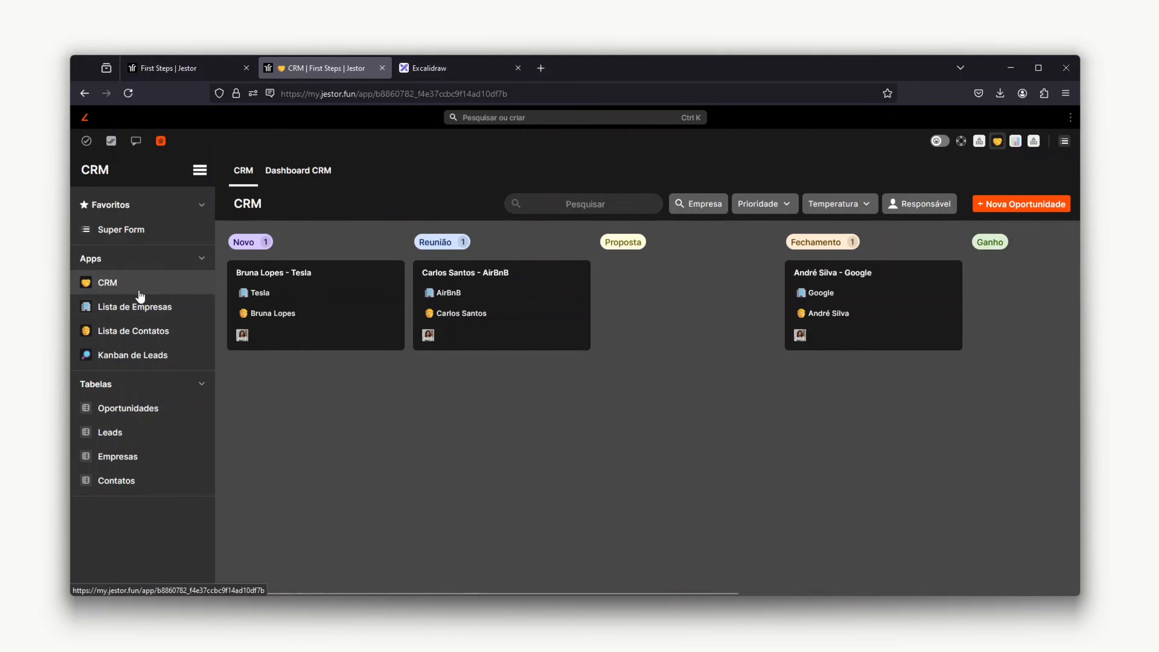
pyautogui.click(299, 180)
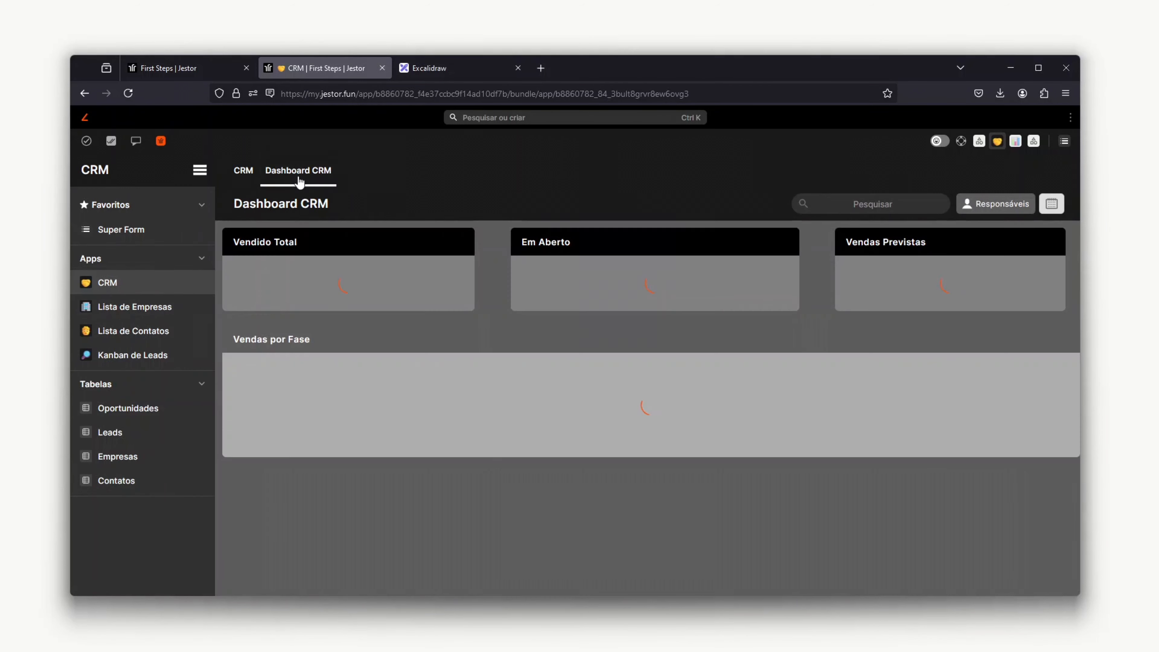
pyautogui.click(244, 179)
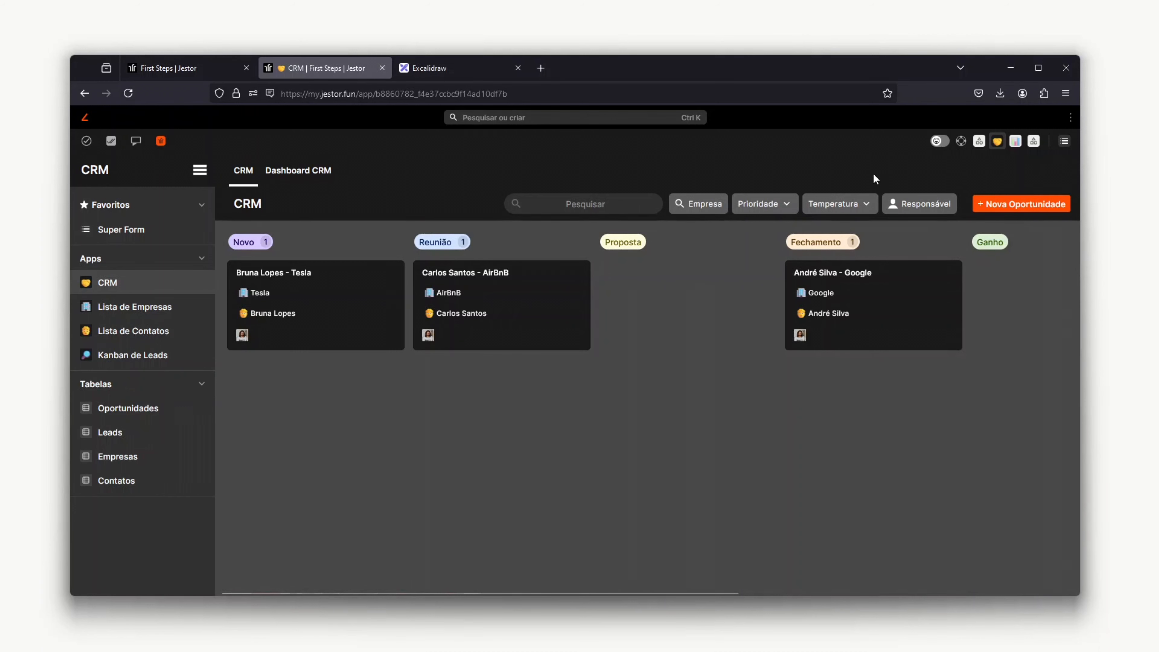
pyautogui.click(788, 202)
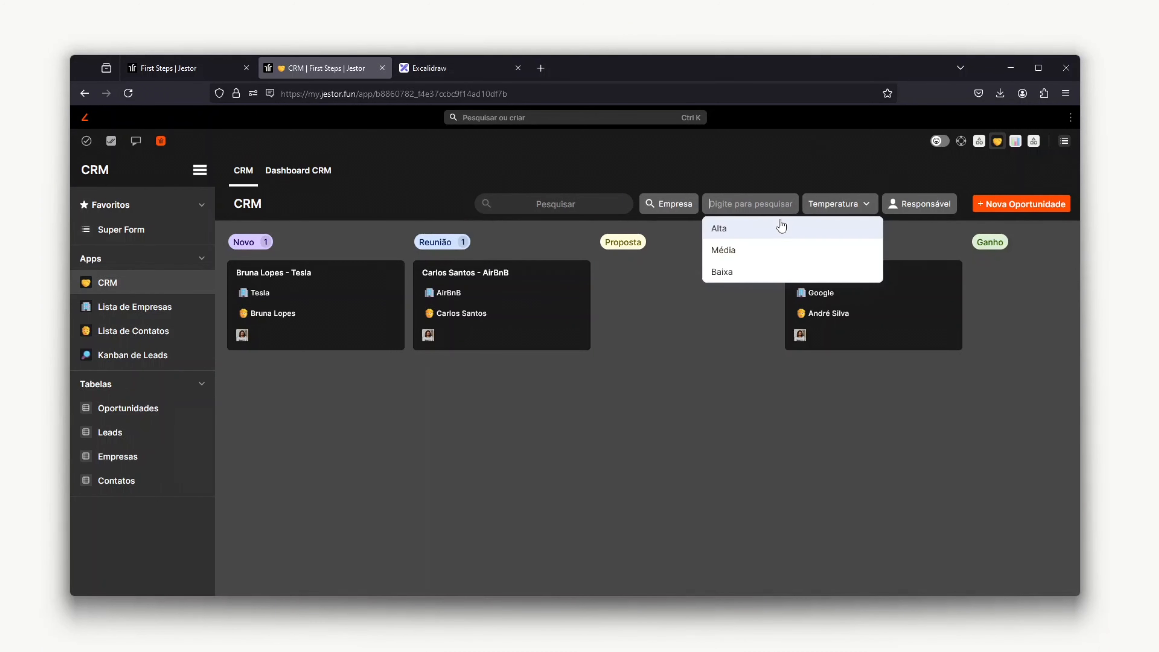
pyautogui.click(781, 178)
# View the Lista de Empresas and Lista de Contatos apps and return to the CRM board
pyautogui.click(146, 316)
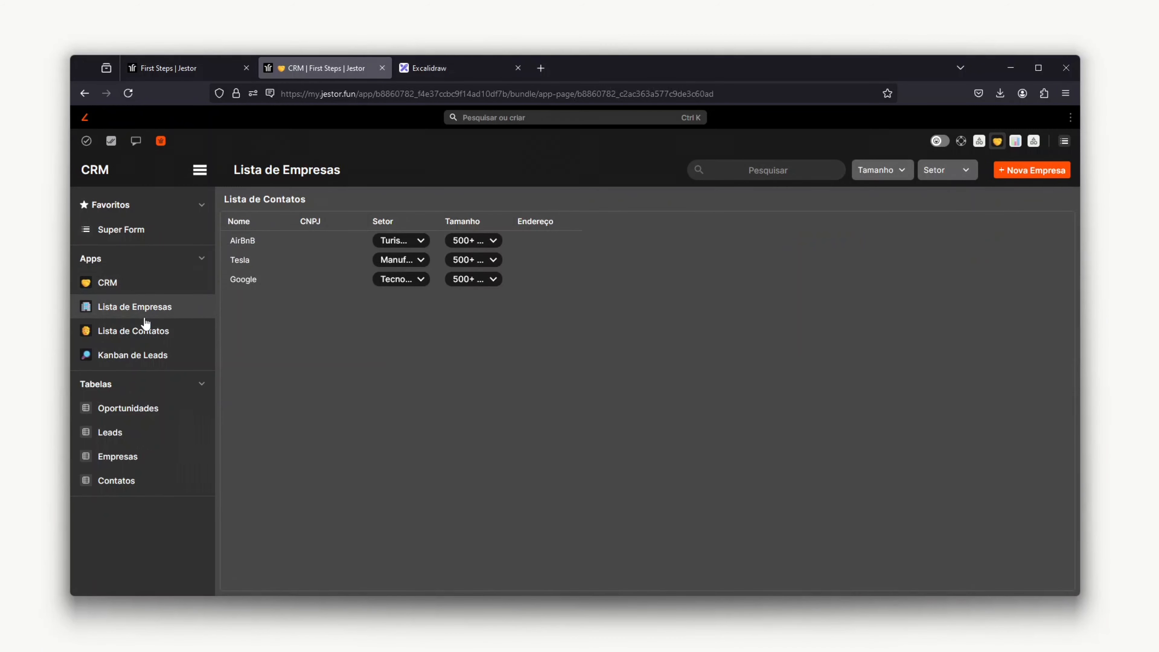
pyautogui.click(158, 333)
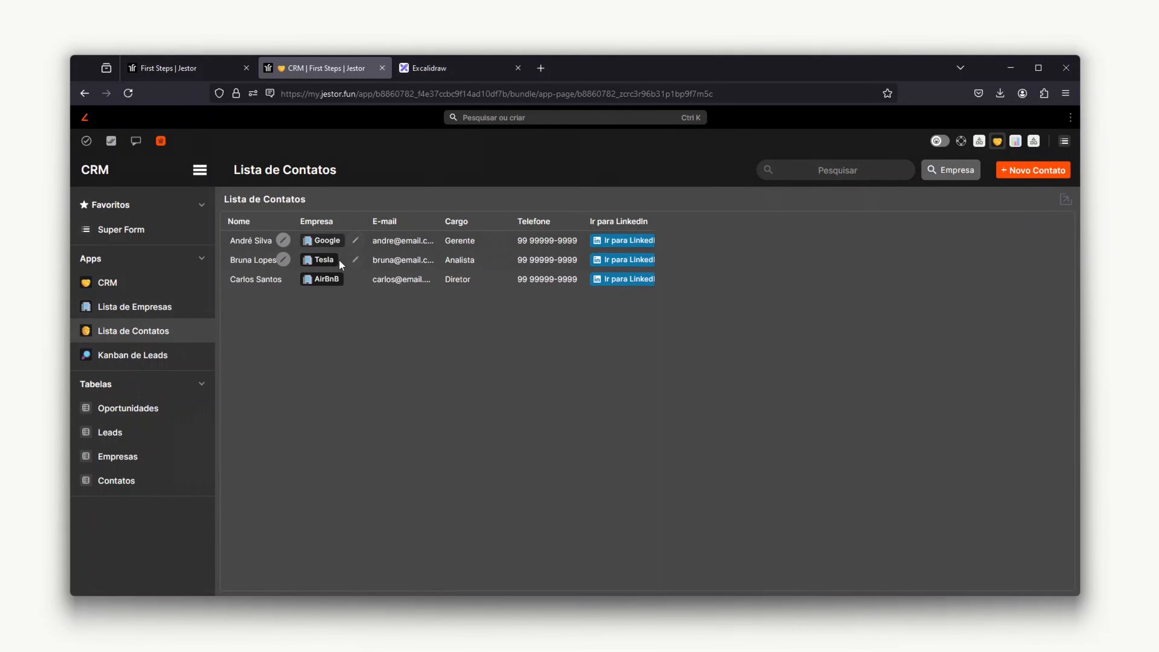
pyautogui.click(132, 288)
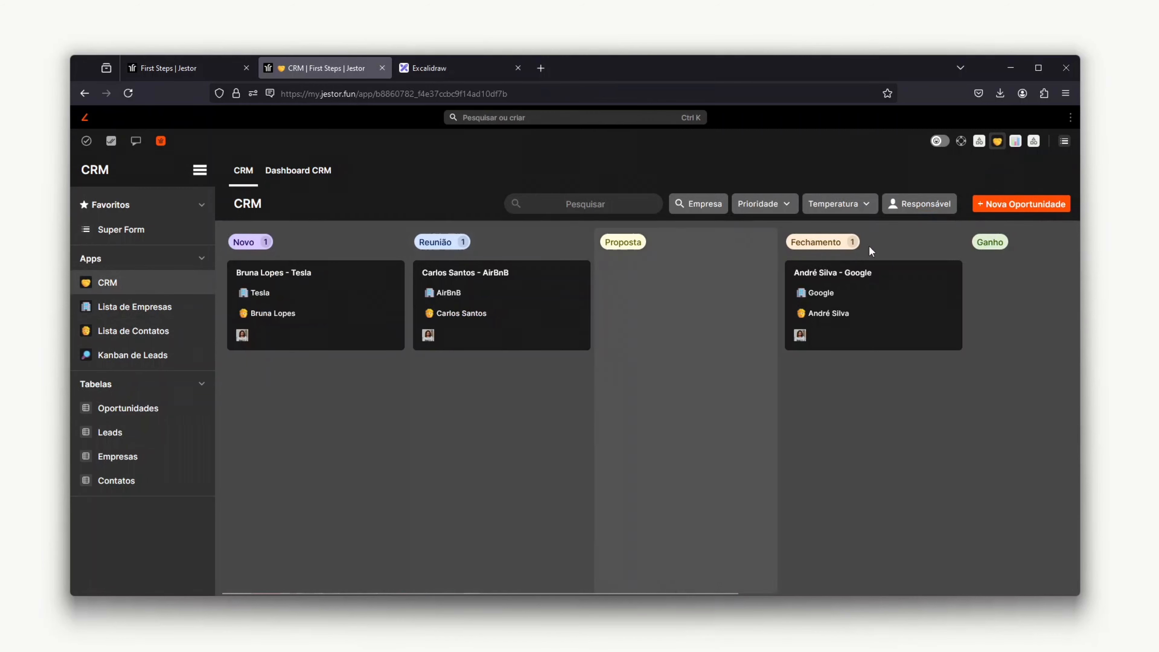
# Try the Nova Oportunidade form with AirBnB and Tesla as the Empresa, open the Contato options, and exit without saving
pyautogui.click(1005, 205)
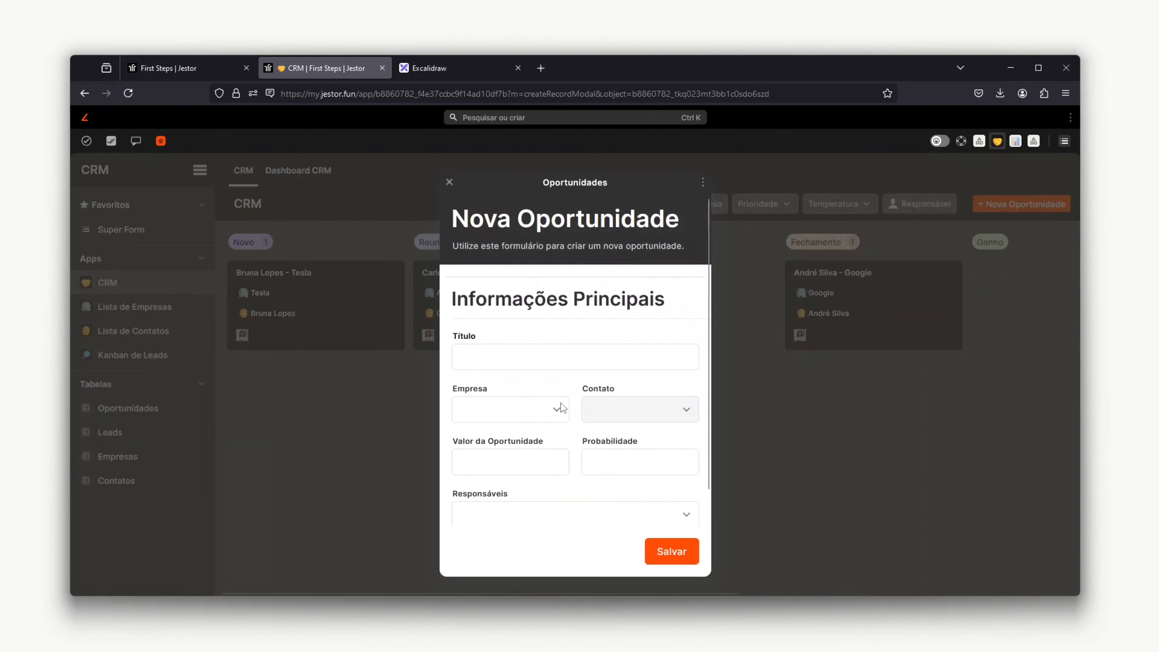
pyautogui.click(543, 410)
pyautogui.click(479, 439)
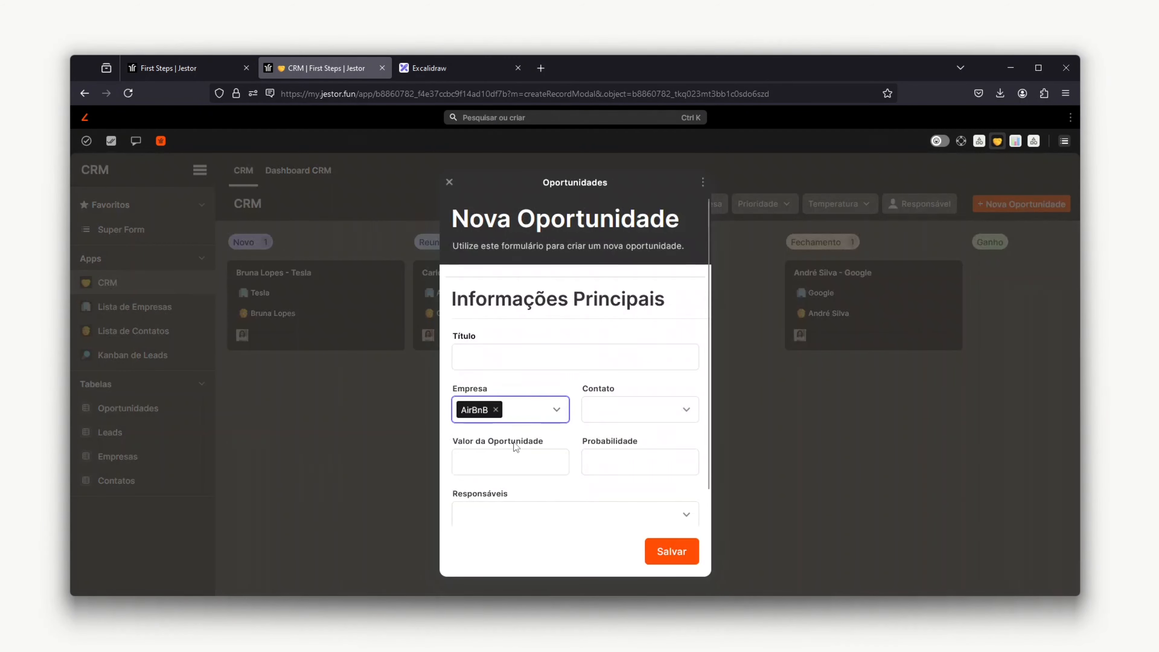
pyautogui.click(632, 409)
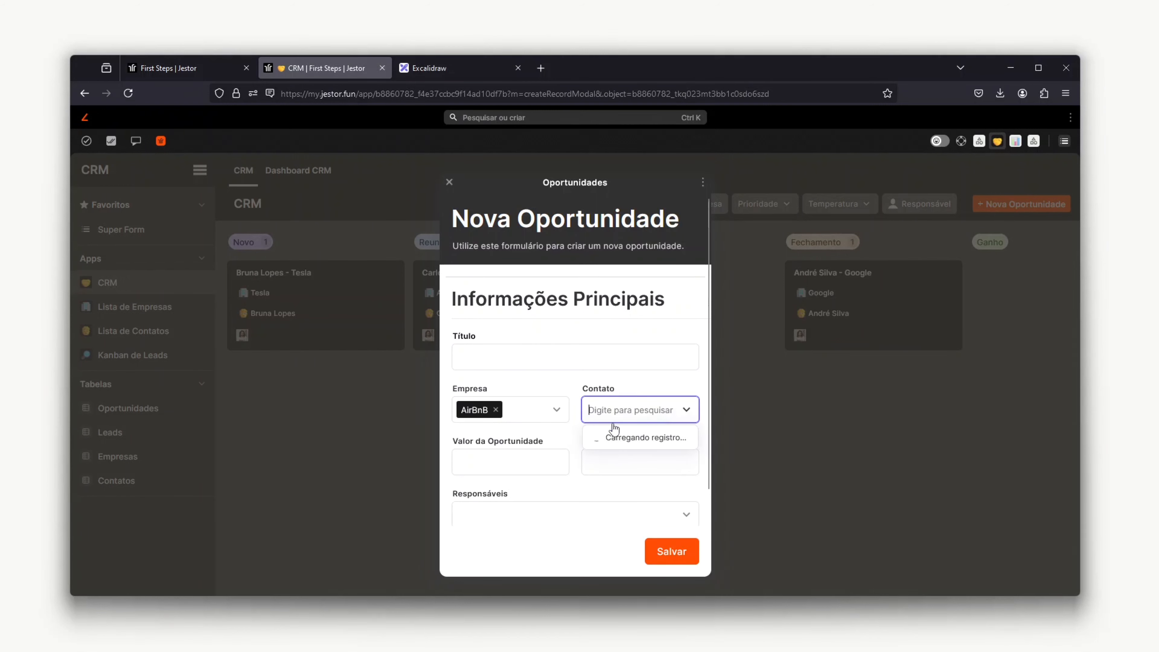
pyautogui.click(558, 421)
pyautogui.click(495, 463)
pyautogui.click(634, 422)
pyautogui.click(650, 349)
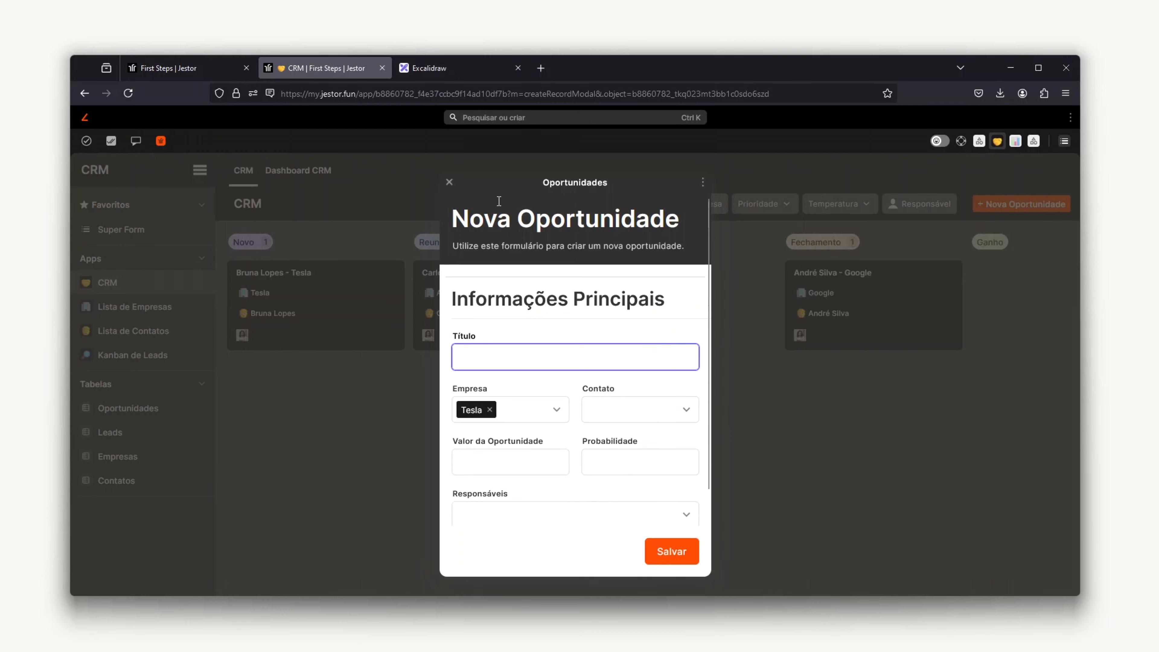
pyautogui.click(449, 182)
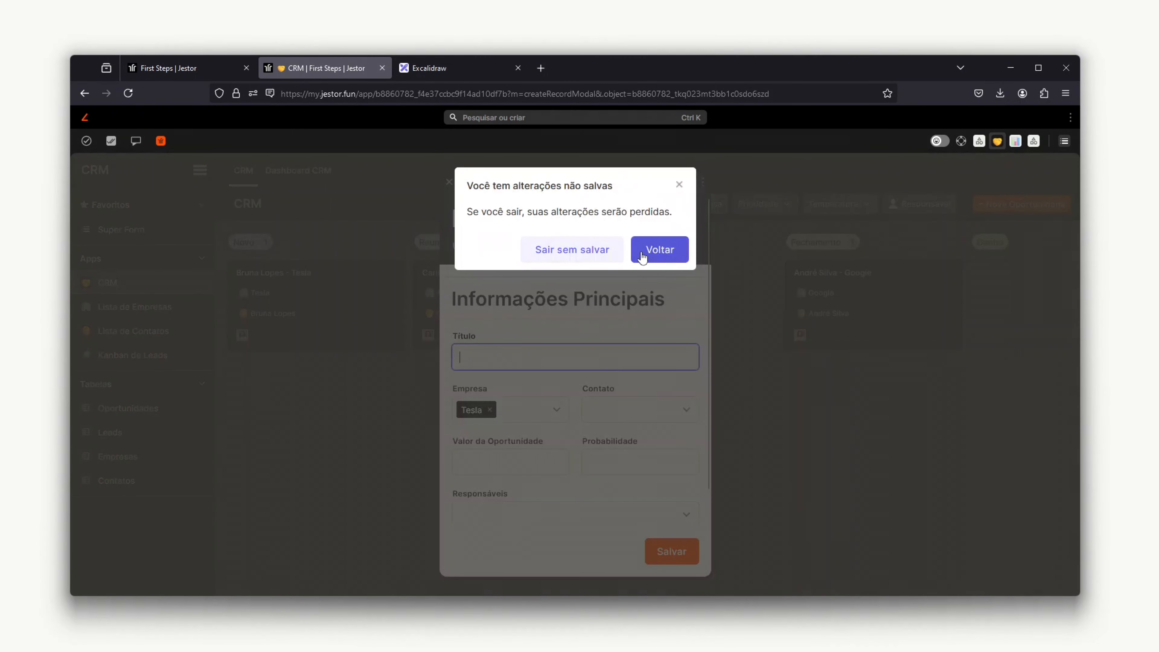
pyautogui.click(609, 256)
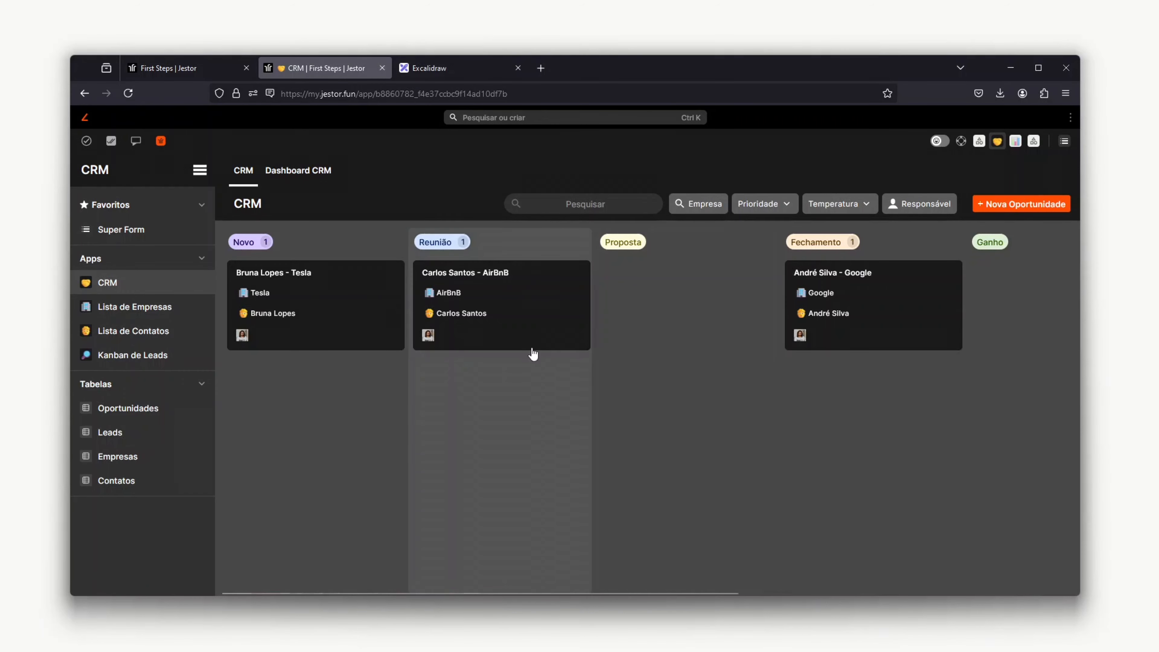
# Open the Tesla opportunity in the Novo stage and review its form from Informações Principais through Fechamento
pyautogui.click(379, 323)
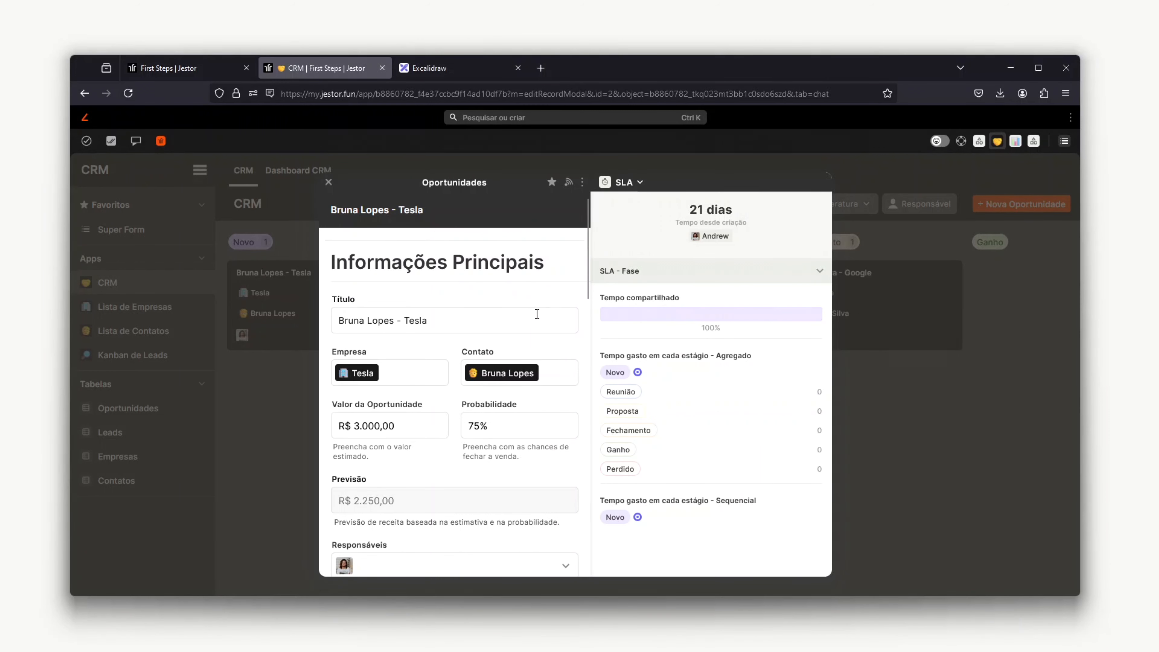
pyautogui.moveTo(355, 263); pyautogui.dragTo(518, 269)
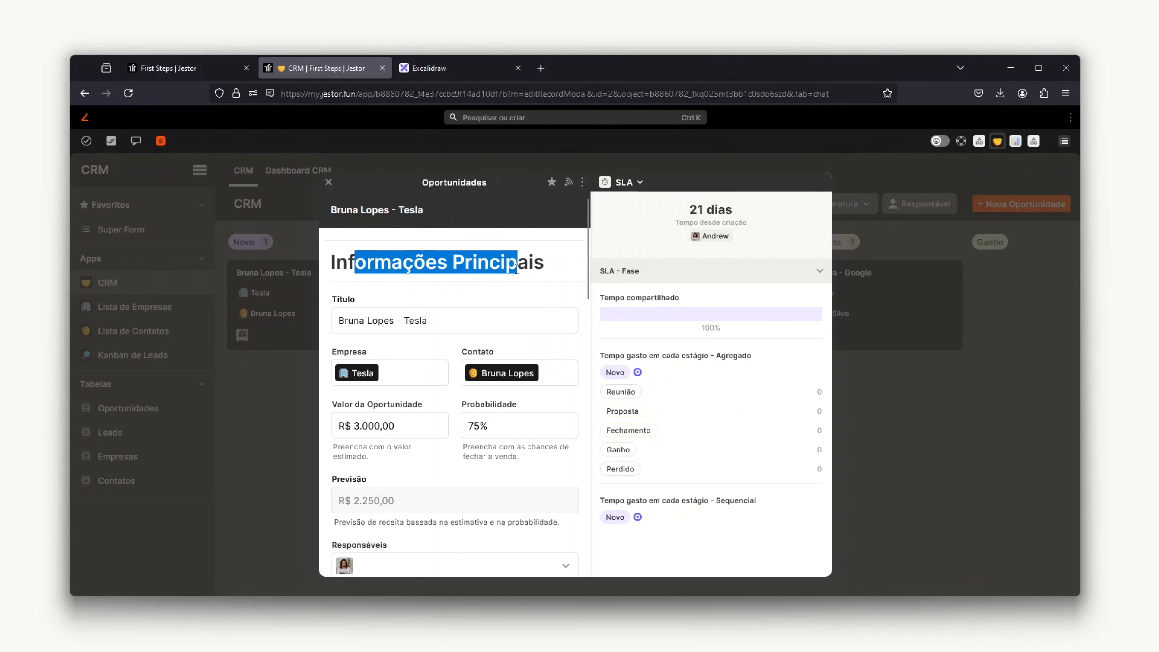
pyautogui.click(474, 287)
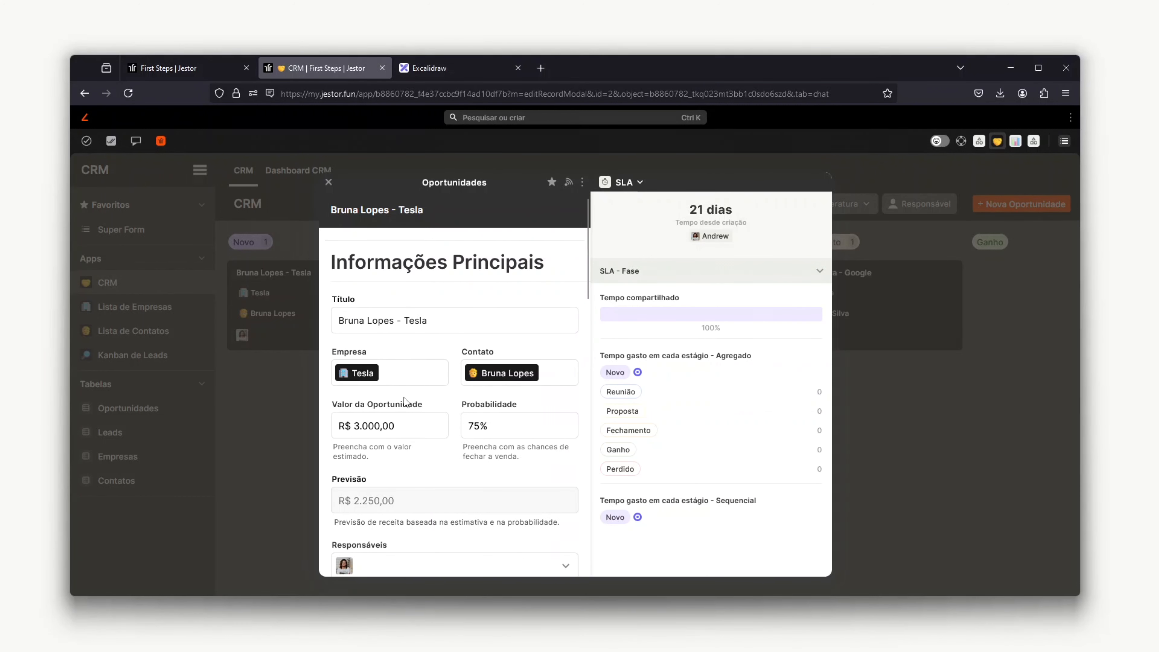
pyautogui.scroll(-6, 426, 343)
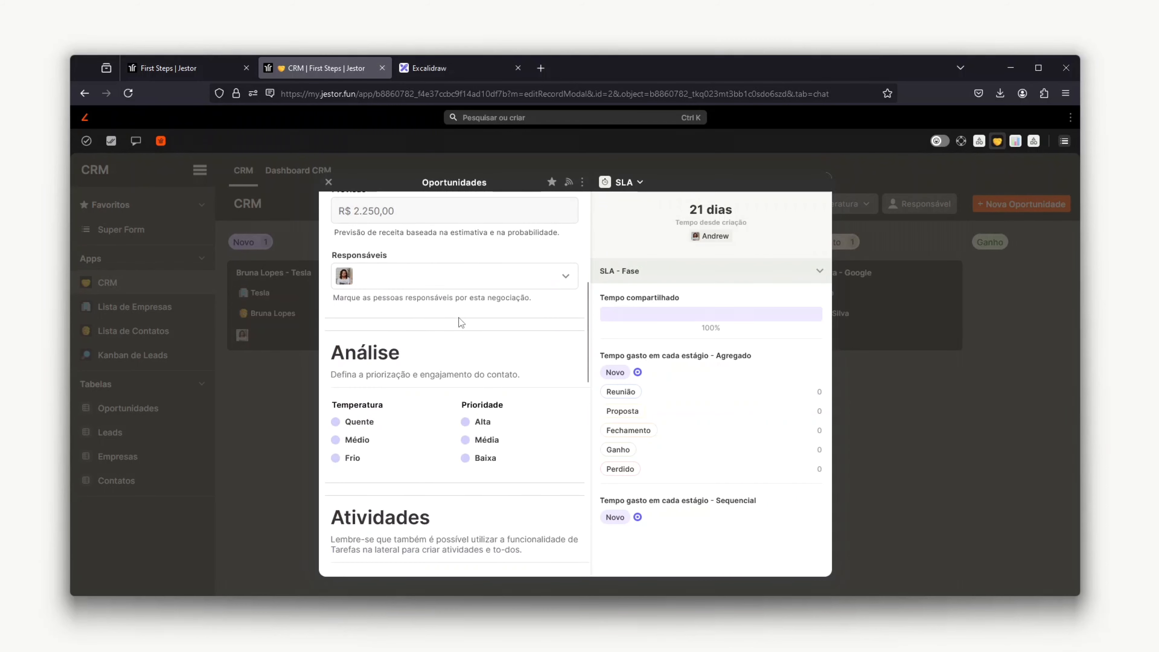
pyautogui.scroll(-10, 458, 319)
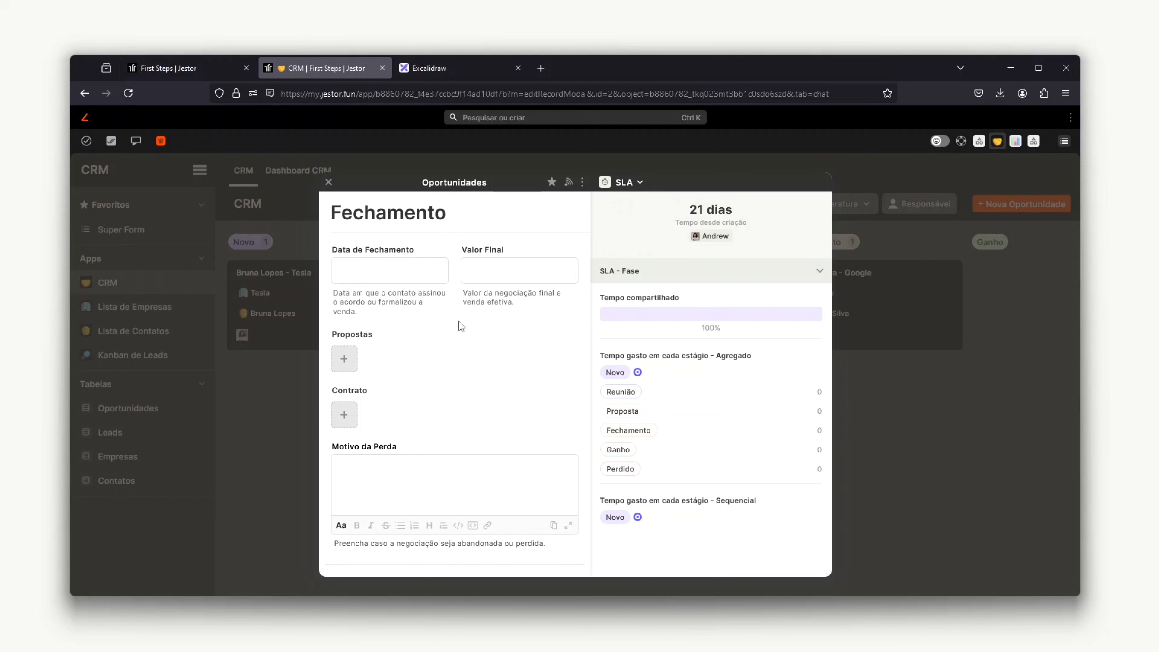
pyautogui.scroll(15, 459, 321)
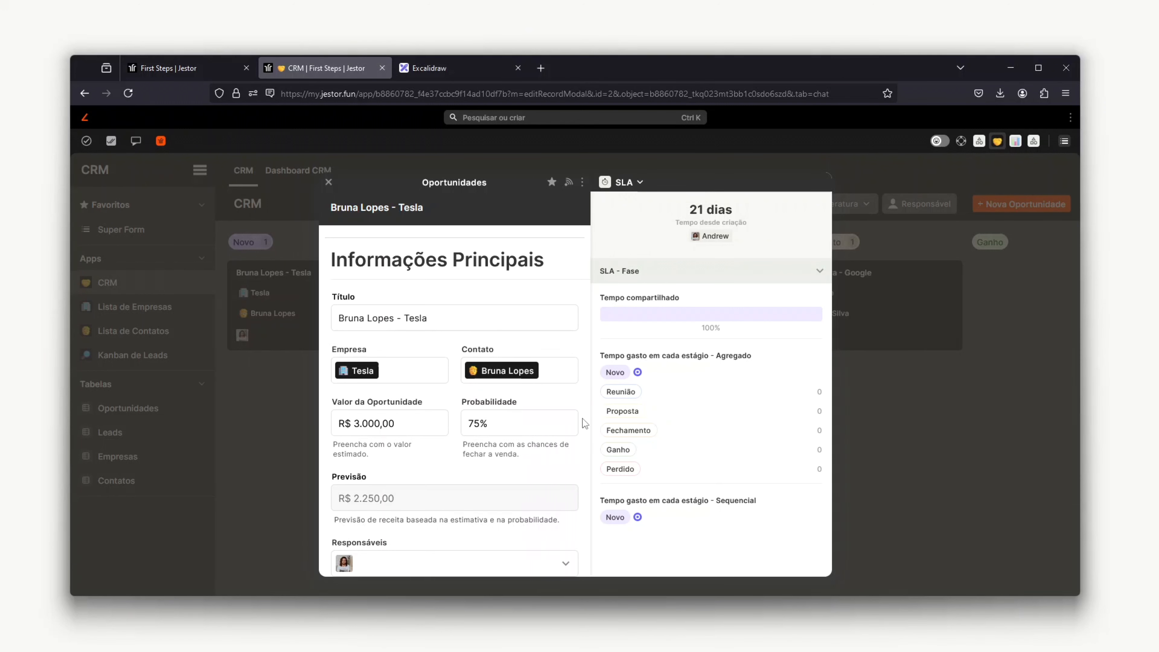
# Check the tools available beside the Tesla opportunity, switching from SLA to Tarefas and to Chat
pyautogui.click(632, 184)
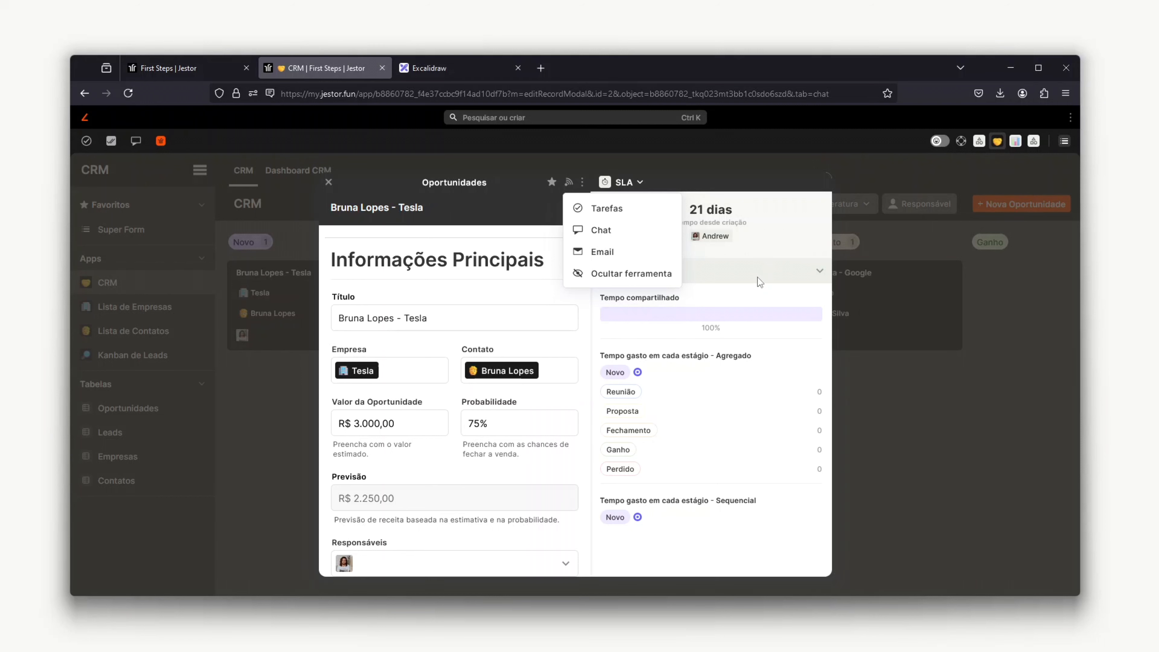
pyautogui.click(758, 250)
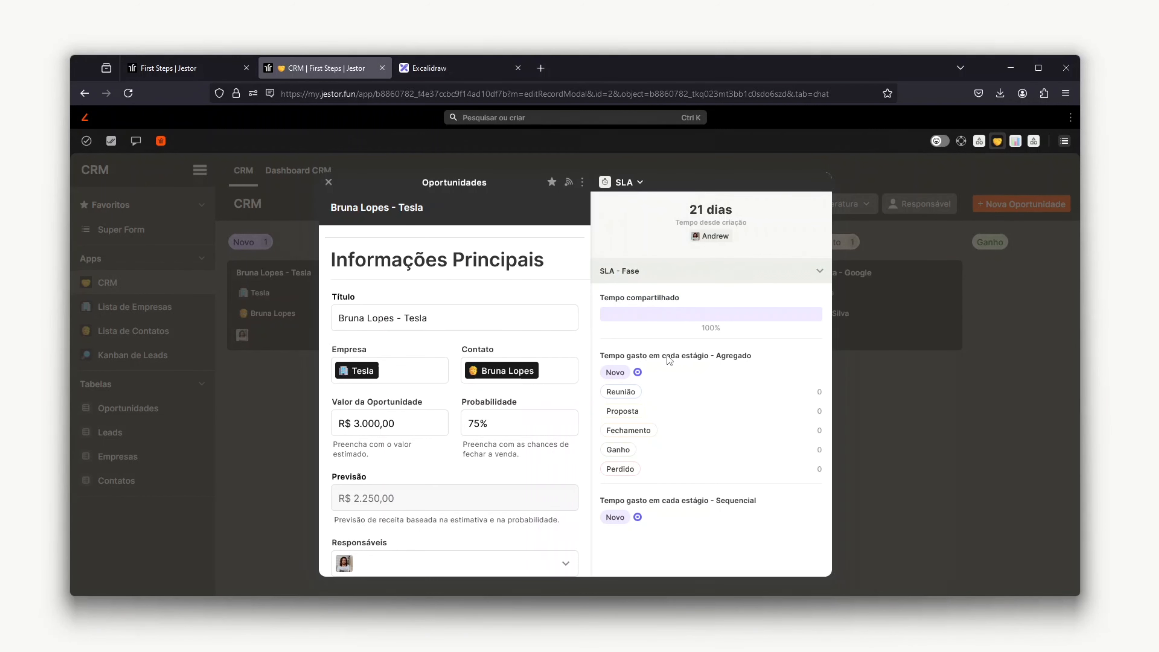
pyautogui.click(638, 185)
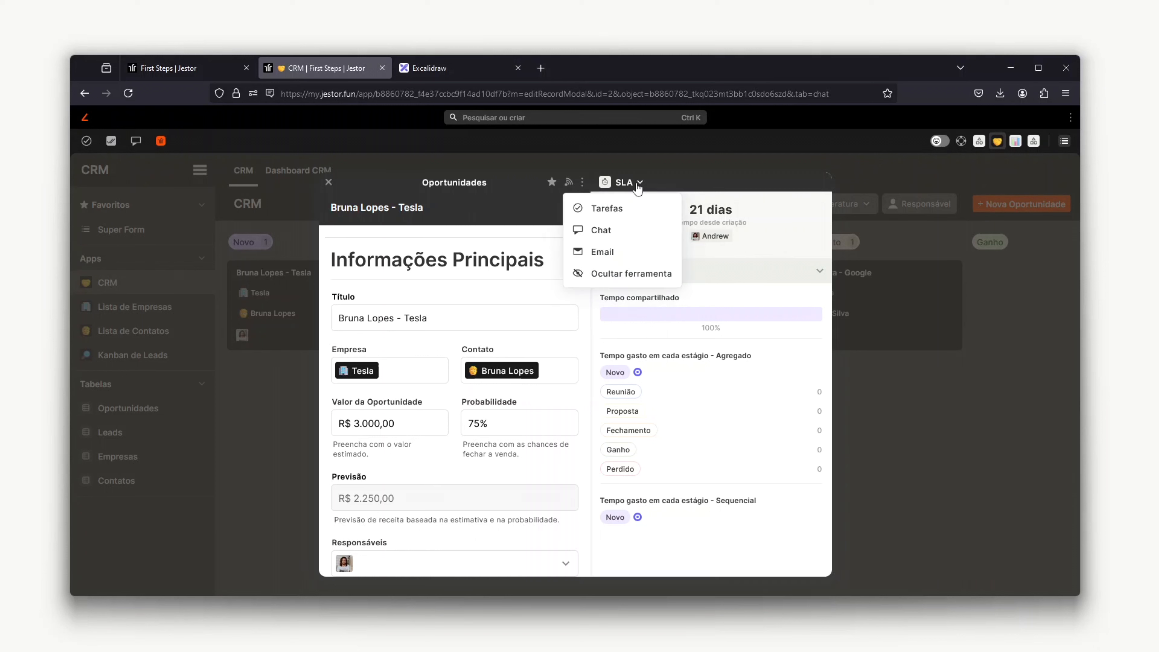
pyautogui.click(612, 210)
pyautogui.click(644, 185)
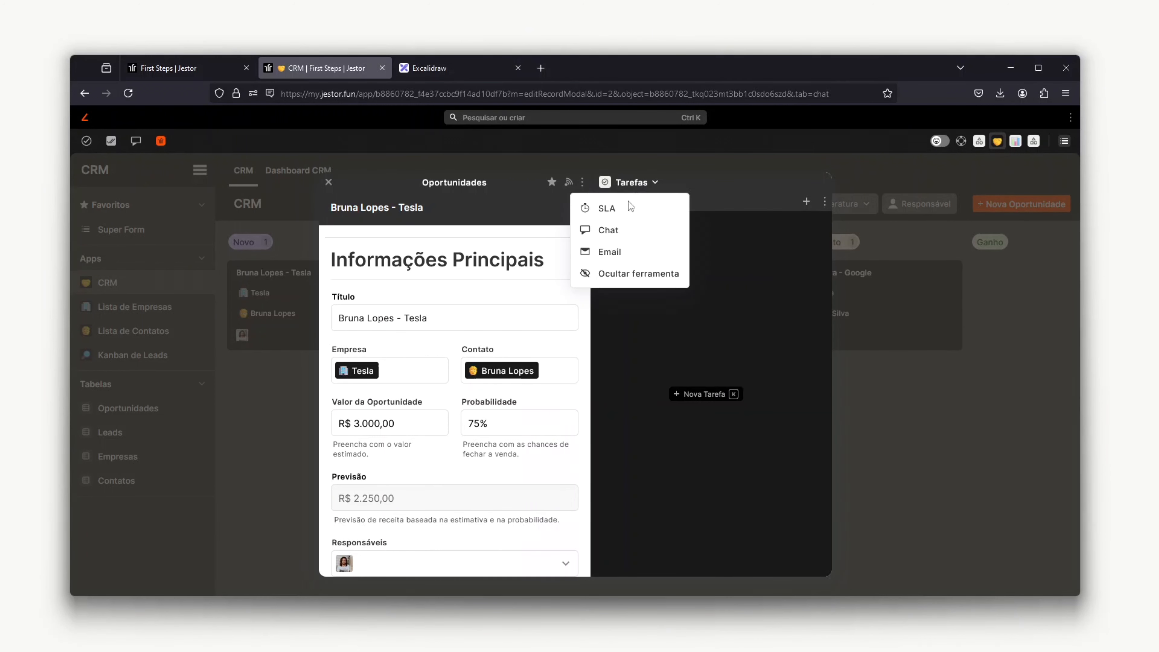
pyautogui.click(614, 229)
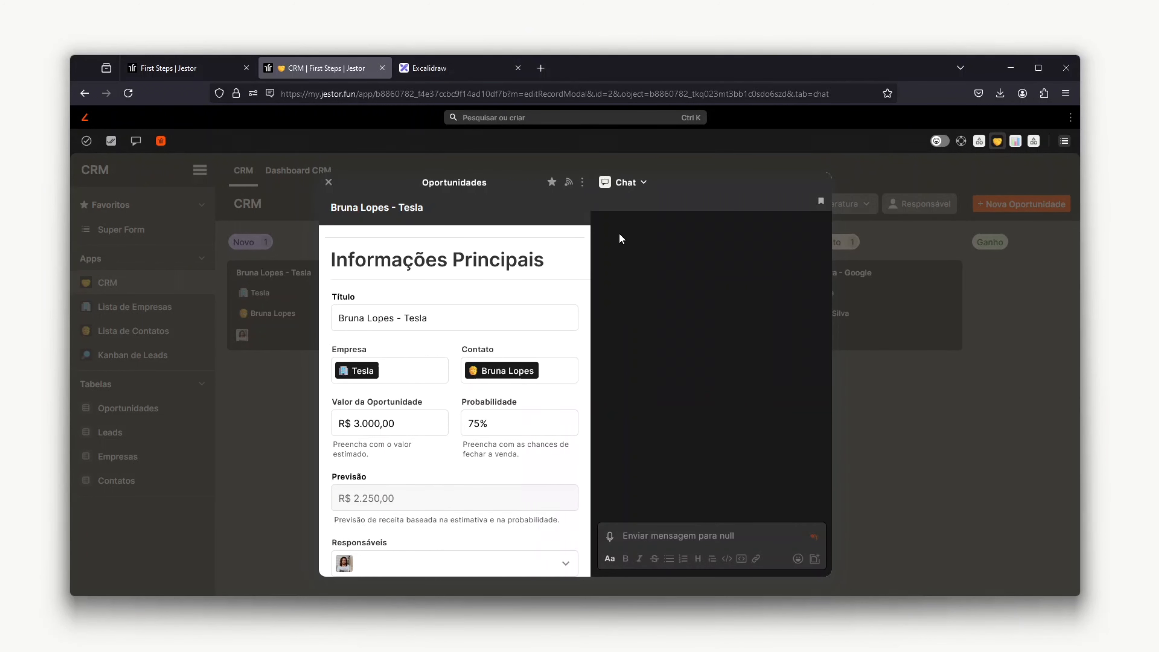
# Close the Tesla opportunity, view the Lista de Empresas app and the Oportunidades table, and return to the CRM board
pyautogui.click(329, 183)
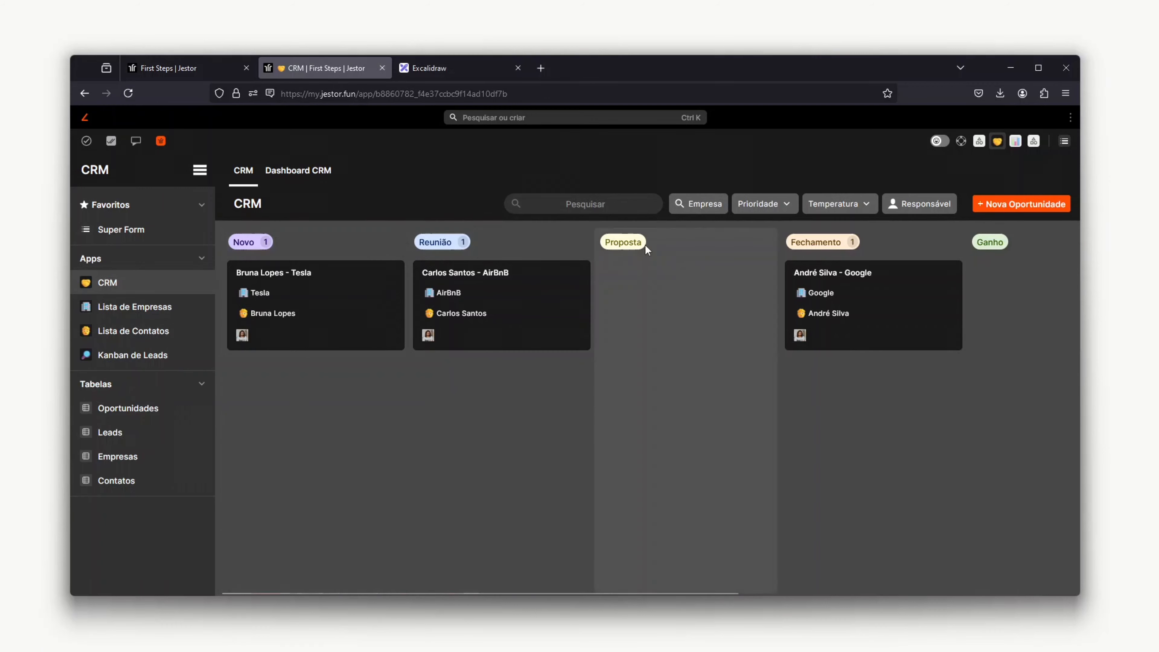
pyautogui.click(175, 305)
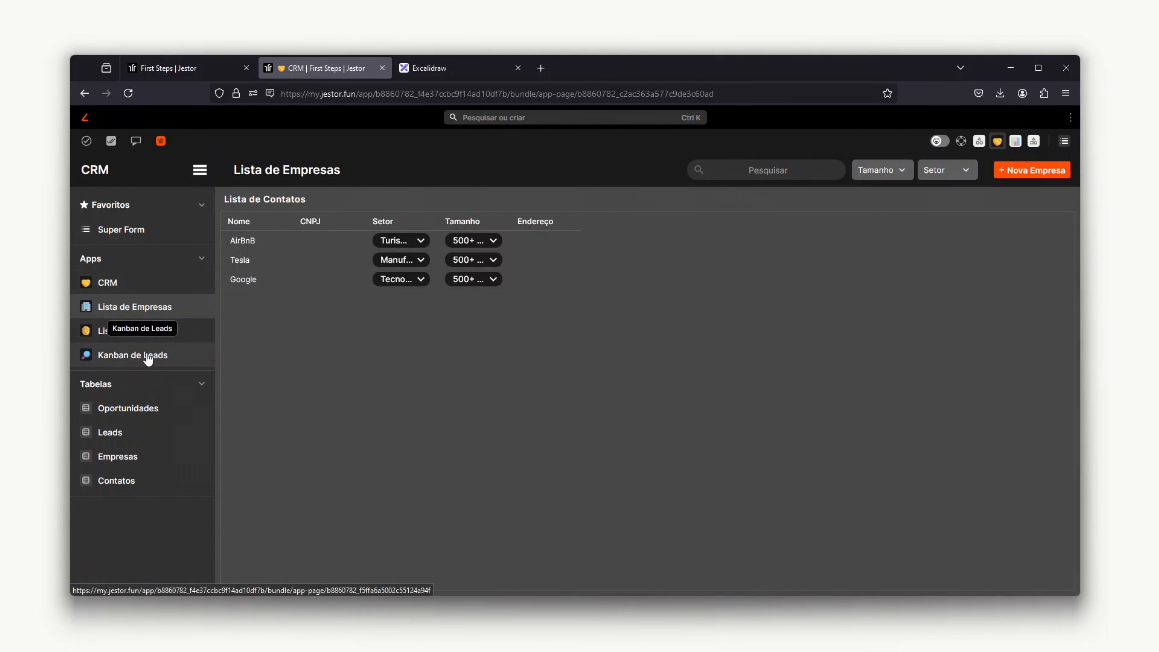
pyautogui.click(152, 409)
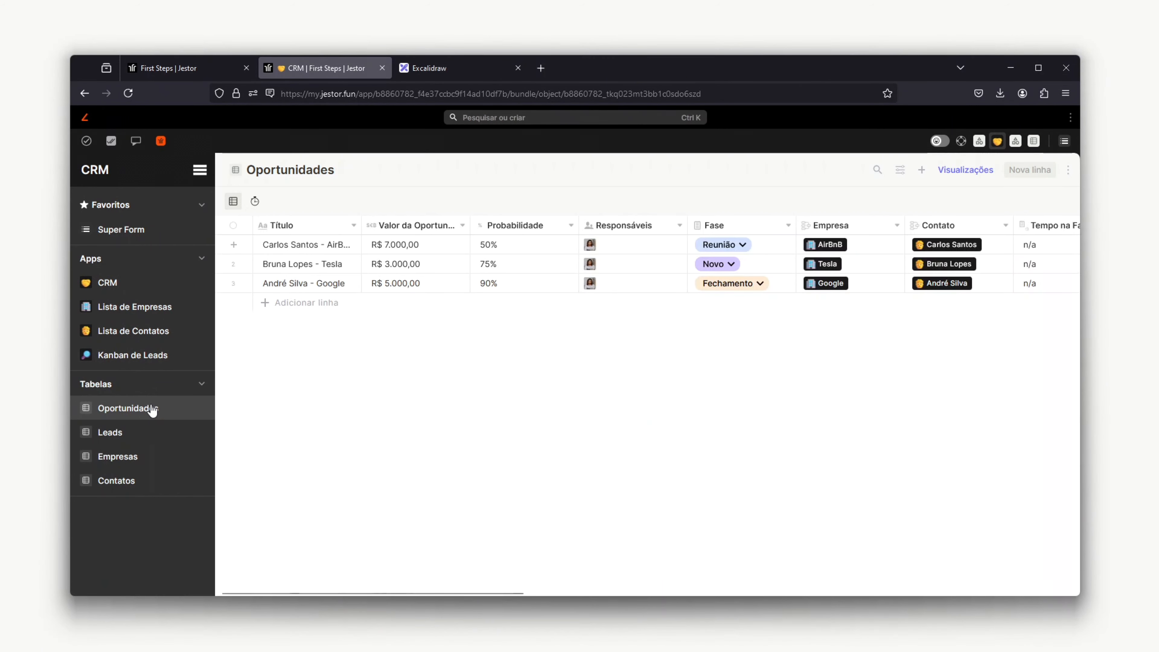
pyautogui.click(115, 285)
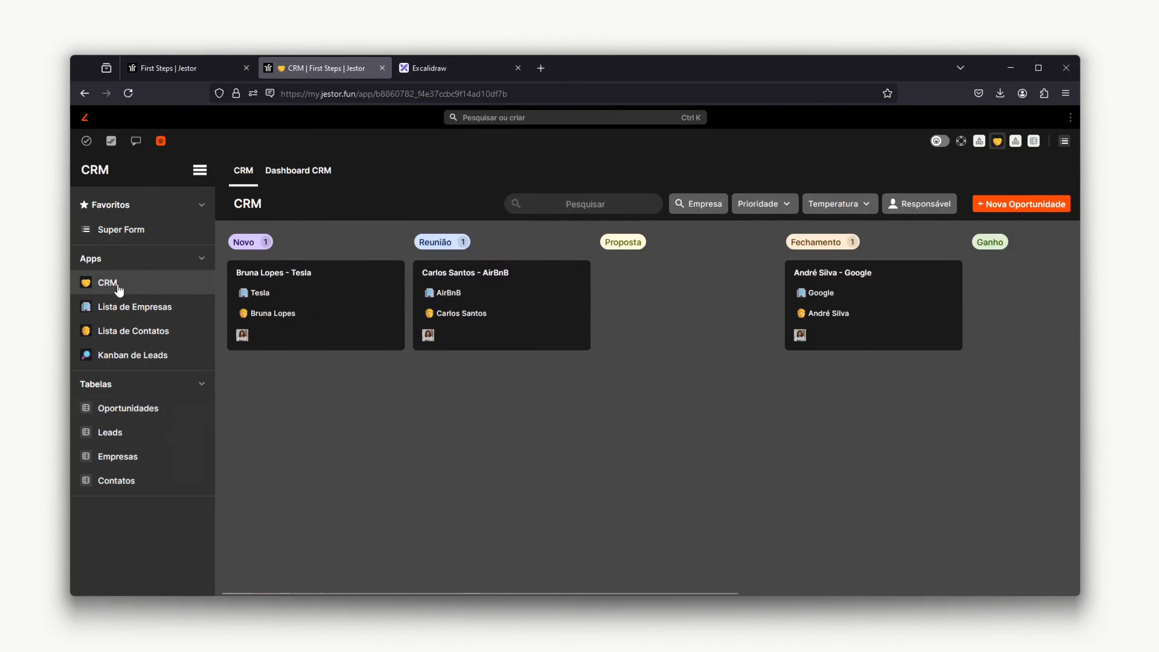
# Try creating a blank table named Contas a Pagar through the global search's create actions, and exit without creating it
pyautogui.click(477, 118)
pyautogui.write('criar')
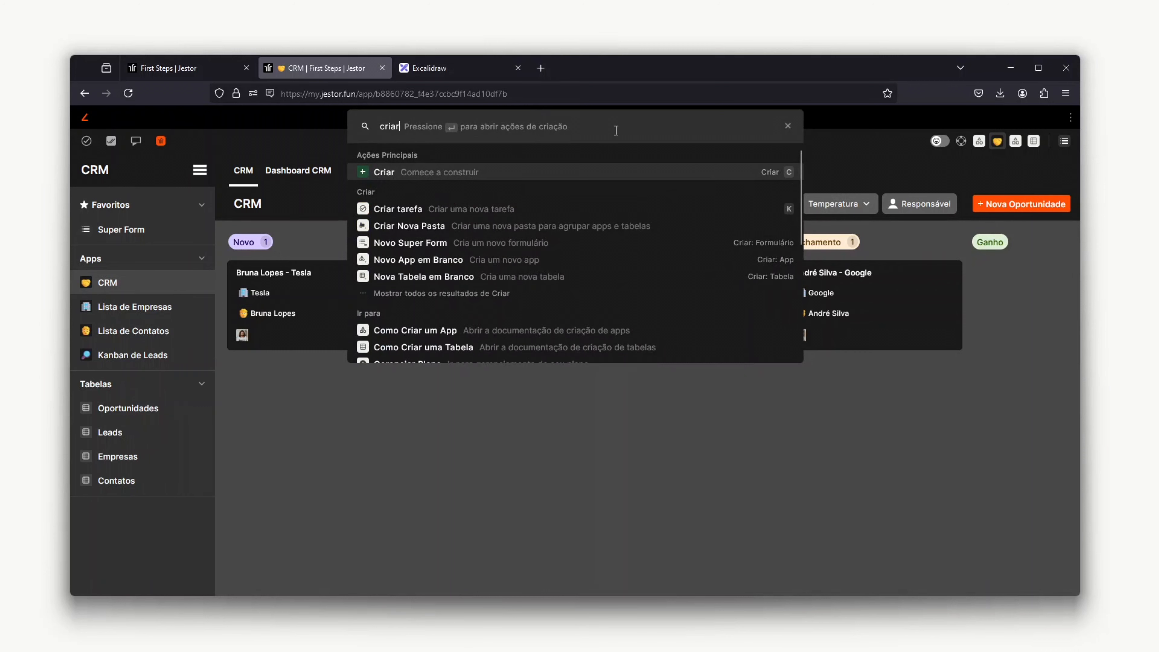
pyautogui.click(601, 172)
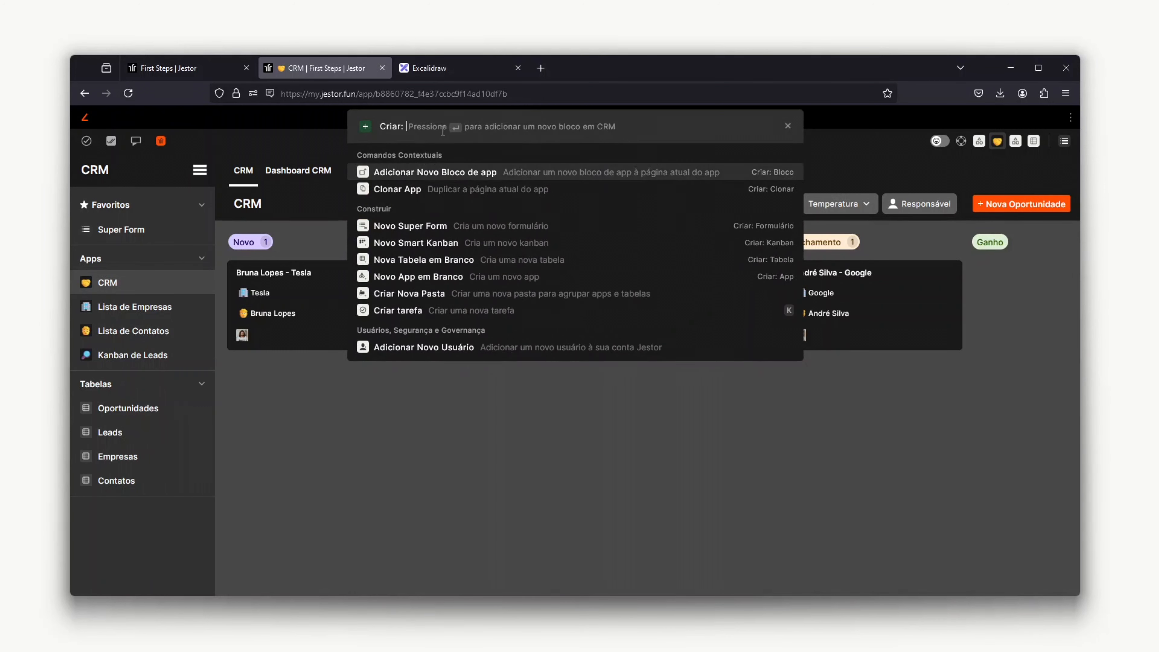
pyautogui.write('tabel')
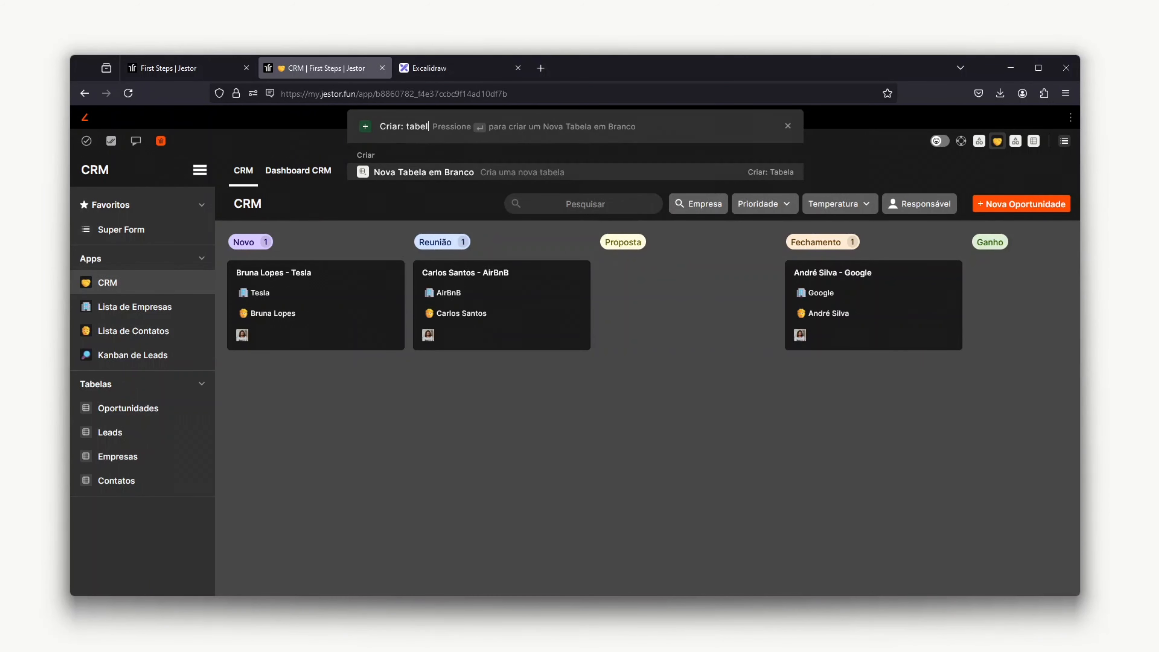
pyautogui.click(434, 177)
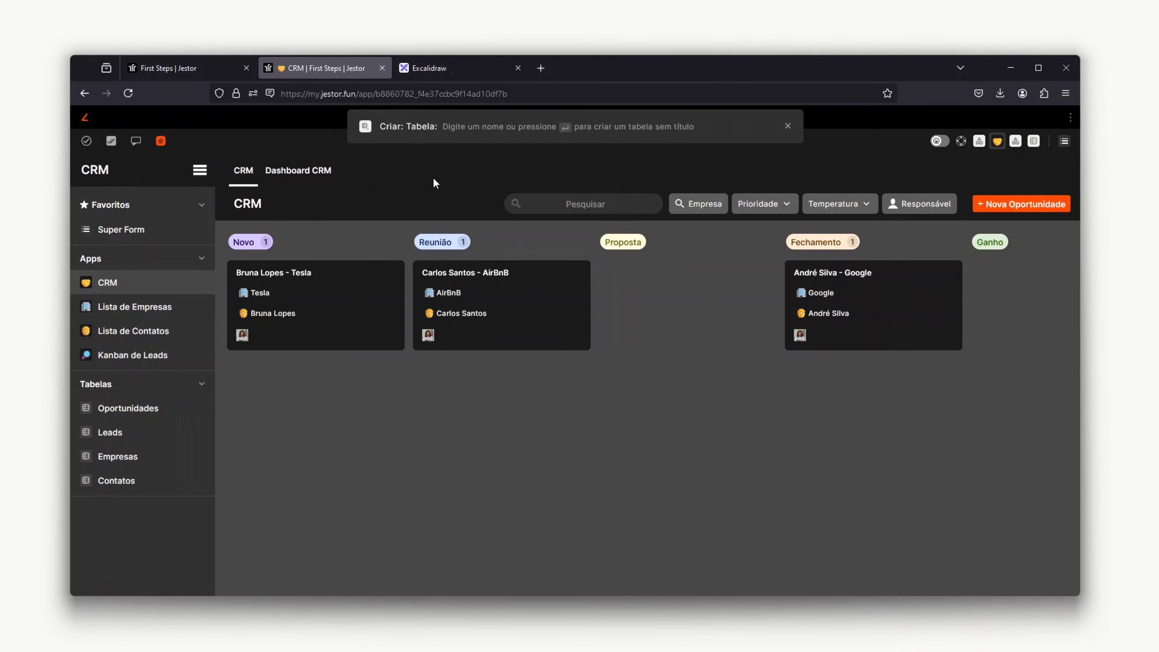
pyautogui.write('Contas a Pagar')
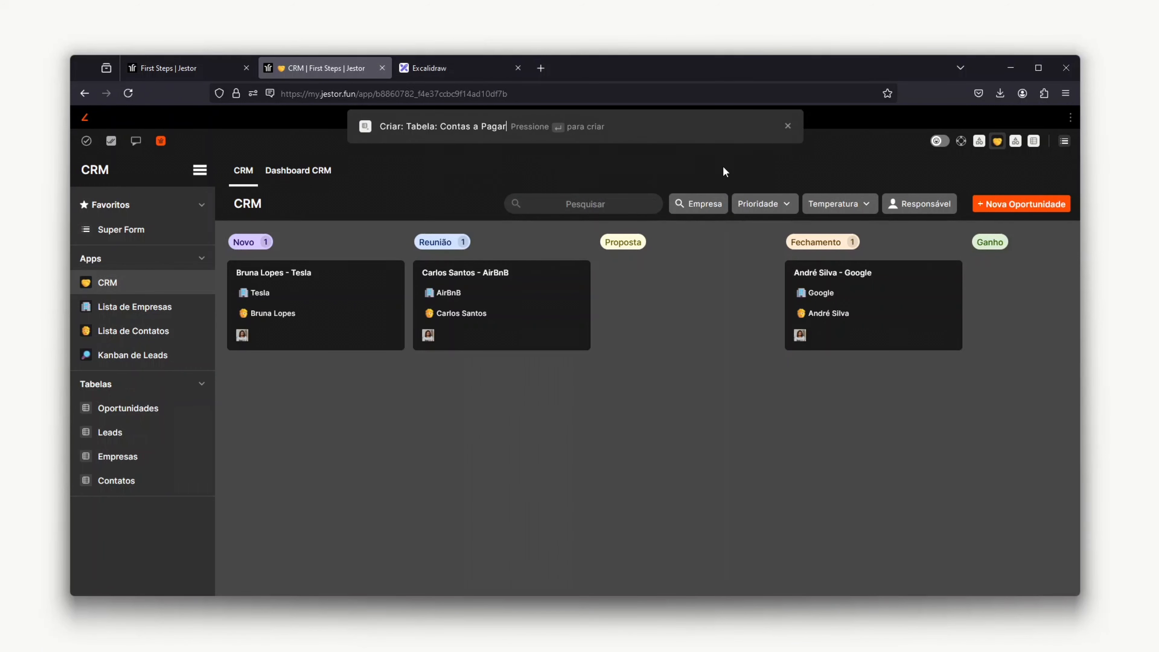
pyautogui.click(788, 128)
pyautogui.click(788, 128)
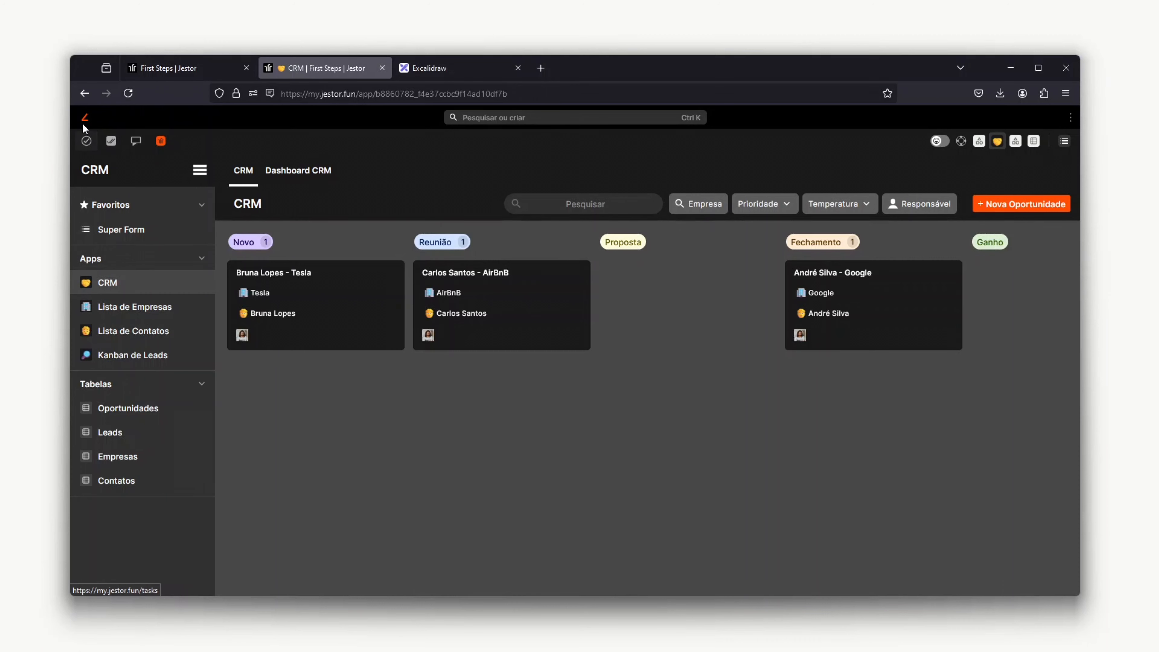
pyautogui.scroll(-1, 94, 122)
pyautogui.scroll(1, 88, 124)
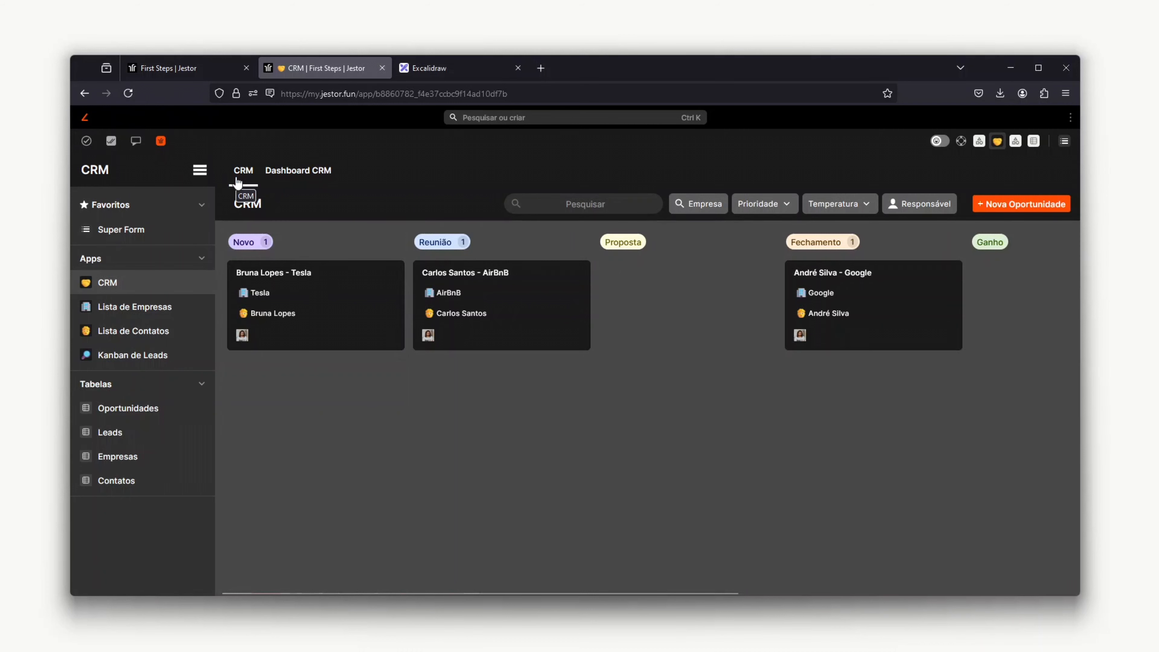
# Start a new task in the task list with the title Elaborar contrato and the description exemplo
pyautogui.click(92, 147)
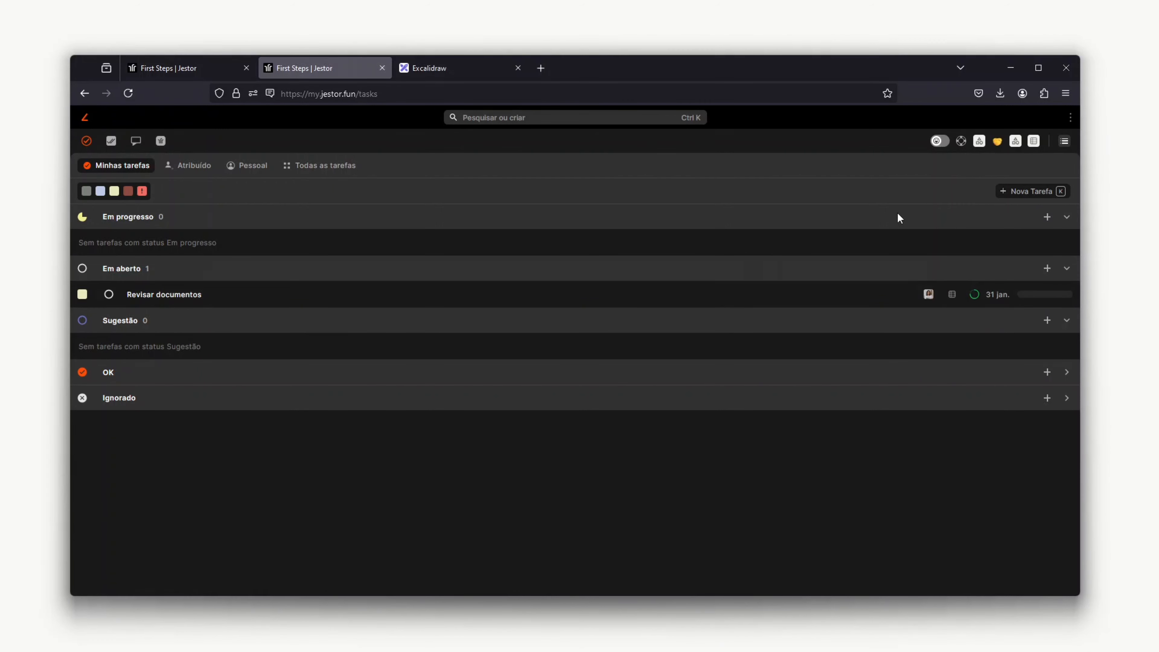
pyautogui.click(1018, 190)
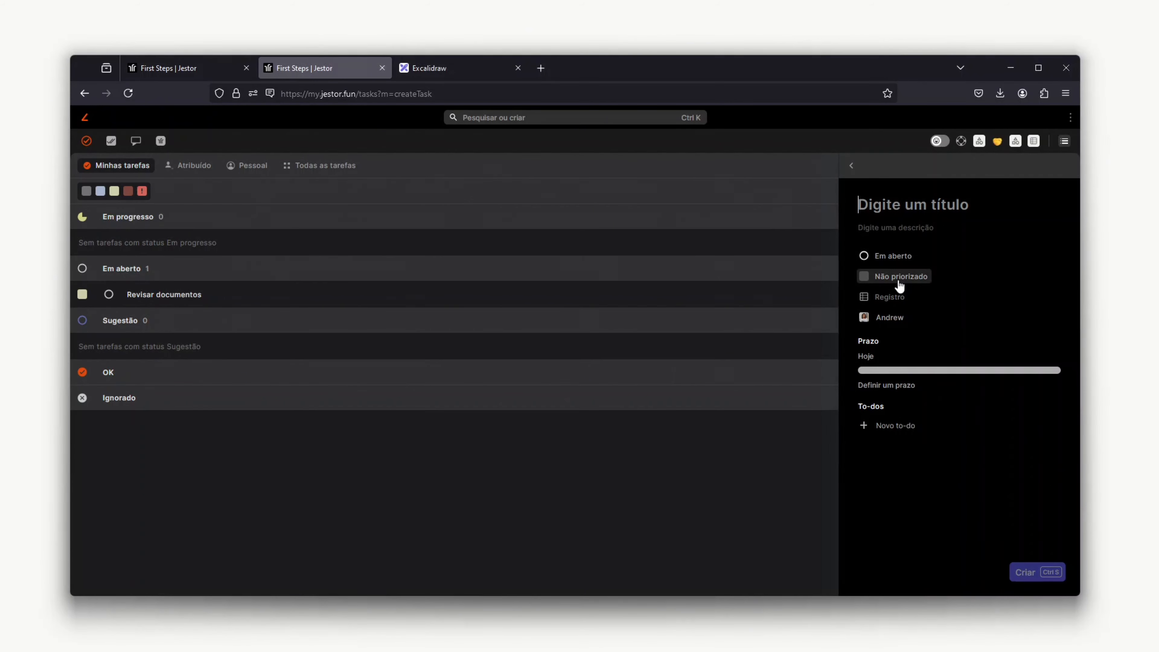
pyautogui.write('Elaborar contrato')
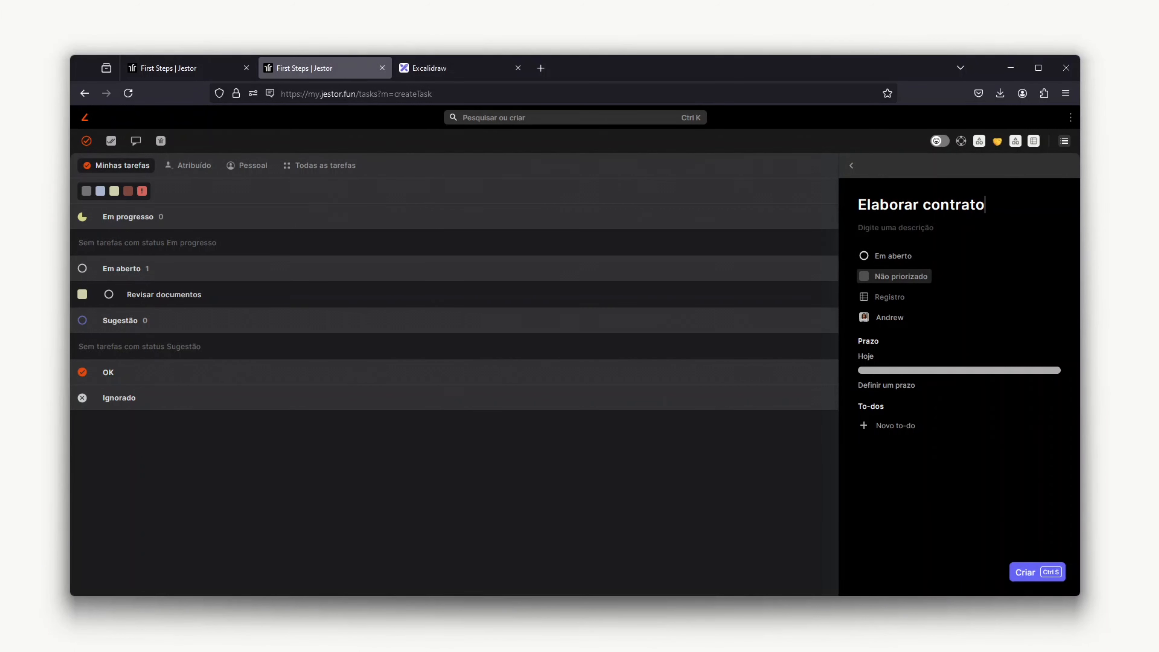
pyautogui.click(905, 228)
pyautogui.write('exenpl')
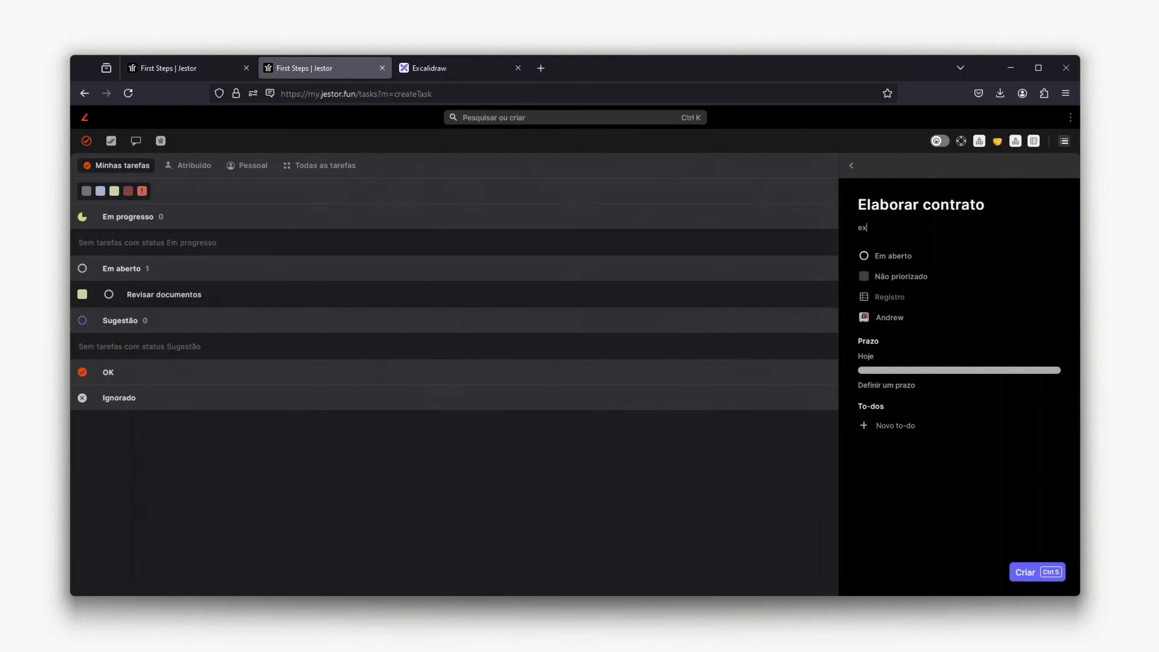
pyautogui.press('BackSpace')
pyautogui.press('BackSpace')
pyautogui.write('mplo')
# Set the new task's status to Em progresso and its priority to Médio
pyautogui.click(909, 259)
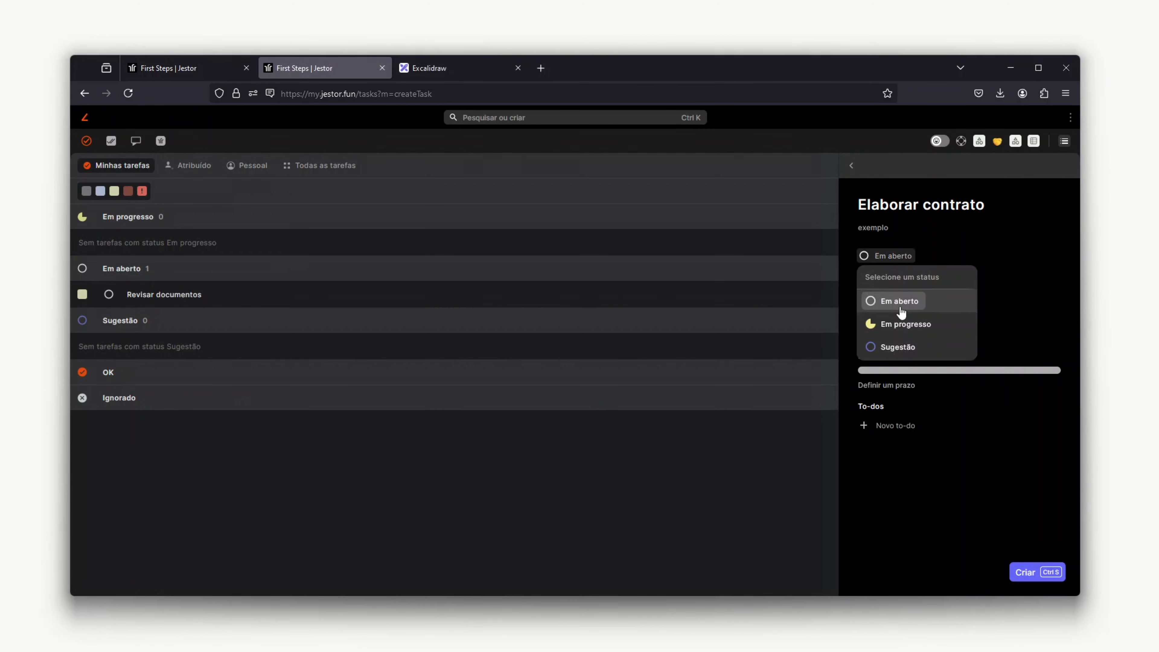
pyautogui.click(907, 325)
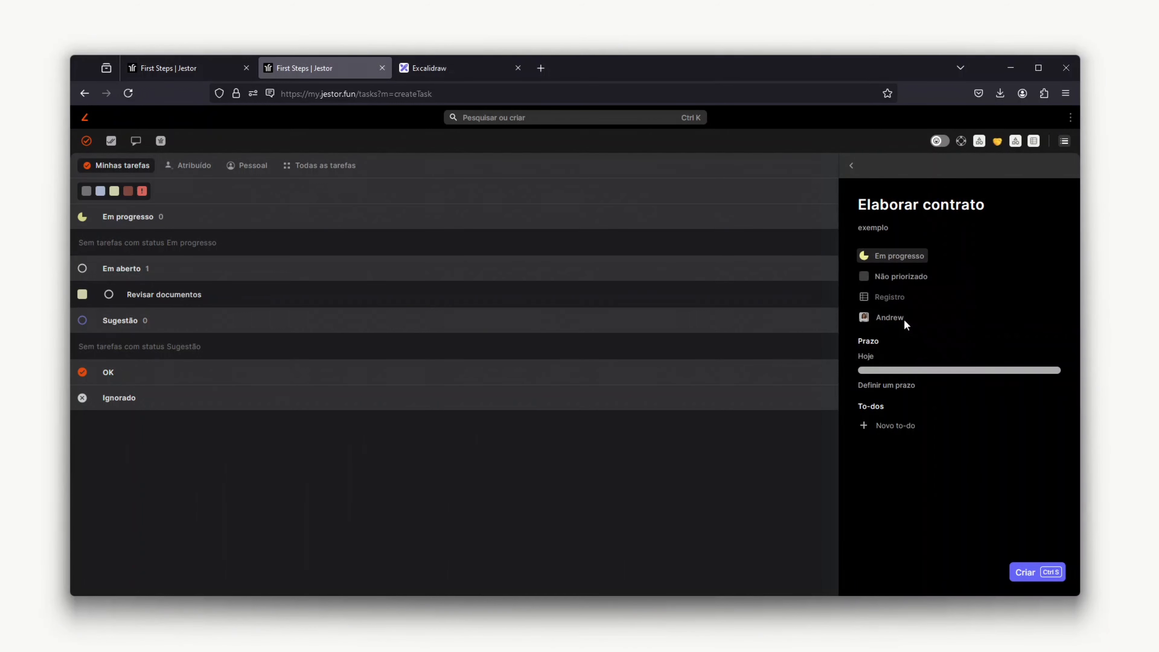
pyautogui.click(897, 276)
pyautogui.click(894, 369)
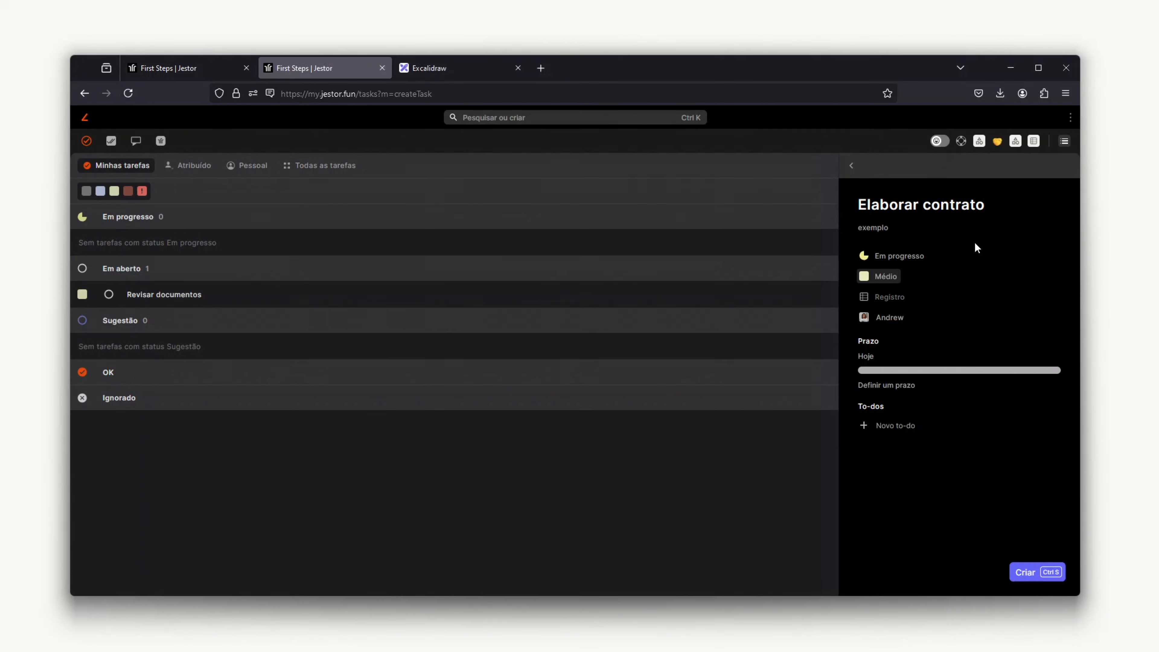
# Set the task's Prazo to run from 31 January to 4 February 2025
pyautogui.click(884, 386)
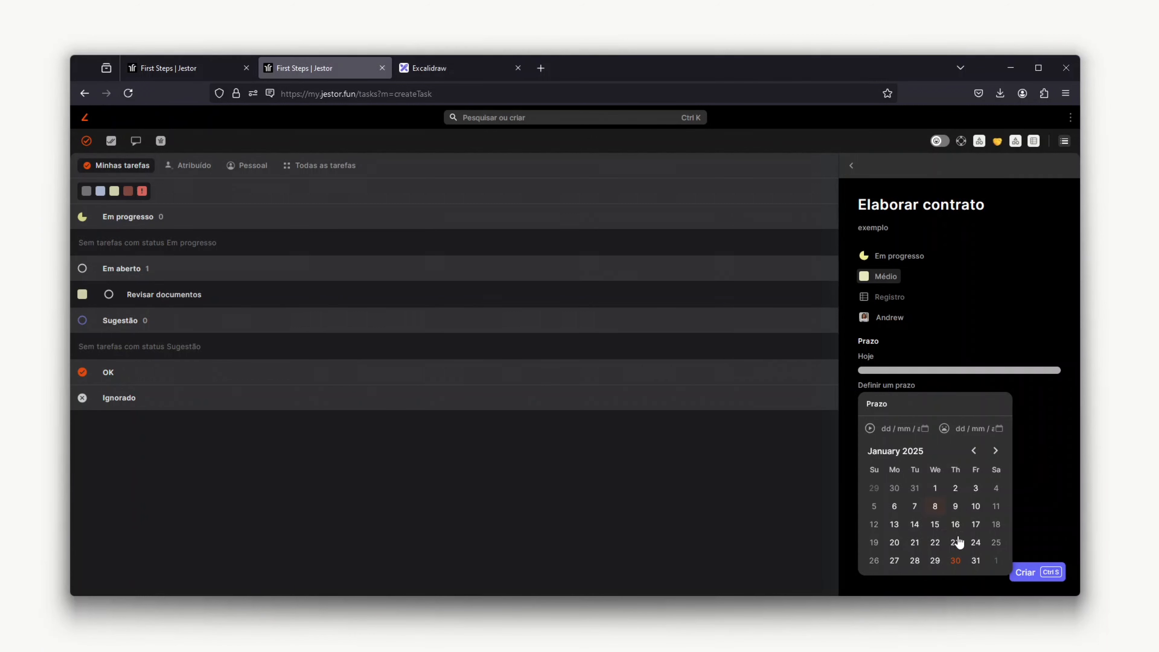
pyautogui.click(976, 562)
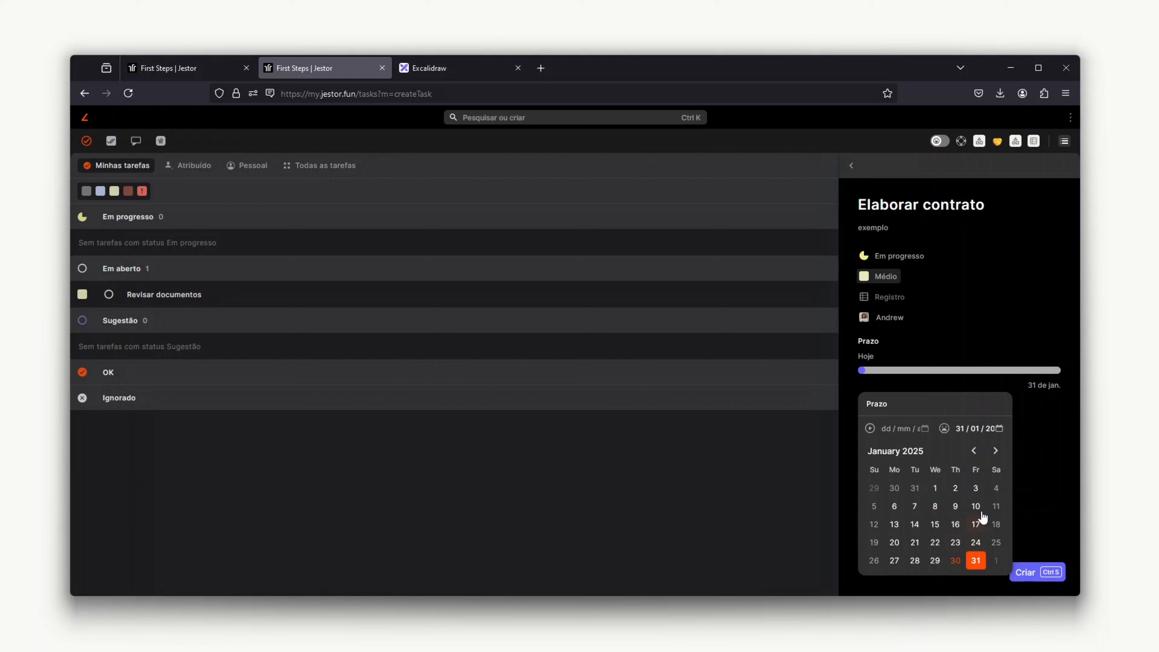
pyautogui.click(995, 451)
pyautogui.click(916, 507)
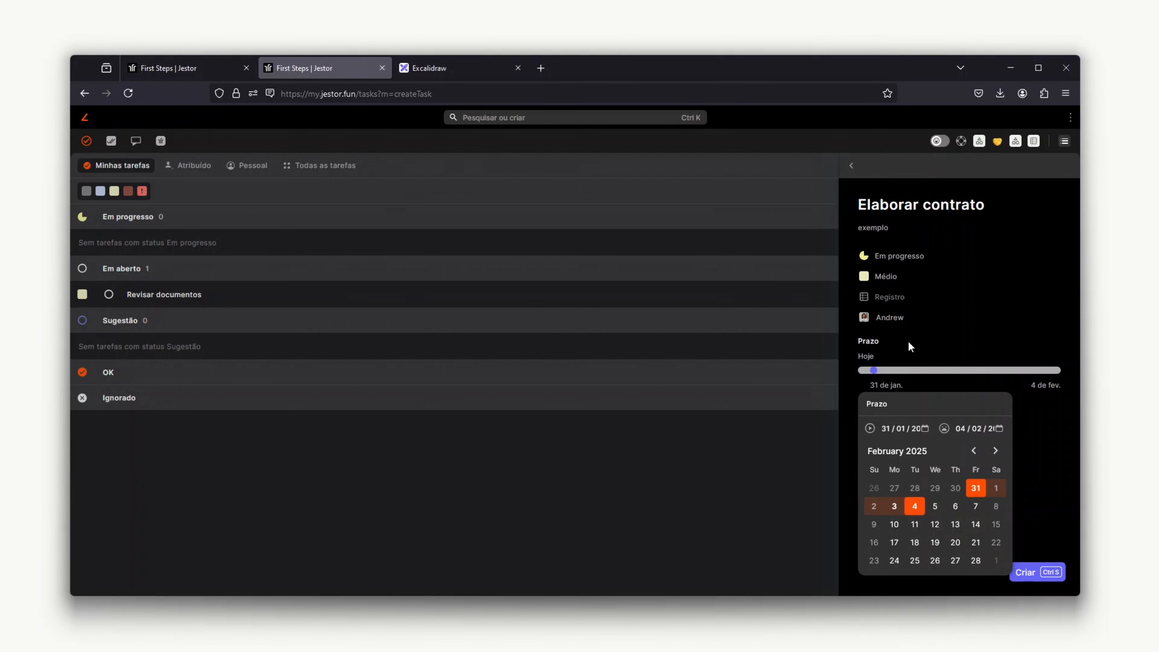
pyautogui.click(996, 338)
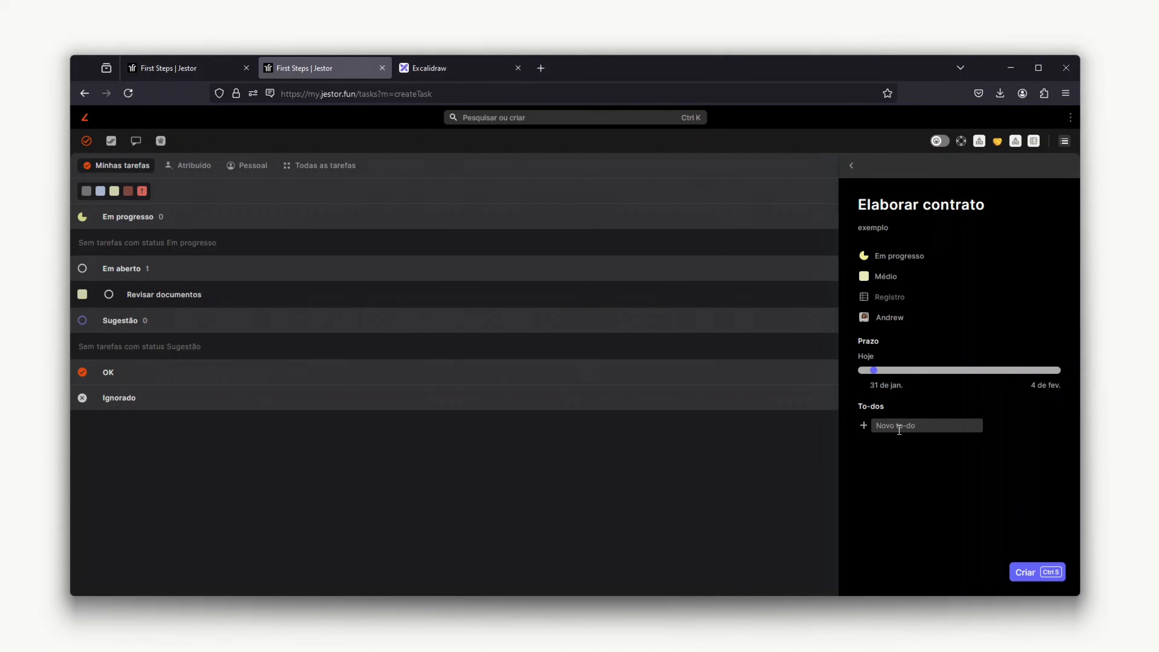
# Add the to-dos Coletar dados do cliente and Mandar para revisão, then create the task and dismiss the notification
pyautogui.write('Coletar dados do cliente')
pyautogui.press('Return')
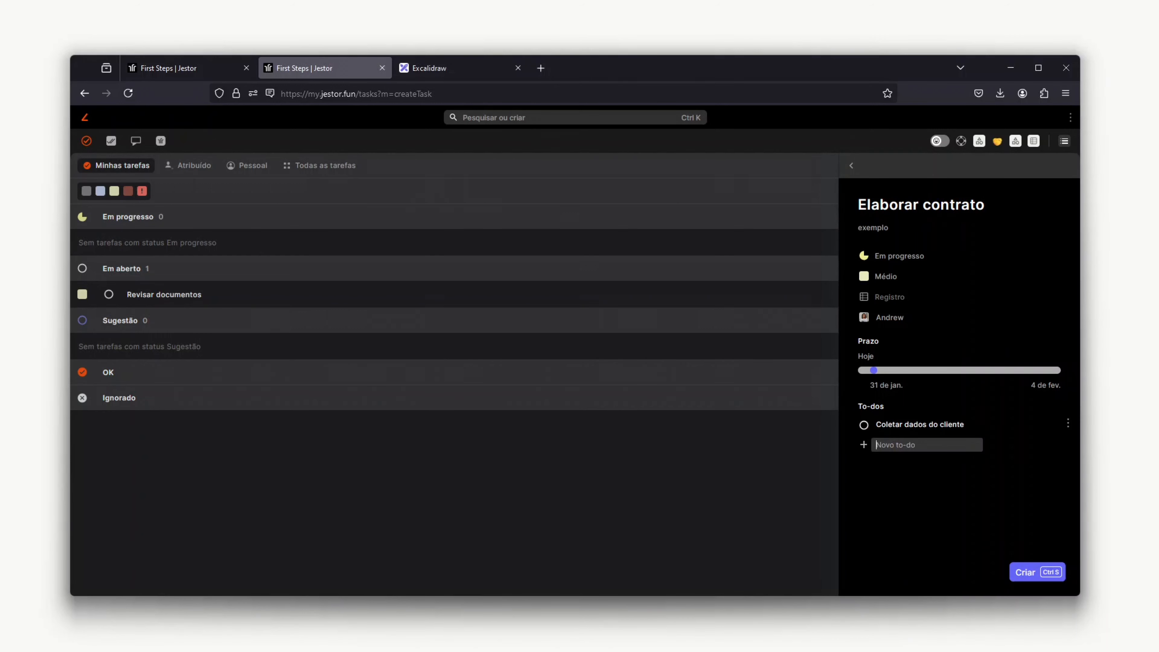
pyautogui.write('Mandar para revisão')
pyautogui.press('Return')
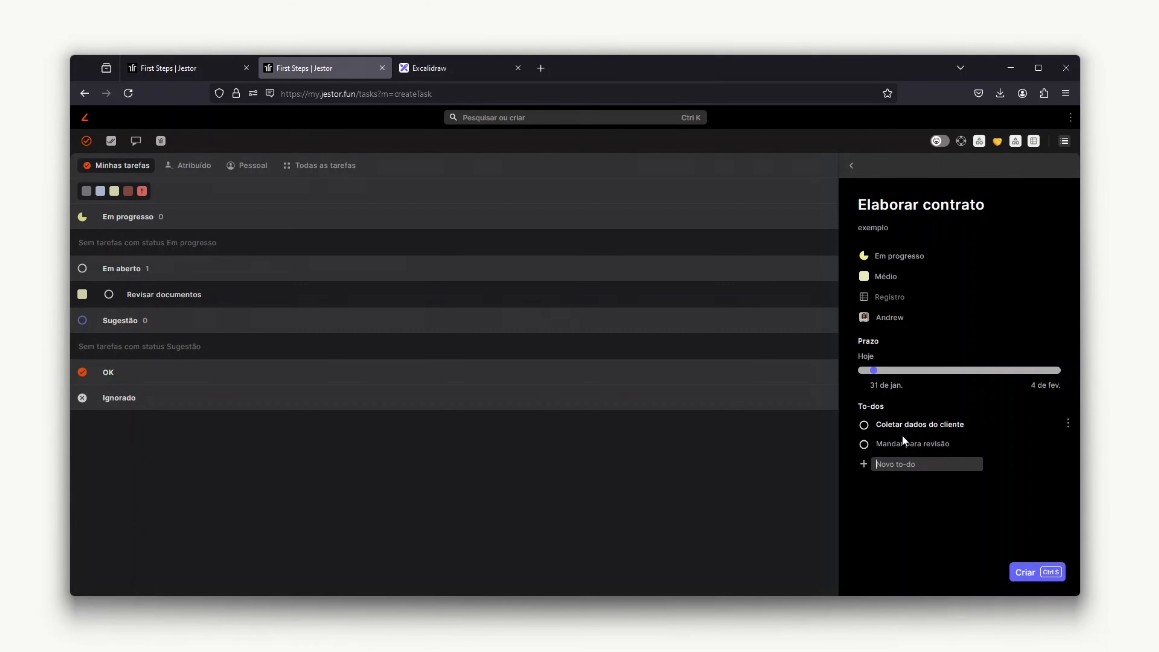
pyautogui.click(1027, 572)
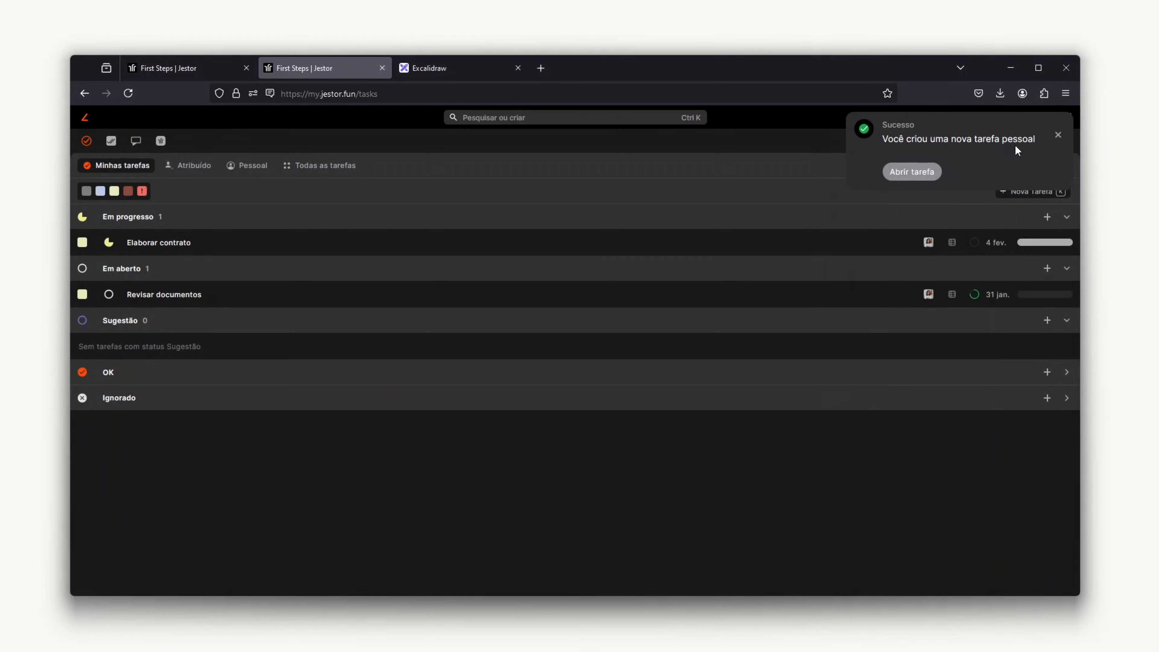
pyautogui.click(1058, 135)
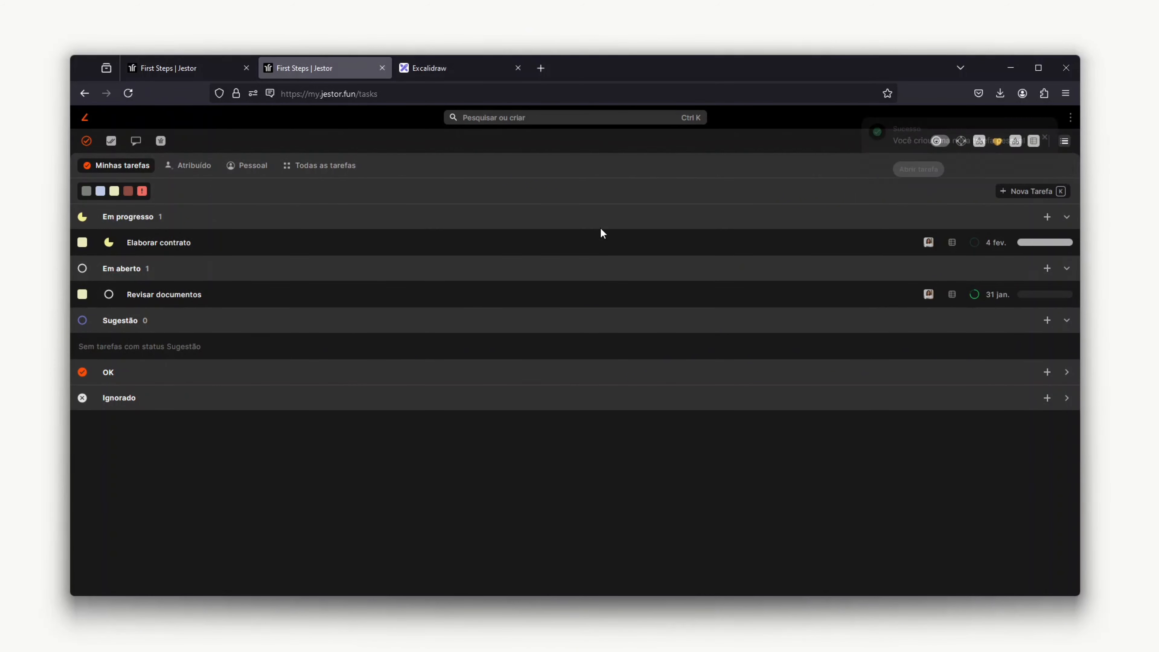
# Open the Elaborar contrato task and mark its to-do Coletar dados do cliente as done
pyautogui.click(343, 240)
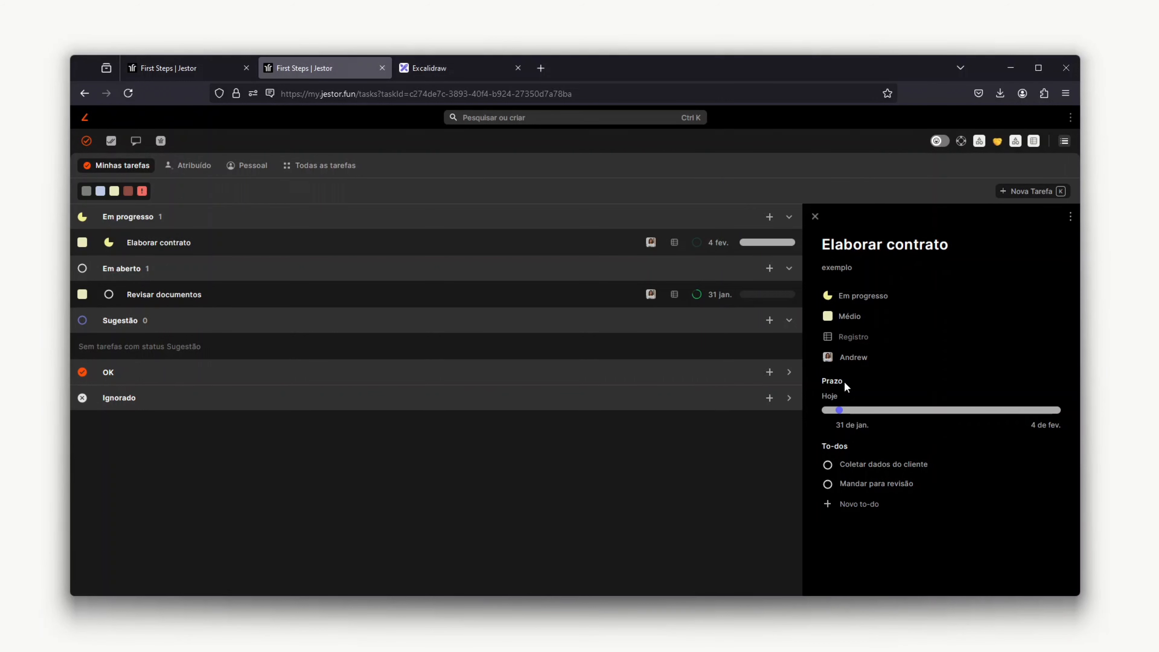
pyautogui.click(828, 465)
# View the Atribuído tasks, try the Médio priority filter on Minhas tarefas, clear it and close the task details
pyautogui.click(191, 173)
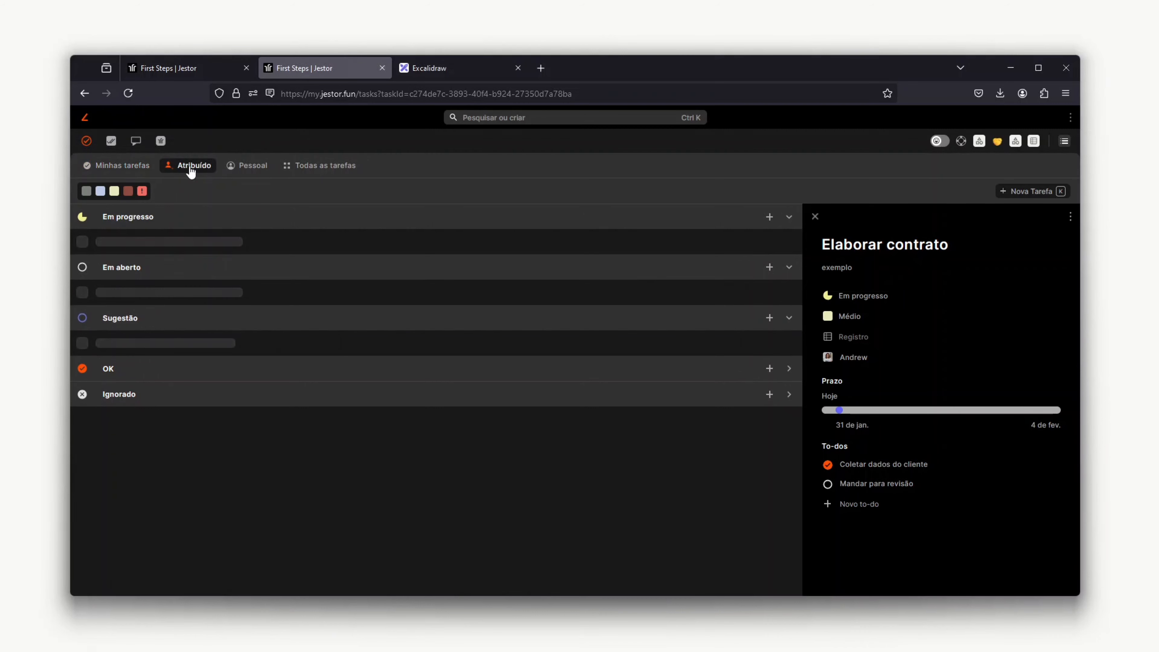
pyautogui.click(108, 166)
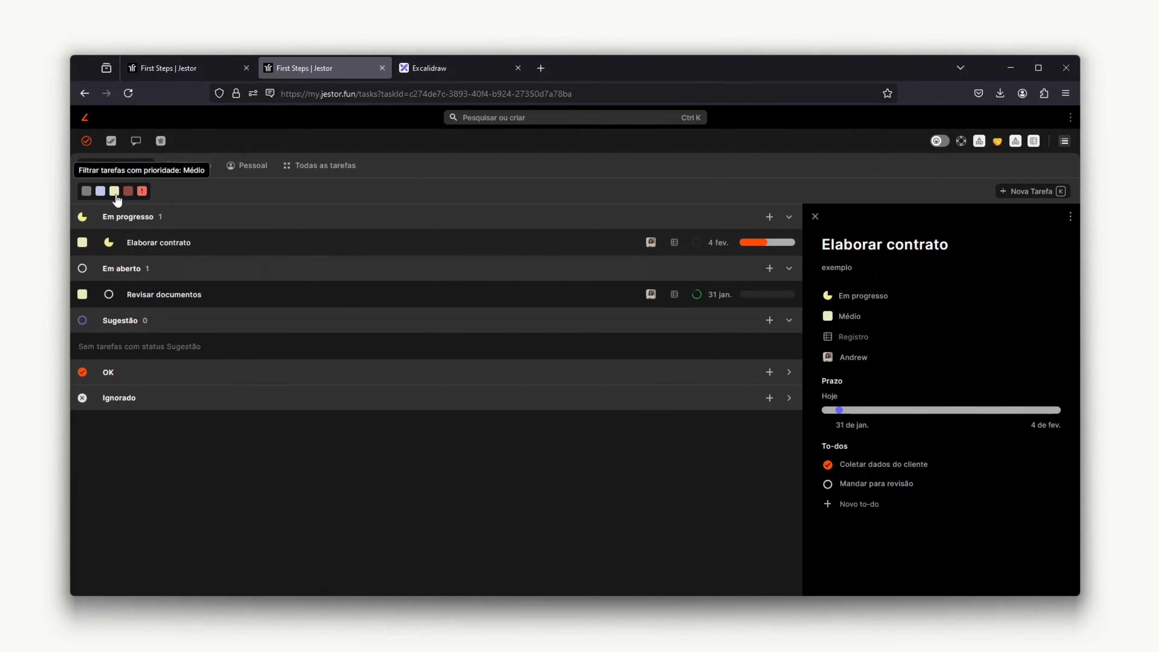
pyautogui.click(115, 192)
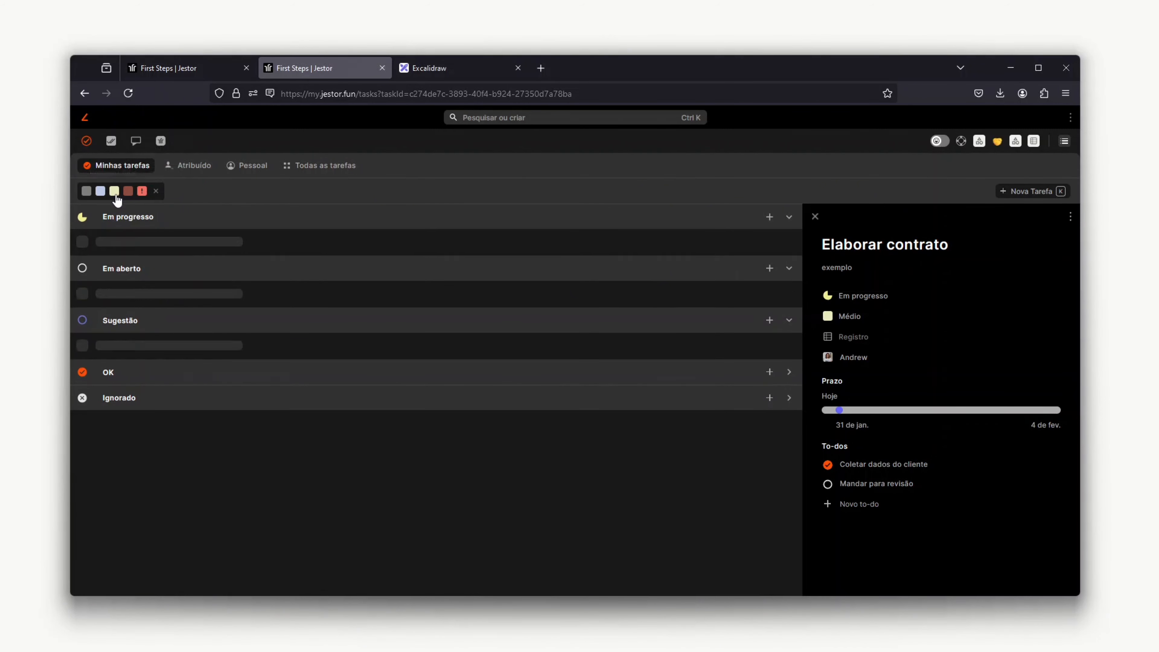
pyautogui.click(155, 191)
pyautogui.click(815, 217)
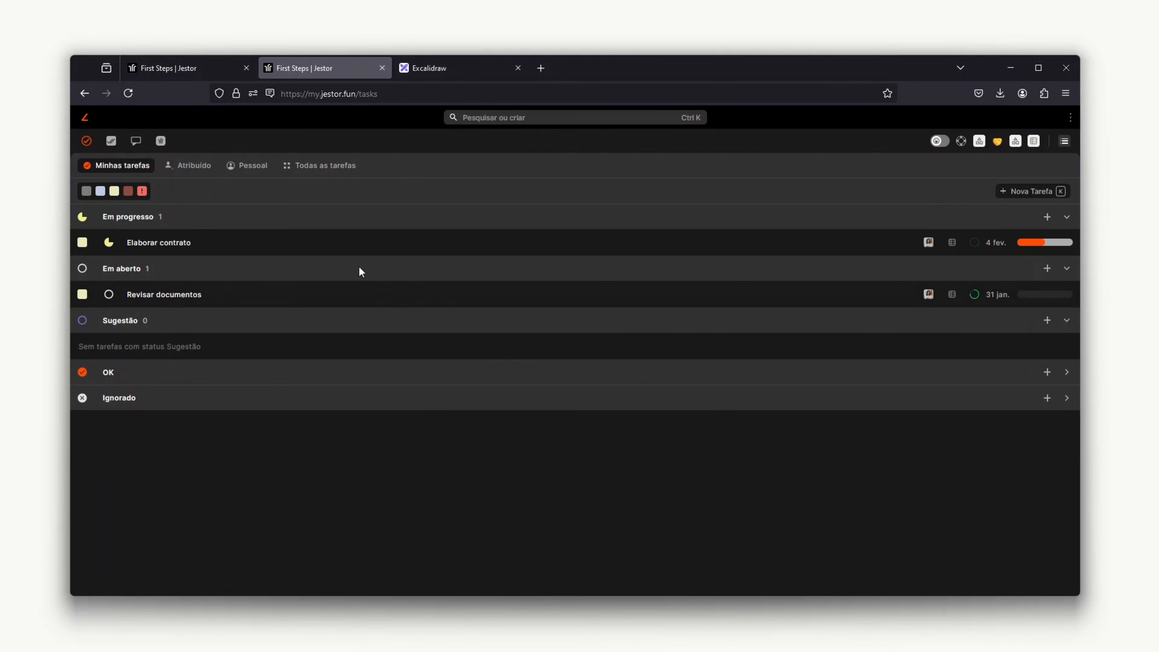
# View the template installation updates, then open the CRM app from the Jestor home page in the first browser tab
pyautogui.click(111, 140)
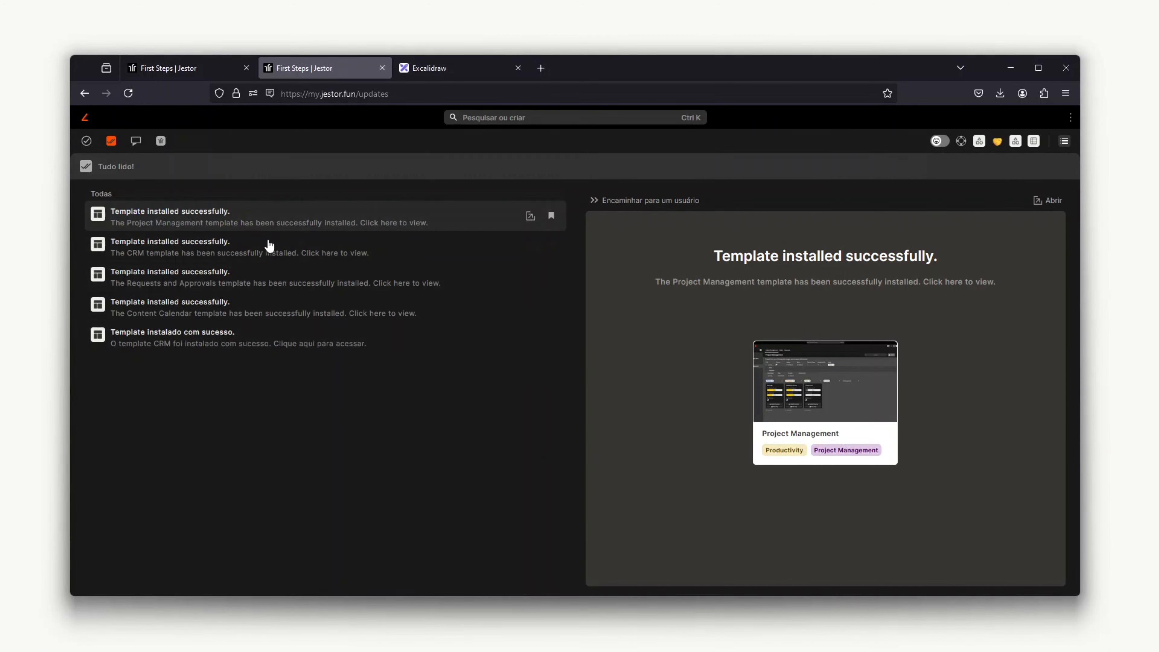
pyautogui.click(194, 68)
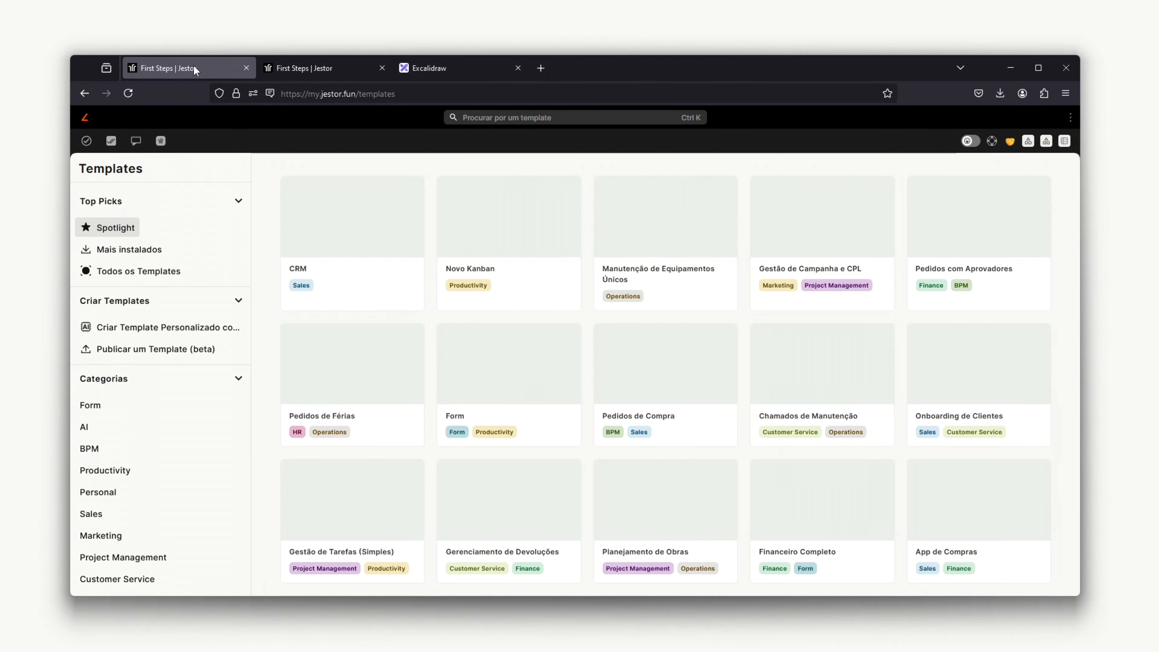
pyautogui.click(161, 141)
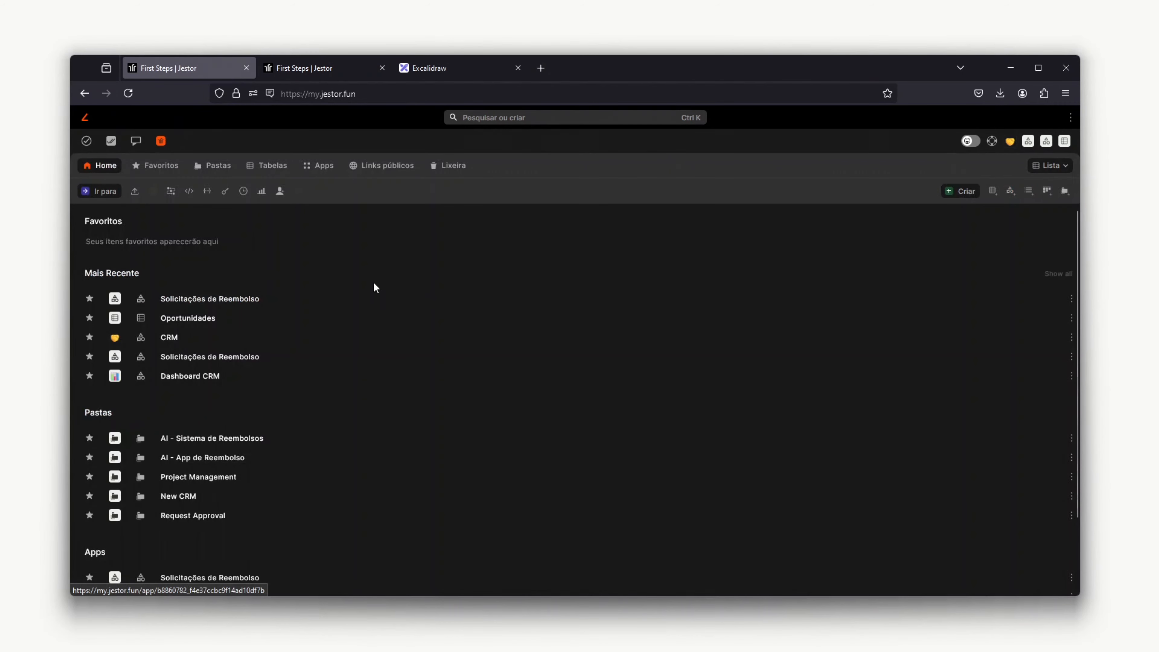
pyautogui.click(168, 337)
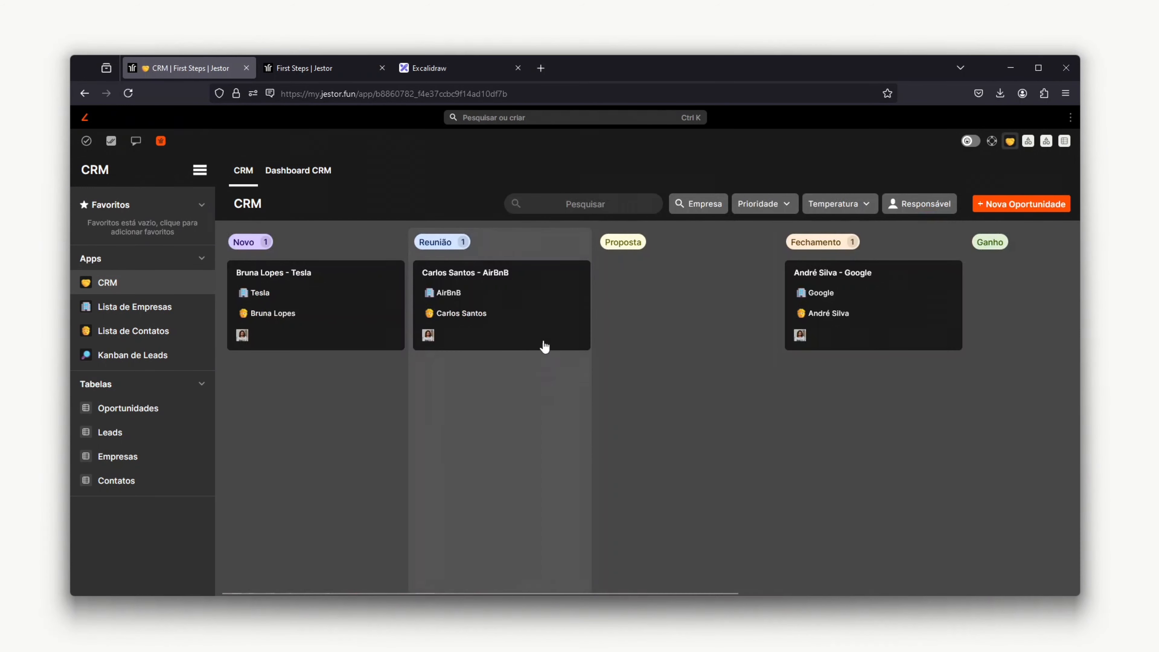
# Follow the updates of the AirBnB opportunity in the Reunião stage, set its Probabilidade to 75% and save it
pyautogui.click(540, 297)
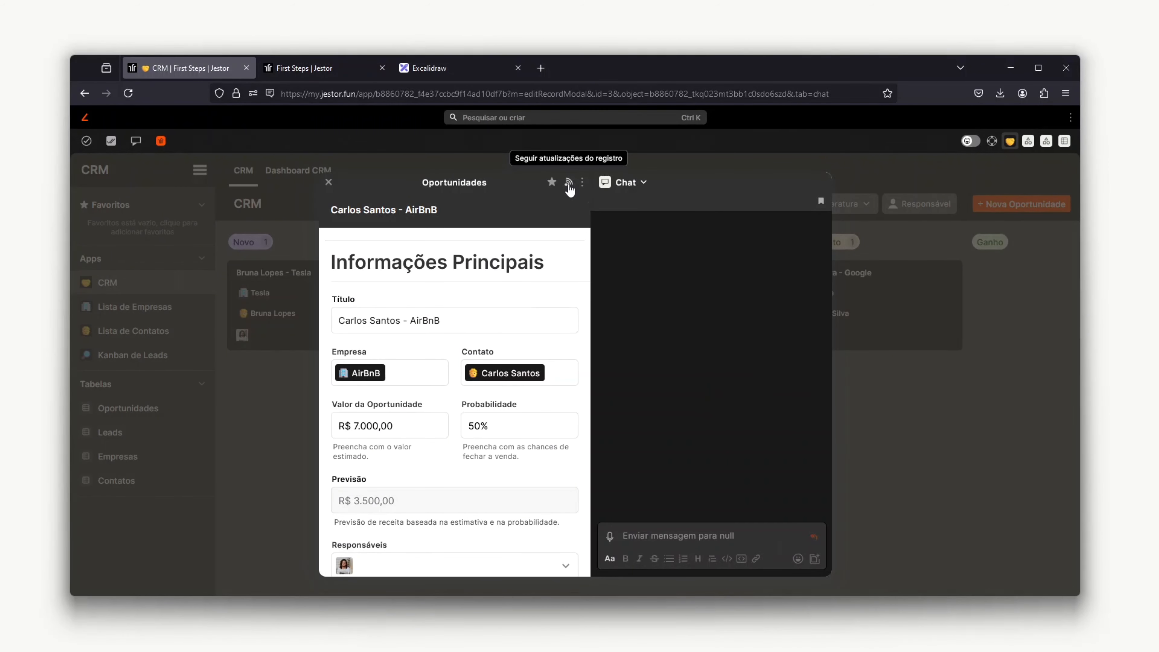
pyautogui.click(569, 185)
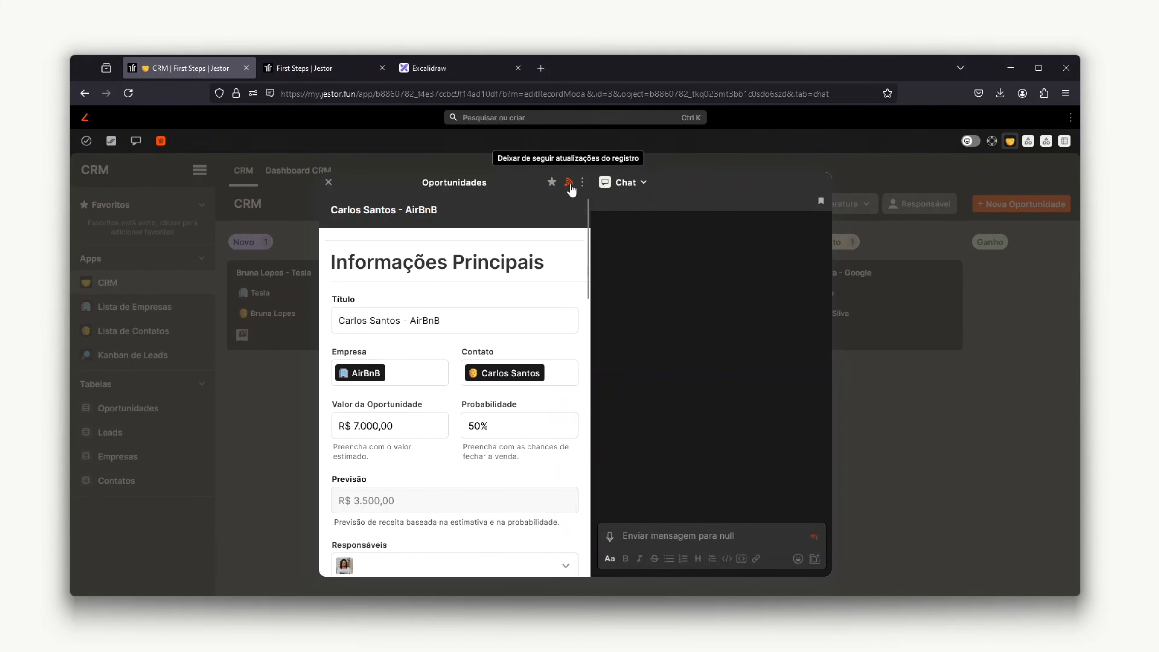
pyautogui.click(480, 427)
pyautogui.write('75')
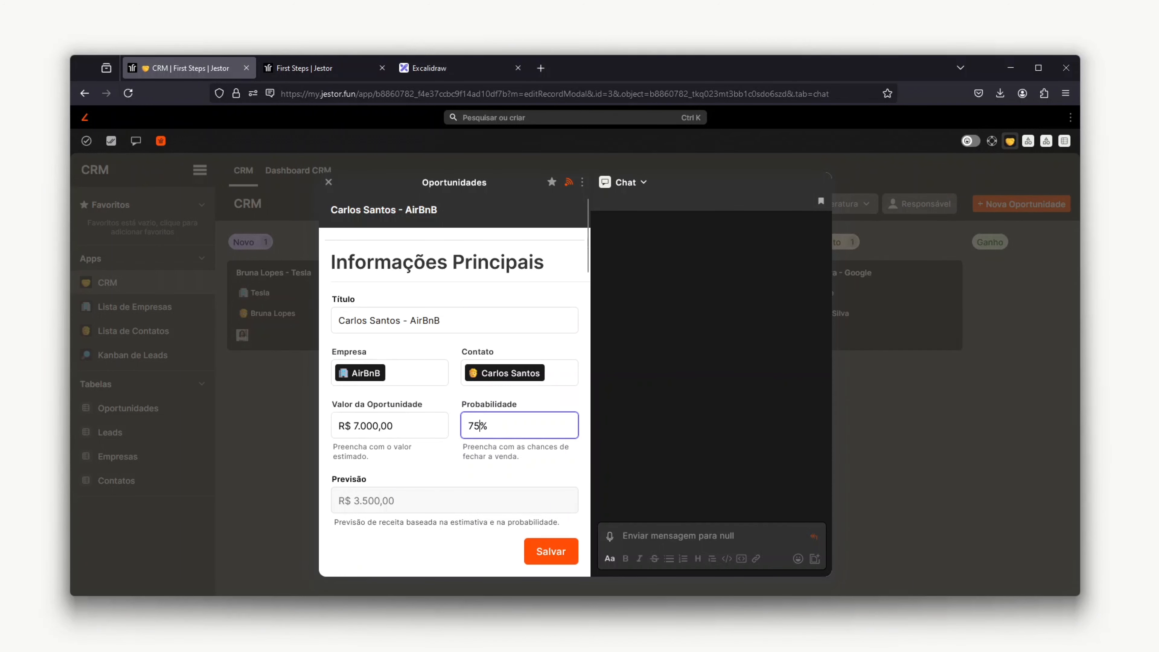
pyautogui.click(541, 553)
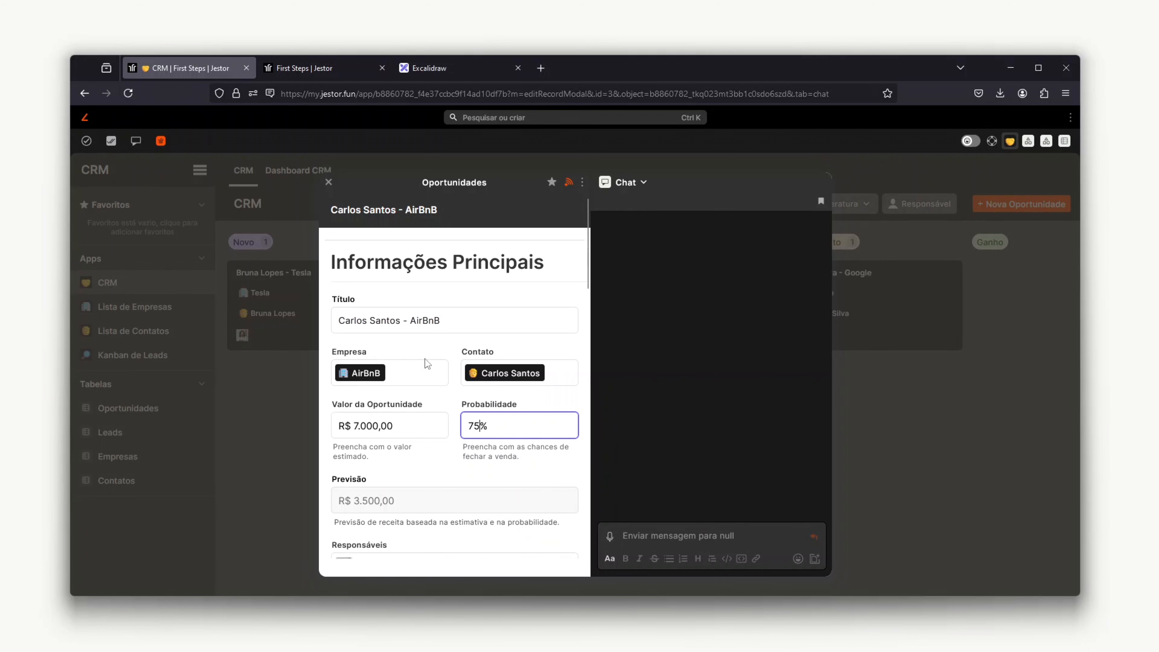
# Review the AirBnB opportunity's probability change in the updates and look through the record's form
pyautogui.click(111, 145)
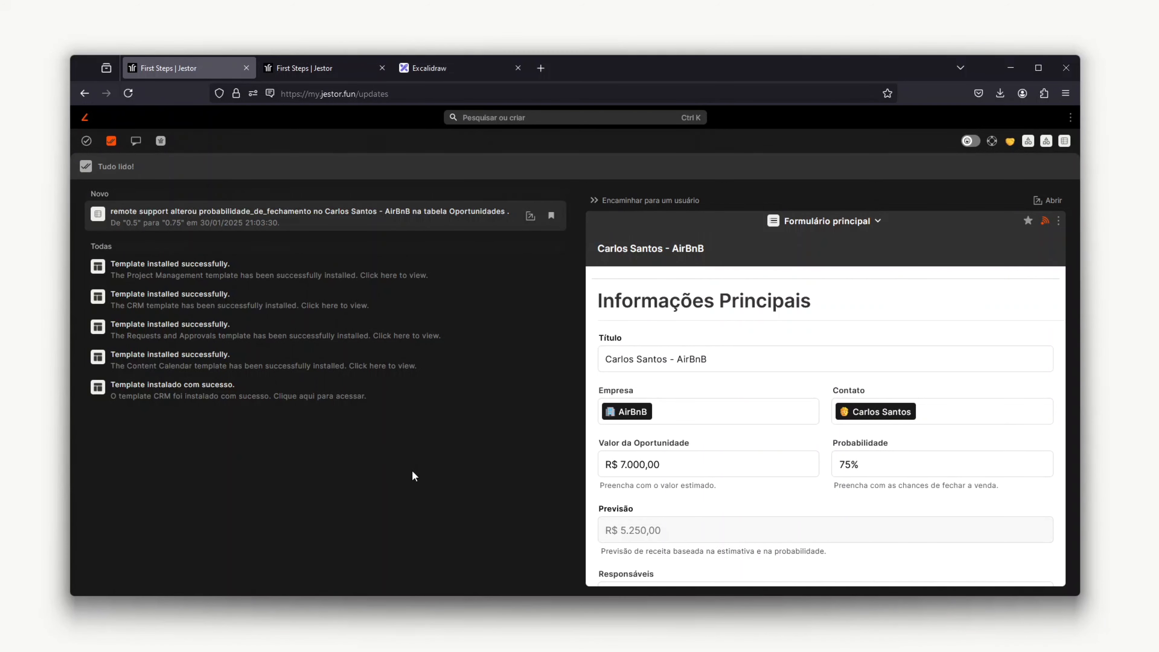
pyautogui.scroll(-10, 848, 326)
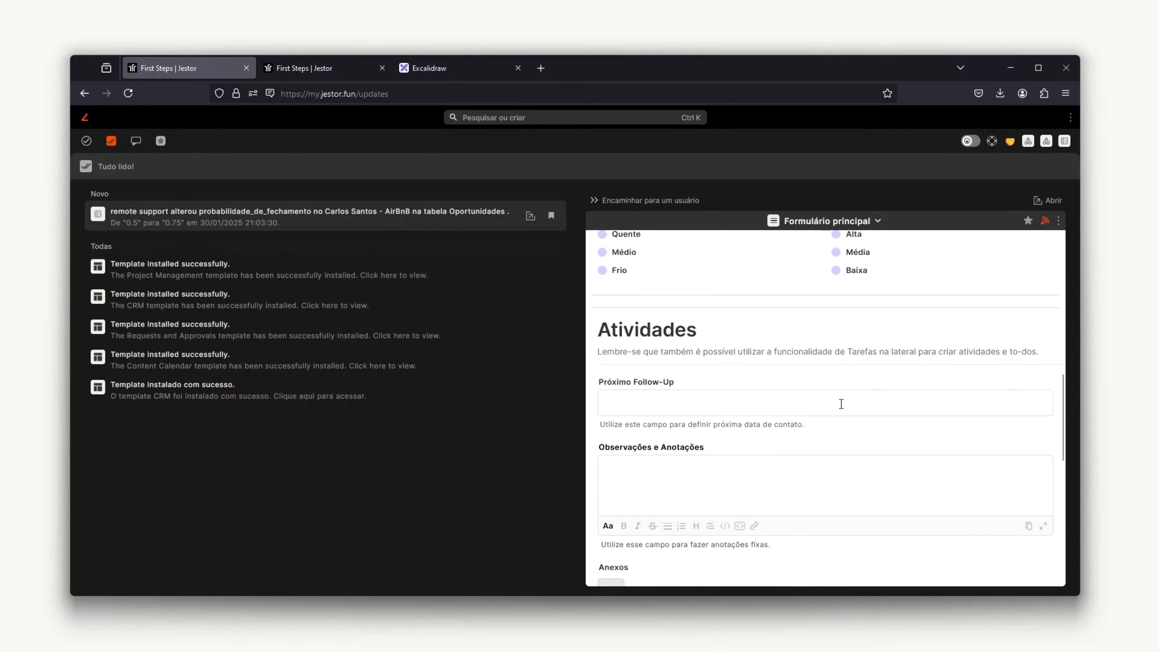
pyautogui.scroll(-4, 832, 442)
pyautogui.scroll(12, 832, 442)
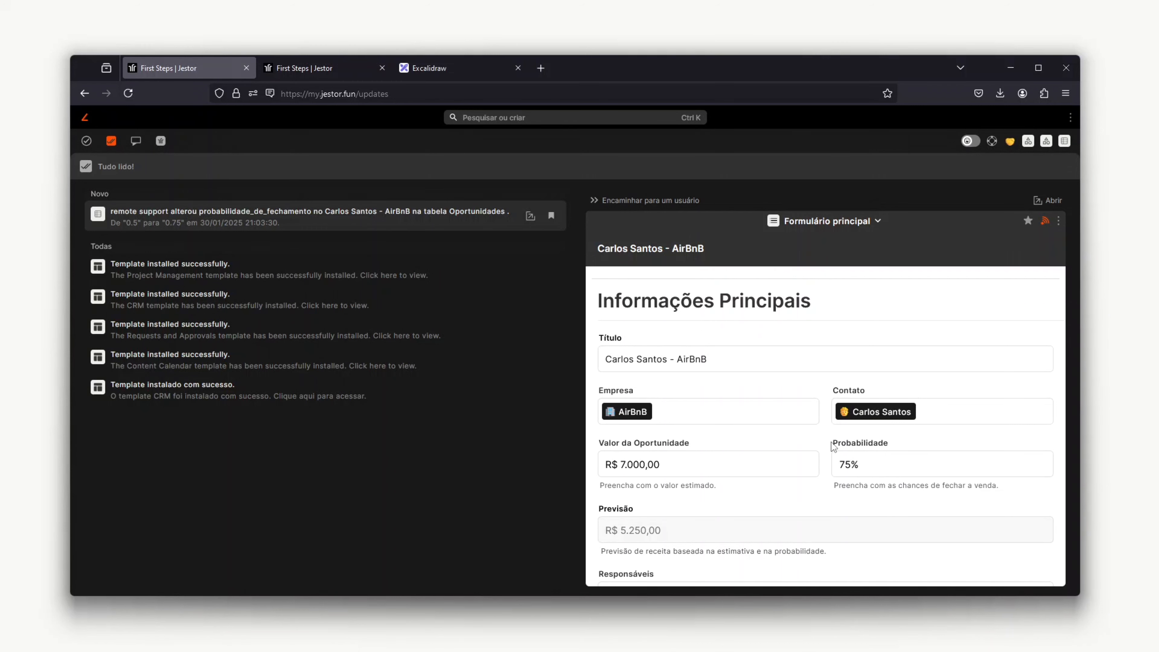
# View the conversations page, then reopen the AirBnB opportunity in the CRM and send the chat message "Trabalhando nesta oportunidade!"
pyautogui.click(132, 147)
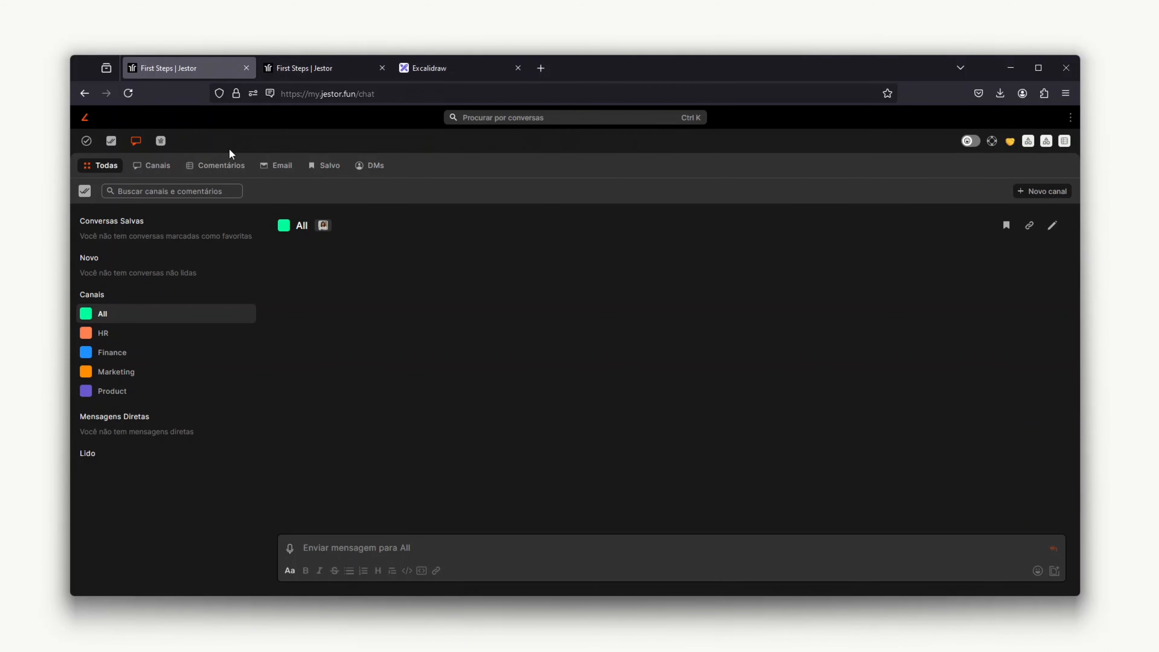
pyautogui.click(161, 141)
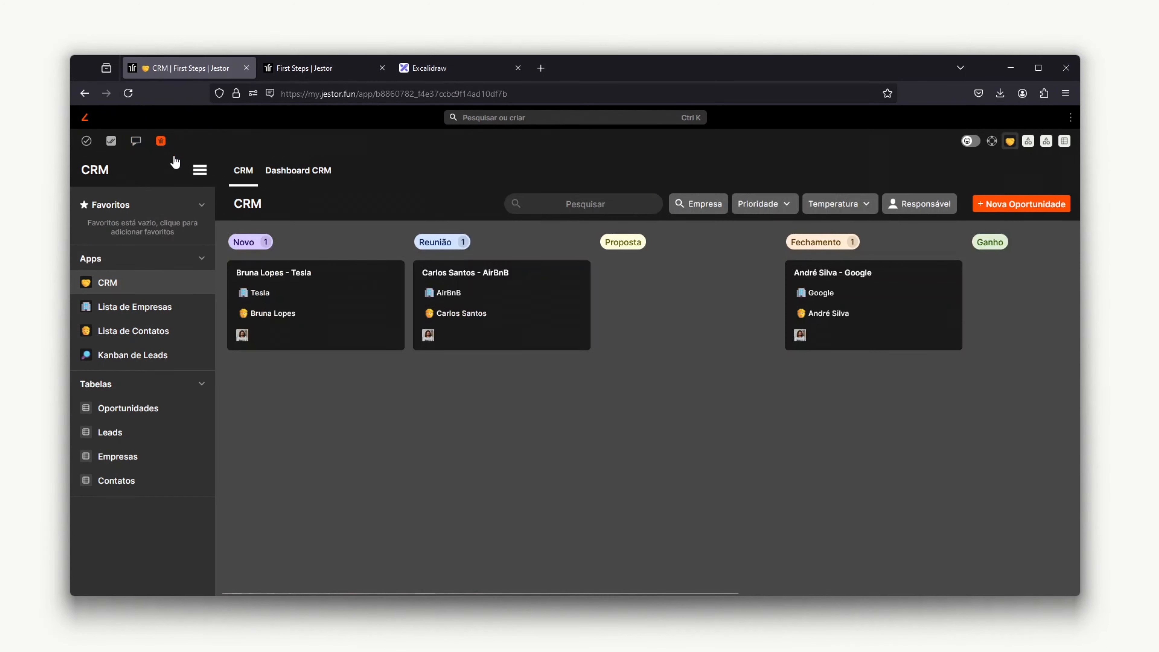
pyautogui.click(533, 300)
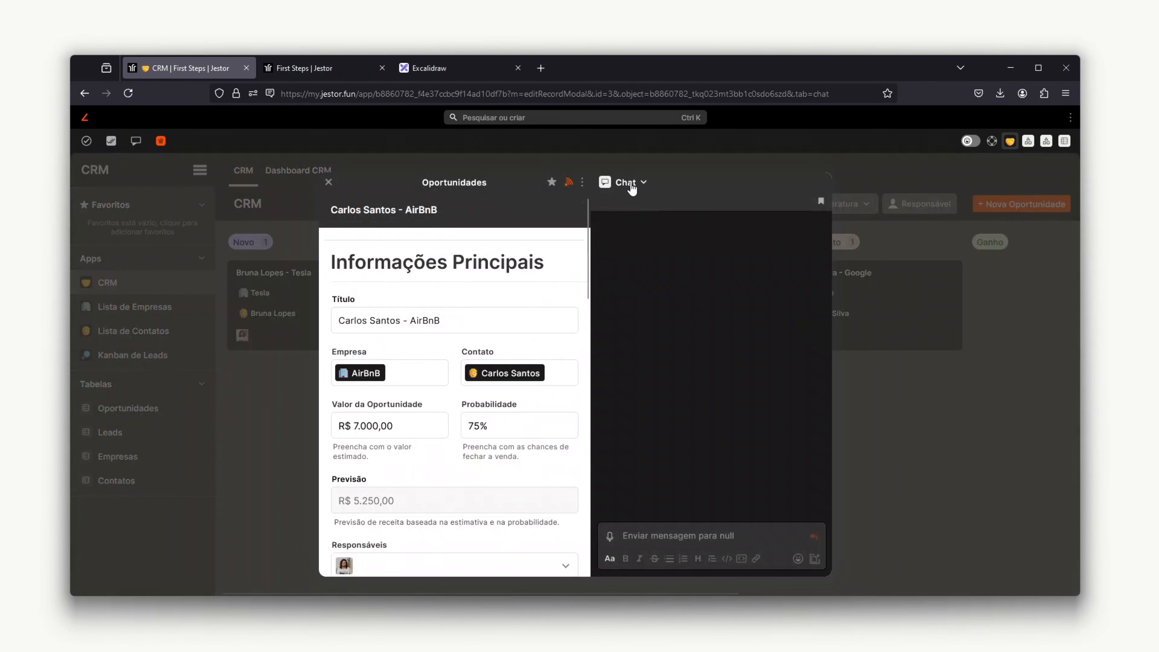
pyautogui.click(693, 534)
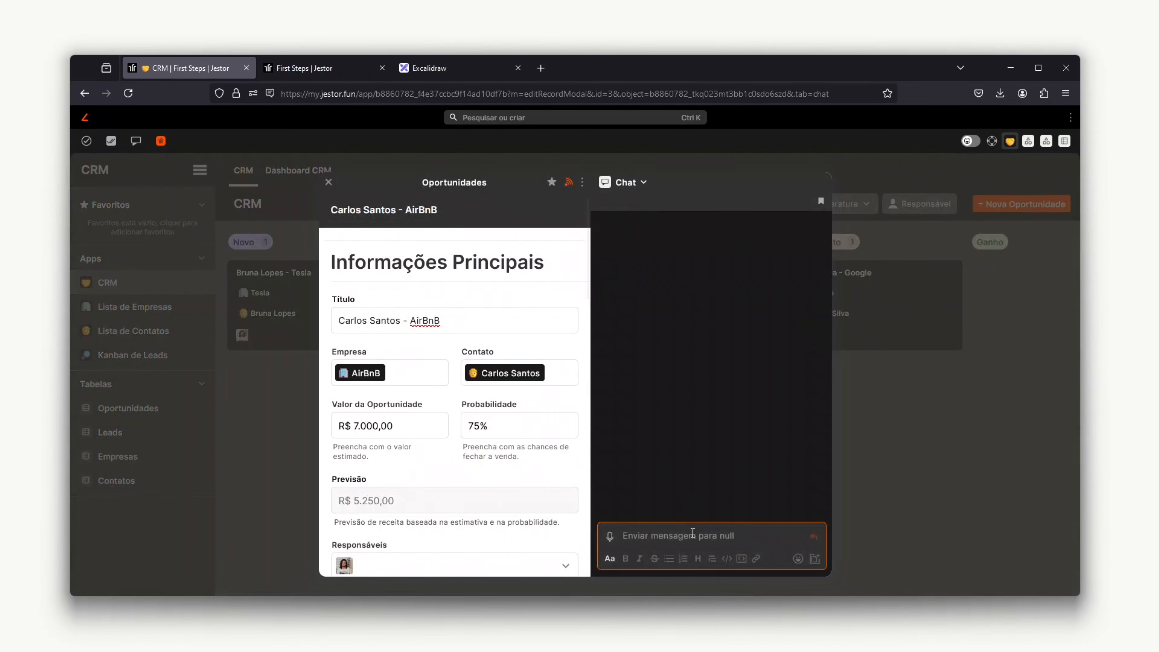
pyautogui.write('Trabalhan')
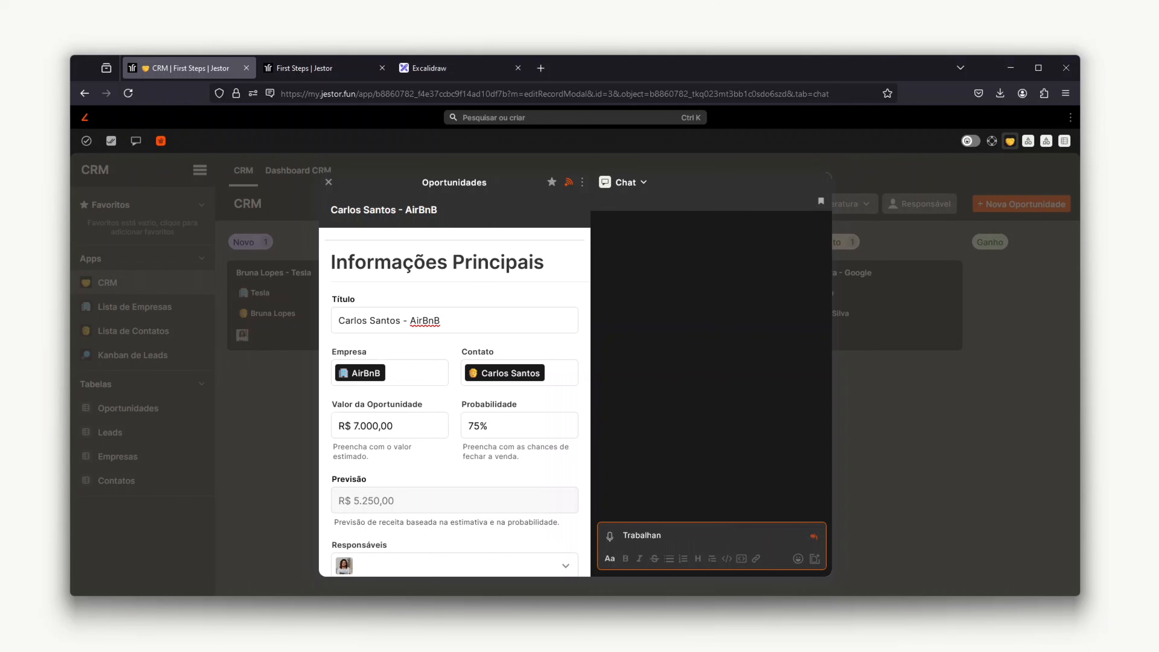
pyautogui.write('do nesta oportunidade!')
pyautogui.press('Return')
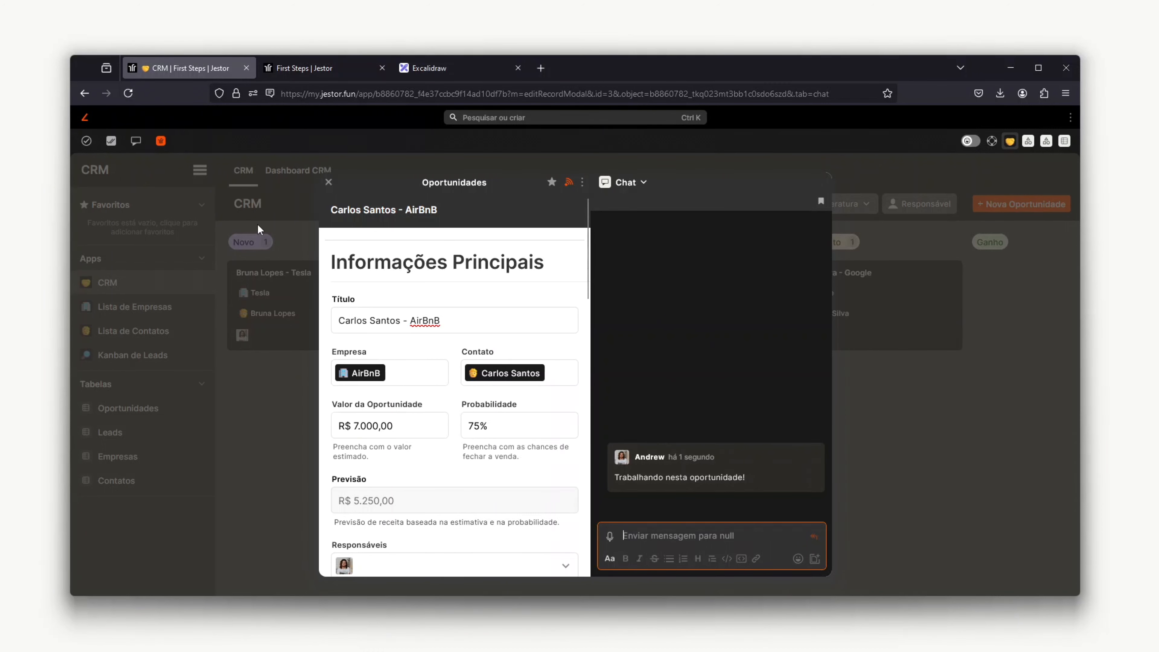
# Revisit the conversations page, then go to the Apps e Tabelas home and examine its recent items, folders and apps
pyautogui.click(136, 142)
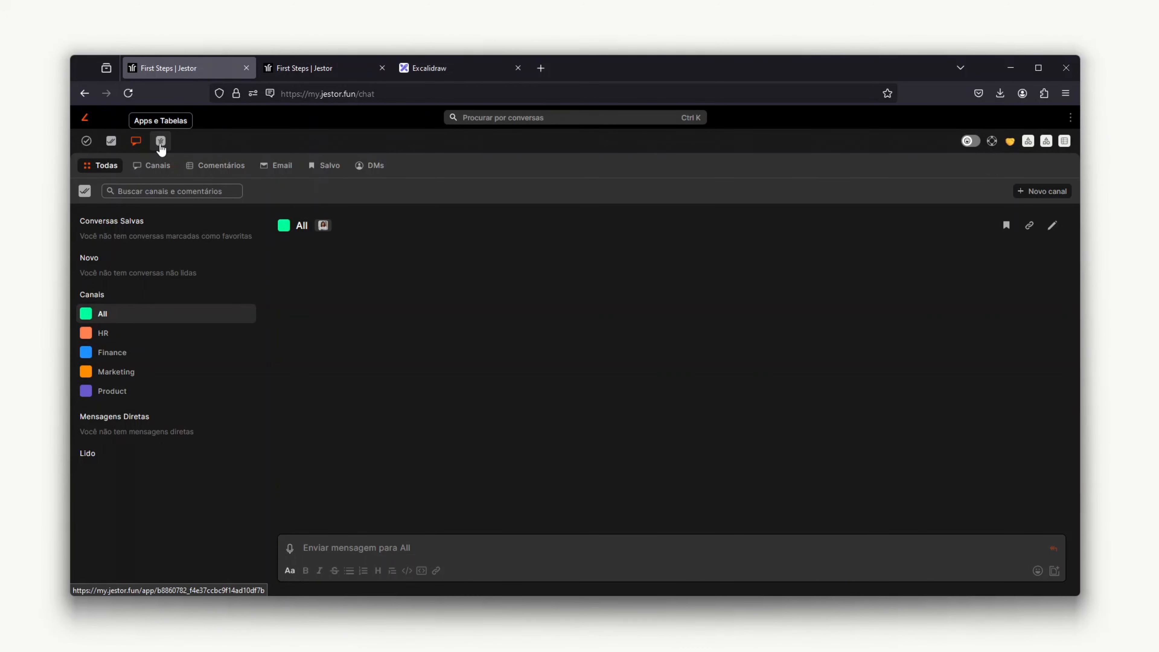
pyautogui.click(161, 150)
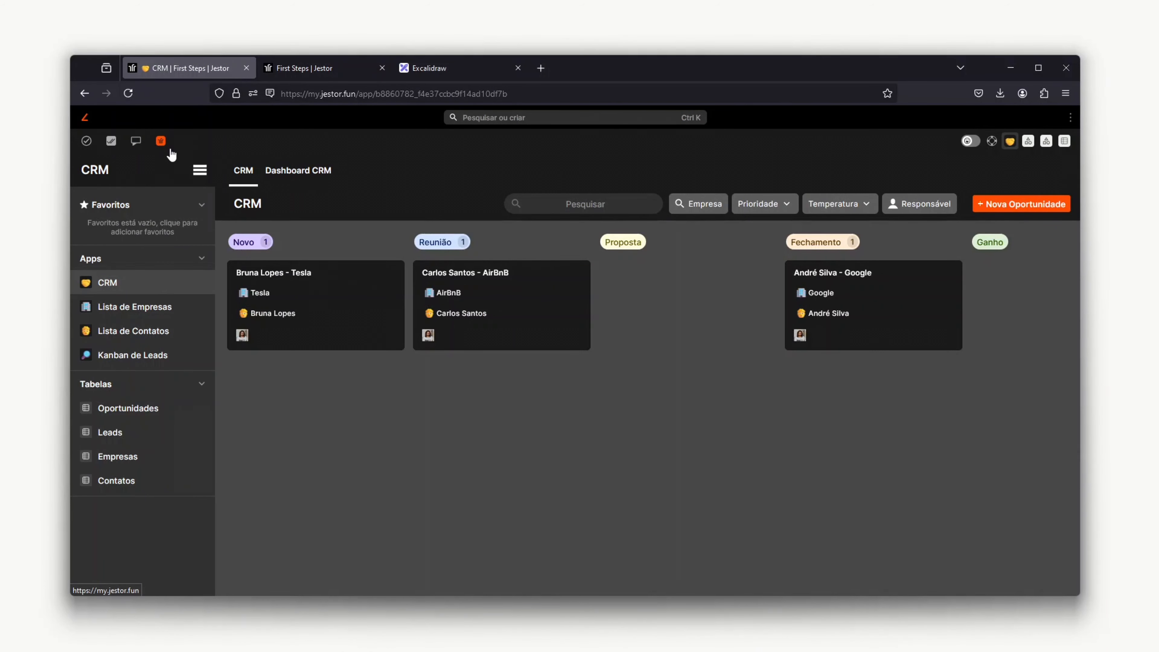
pyautogui.click(161, 148)
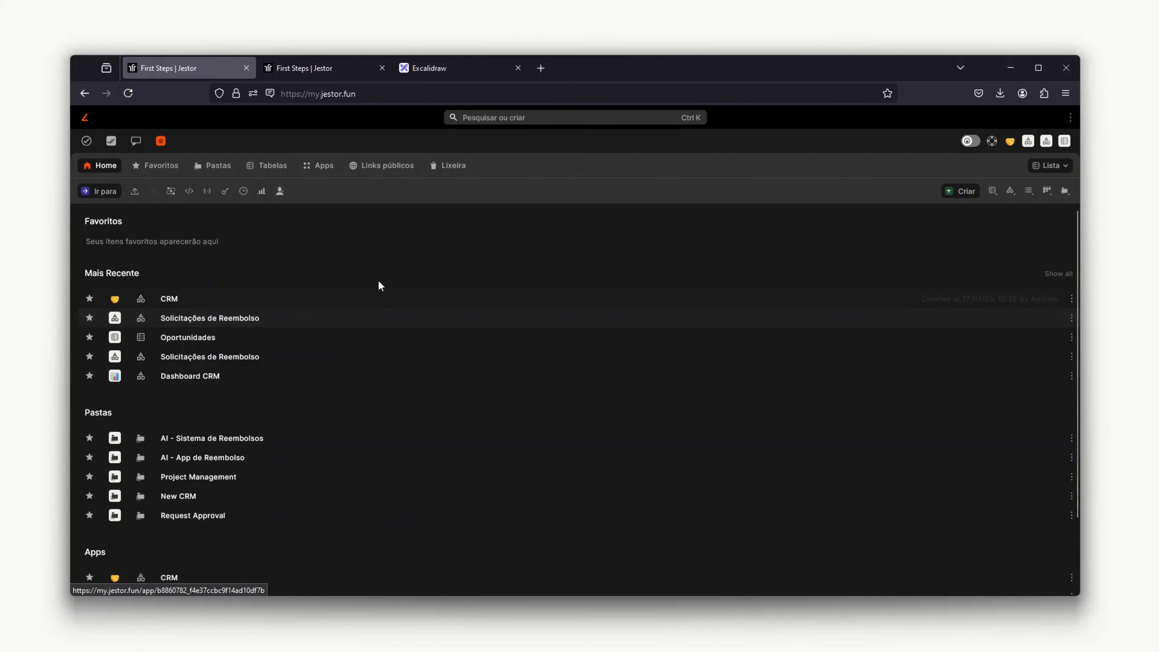
pyautogui.scroll(-2, 290, 323)
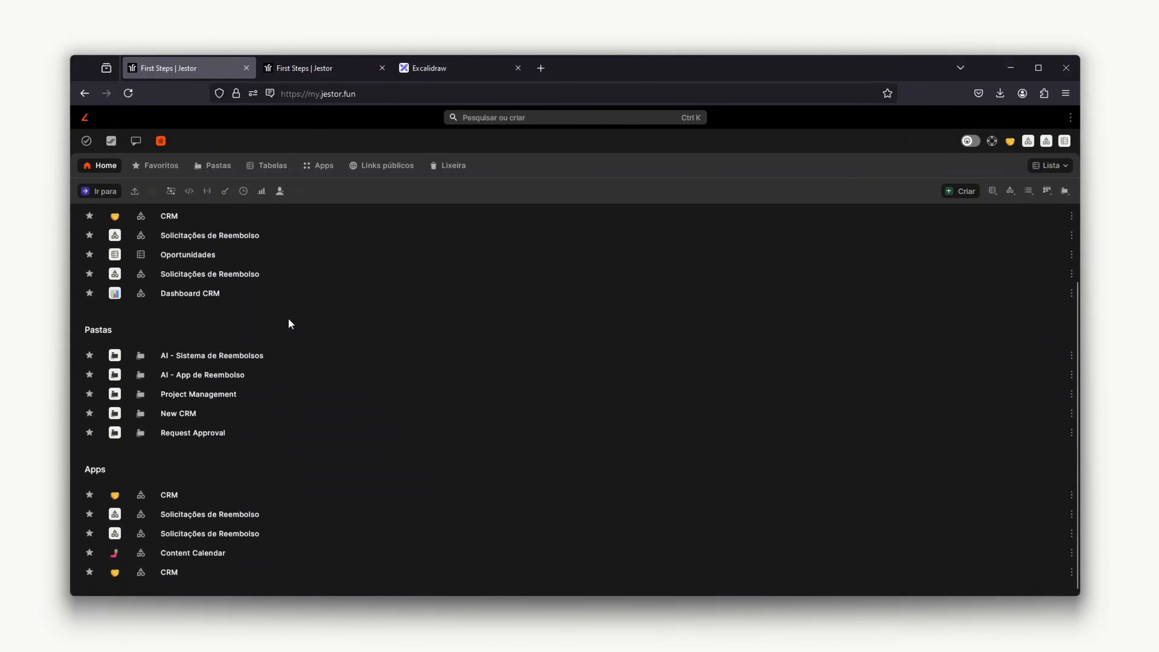
pyautogui.scroll(2, 272, 414)
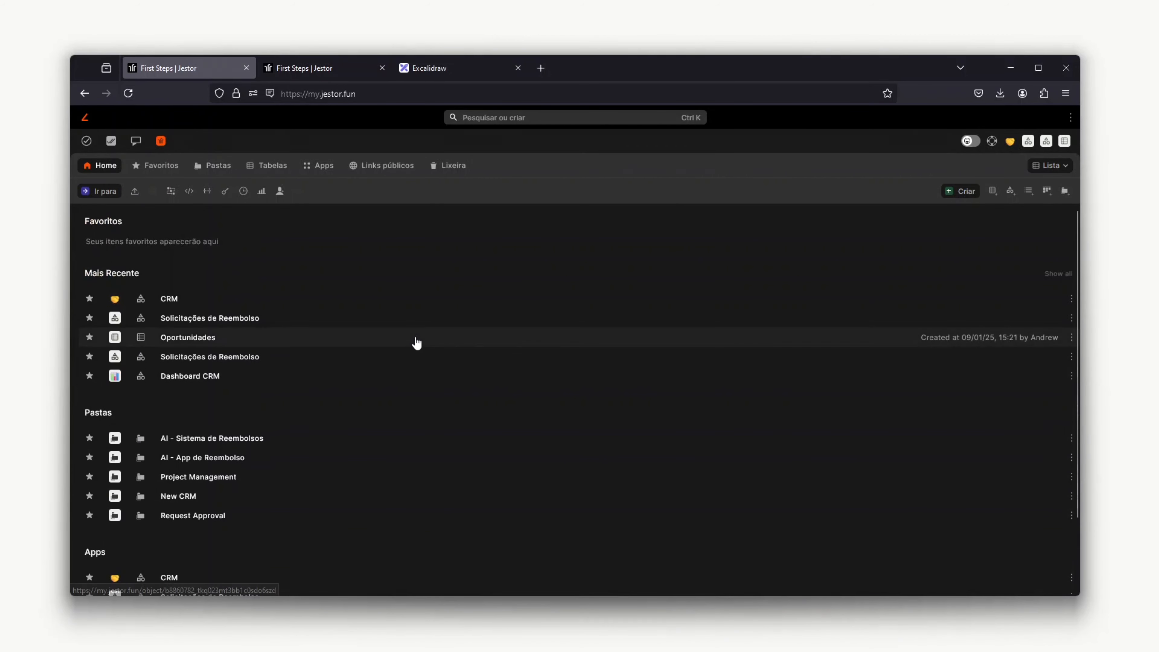
pyautogui.scroll(-2, 373, 443)
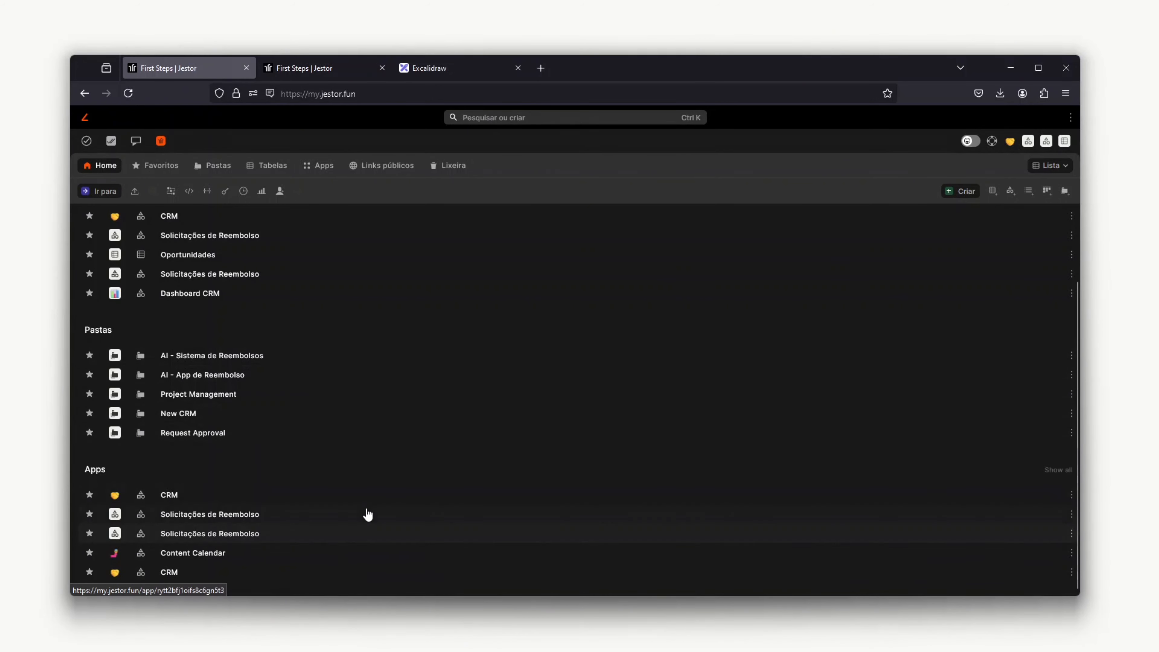
pyautogui.scroll(2, 355, 488)
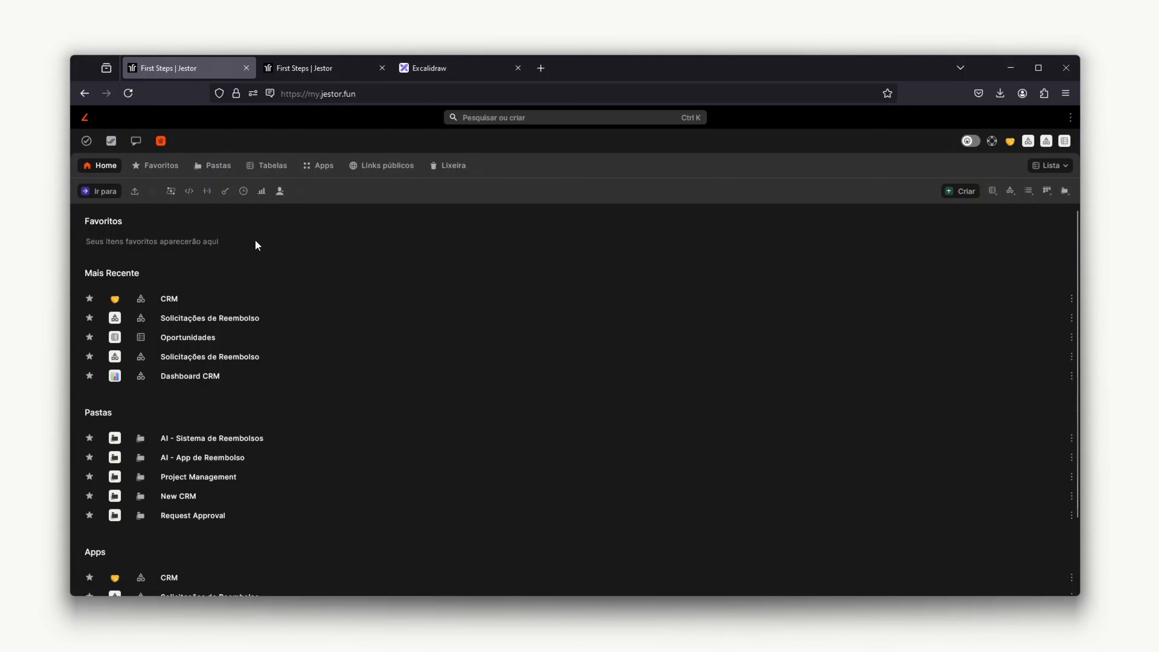
# View the Pastas and Links públicos listings, then return to the Home listing
pyautogui.click(206, 170)
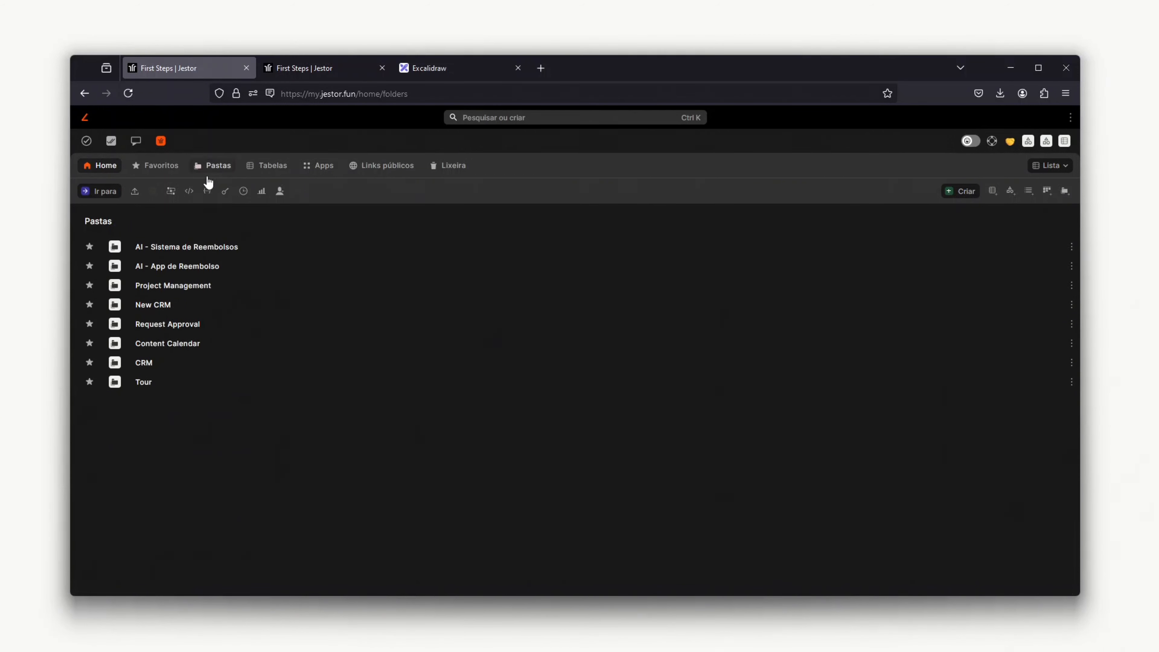
pyautogui.click(366, 169)
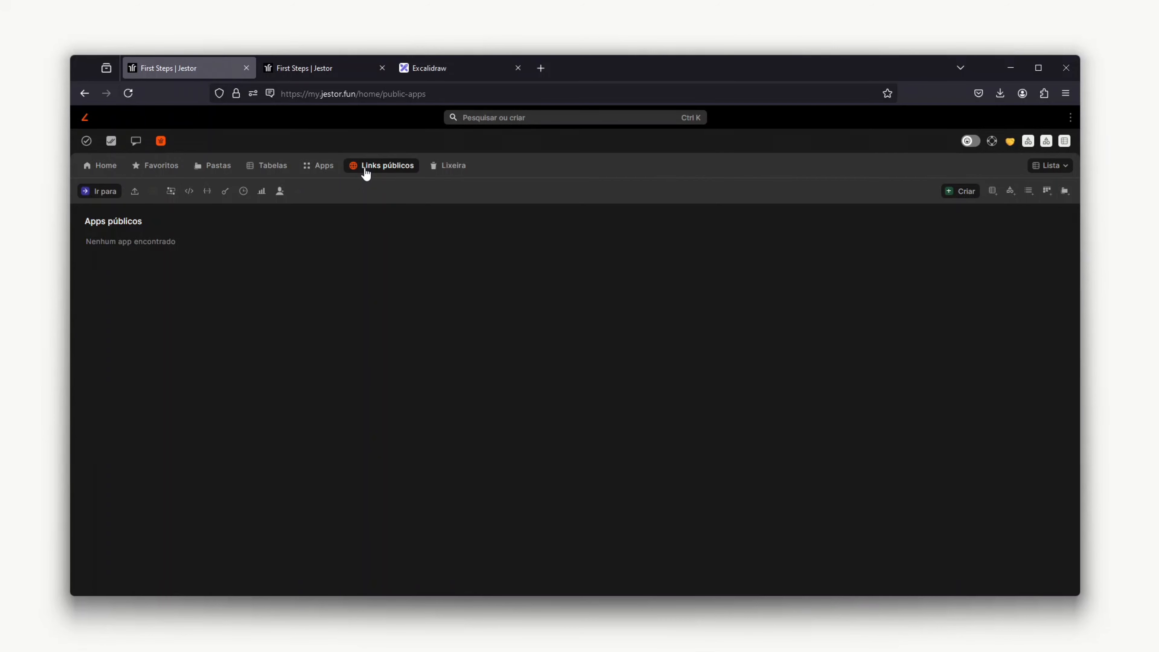
pyautogui.click(110, 170)
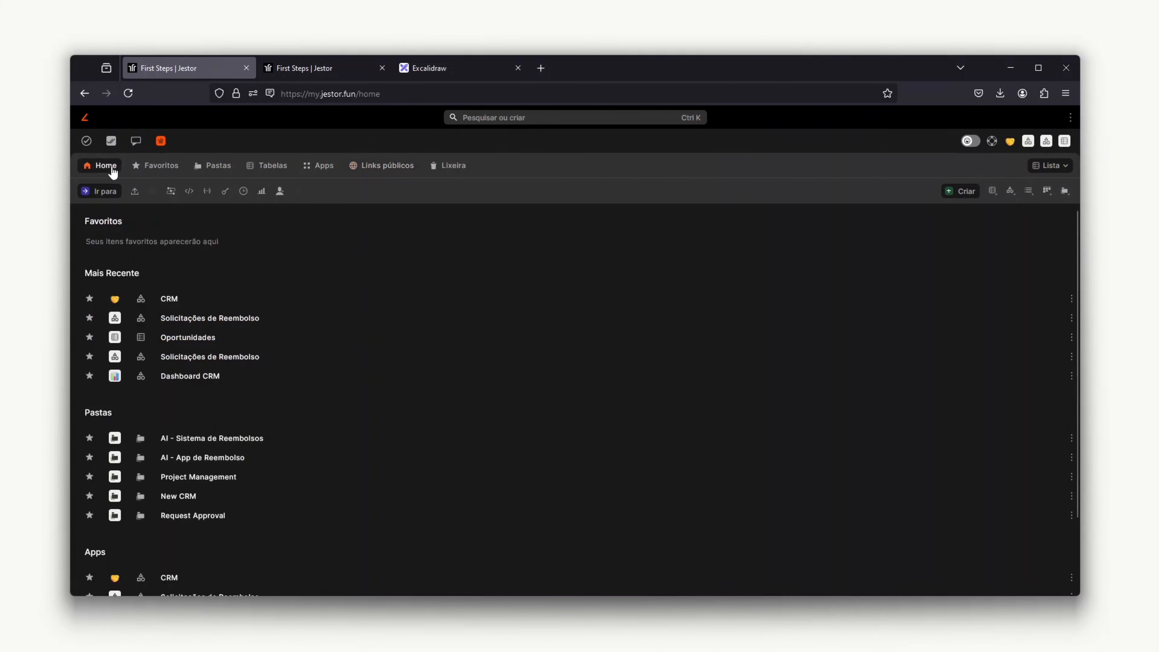
# Open the CRM app's Oportunidades table and turn on edit mode
pyautogui.click(173, 299)
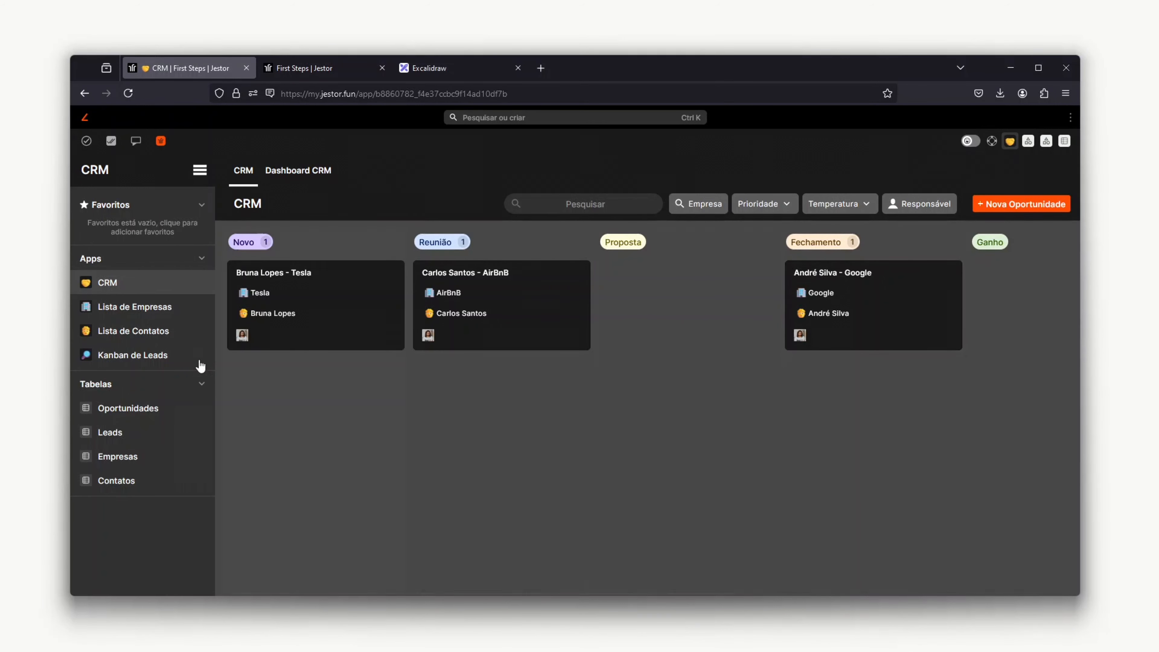
pyautogui.click(147, 407)
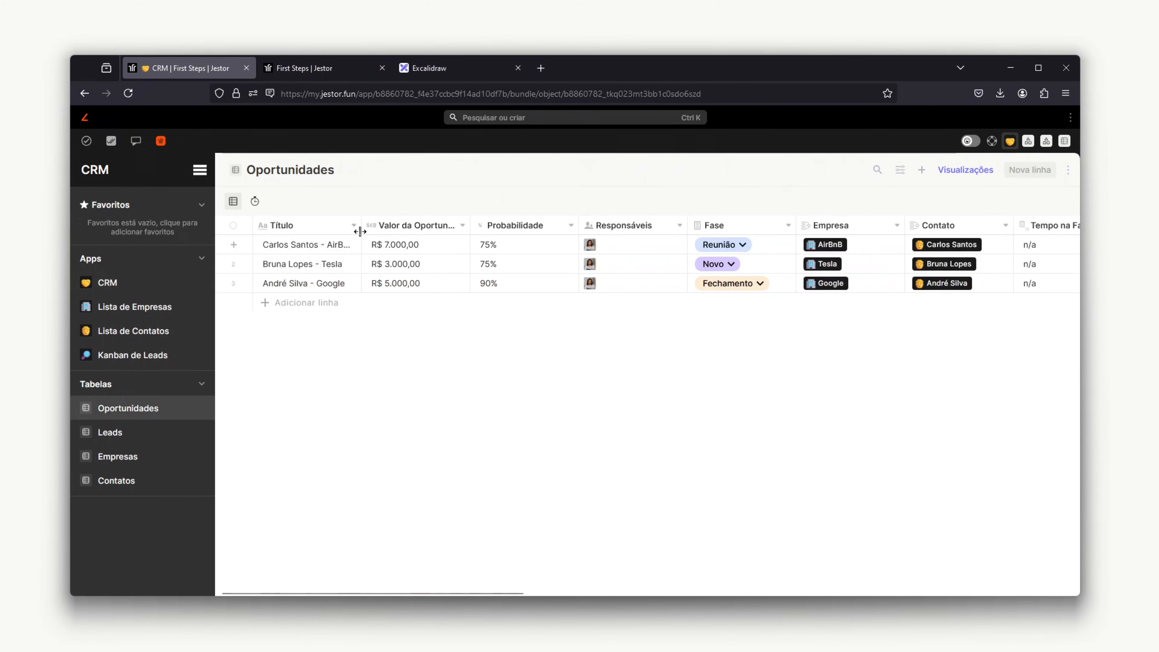
pyautogui.click(971, 141)
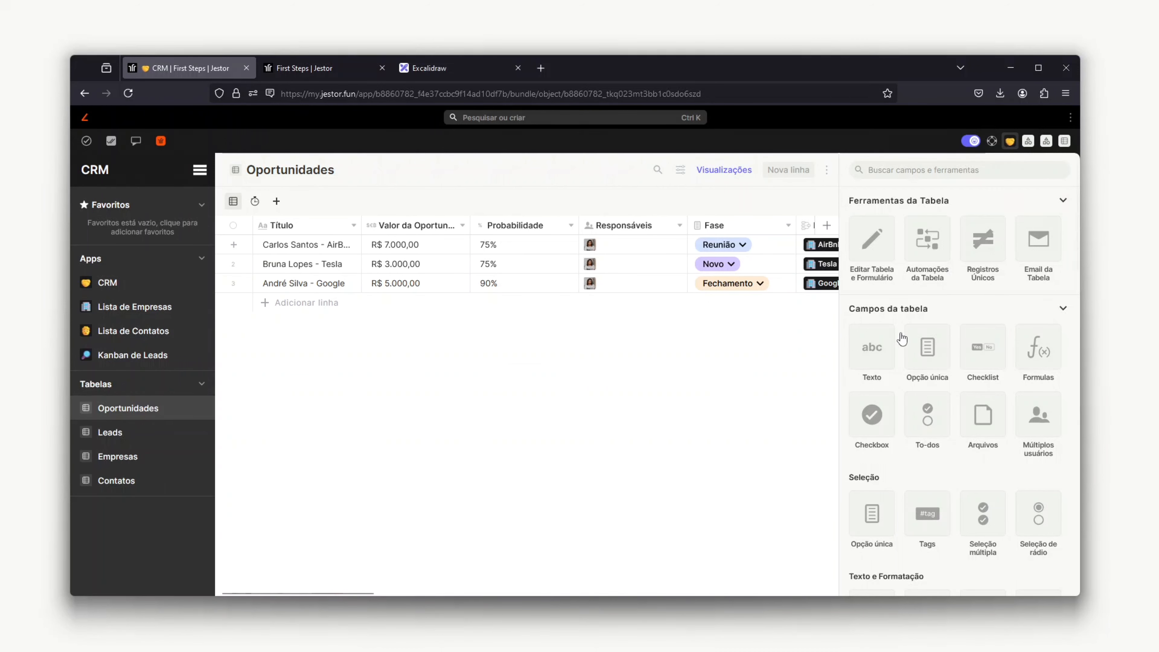
# Examine the table tools and the available field types, from Seleção and Texto e Formatação to Banco de Dados e Fórmulas
pyautogui.scroll(-3, 1001, 301)
pyautogui.scroll(3, 1004, 332)
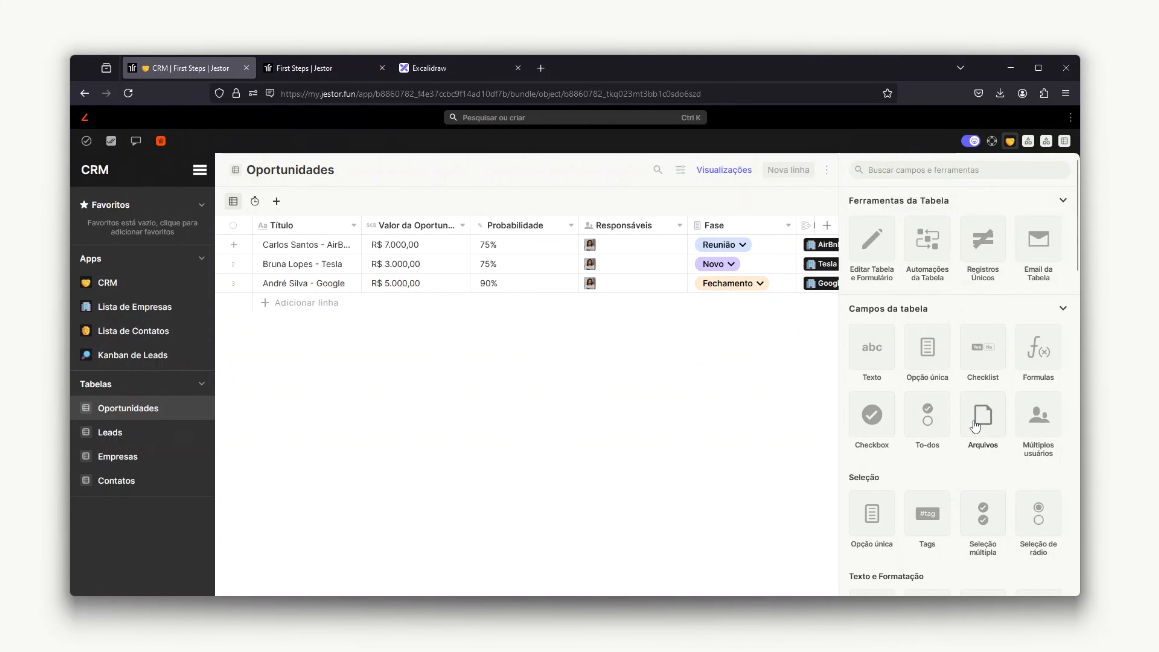
pyautogui.scroll(-5, 976, 426)
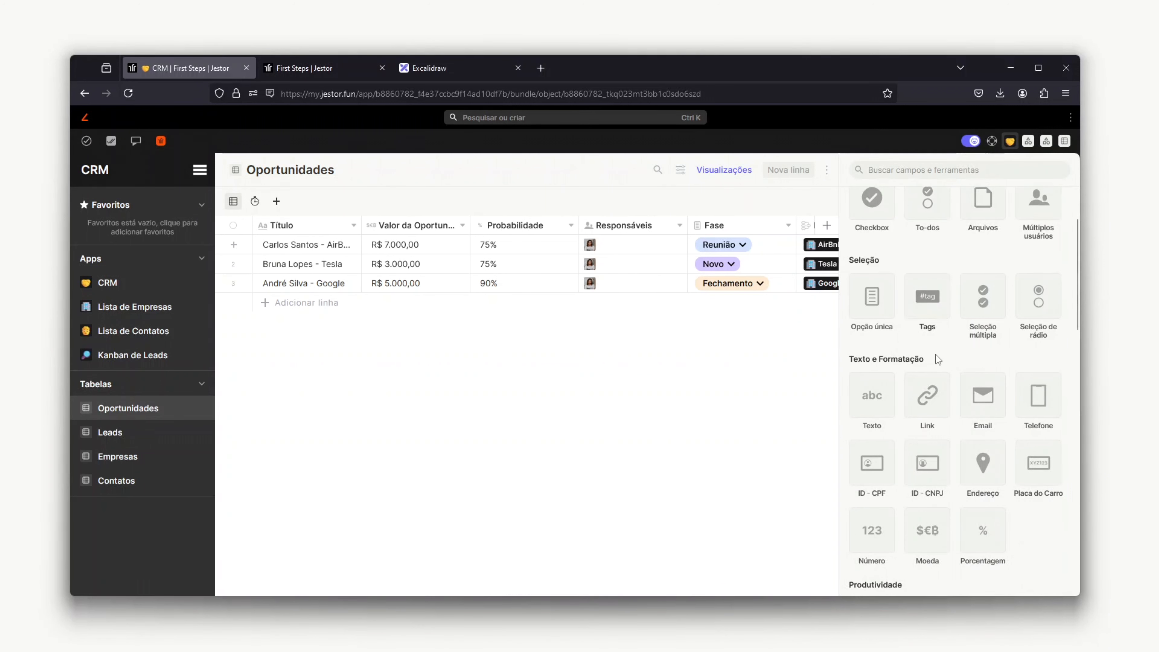
pyautogui.scroll(-3, 938, 359)
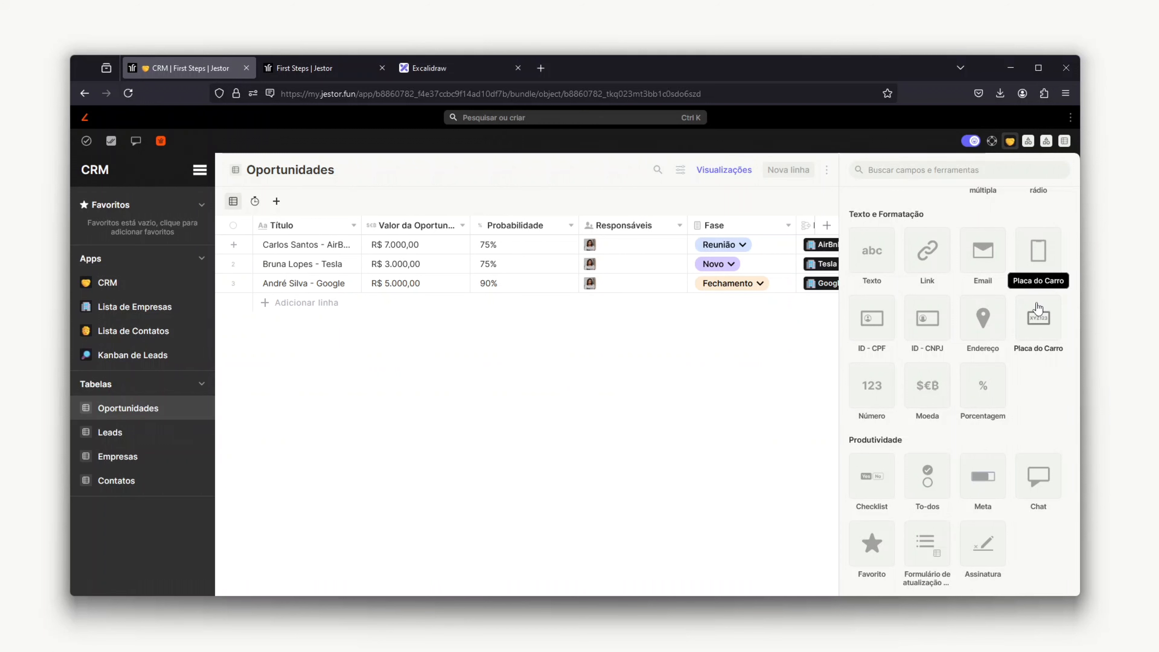
pyautogui.scroll(-2, 877, 430)
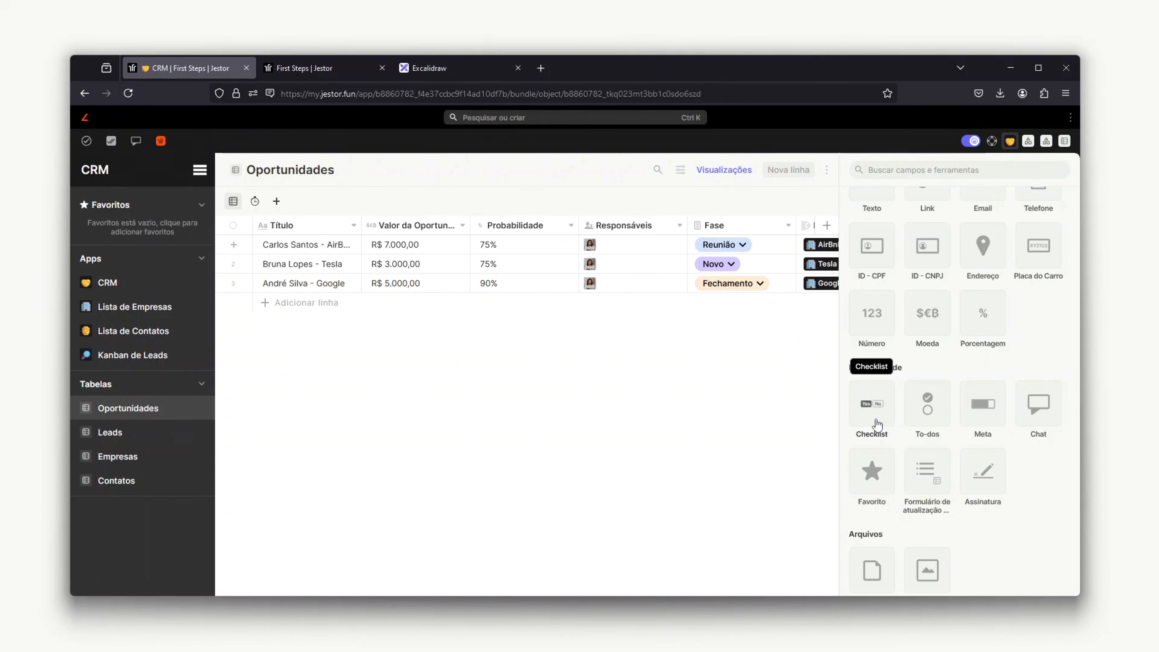
pyautogui.scroll(-2, 906, 447)
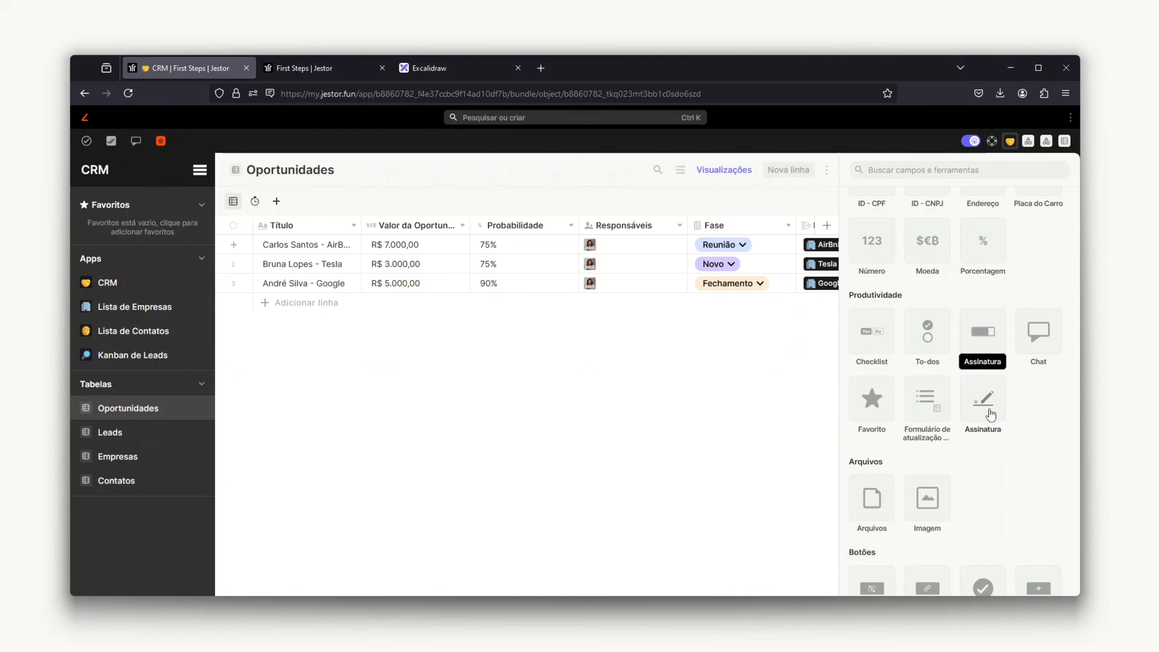
pyautogui.scroll(-5, 991, 415)
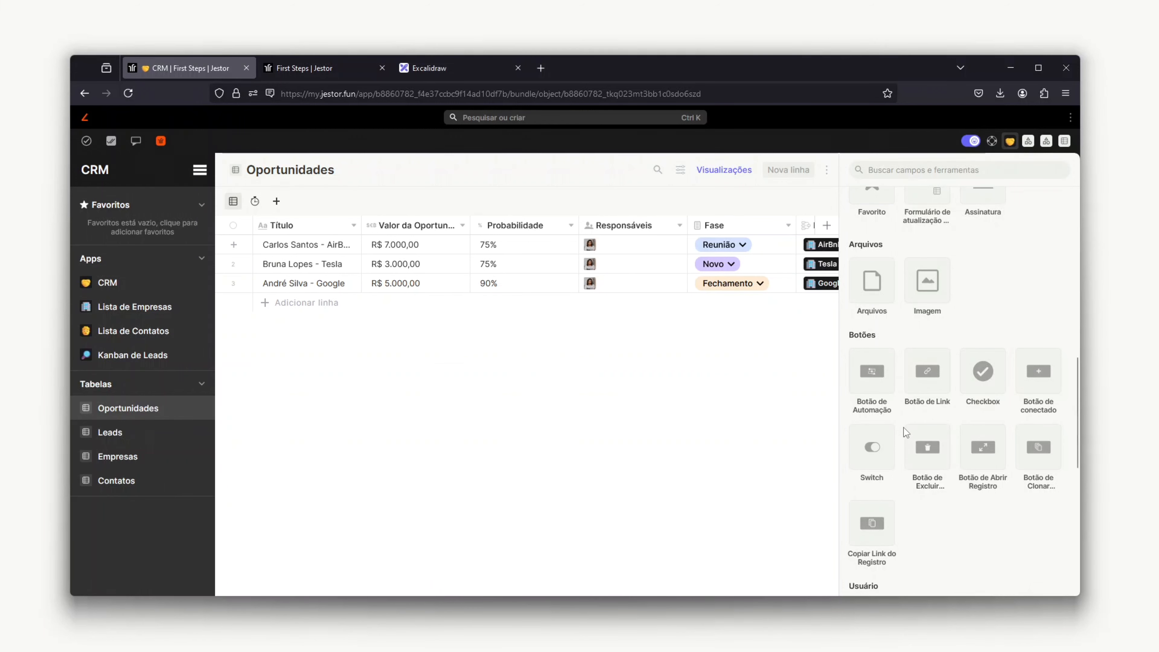
pyautogui.scroll(-2, 904, 428)
pyautogui.scroll(-4, 910, 440)
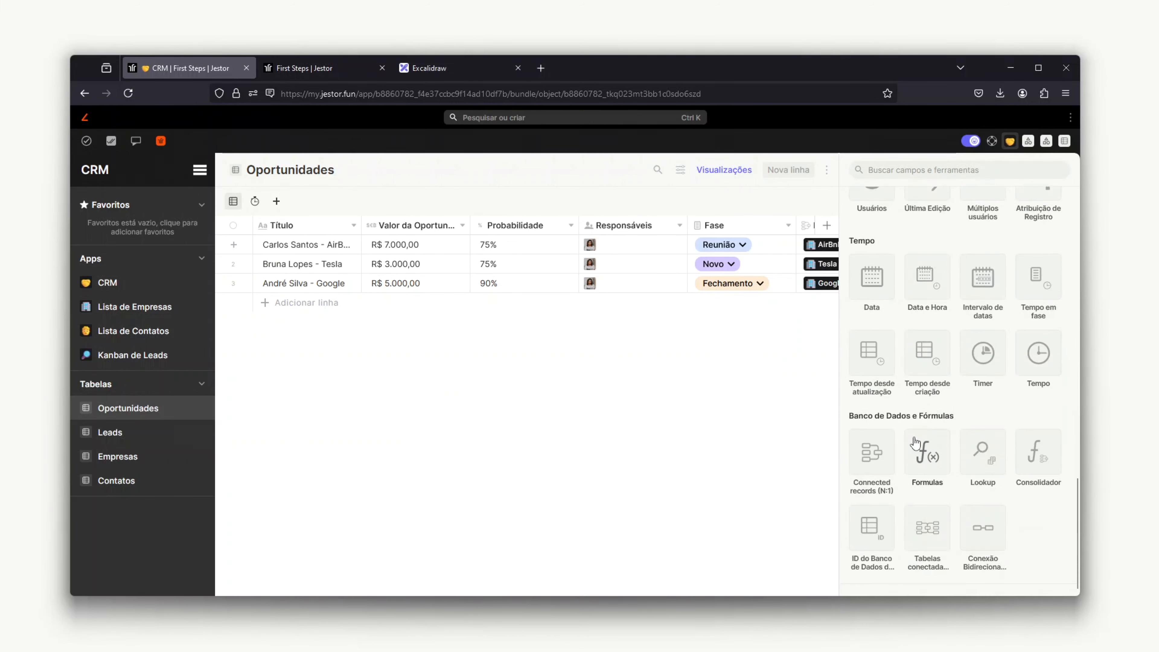
pyautogui.scroll(8, 914, 437)
pyautogui.scroll(4, 914, 439)
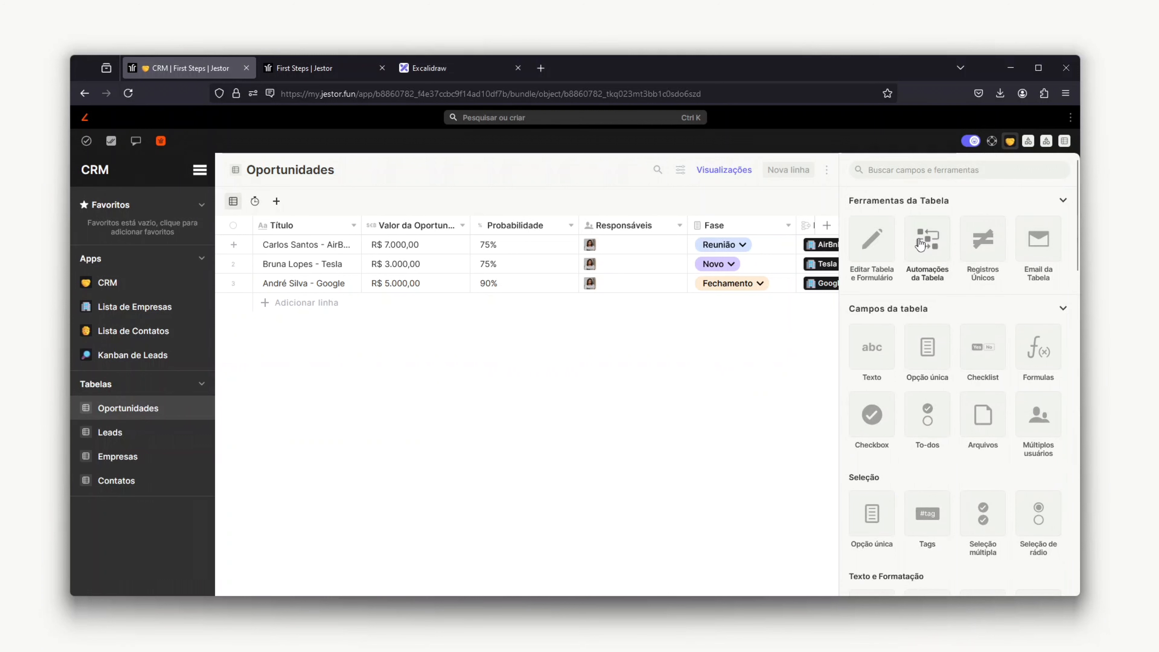
# Search the field types for "end", view the Endereço field's creation form, then return to the full list of fields
pyautogui.click(925, 170)
pyautogui.write('end')
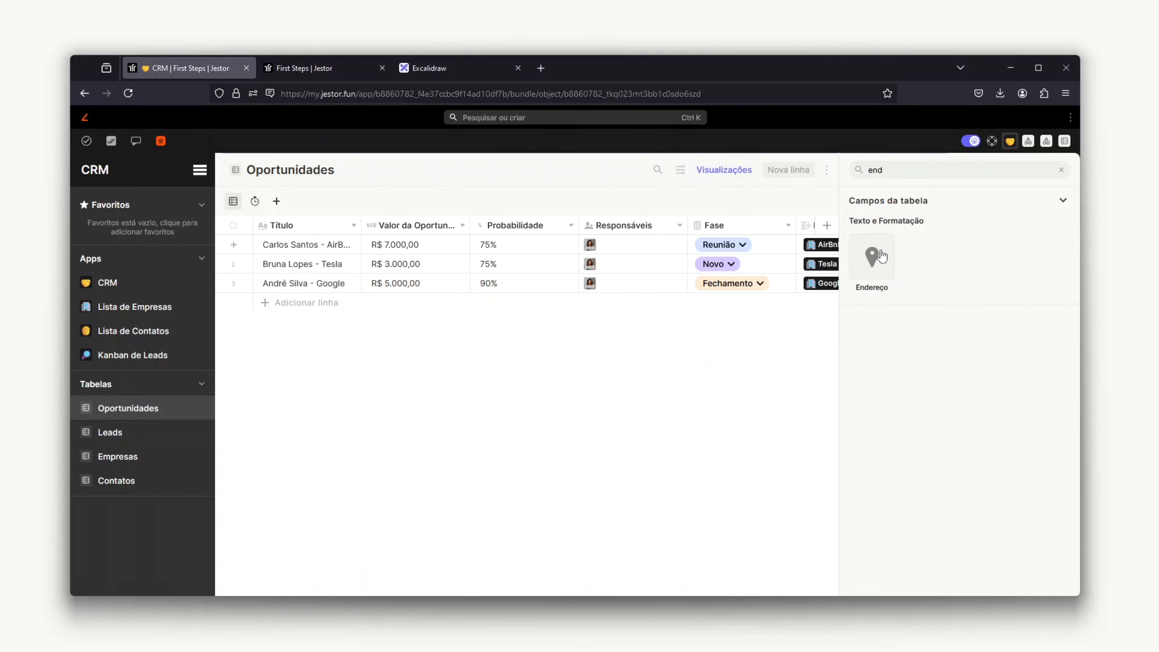
pyautogui.click(872, 260)
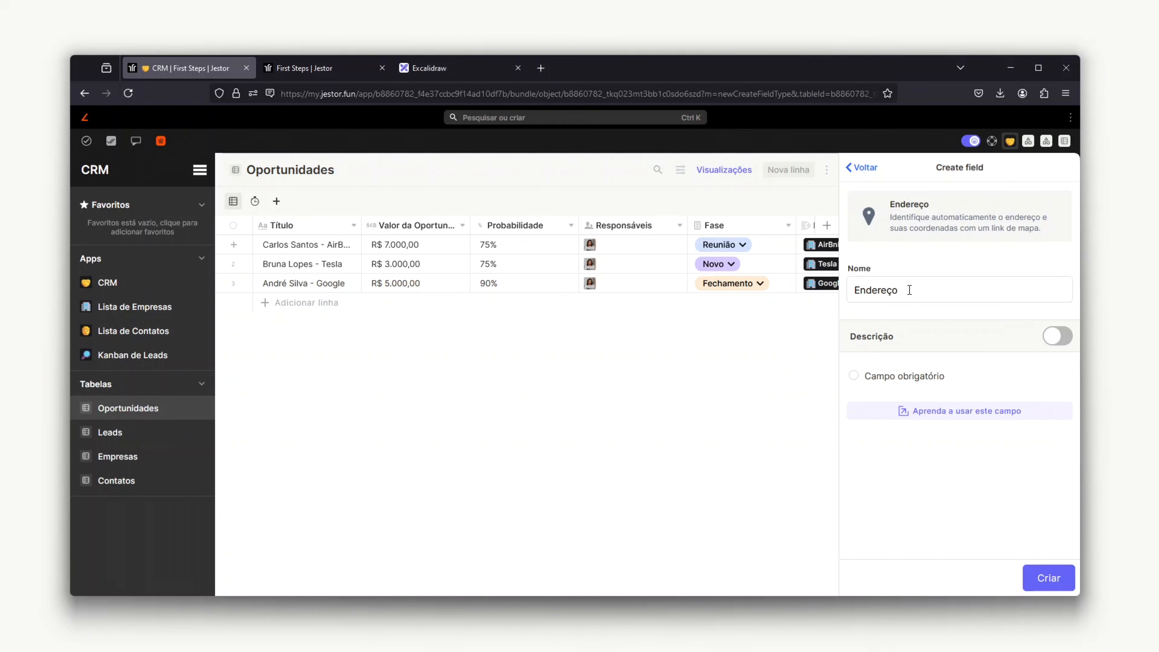
pyautogui.click(864, 168)
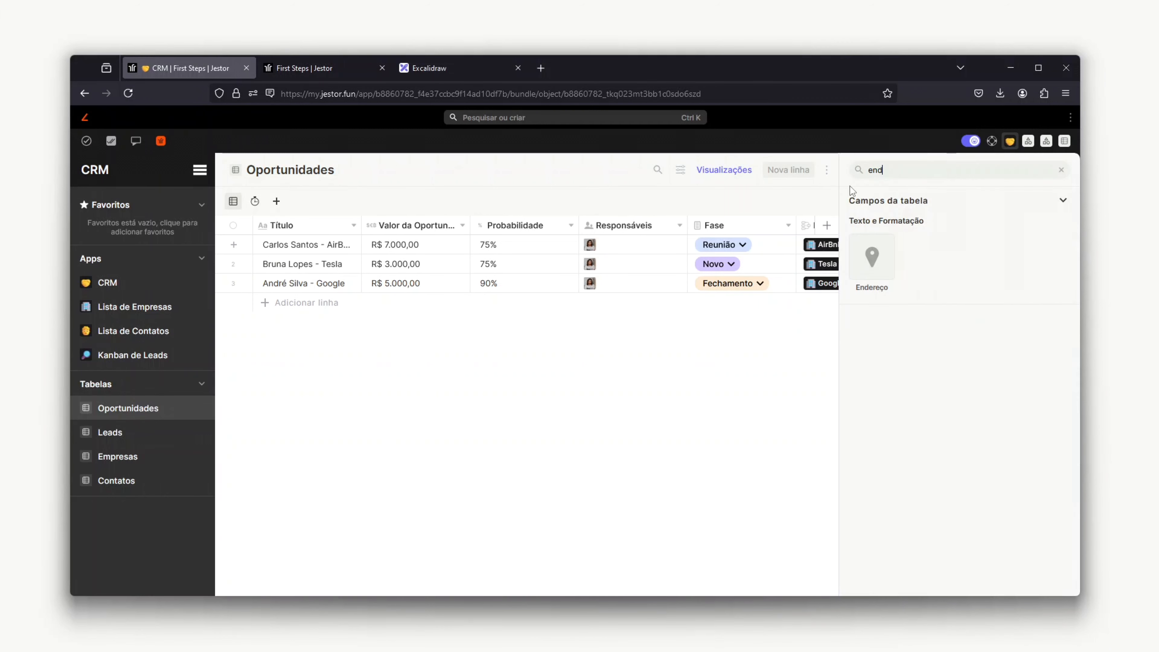
pyautogui.click(1062, 170)
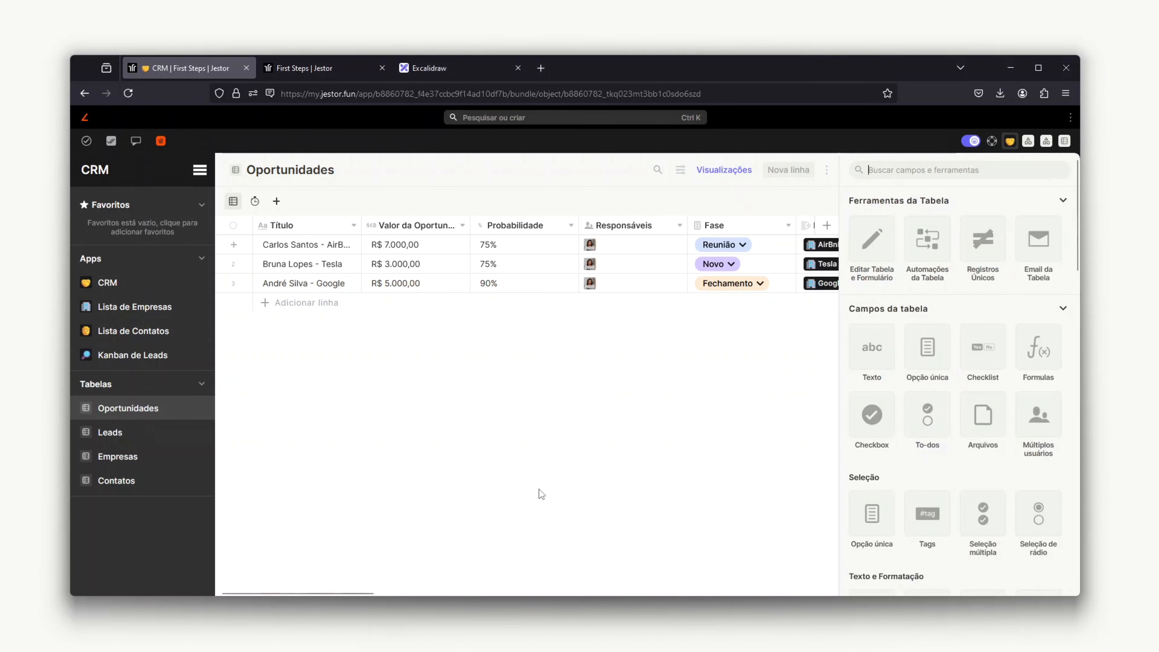
# View the Oportunidades table's remaining columns and its new-automation form with the available triggers, then return to the table tools
pyautogui.moveTo(366, 591); pyautogui.dragTo(479, 582)
pyautogui.click(927, 256)
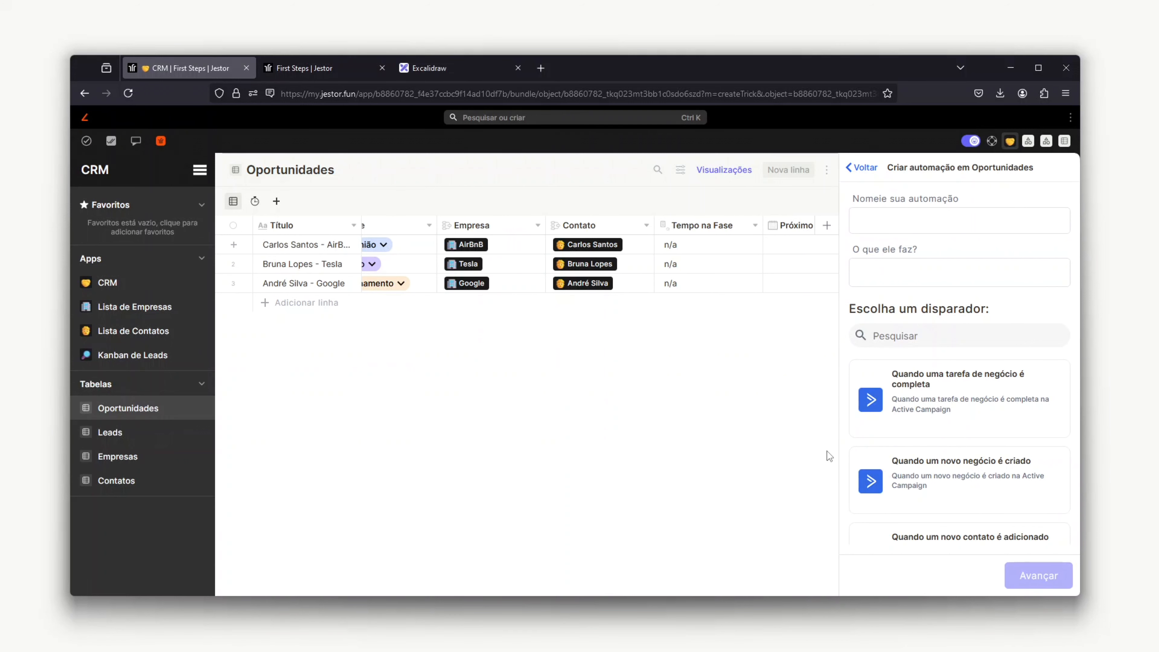
pyautogui.click(859, 168)
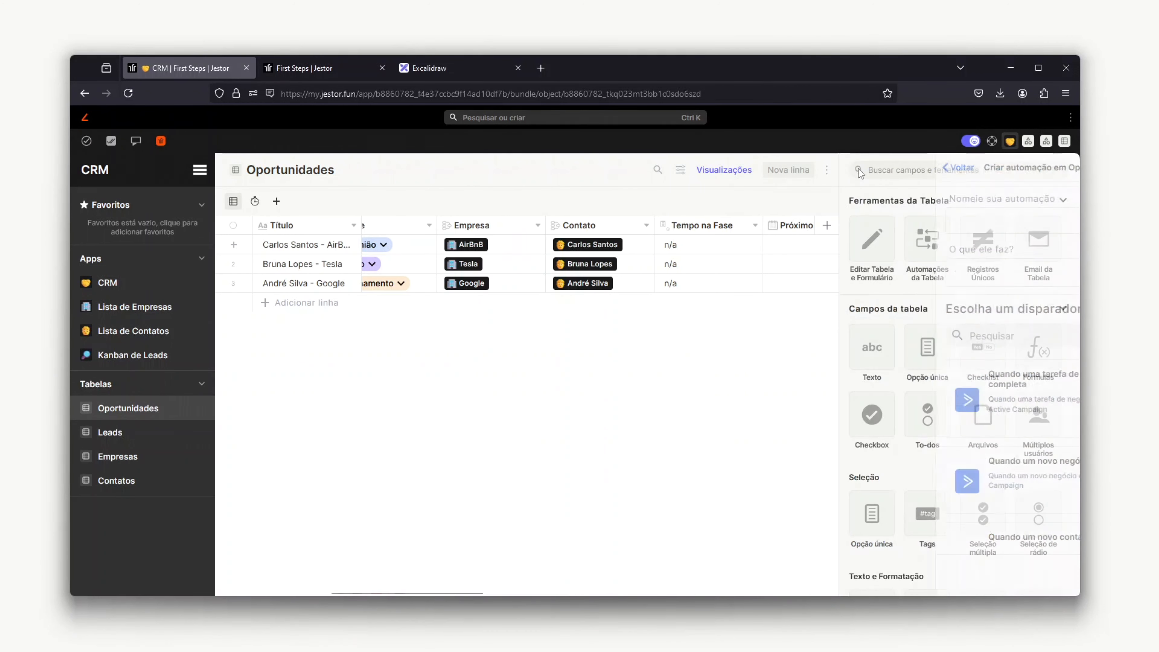
# Open the CRM app, compare it with edit mode off and on, and examine the available app blocks
pyautogui.click(125, 295)
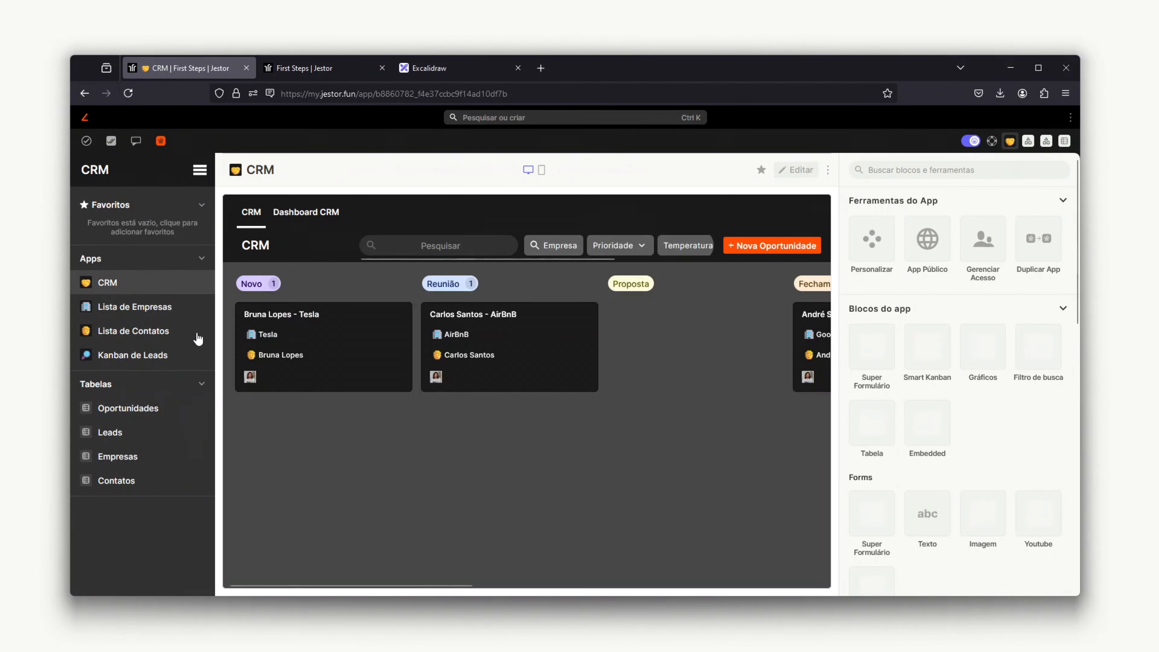
pyautogui.click(971, 141)
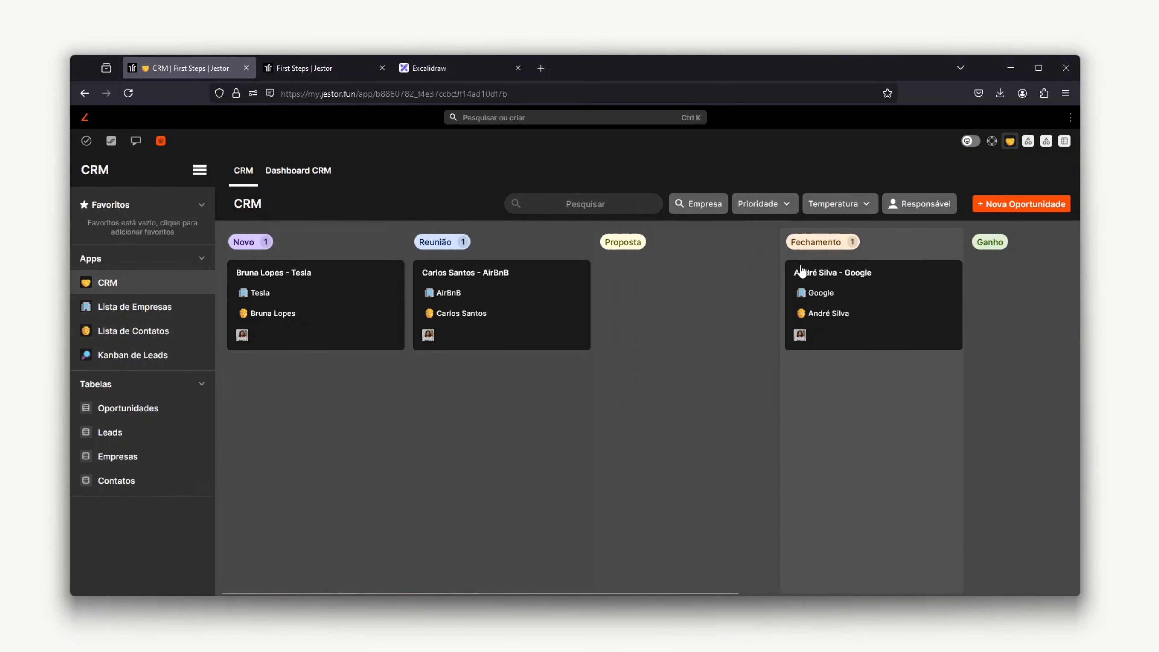
pyautogui.click(968, 143)
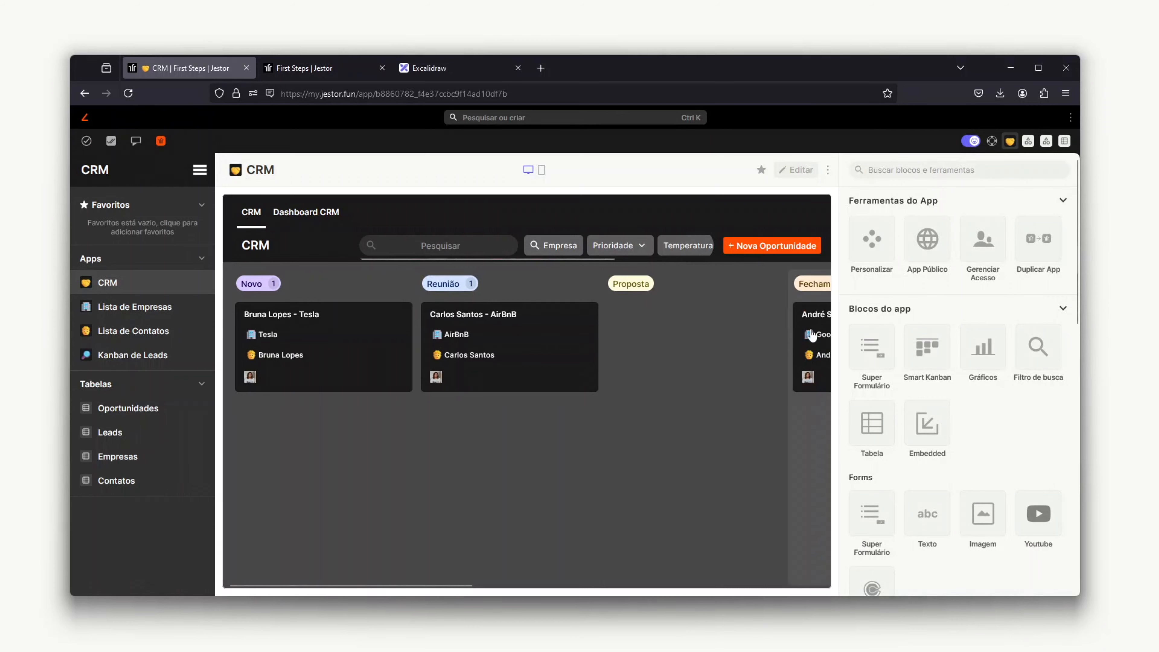
pyautogui.scroll(-5, 984, 330)
pyautogui.scroll(-4, 984, 330)
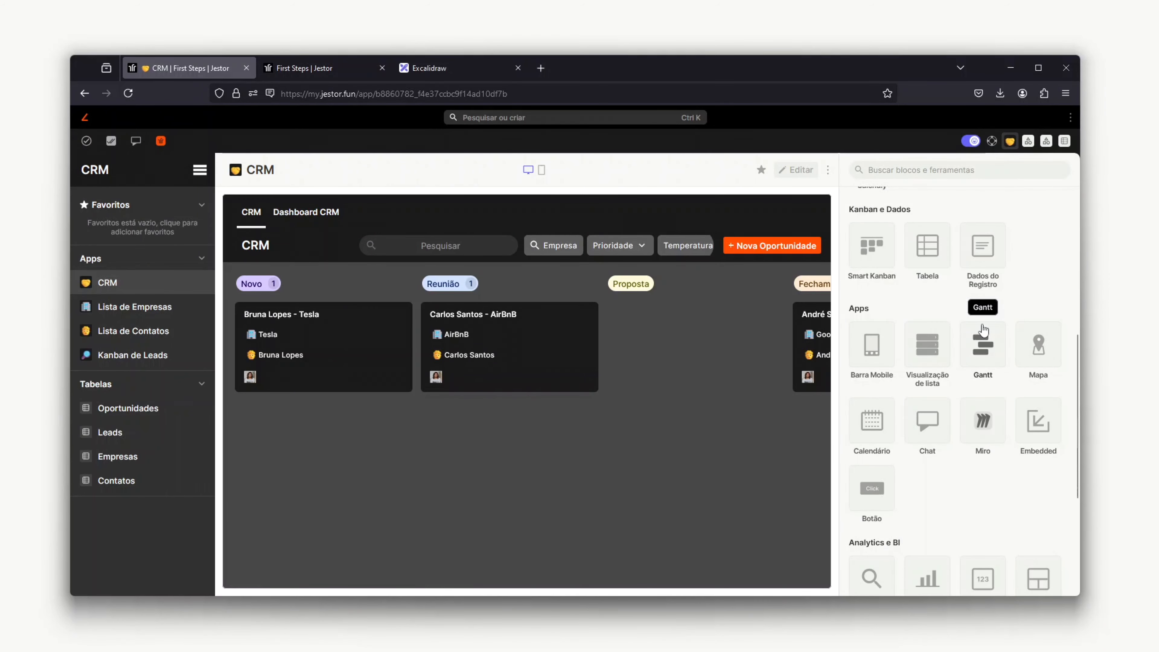
pyautogui.scroll(-4, 951, 370)
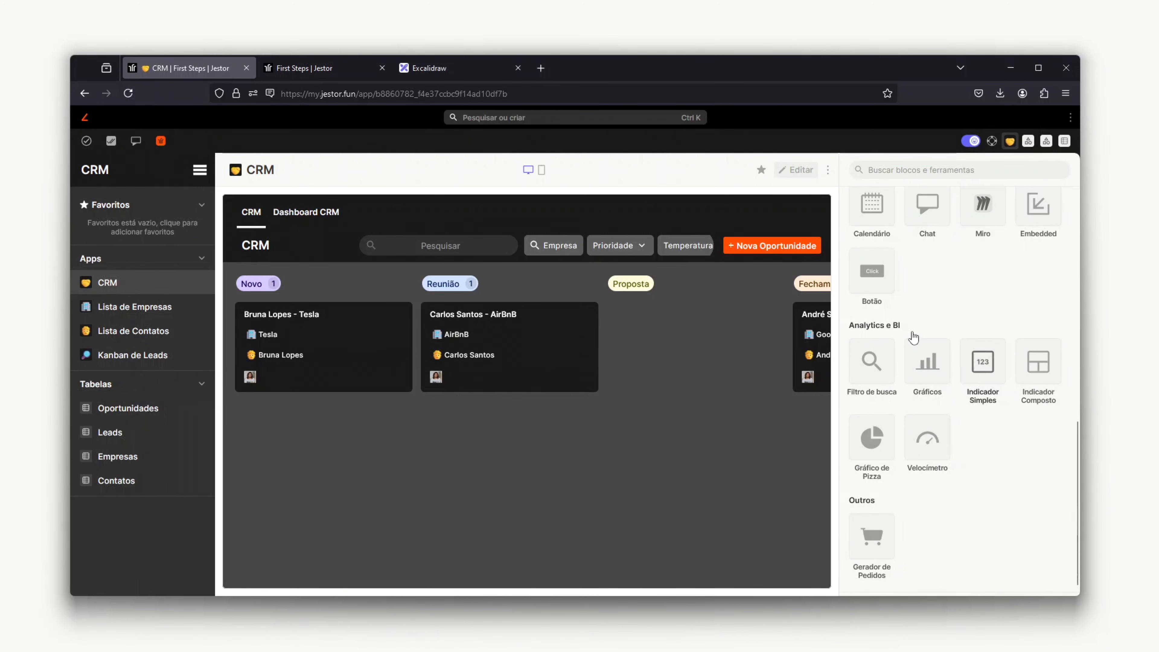
# View the Dashboard CRM page outside edit mode, then turn edit mode on and examine the blocks down to Analytics e BI and Outros
pyautogui.click(971, 140)
pyautogui.click(298, 170)
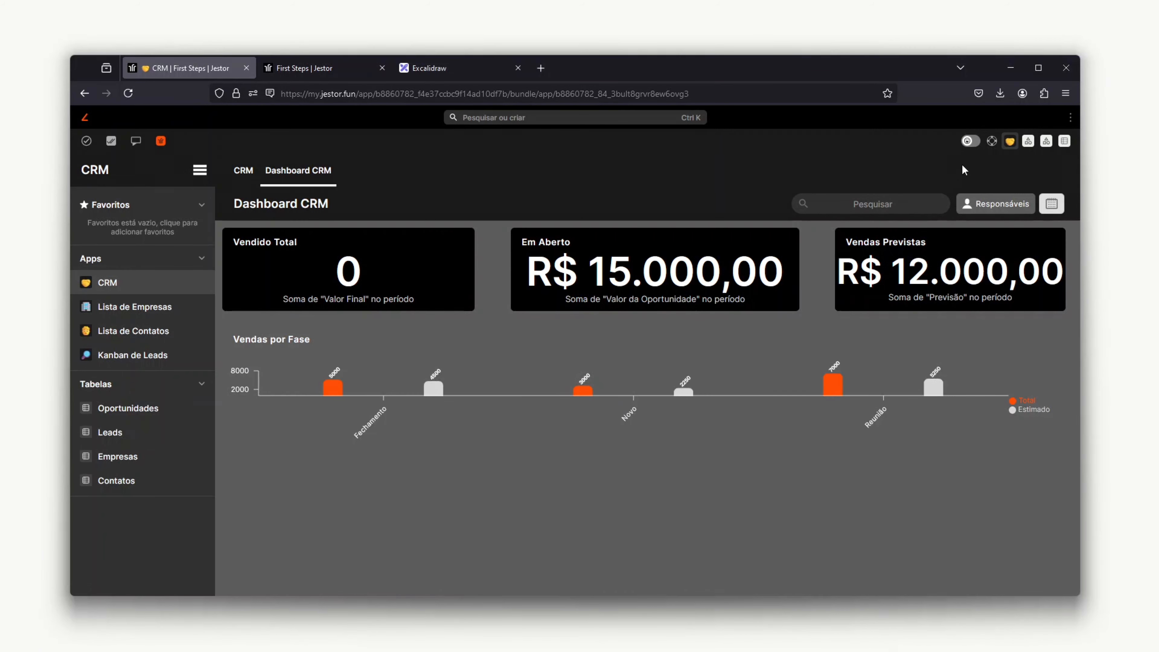
pyautogui.click(972, 141)
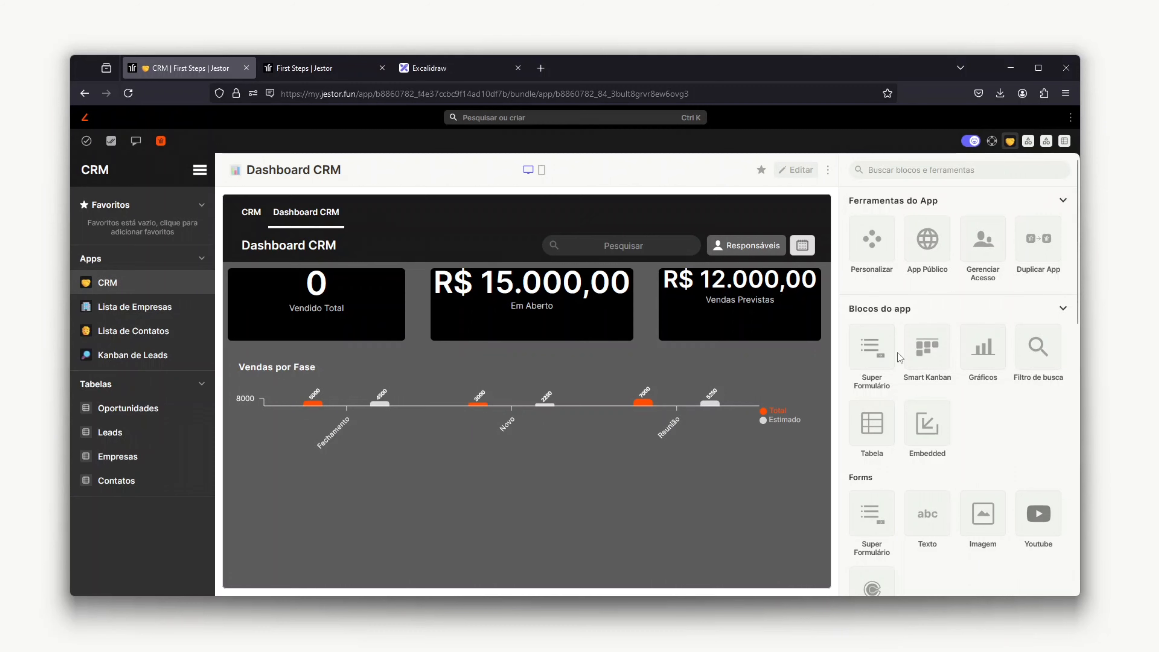
pyautogui.scroll(-6, 898, 353)
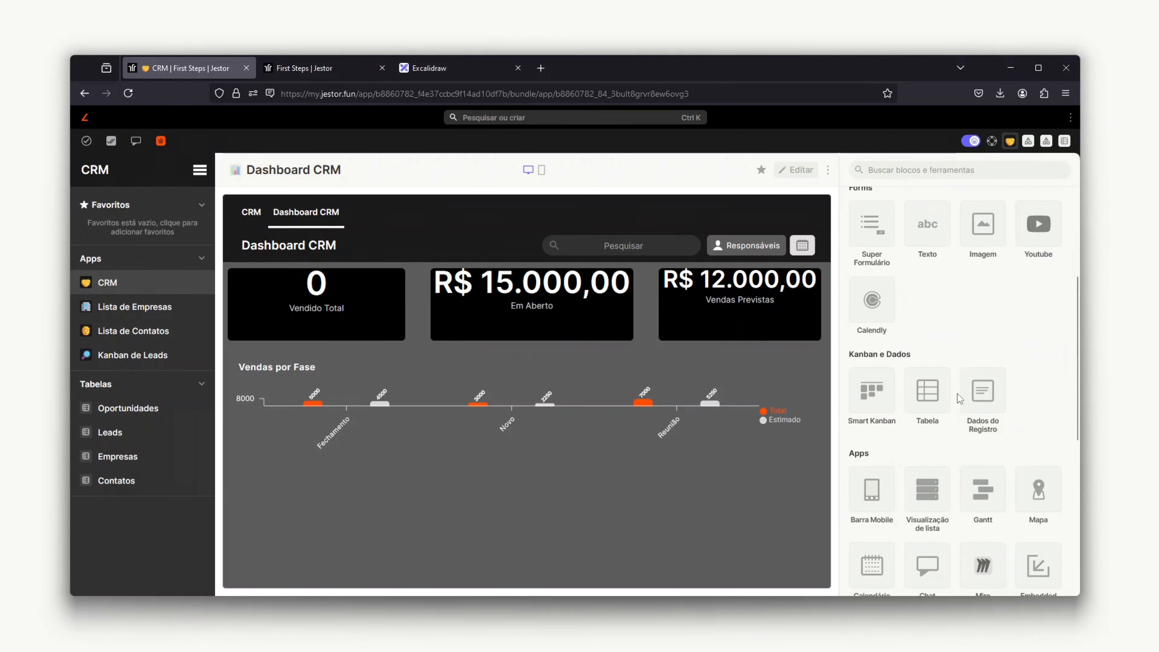
pyautogui.scroll(-5, 957, 393)
pyautogui.scroll(5, 992, 467)
pyautogui.scroll(-3, 1004, 484)
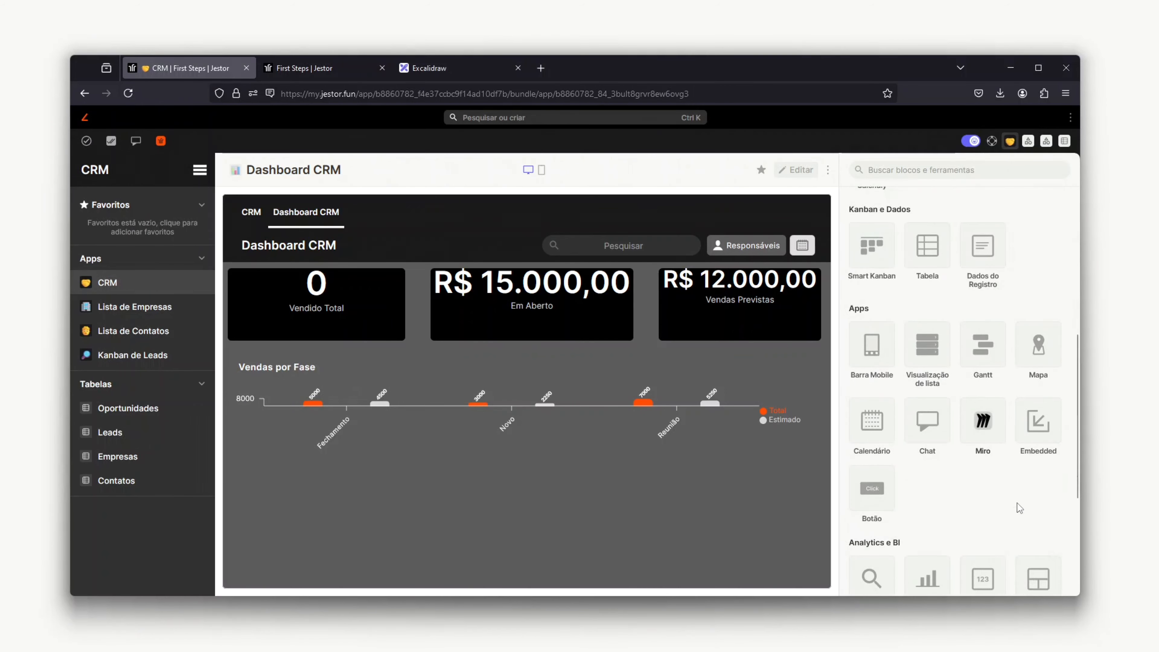
pyautogui.scroll(-2, 1015, 493)
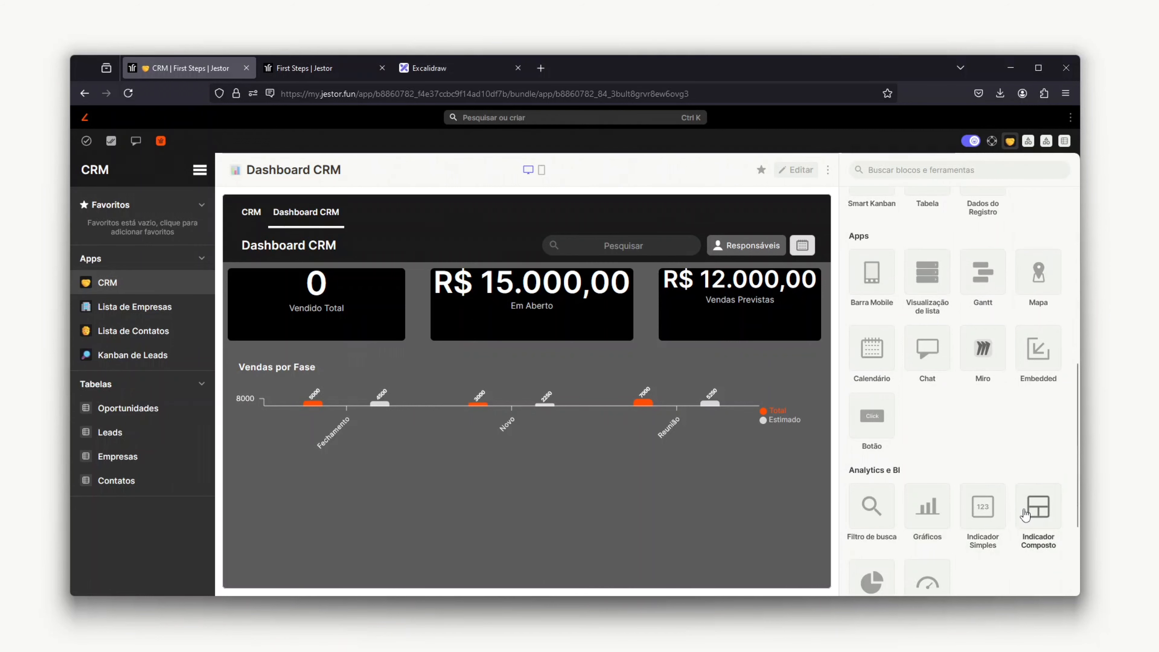
pyautogui.scroll(-3, 1025, 515)
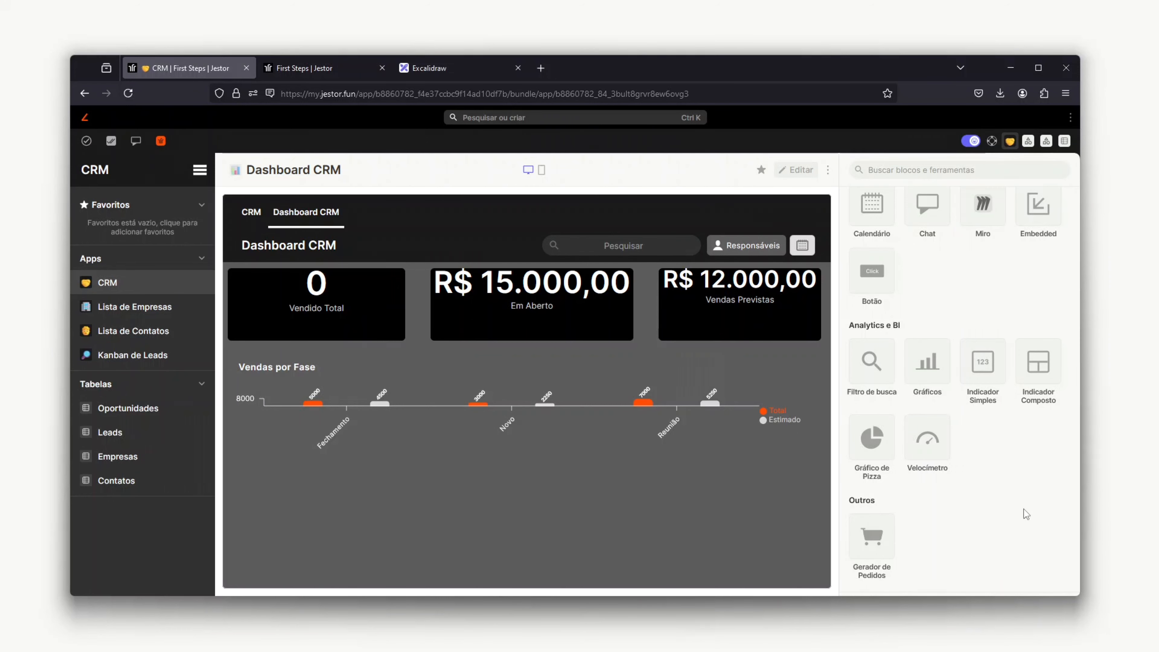
# Try the Média do período calculation on the Vendido Total indicator, leave the block without saving it, and exit dashboard editing
pyautogui.click(800, 175)
pyautogui.click(353, 281)
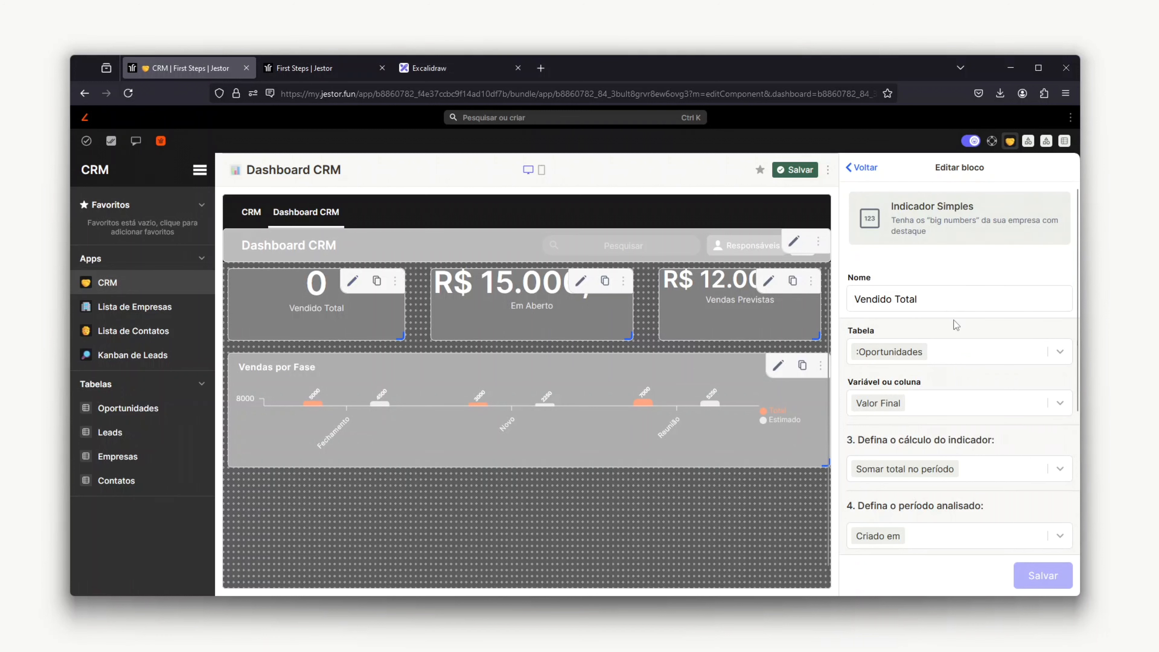
pyautogui.scroll(-3, 910, 372)
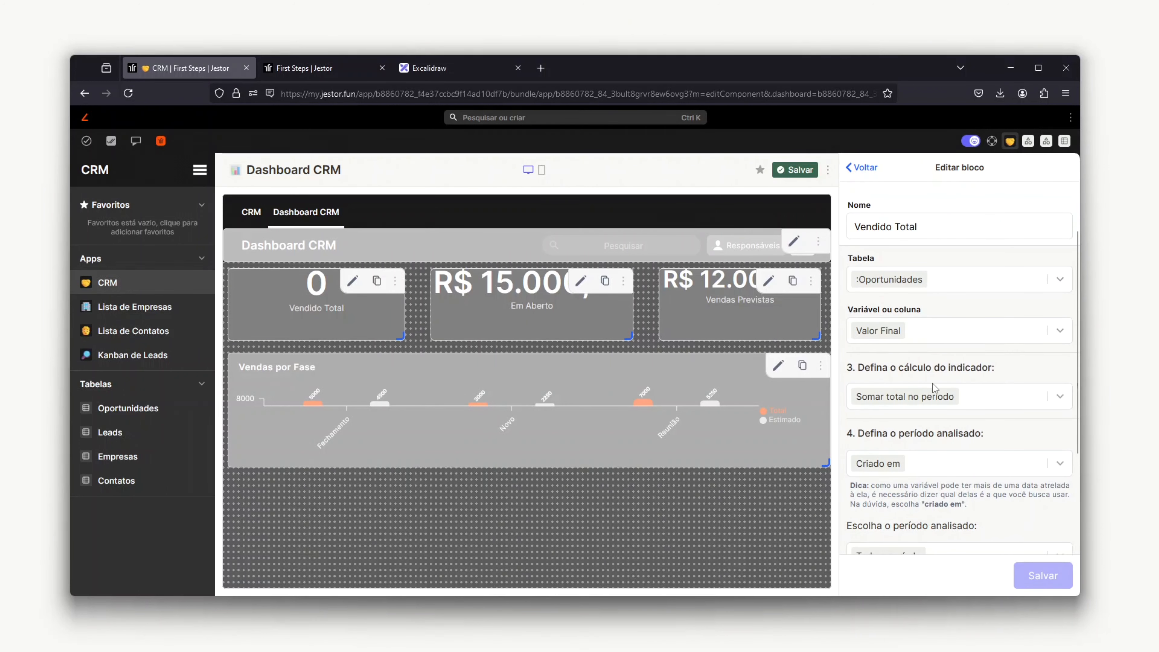
pyautogui.click(968, 396)
pyautogui.click(906, 443)
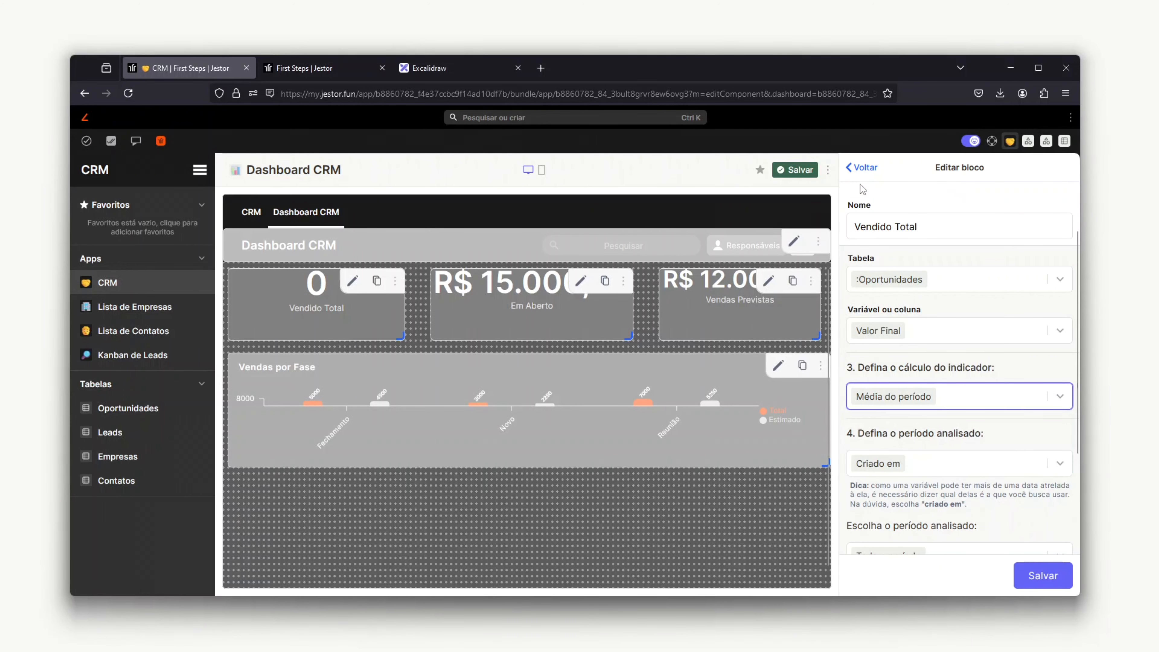
pyautogui.click(864, 169)
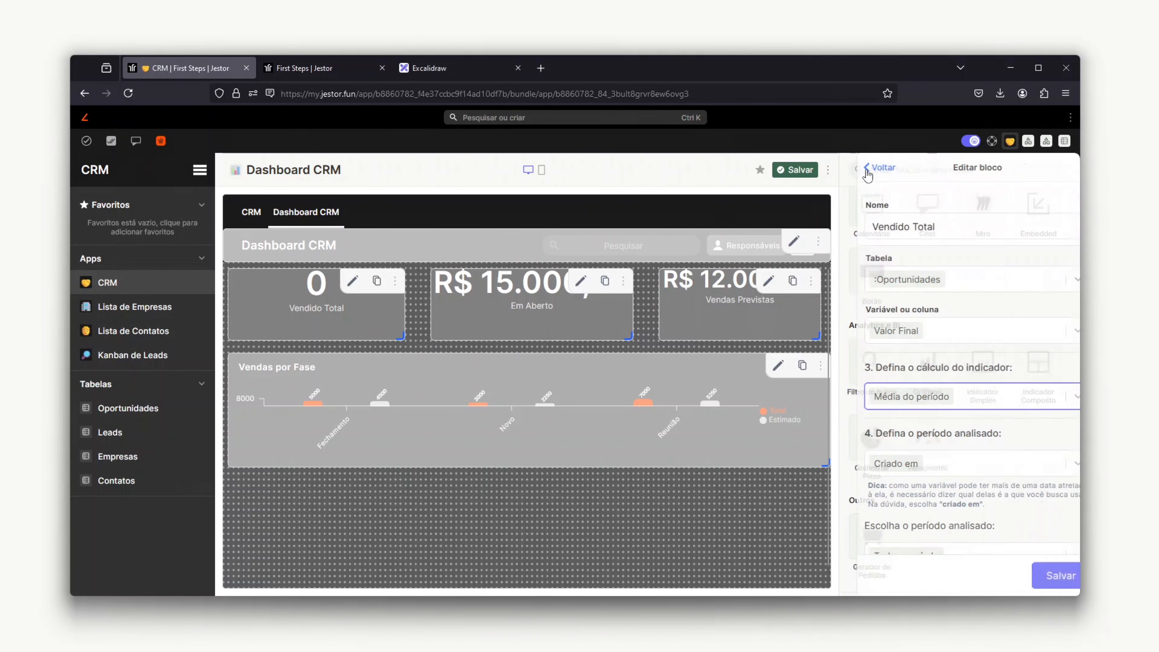
pyautogui.click(799, 178)
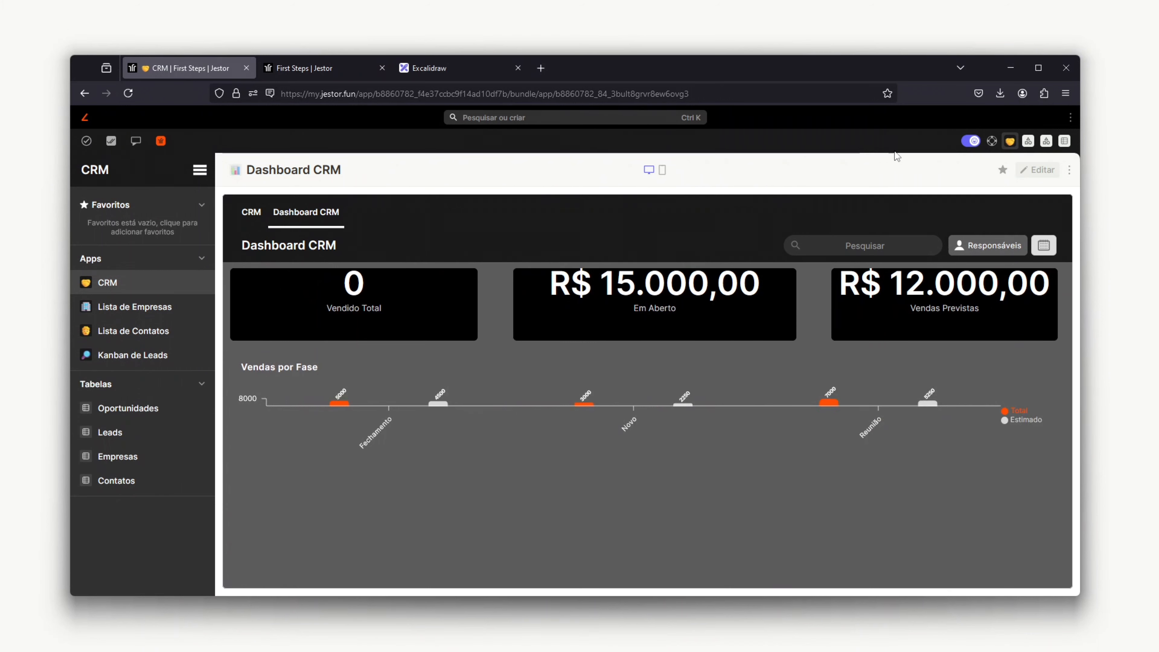
pyautogui.click(969, 143)
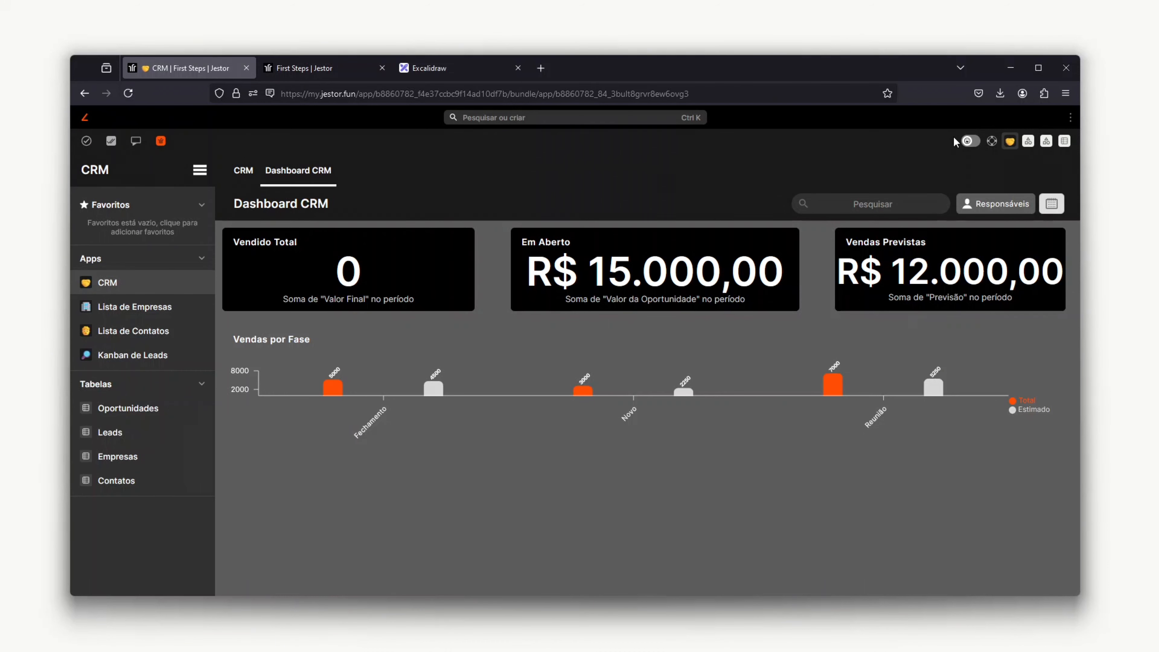
# Create a new blank table named Calendário de Conteúdos Exemplo through the global search's create command
pyautogui.click(577, 120)
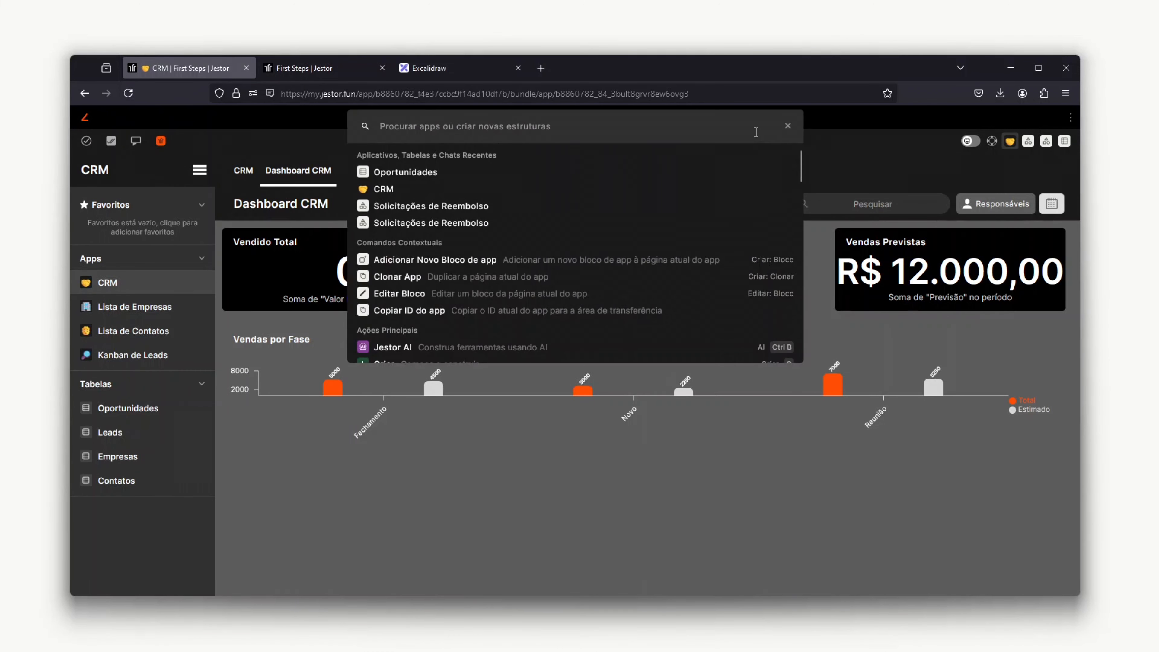
pyautogui.write('cria')
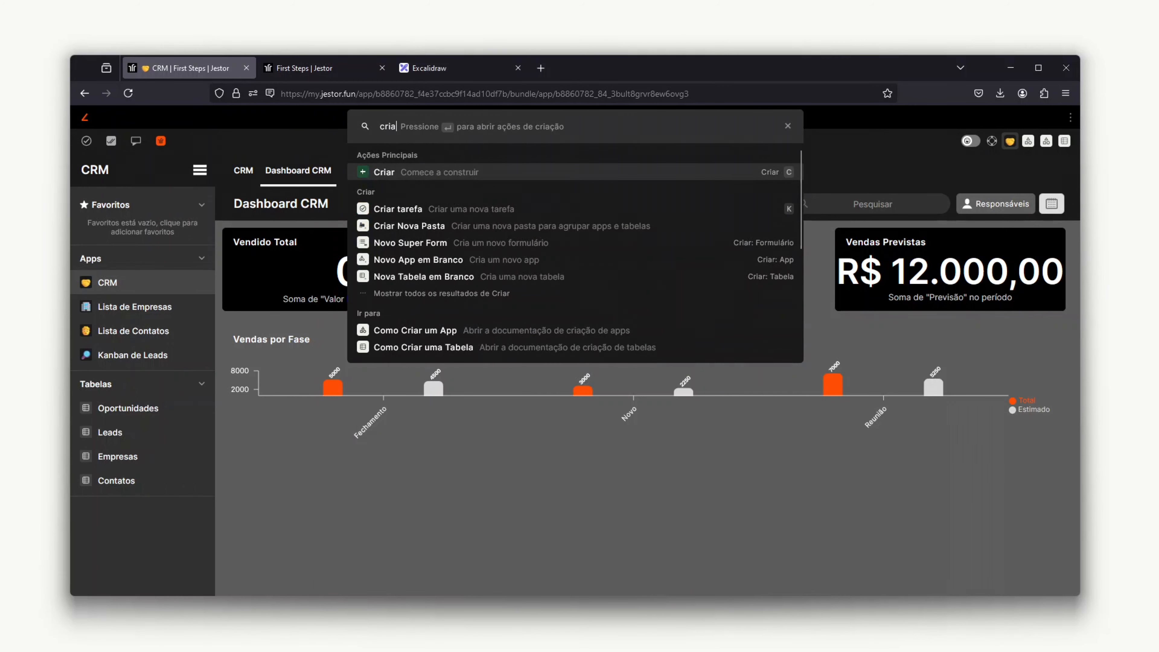
pyautogui.press('Return')
pyautogui.write('ta')
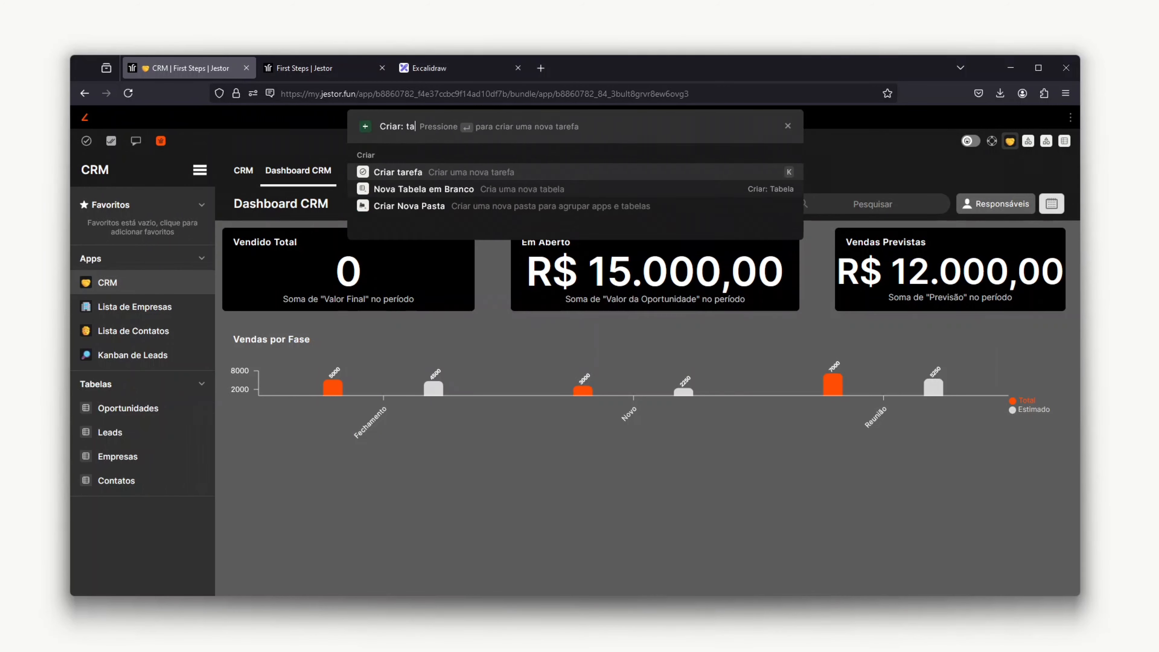
pyautogui.write('bela')
pyautogui.press('Return')
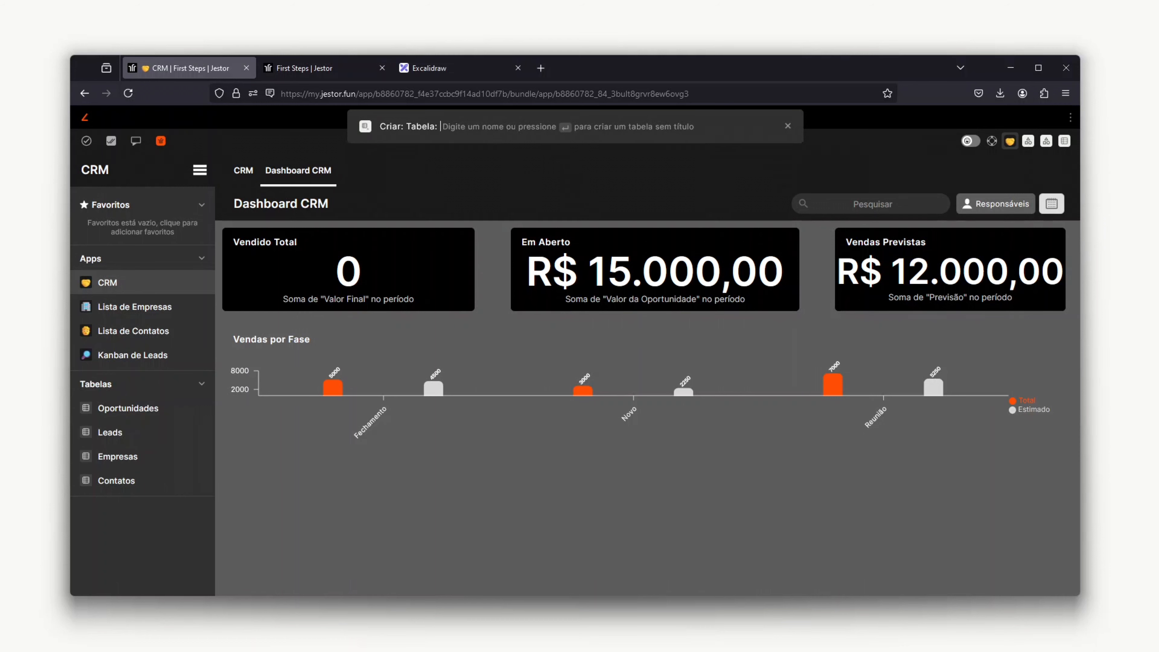
pyautogui.write('Calendário d')
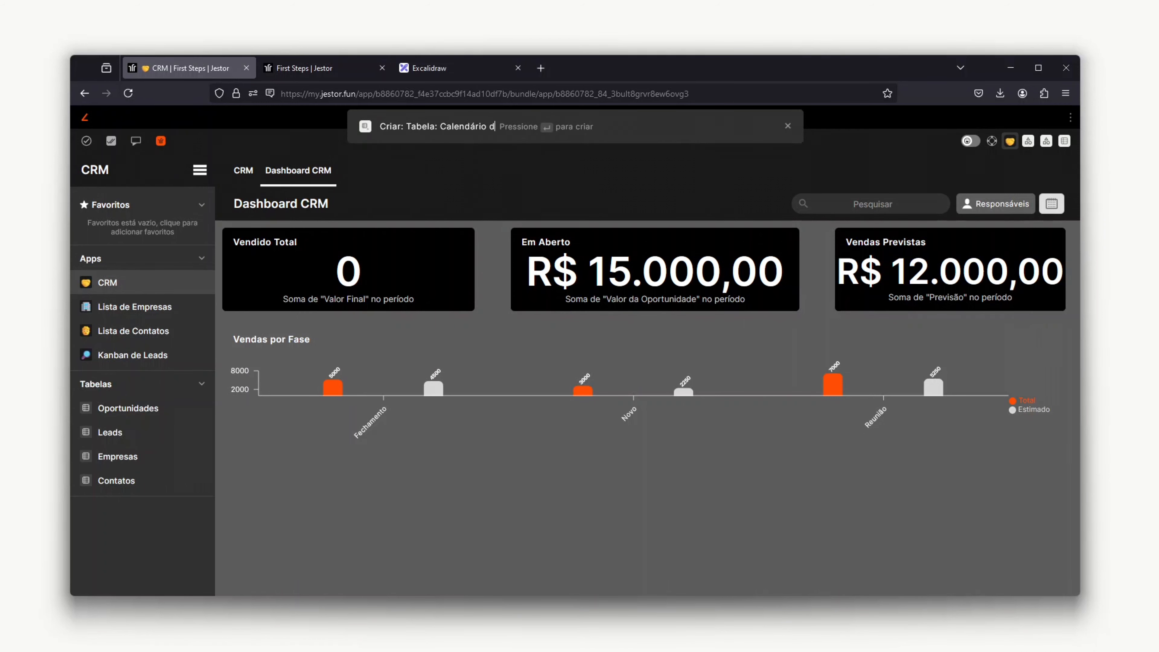
pyautogui.write('e Conteúdos Exempl')
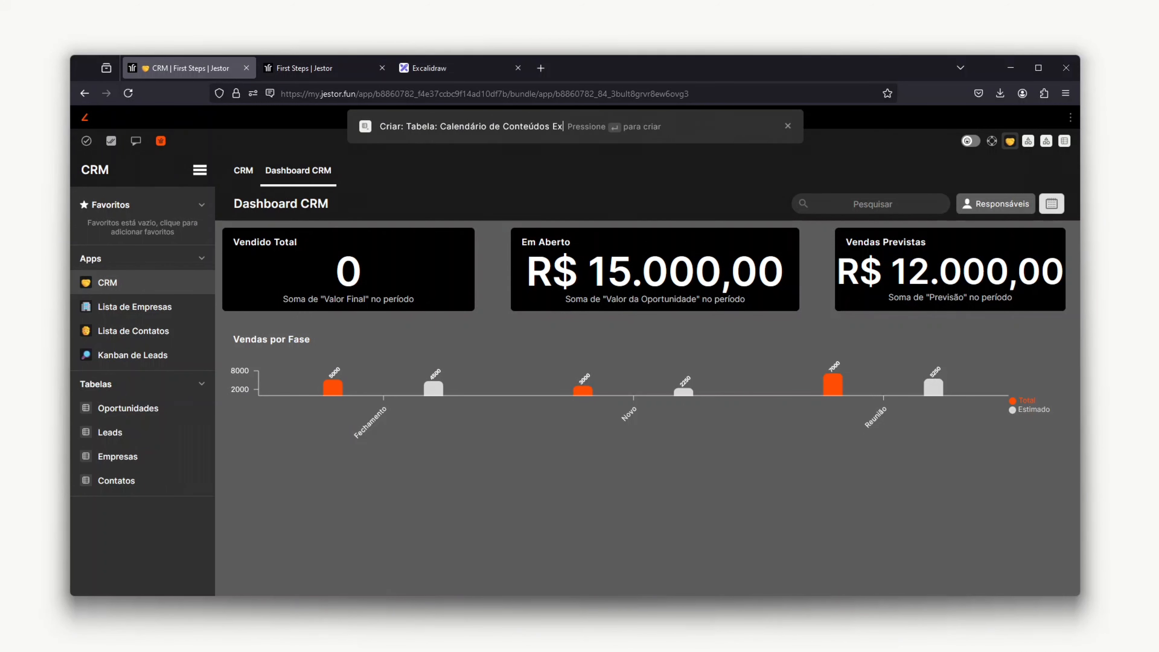
pyautogui.write('o')
pyautogui.press('Return')
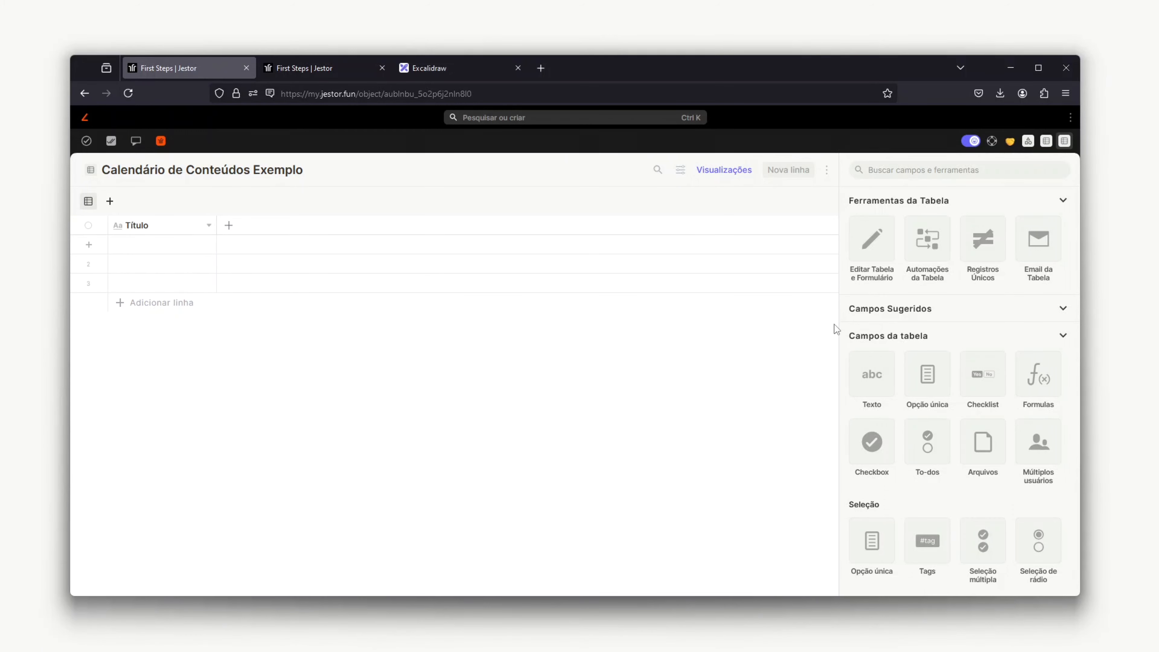
# Start a new Opção única field in the table and name it Rede Social
pyautogui.click(922, 374)
pyautogui.click(957, 293)
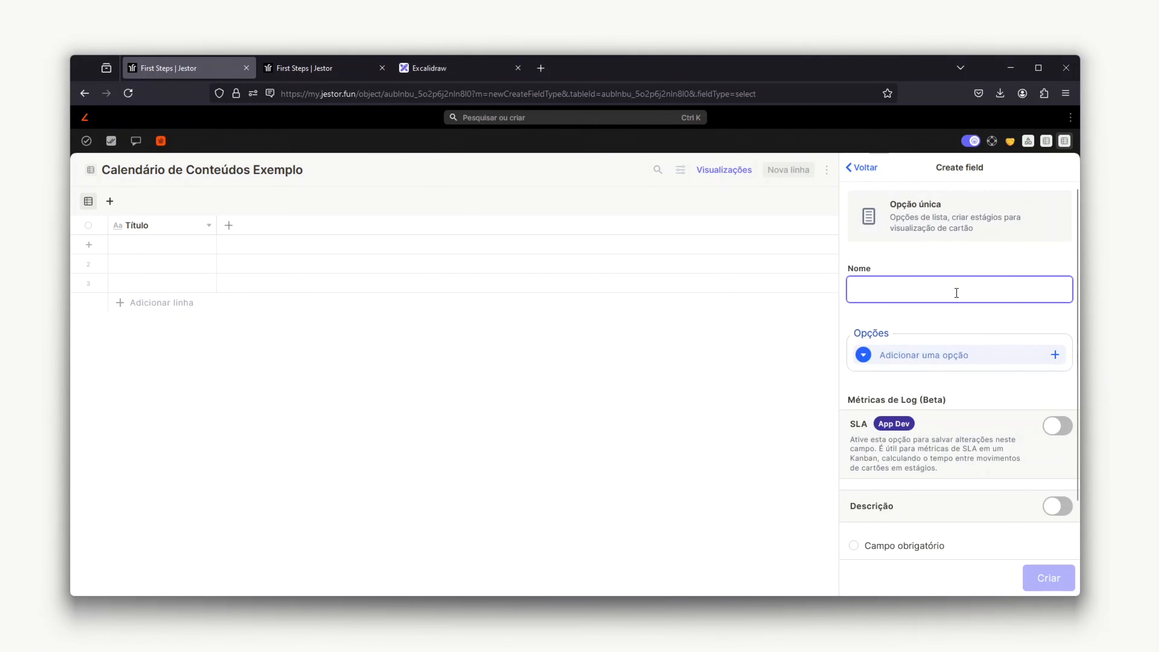
pyautogui.write('Rede Social')
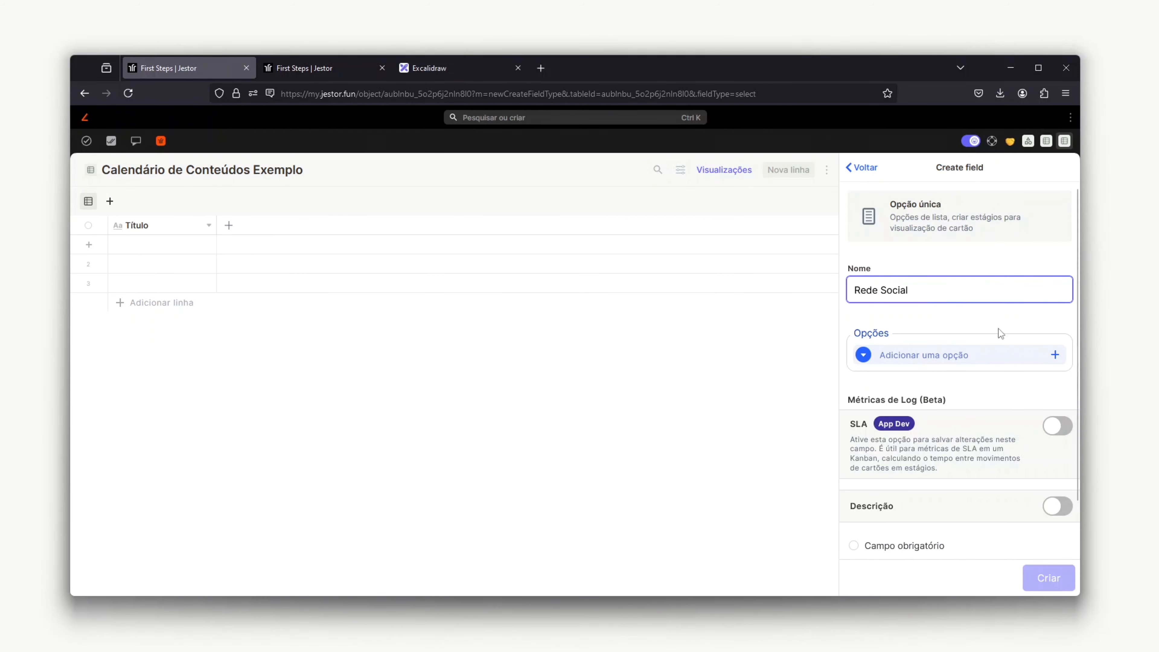
# Add the options Facebook, Instagram and TikTok to the Rede Social field
pyautogui.click(970, 356)
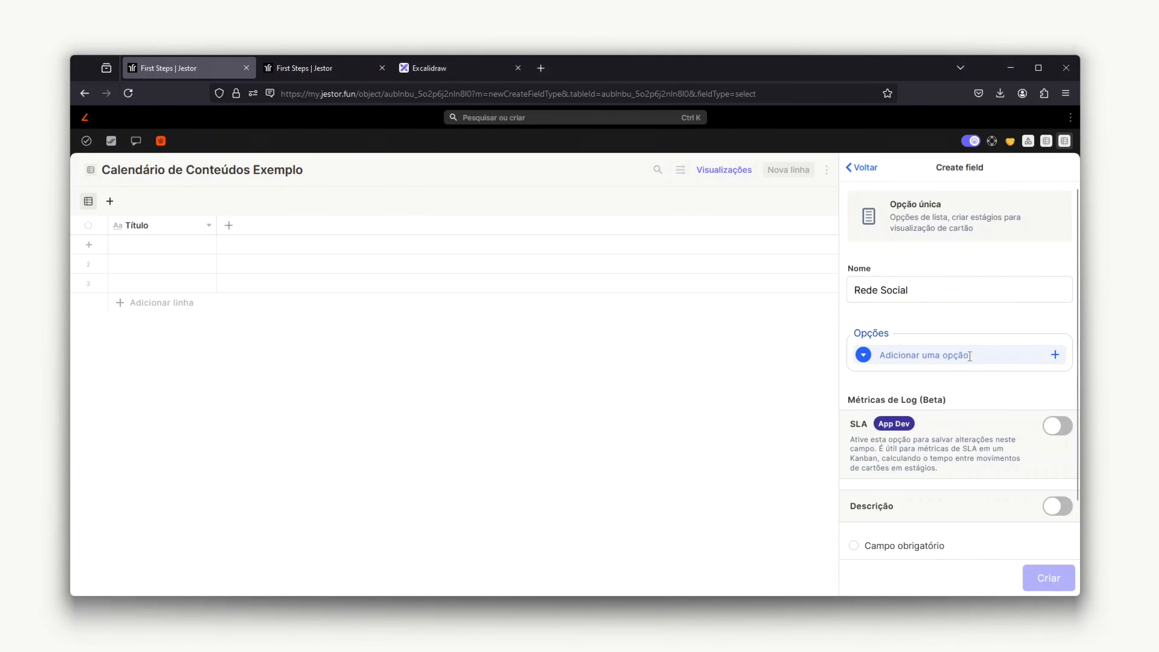
pyautogui.write('Facebook')
pyautogui.press('Return')
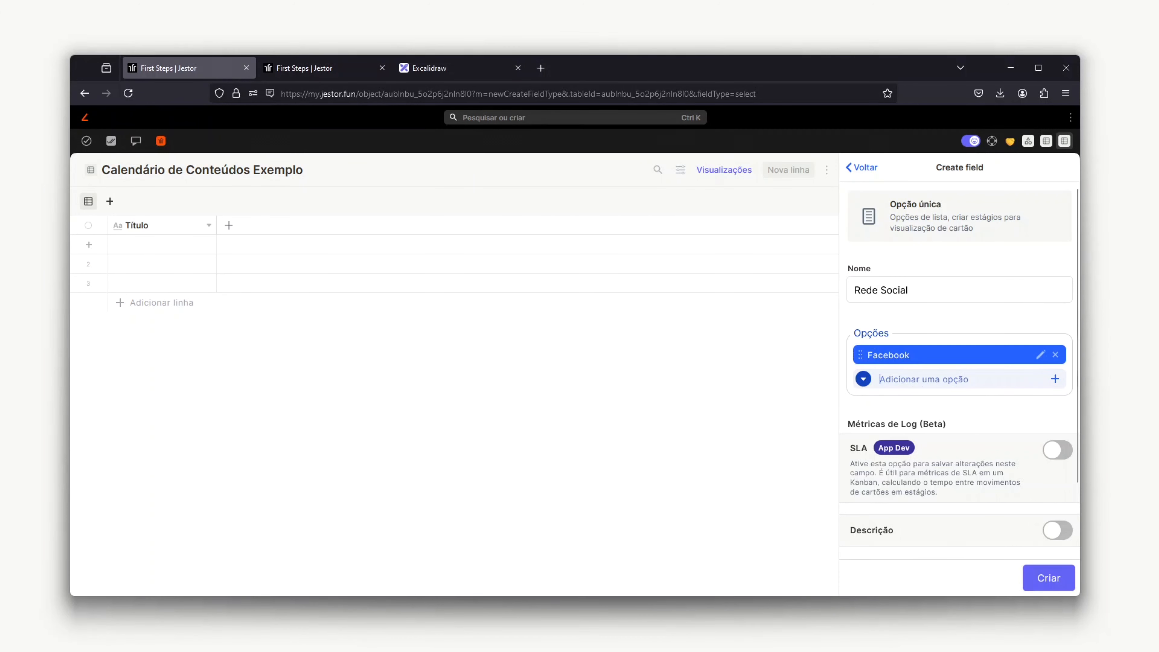
pyautogui.write('Instagram')
pyautogui.press('Return')
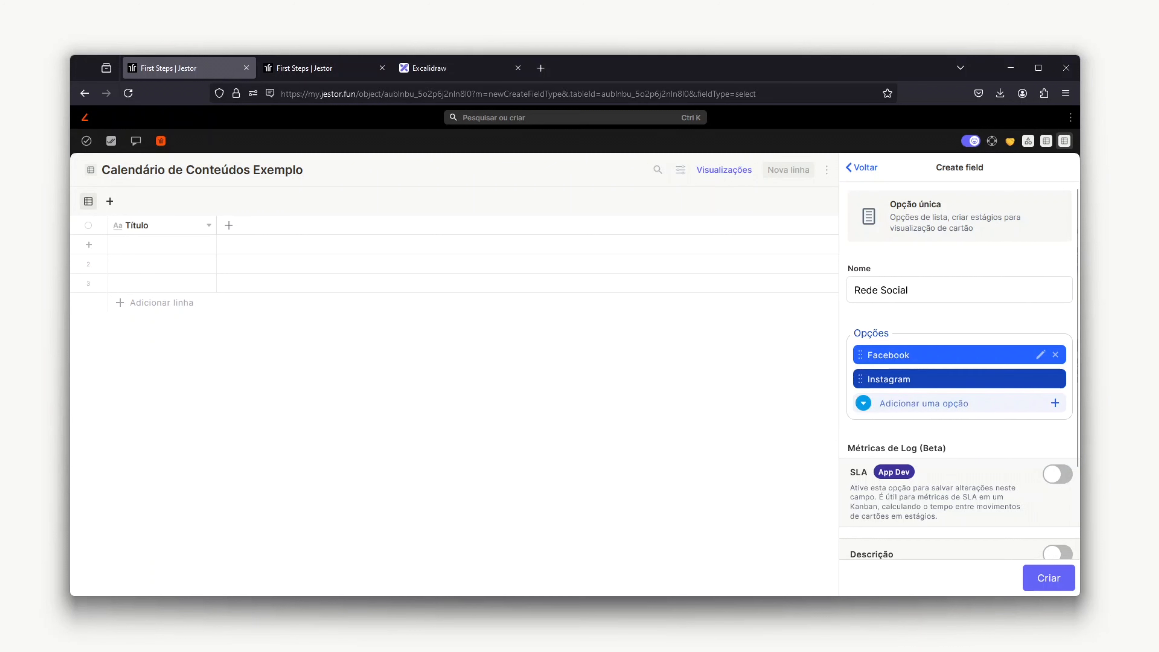
pyautogui.write('Tik Tok')
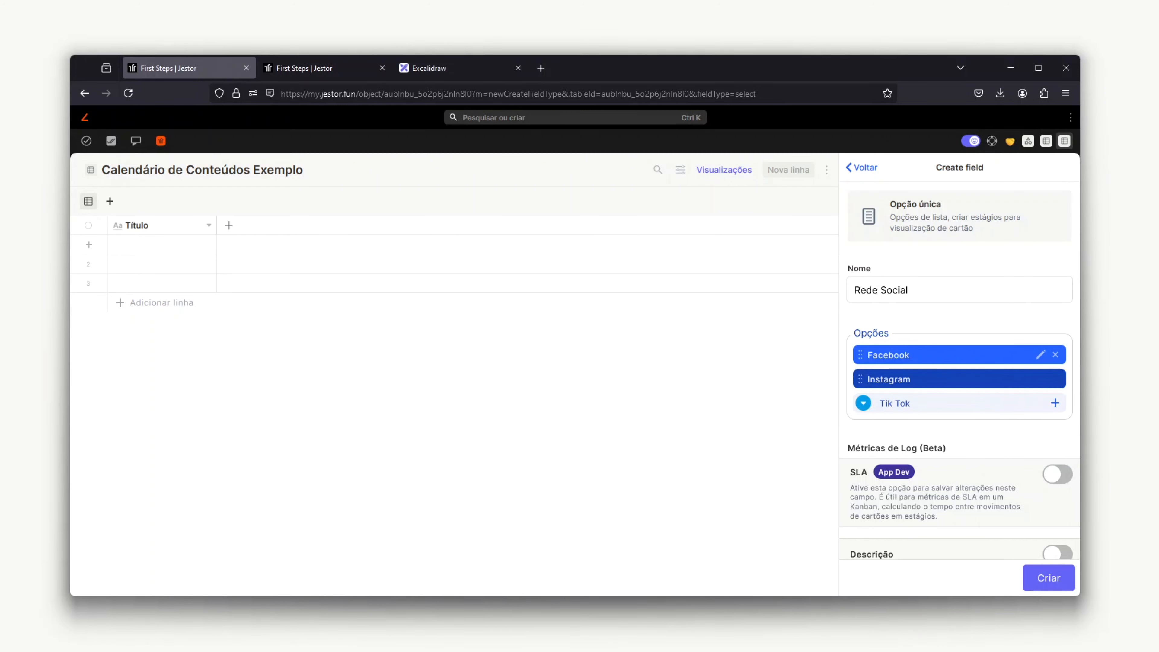
pyautogui.press('BackSpace')
pyautogui.press('BackSpace')
pyautogui.press('BackSpace')
pyautogui.press('BackSpace')
pyautogui.press('Return')
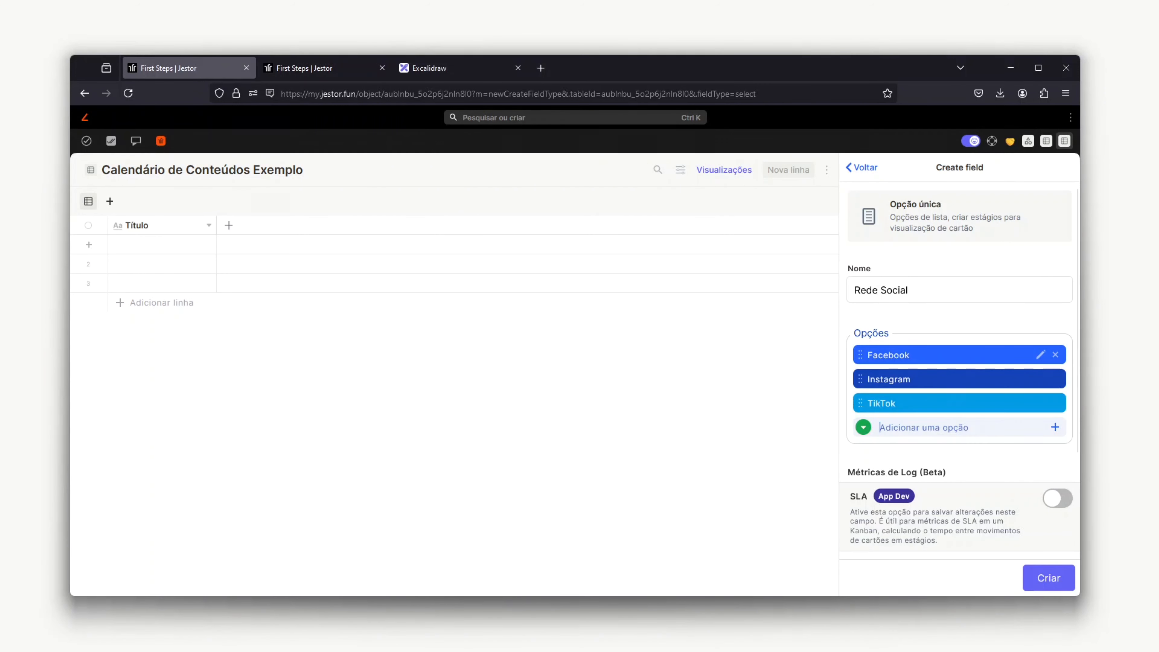
# View the Facebook option's name and colour settings, close them without editing, and create the Rede Social field
pyautogui.click(1040, 357)
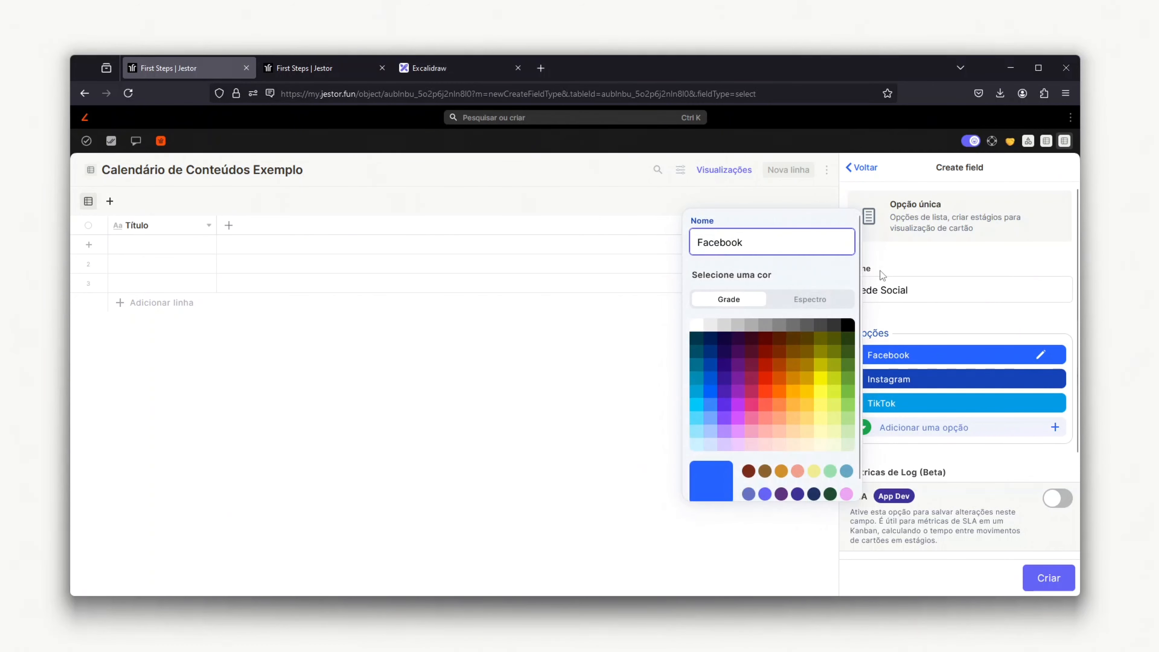
pyautogui.click(1018, 244)
pyautogui.click(1027, 577)
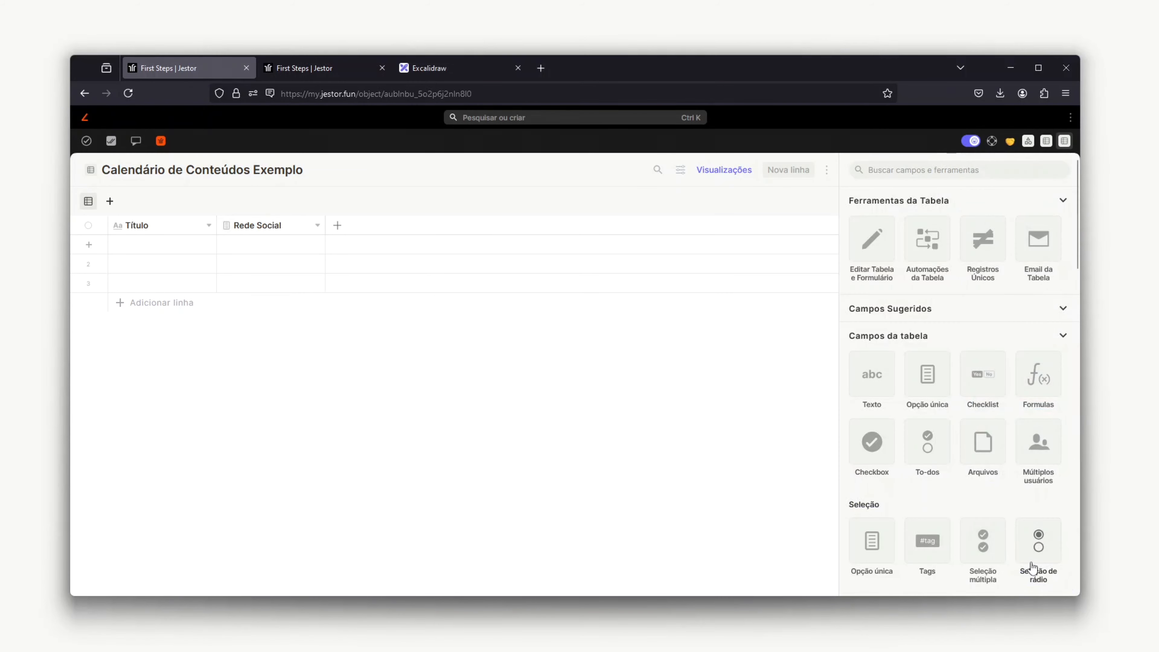
# Start a new Opção única field in the table and name it Fase
pyautogui.click(927, 391)
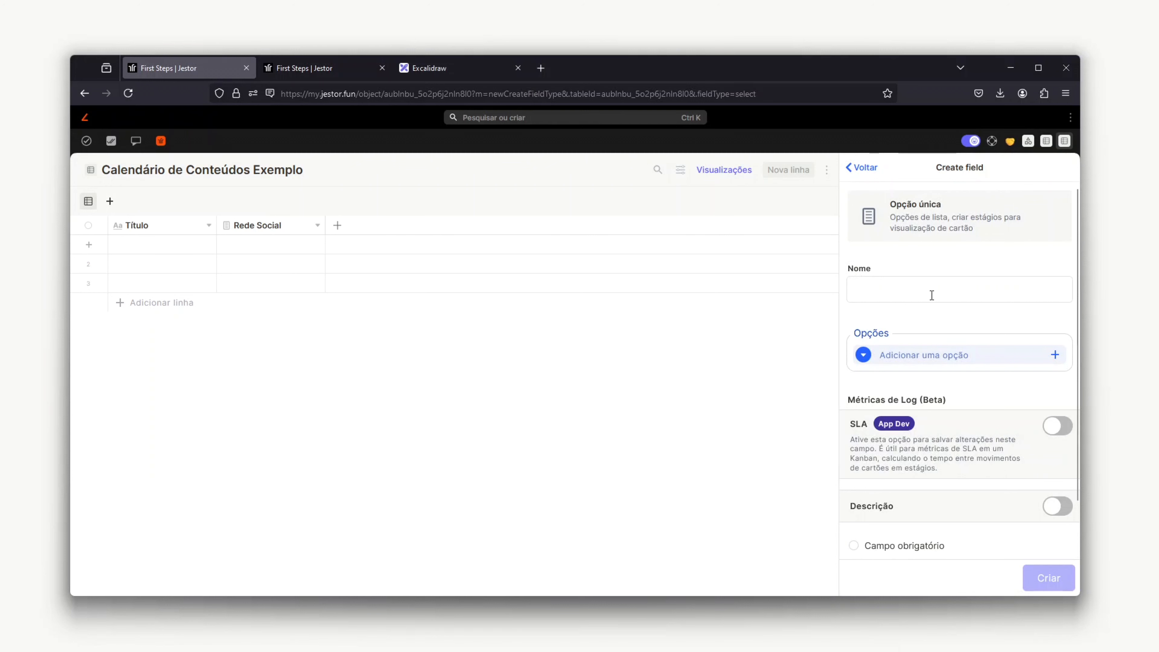
pyautogui.click(932, 295)
pyautogui.write('Fase')
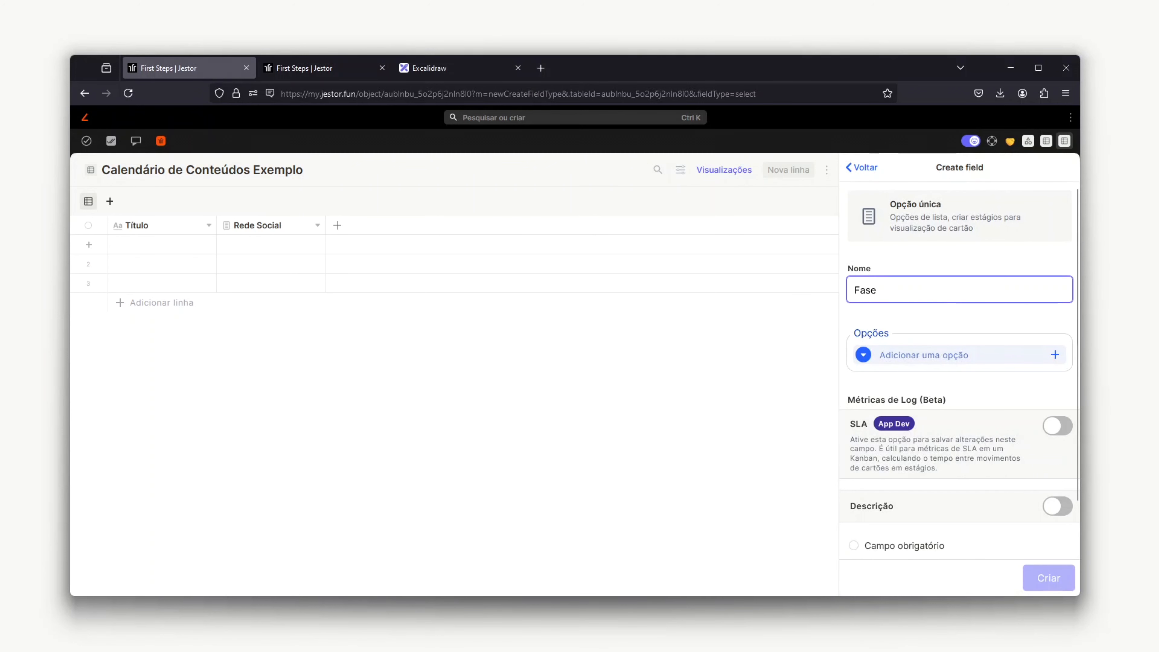
# Add the options Planejado, Em Execução, Postado and Arquivado to the Fase field
pyautogui.click(942, 353)
pyautogui.write('Planejado')
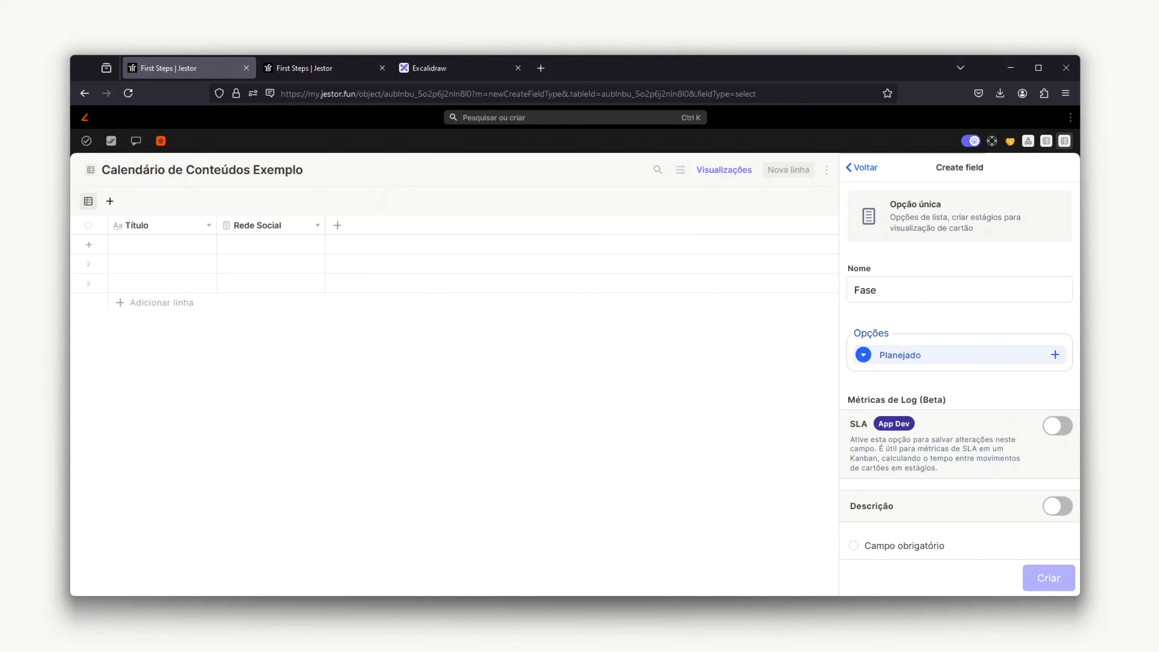
pyautogui.press('Return')
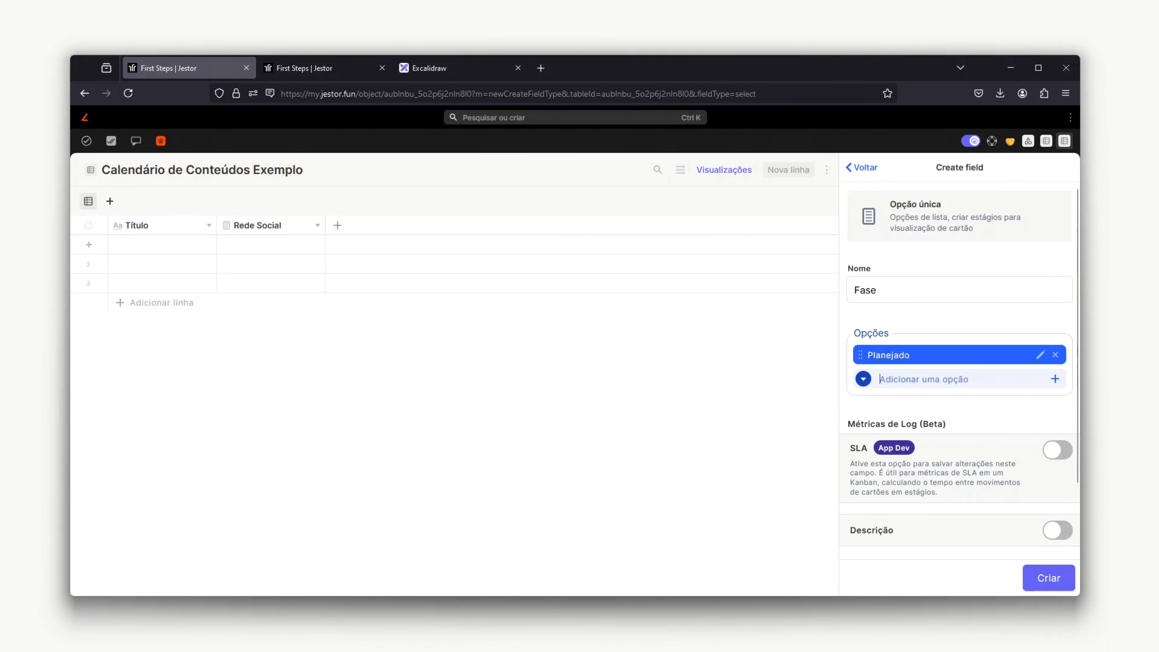
pyautogui.write('Em Execução')
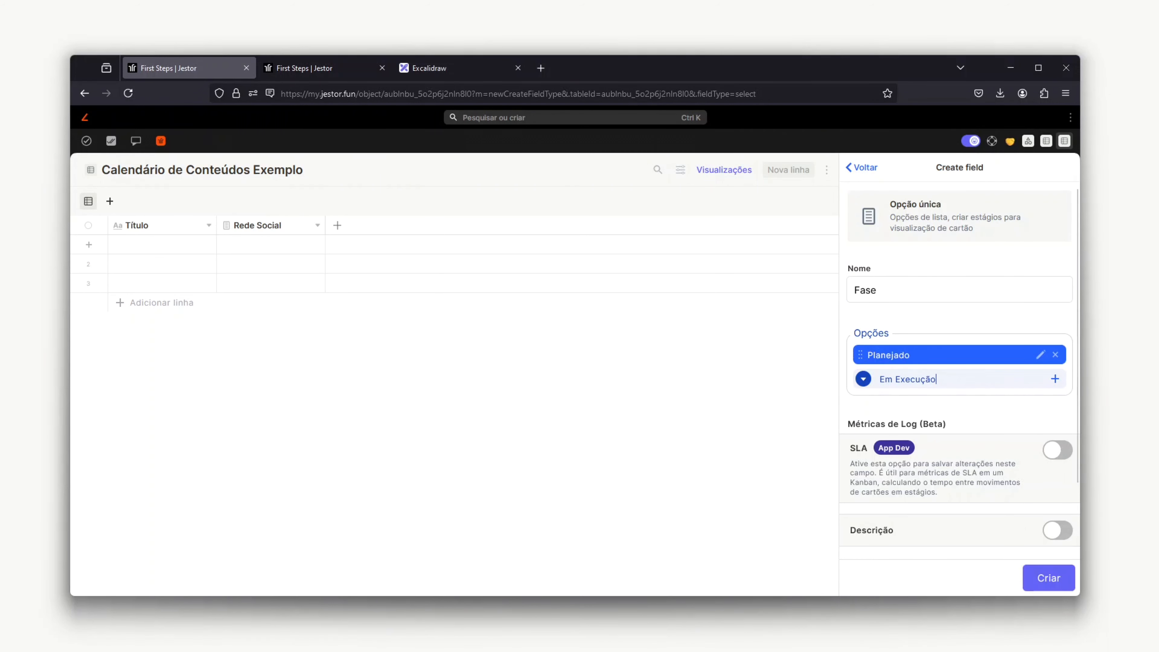
pyautogui.press('Return')
pyautogui.write('Postado')
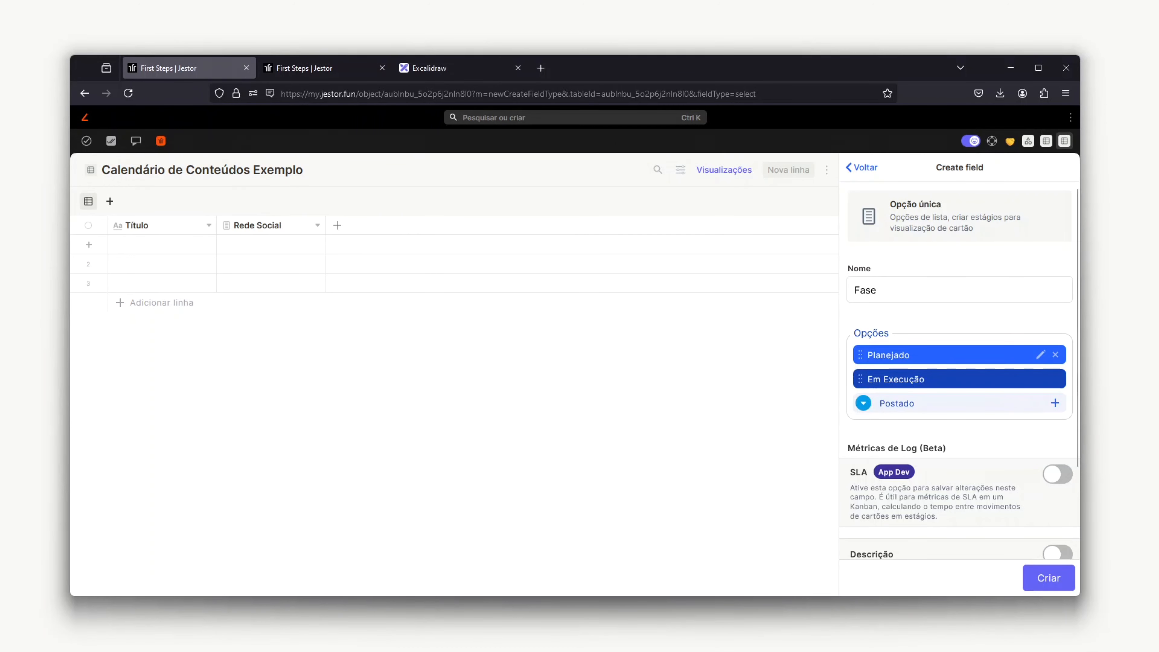
pyautogui.press('Return')
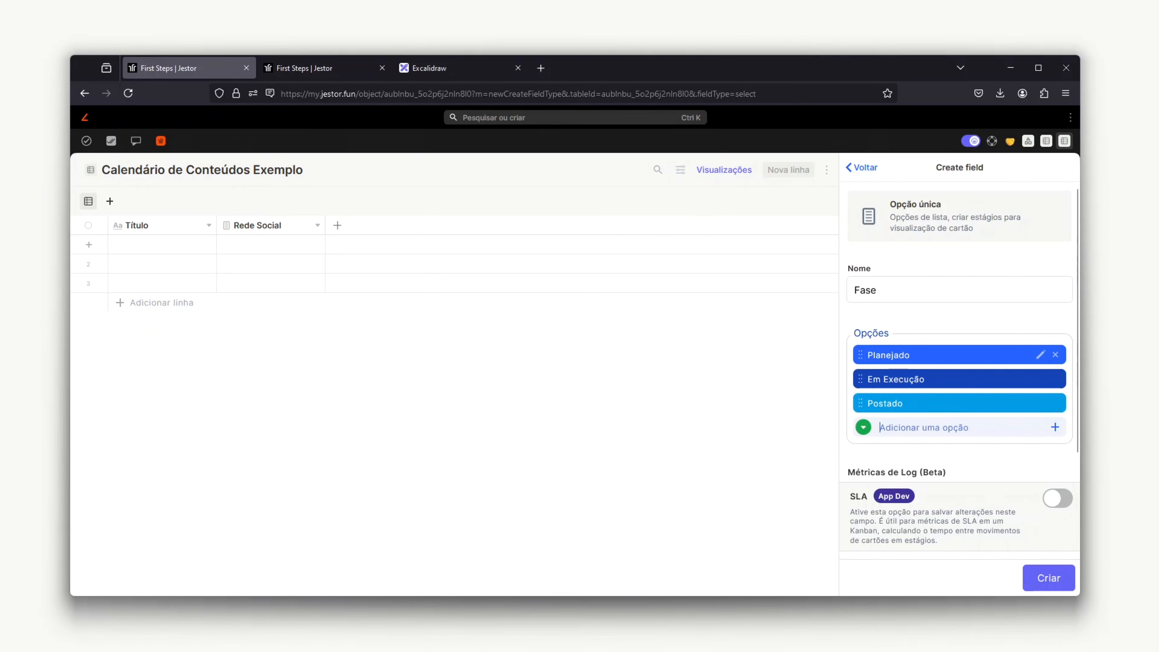
pyautogui.write('Aruqi')
pyautogui.press('BackSpace')
pyautogui.press('BackSpace')
pyautogui.press('BackSpace')
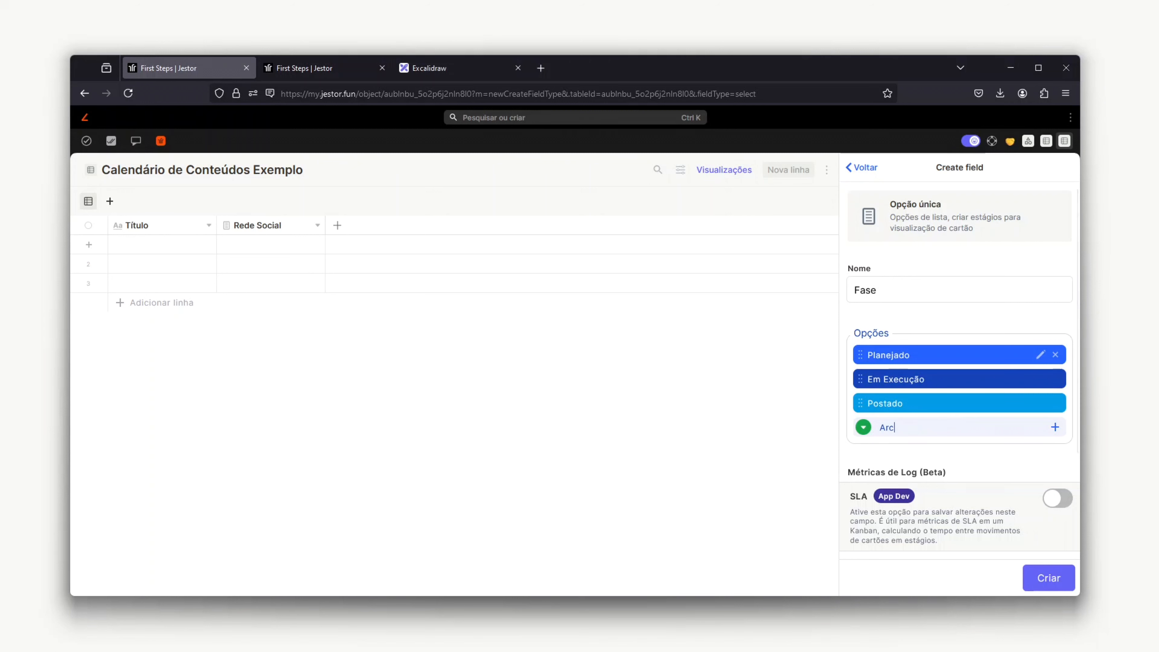
pyautogui.write('quivado')
pyautogui.press('Return')
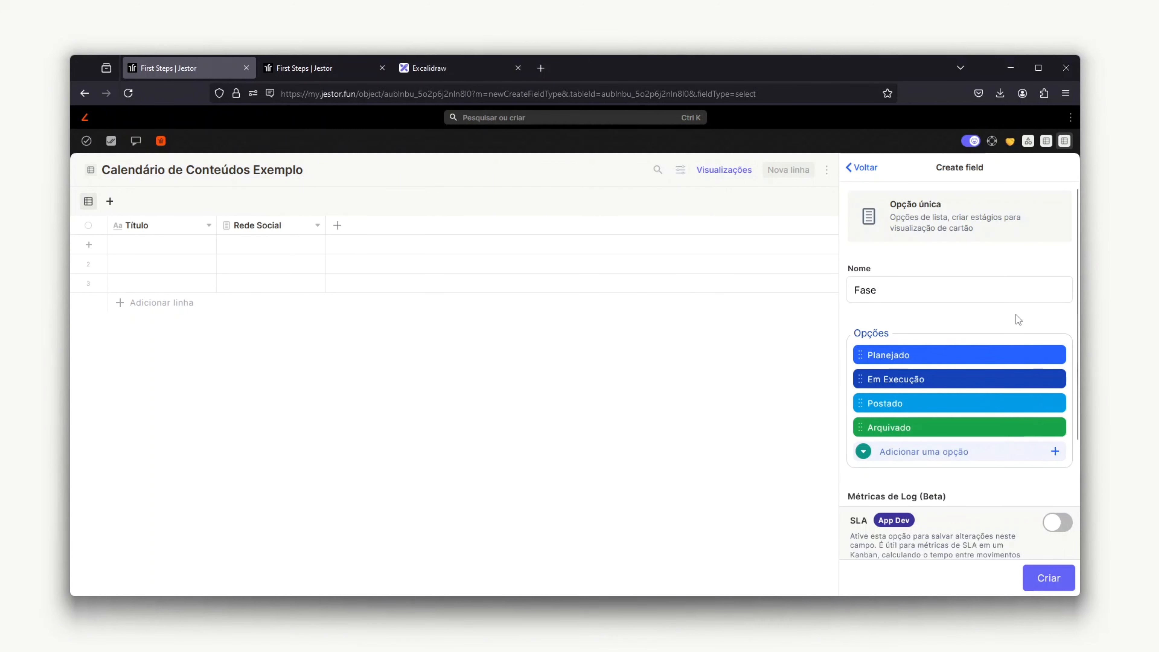
# Colour the Arquivado option light grey and create the Fase field
pyautogui.click(1041, 427)
pyautogui.click(895, 239)
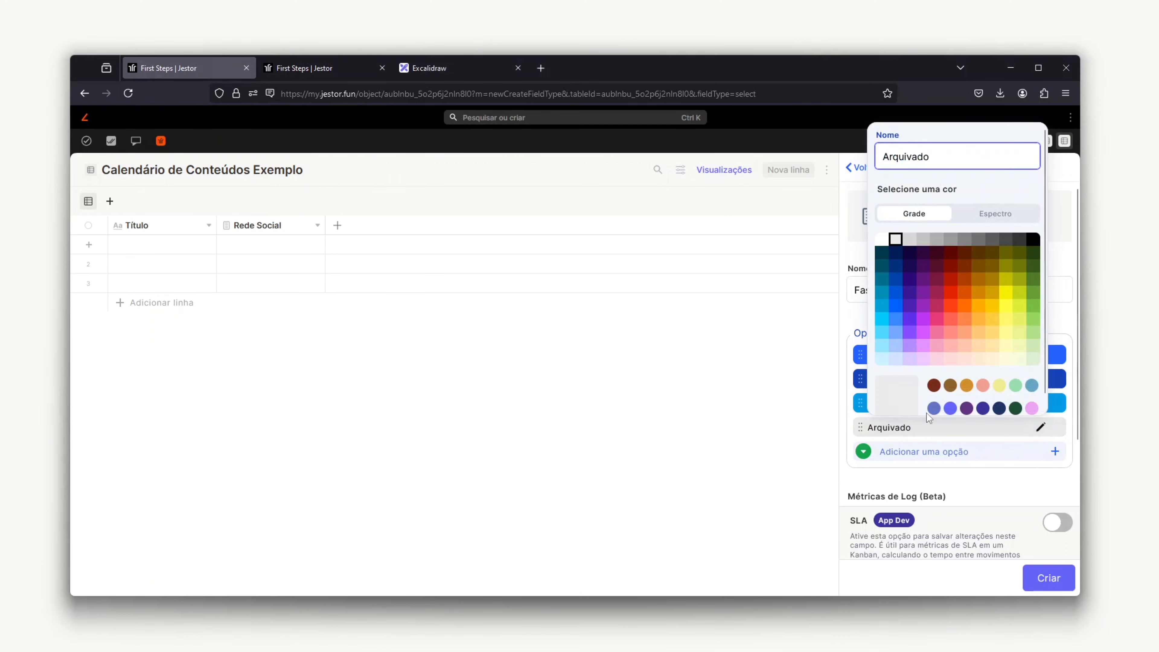
pyautogui.click(1028, 580)
pyautogui.click(1029, 580)
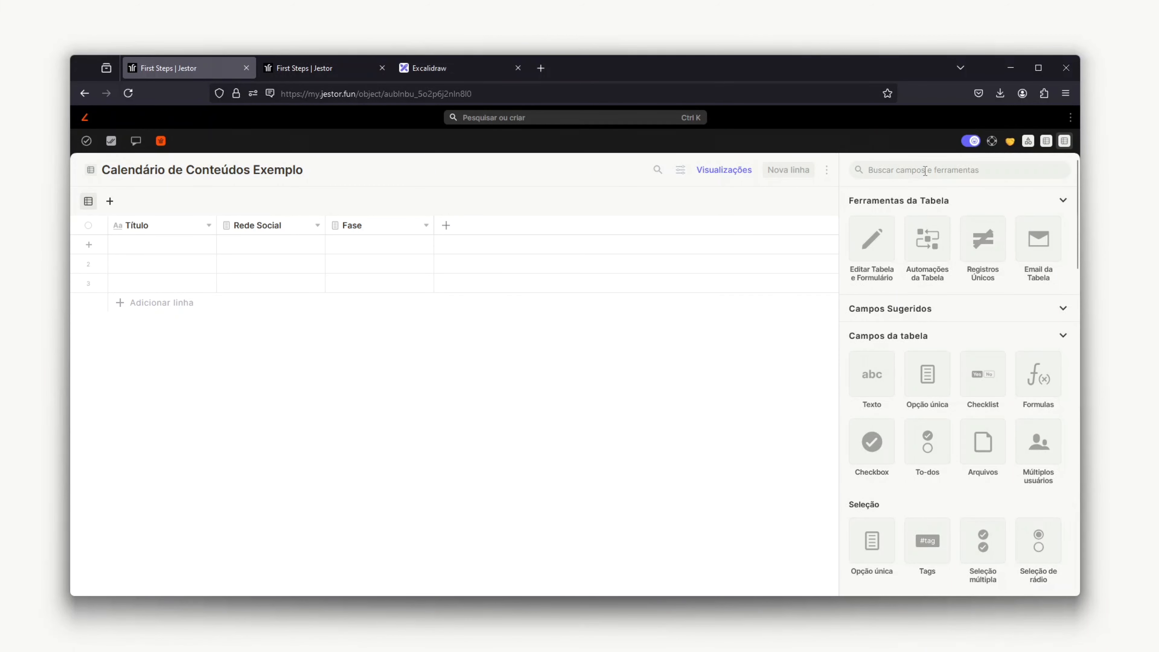
# Create a Data field named Data da Postagem with the dd/mm/yyyy format, and clear the field search
pyautogui.write('dat')
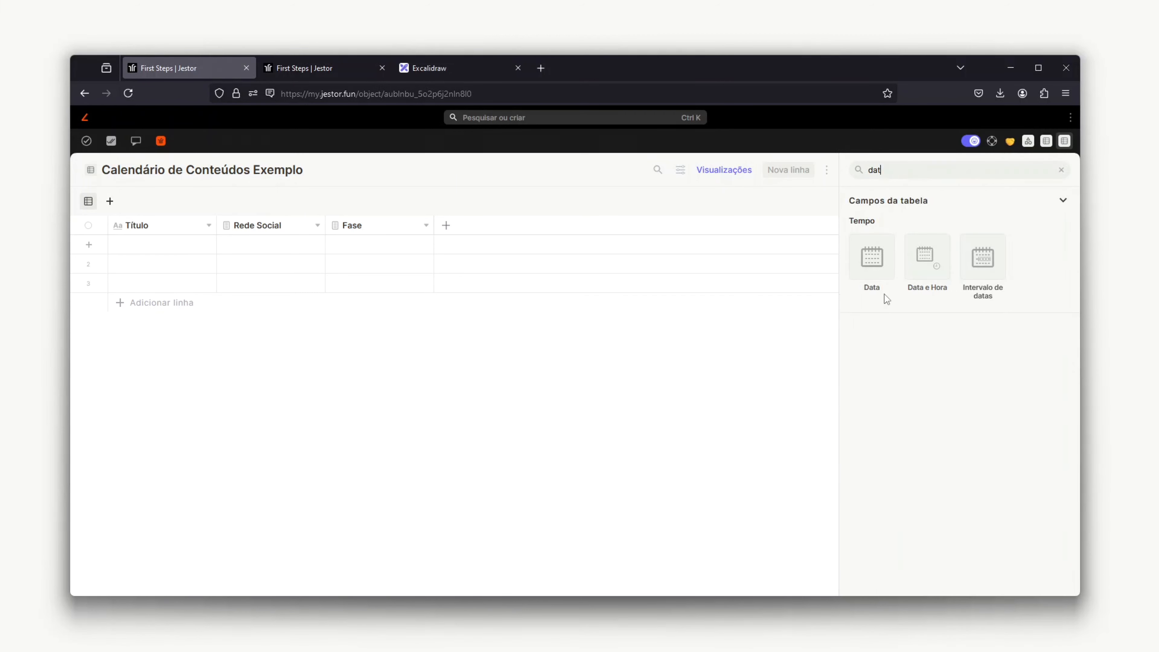
pyautogui.click(888, 305)
pyautogui.click(915, 354)
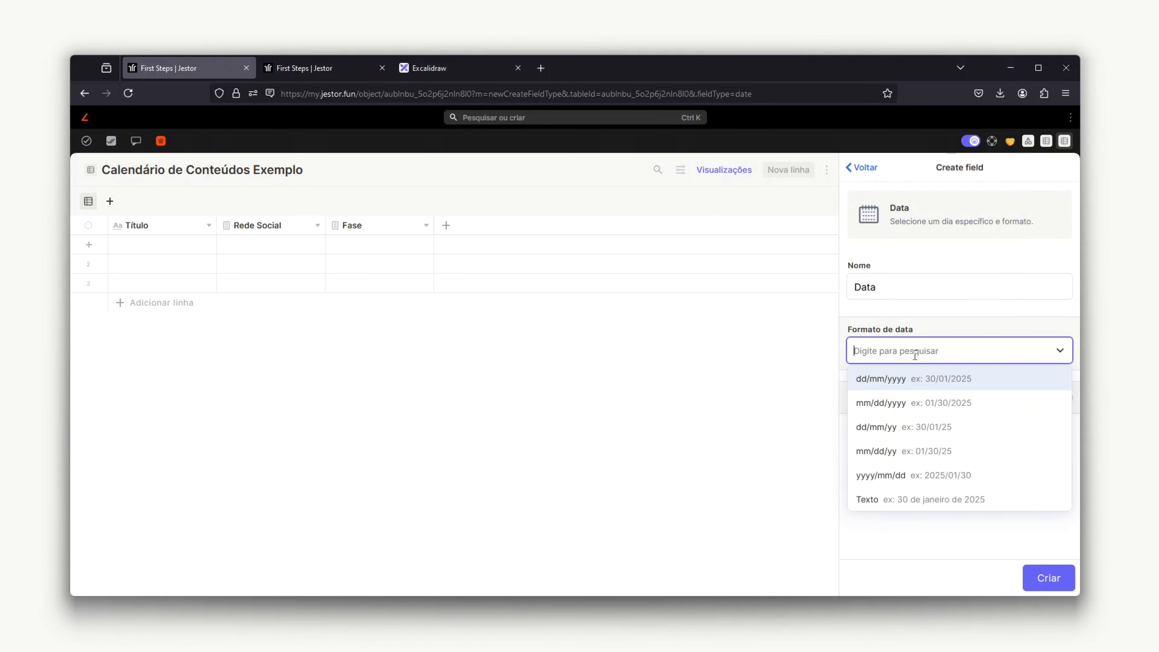
pyautogui.click(900, 374)
pyautogui.click(906, 292)
pyautogui.write('da')
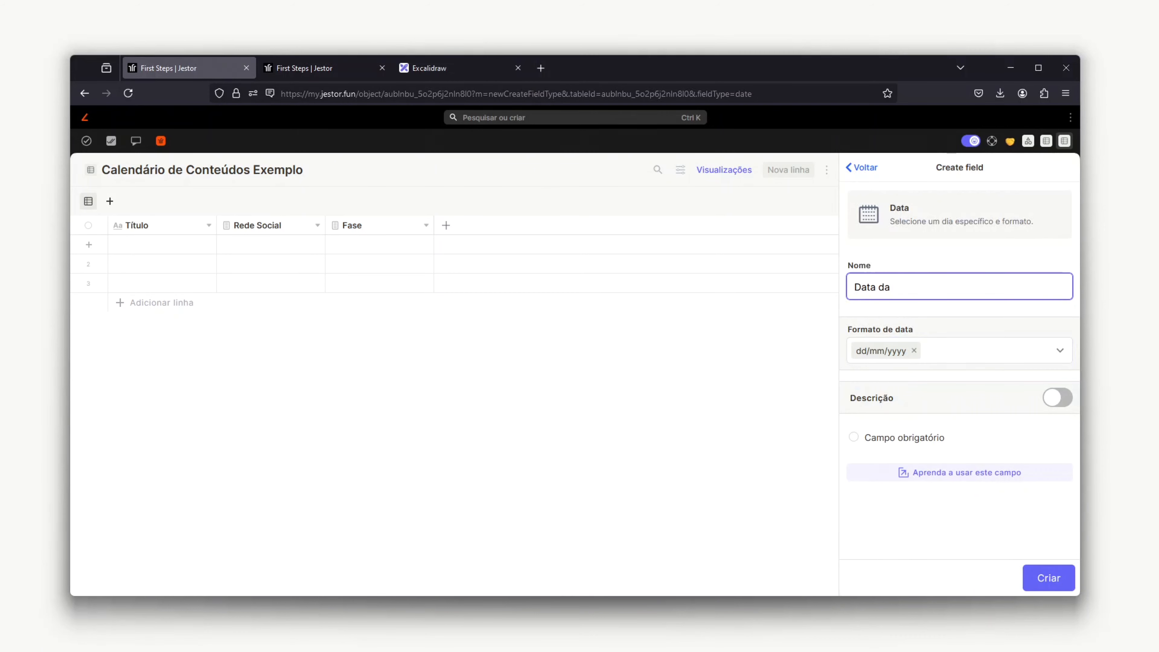
pyautogui.write(' Postagem')
pyautogui.click(1041, 577)
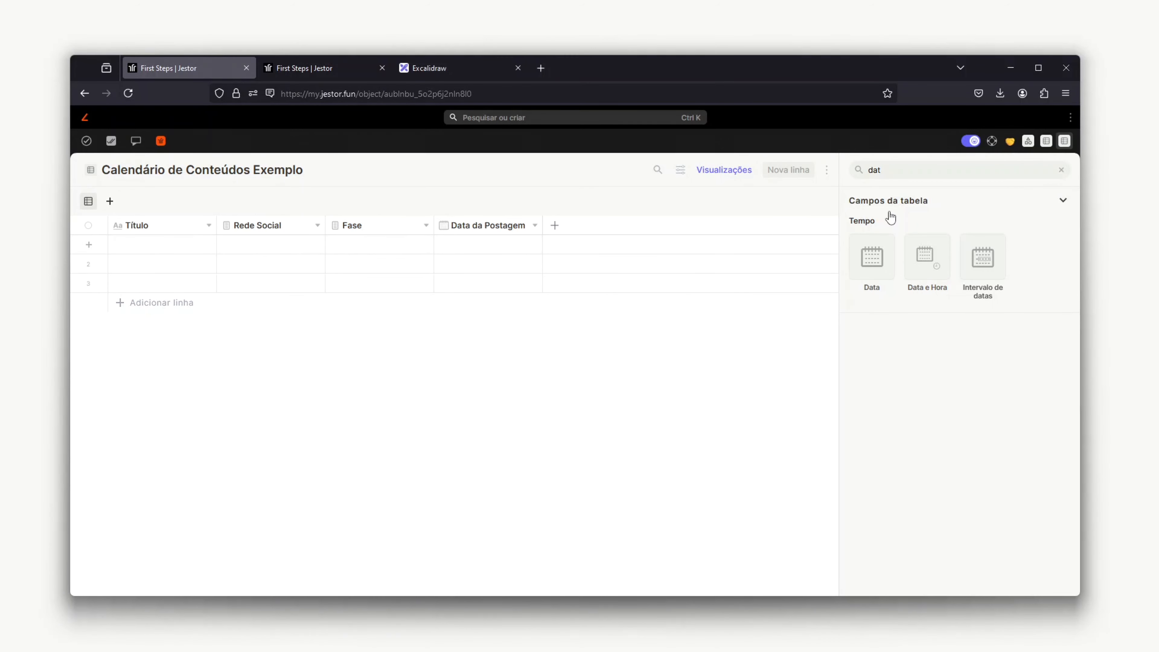
pyautogui.click(1061, 169)
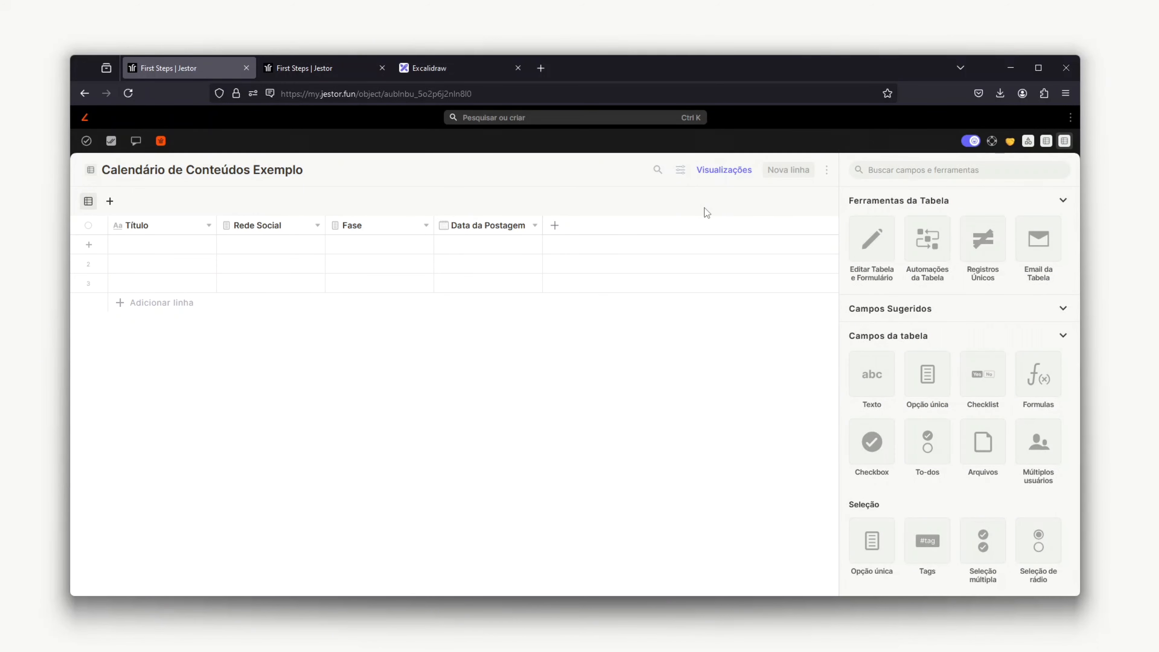
# Create a new blank app named Kanban de Conteúdo through the global search's create command
pyautogui.click(575, 118)
pyautogui.write('criar')
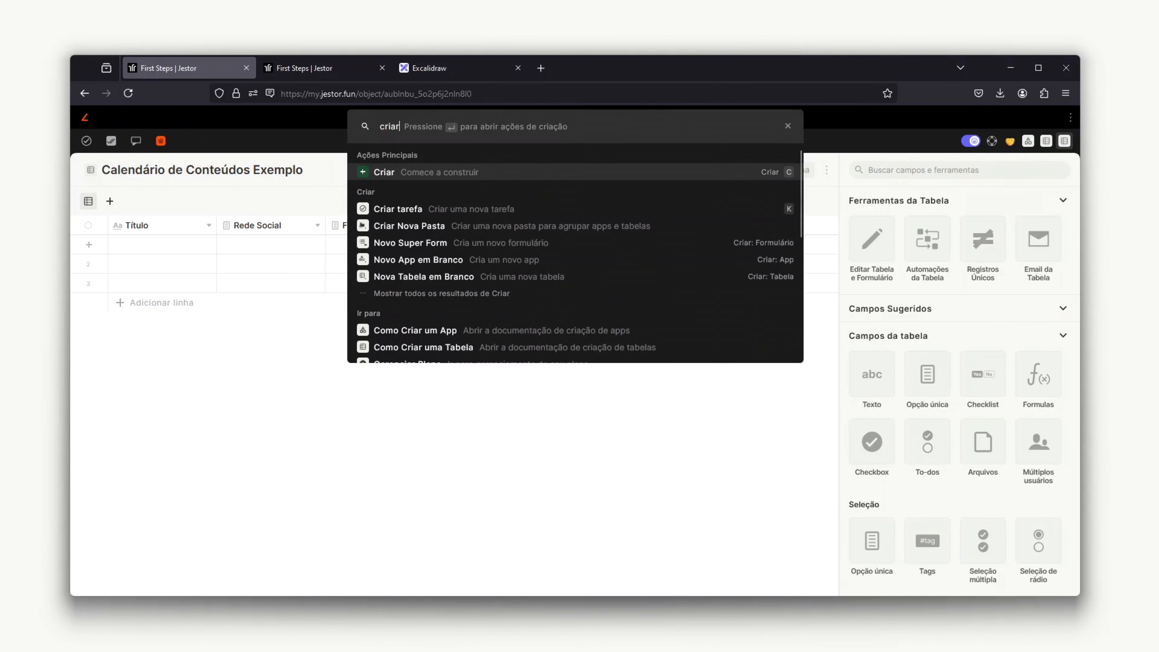
pyautogui.press('Return')
pyautogui.write('app')
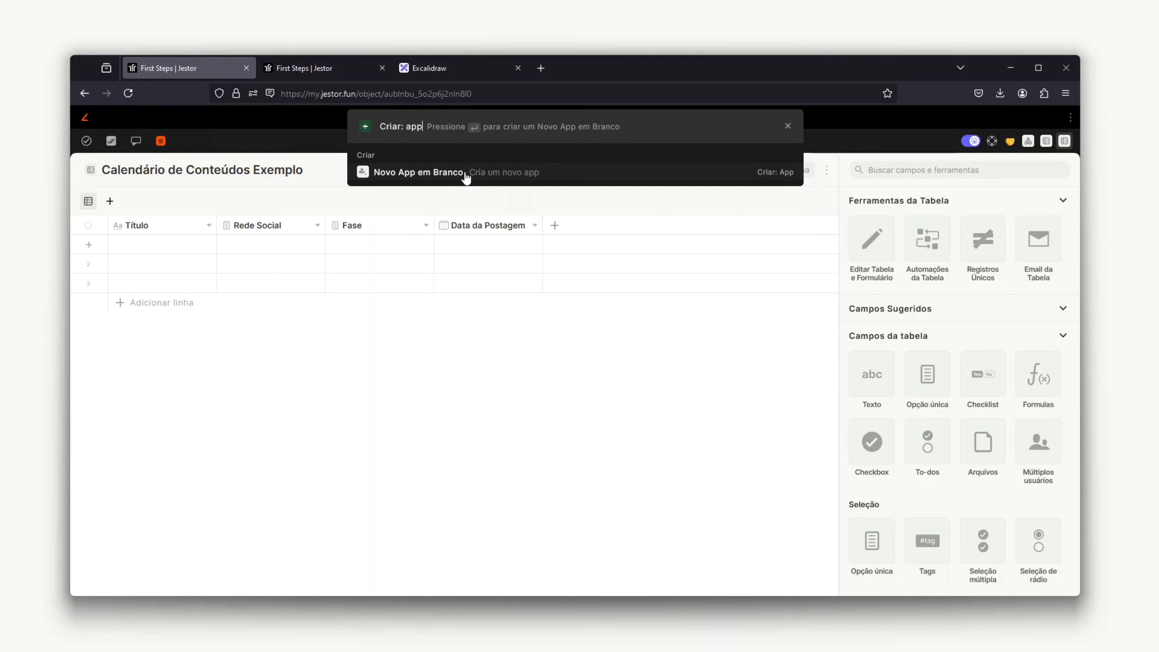
pyautogui.press('Return')
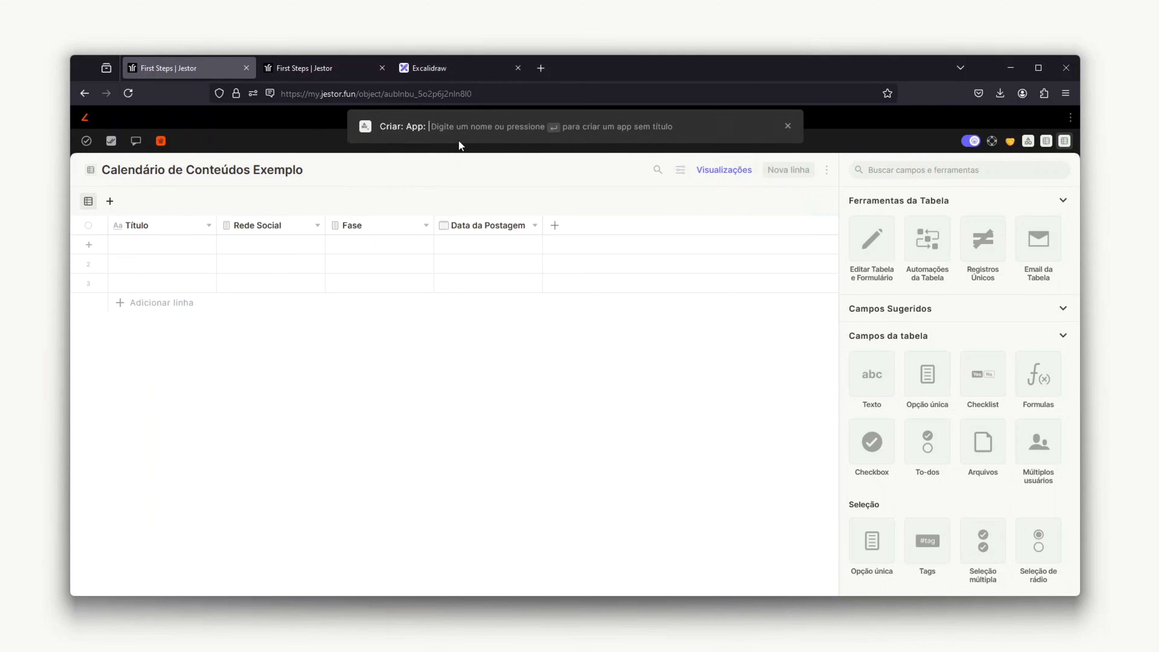
pyautogui.write('Kanban de Conteúdo')
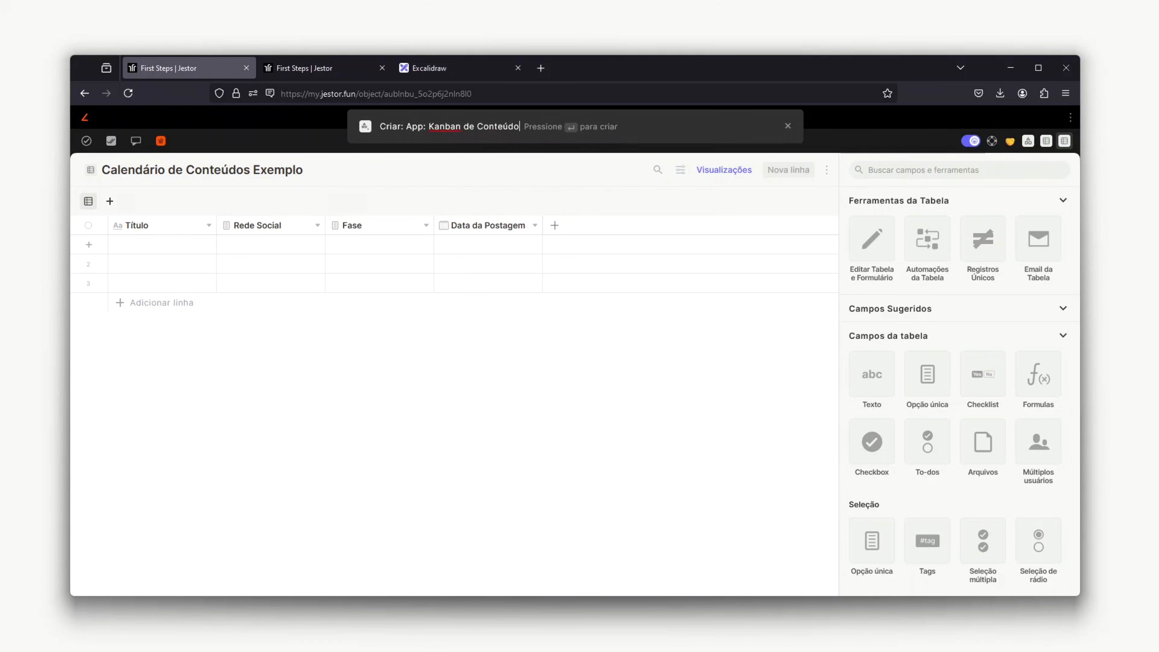
pyautogui.press('Return')
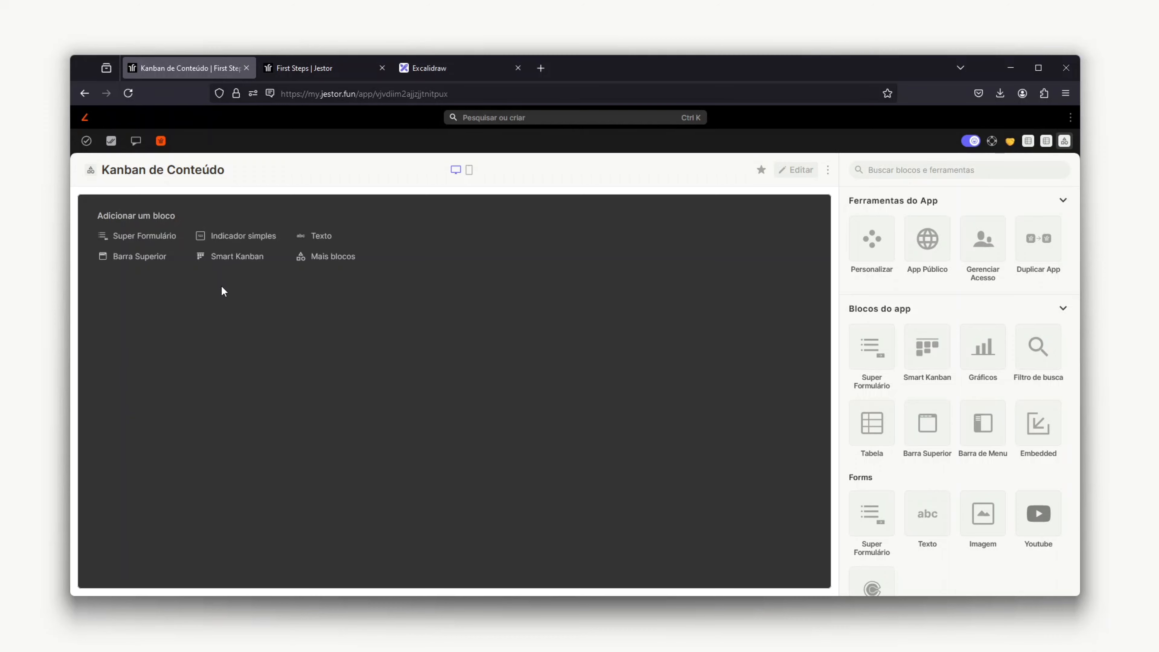
# Add a Smart Kanban block to the app and stretch it across the full width of the canvas
pyautogui.click(240, 258)
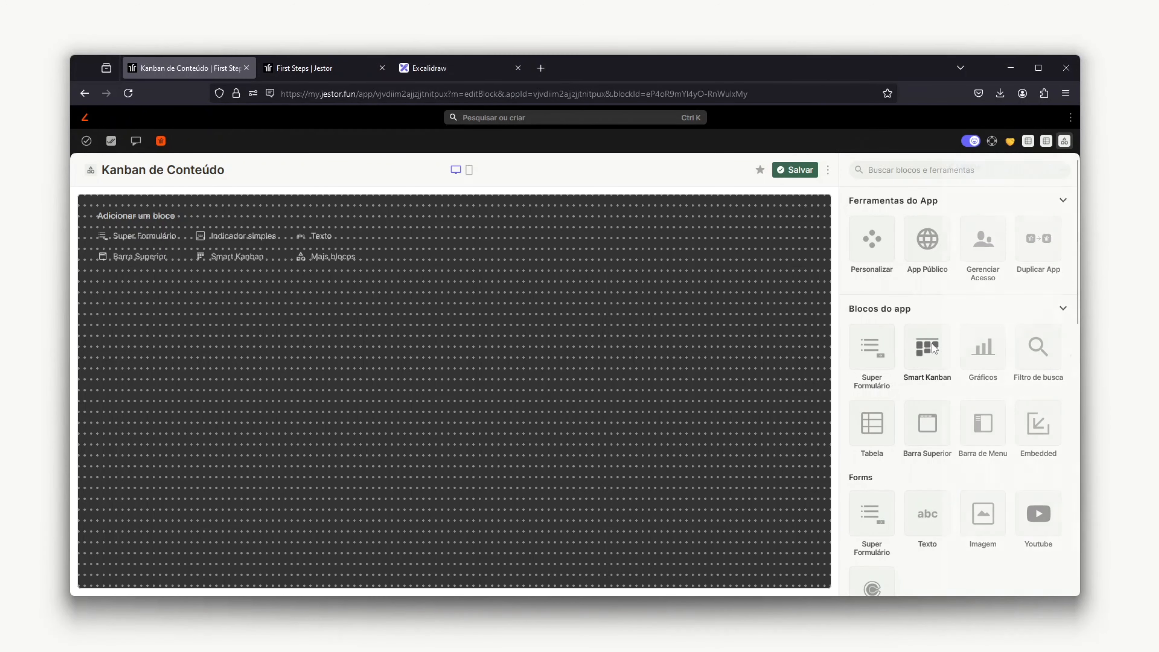
pyautogui.click(933, 345)
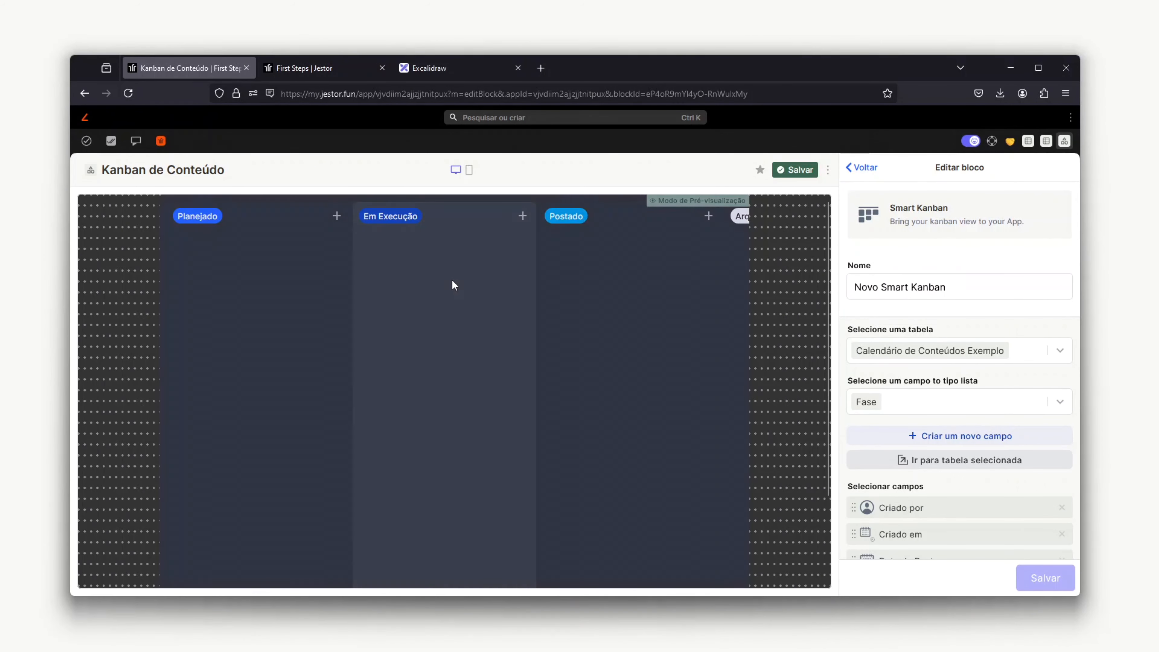
pyautogui.moveTo(452, 279); pyautogui.dragTo(411, 278)
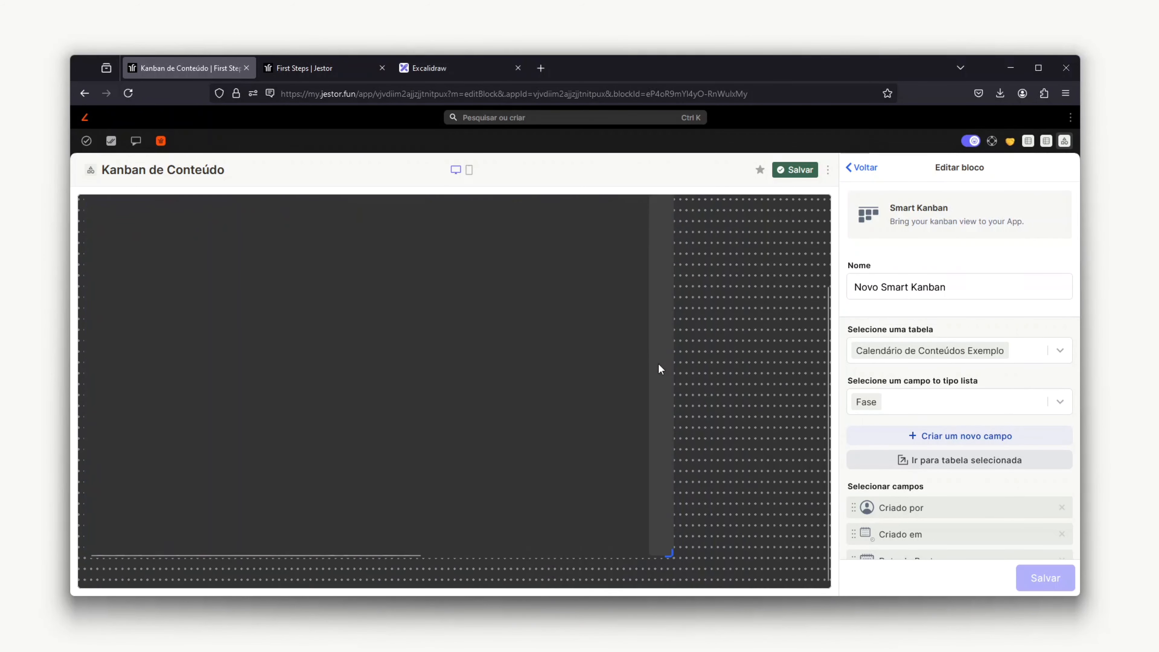
pyautogui.moveTo(670, 558); pyautogui.dragTo(841, 504)
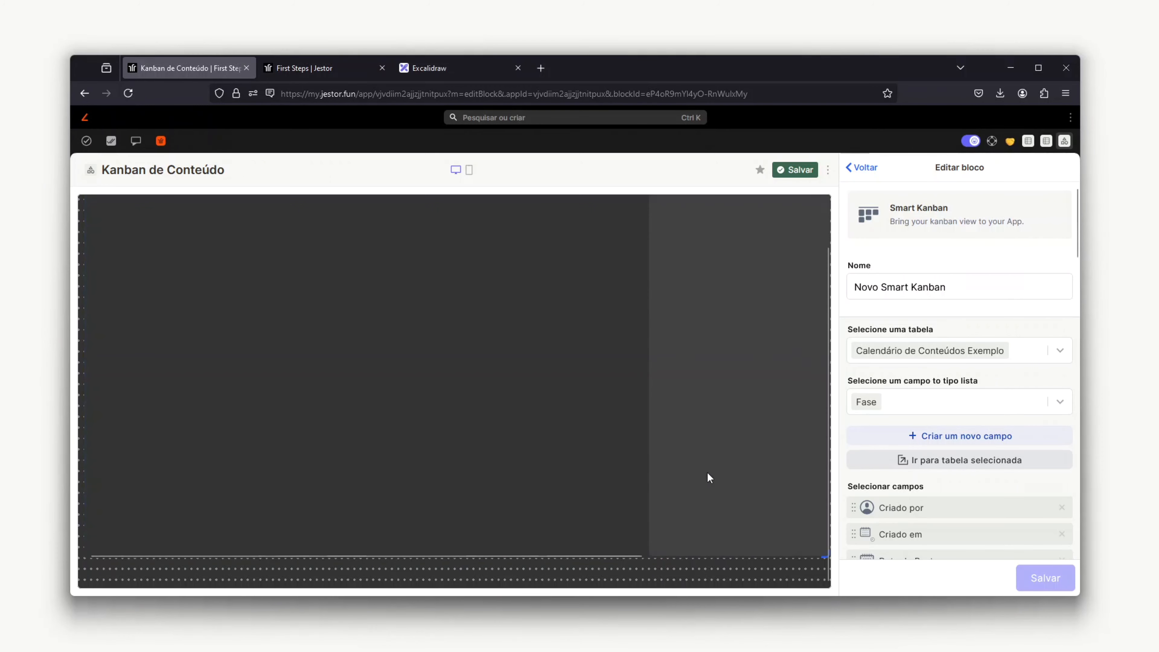
pyautogui.scroll(2, 707, 472)
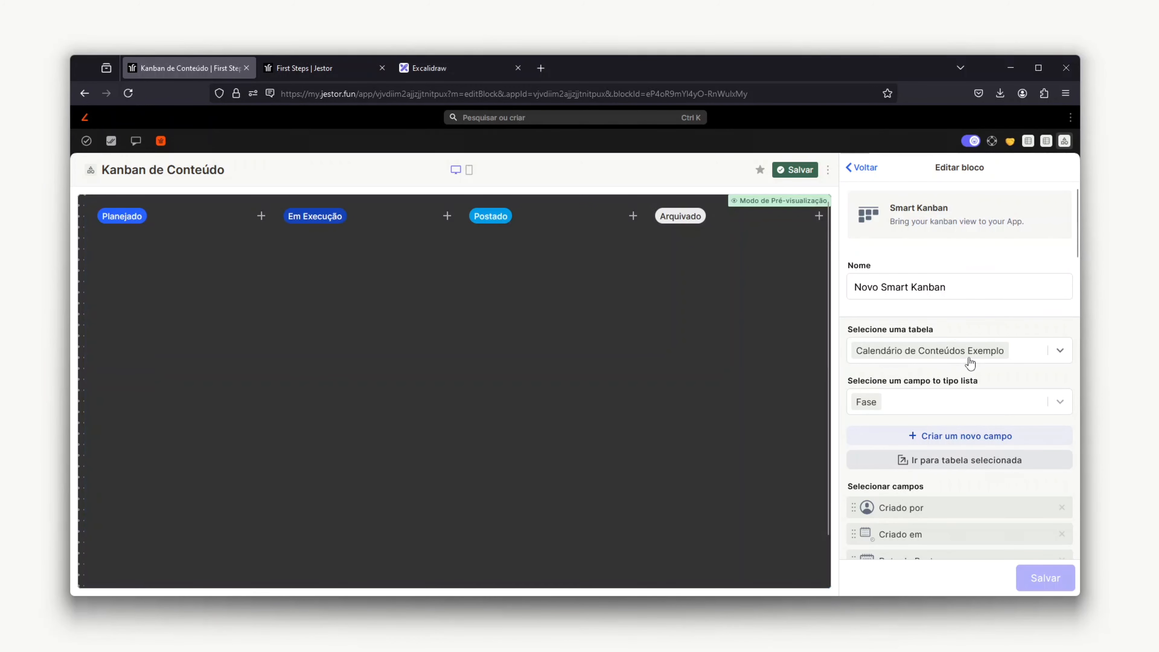
# View the tables available for the Smart Kanban block and close the list without choosing another one
pyautogui.click(1016, 358)
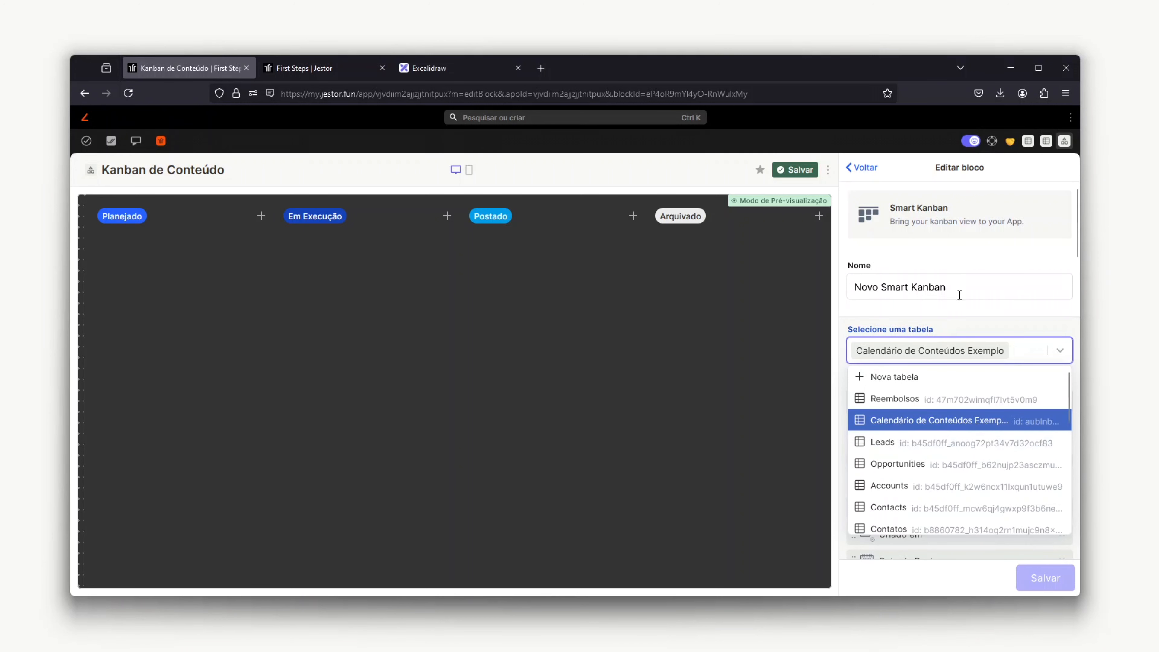
pyautogui.click(970, 315)
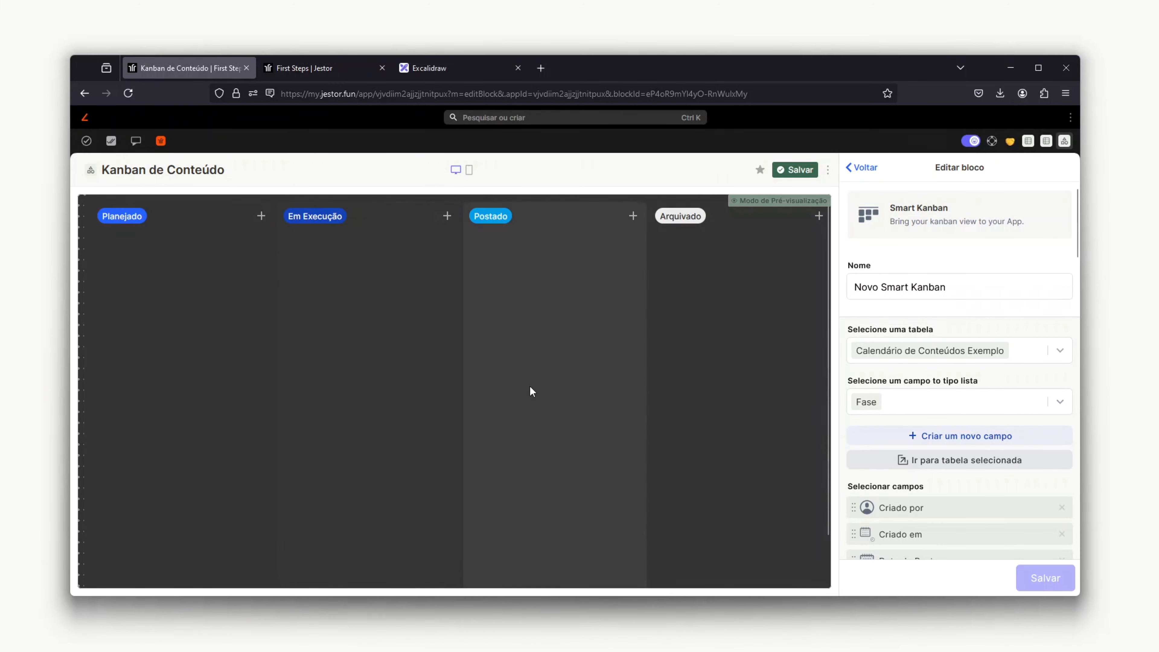
# Review the Smart Kanban block's field, filter, sorting, style and conditional card colour settings, and return to the block library
pyautogui.scroll(-3, 938, 343)
pyautogui.scroll(-2, 937, 343)
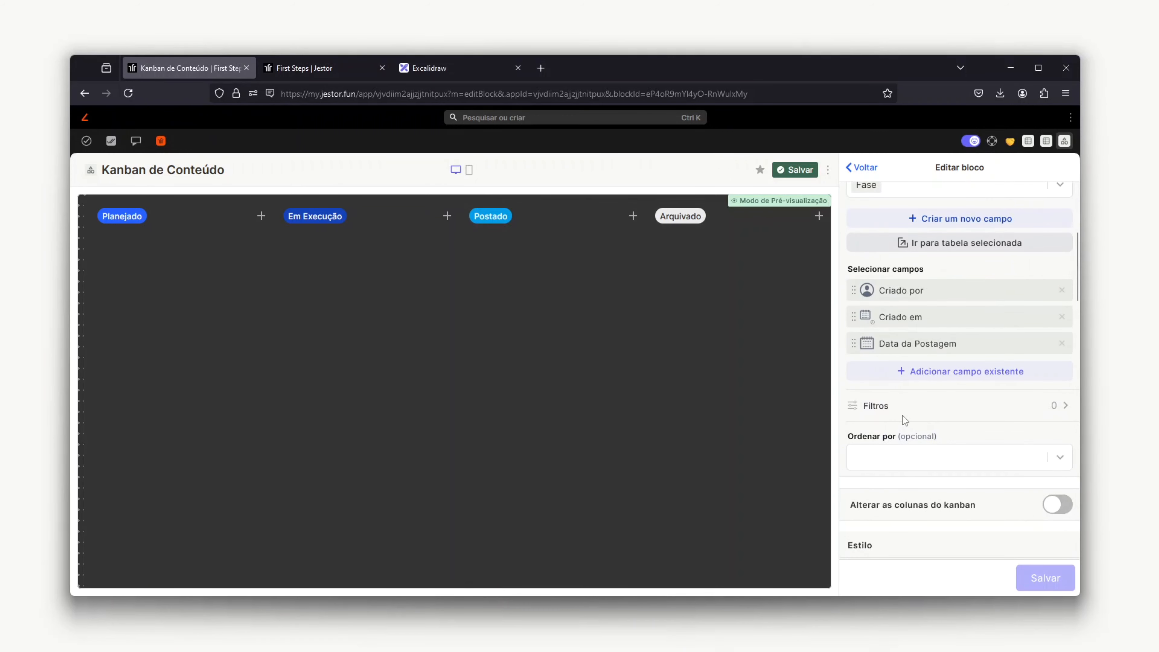
pyautogui.scroll(-2, 905, 418)
pyautogui.scroll(4, 905, 411)
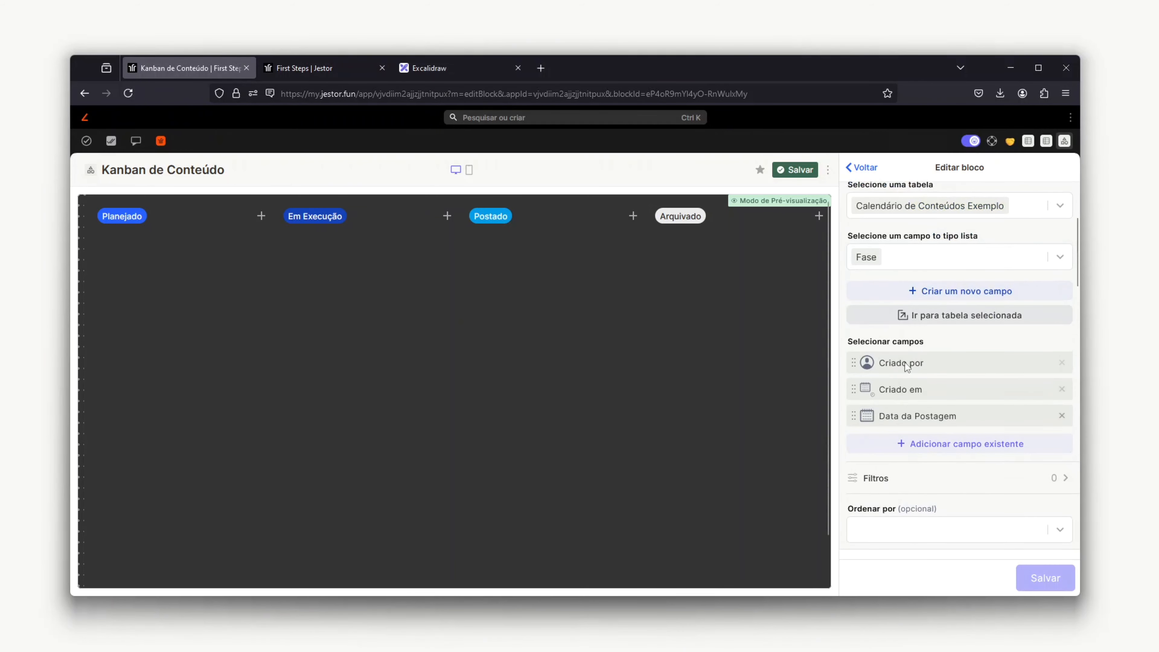
pyautogui.scroll(-6, 990, 414)
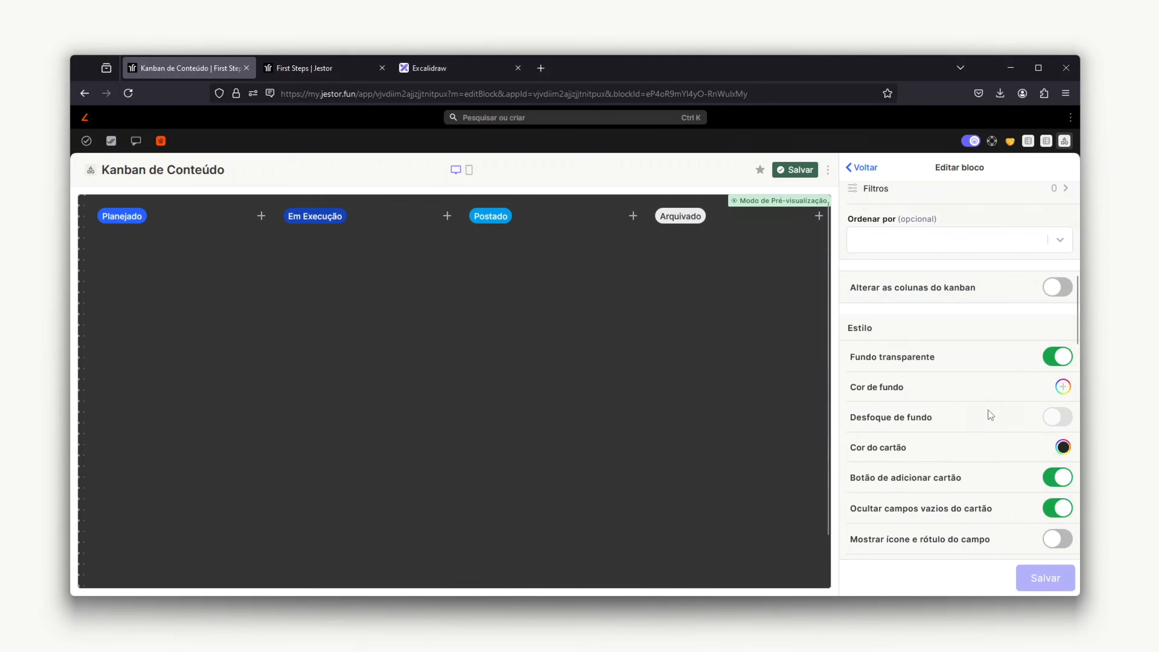
pyautogui.scroll(-2, 988, 410)
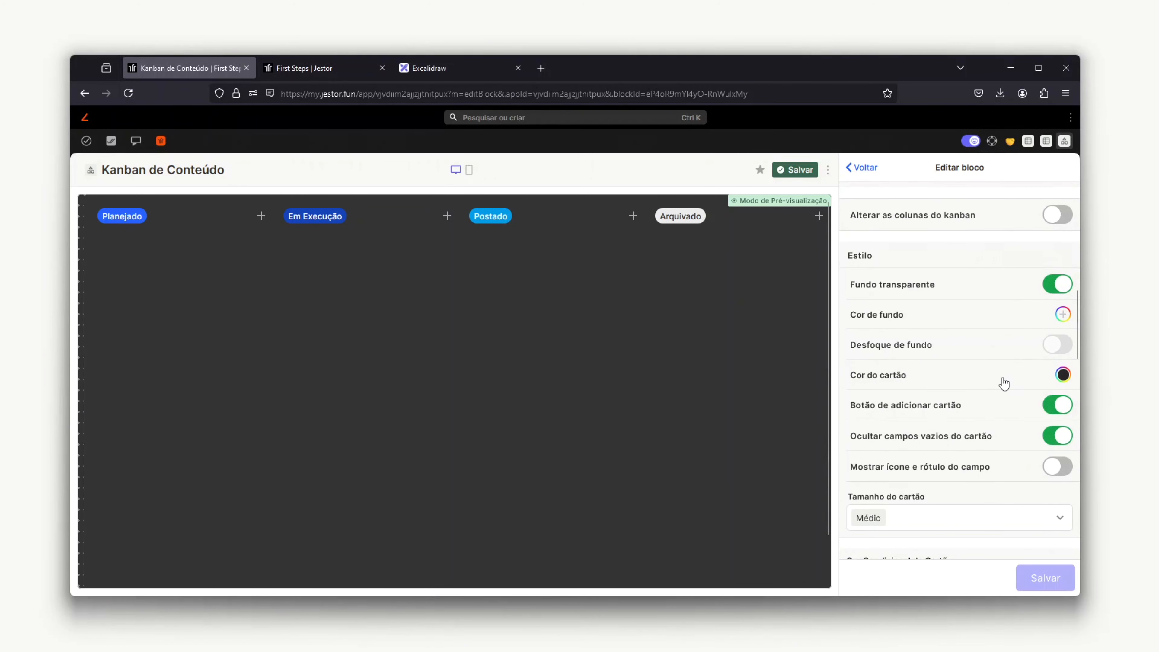
pyautogui.scroll(-3, 1005, 383)
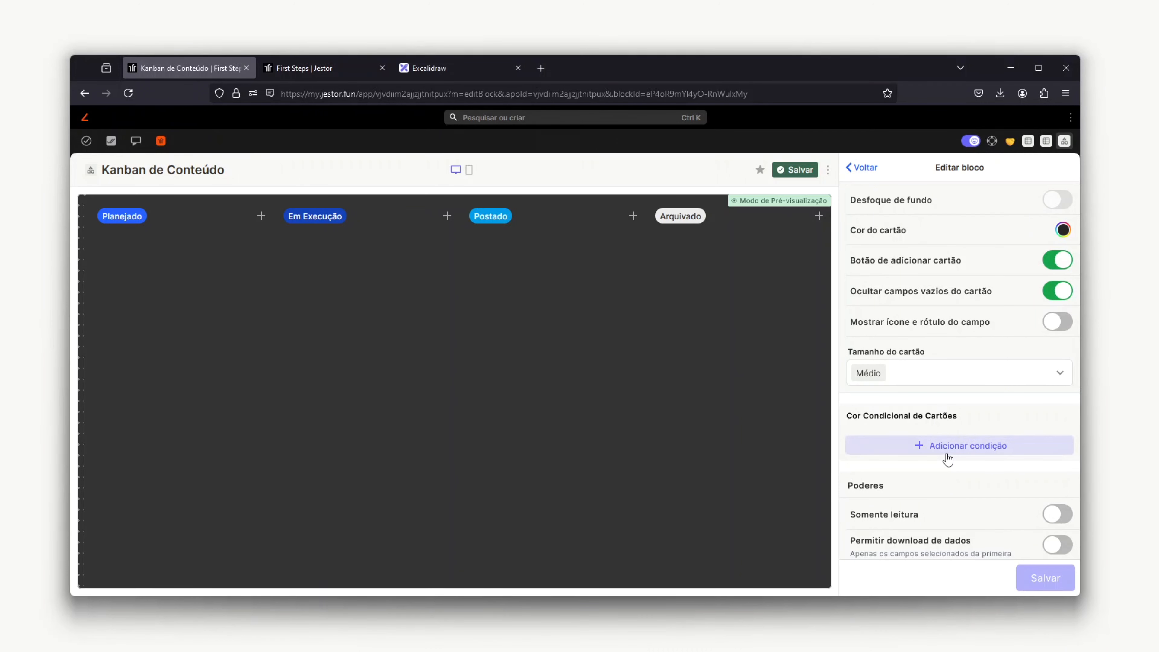
pyautogui.click(861, 169)
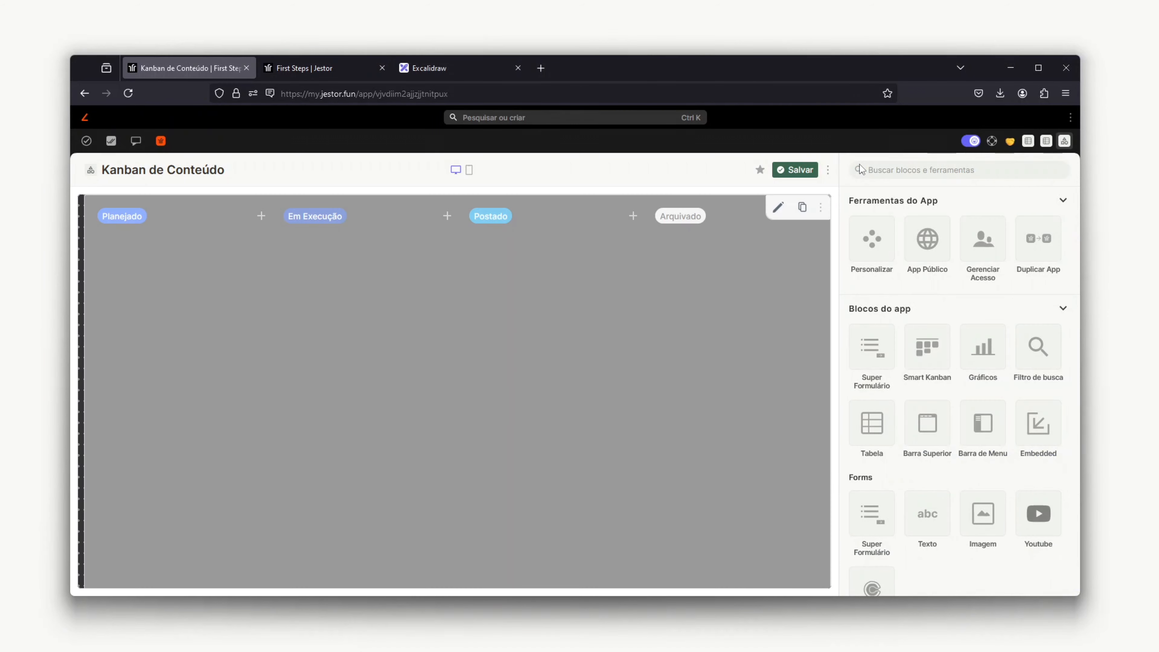
# Add a Barra de Menu to the Kanban de Conteúdo app and title it Conteúdo
pyautogui.click(973, 438)
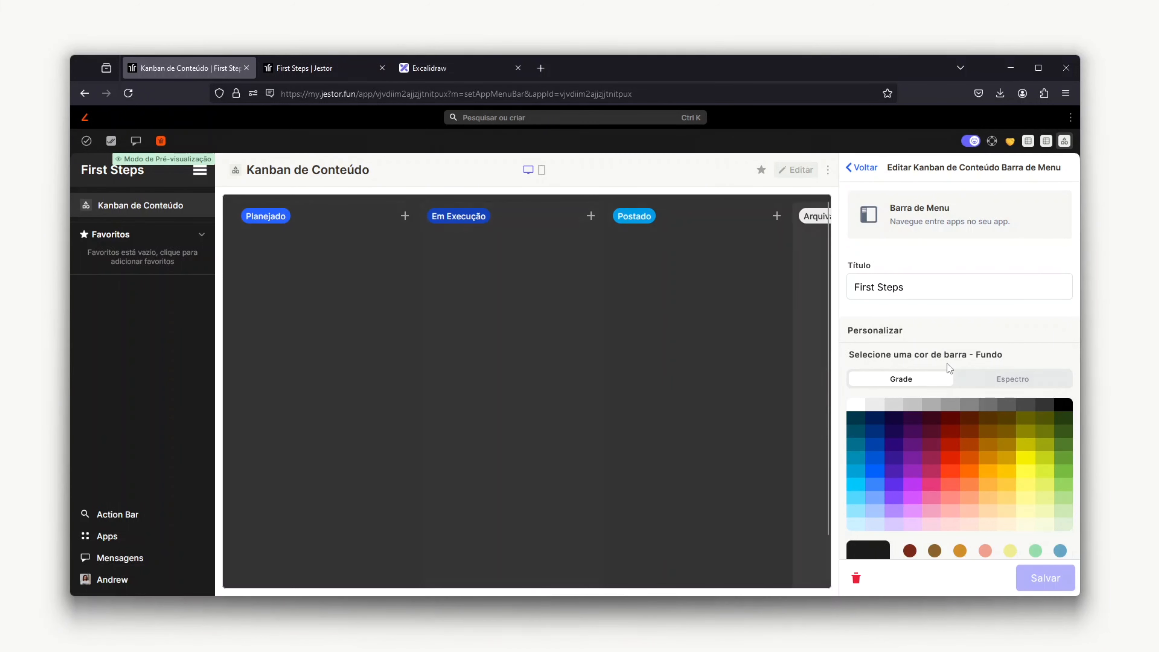
pyautogui.scroll(-5, 949, 363)
pyautogui.scroll(5, 949, 364)
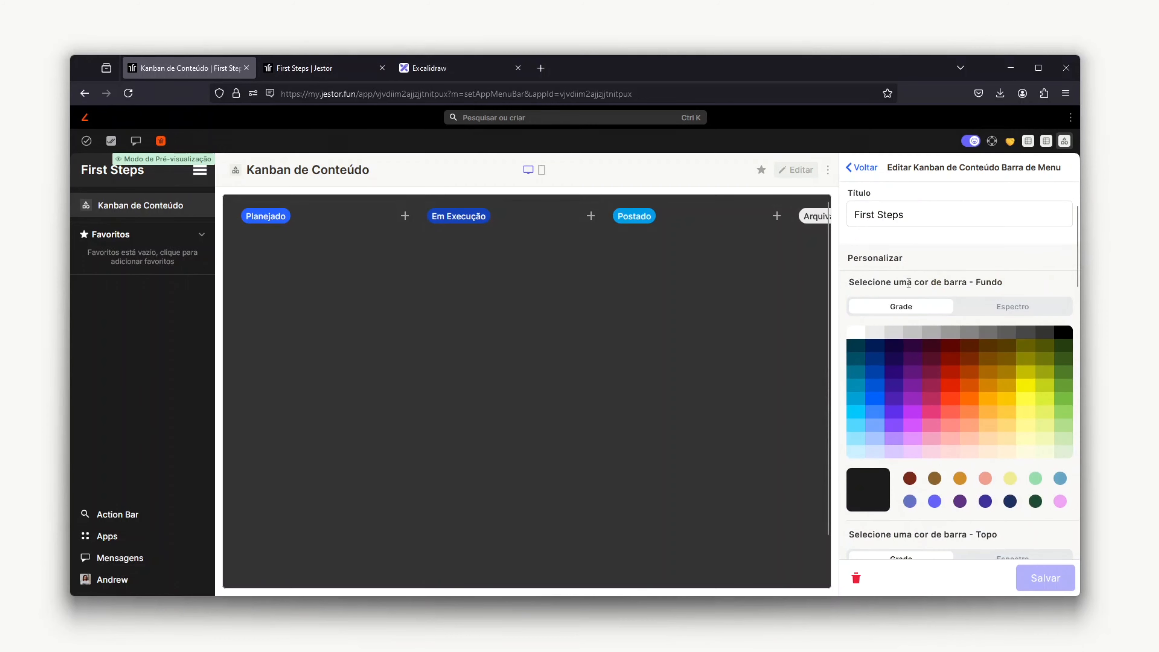
pyautogui.tripleClick(897, 219)
pyautogui.write('Conteúdo')
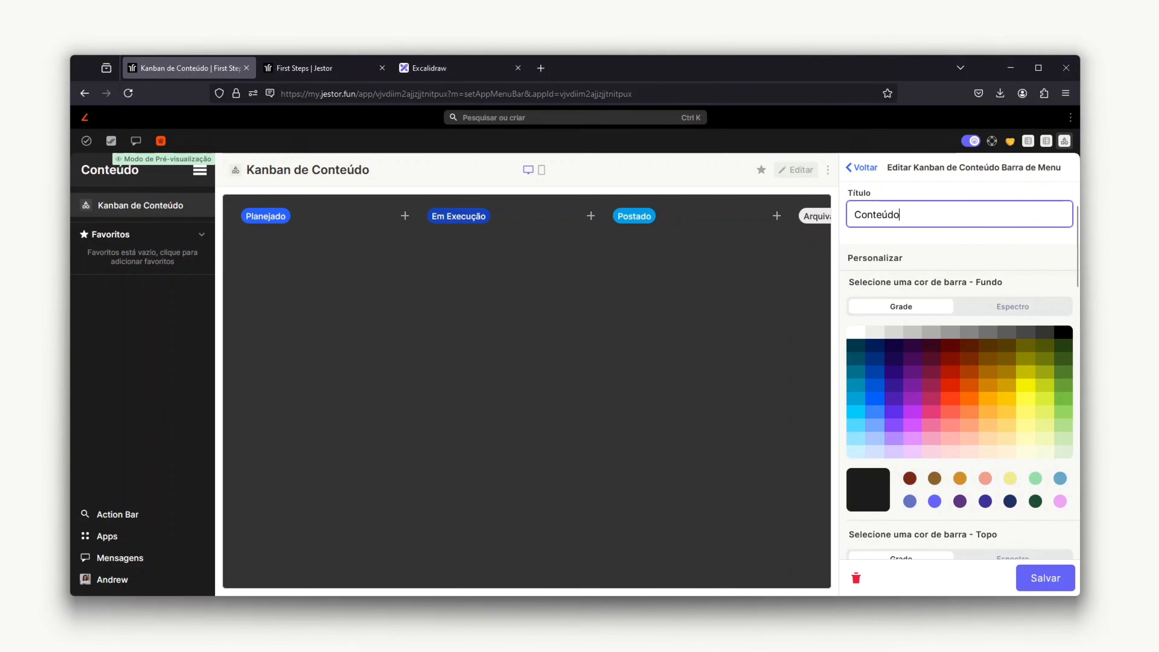
# Add a folder named Tabelas to the menu bar's items
pyautogui.scroll(-5, 1052, 371)
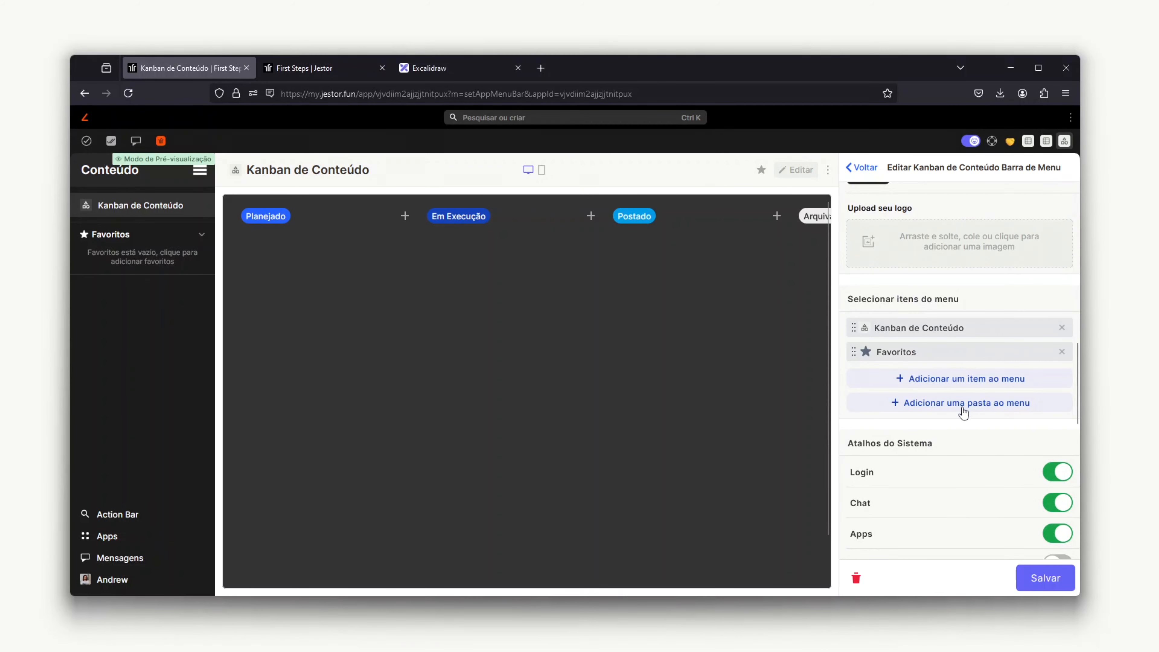
pyautogui.click(958, 402)
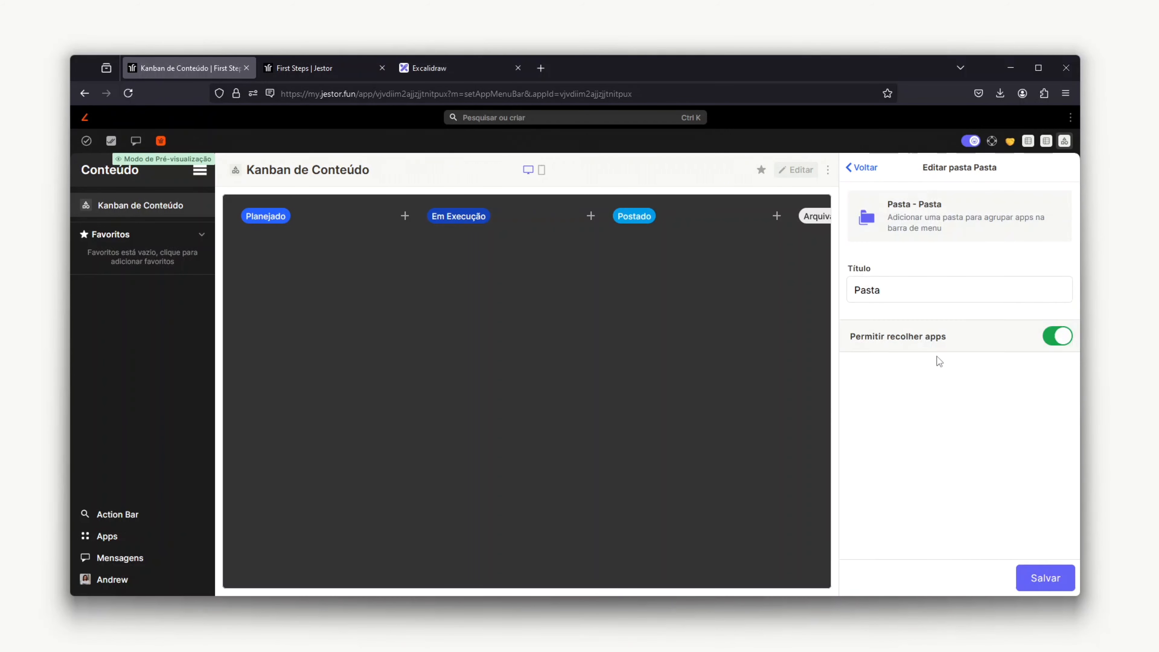
pyautogui.doubleClick(919, 289)
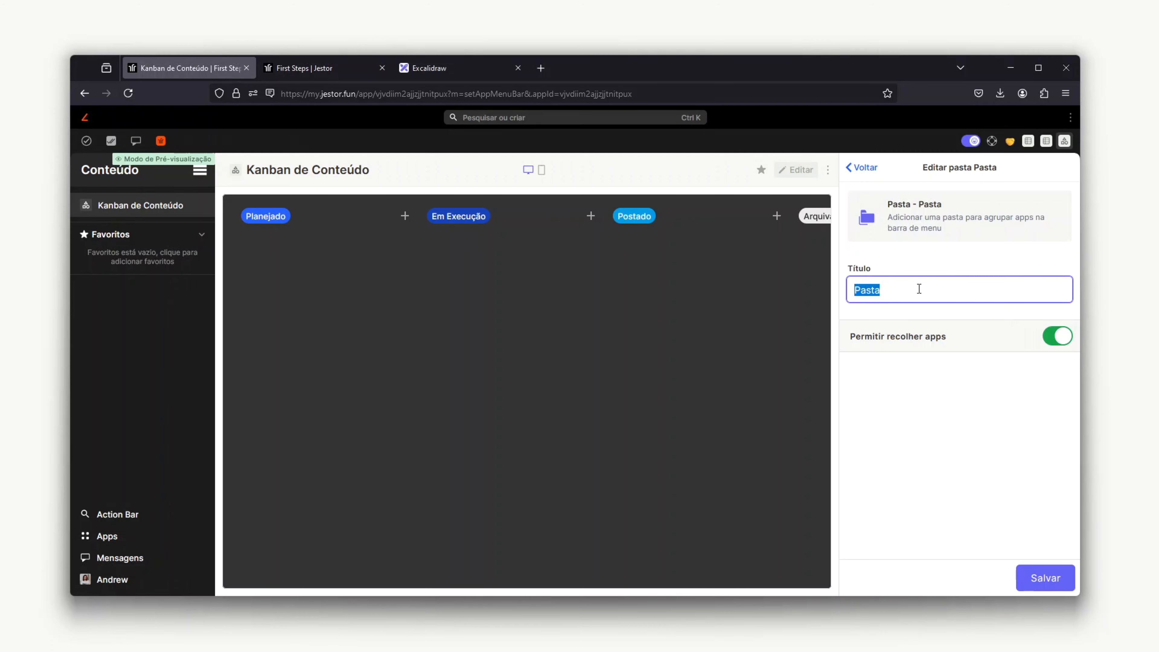
pyautogui.write('Tabelas')
pyautogui.click(1046, 577)
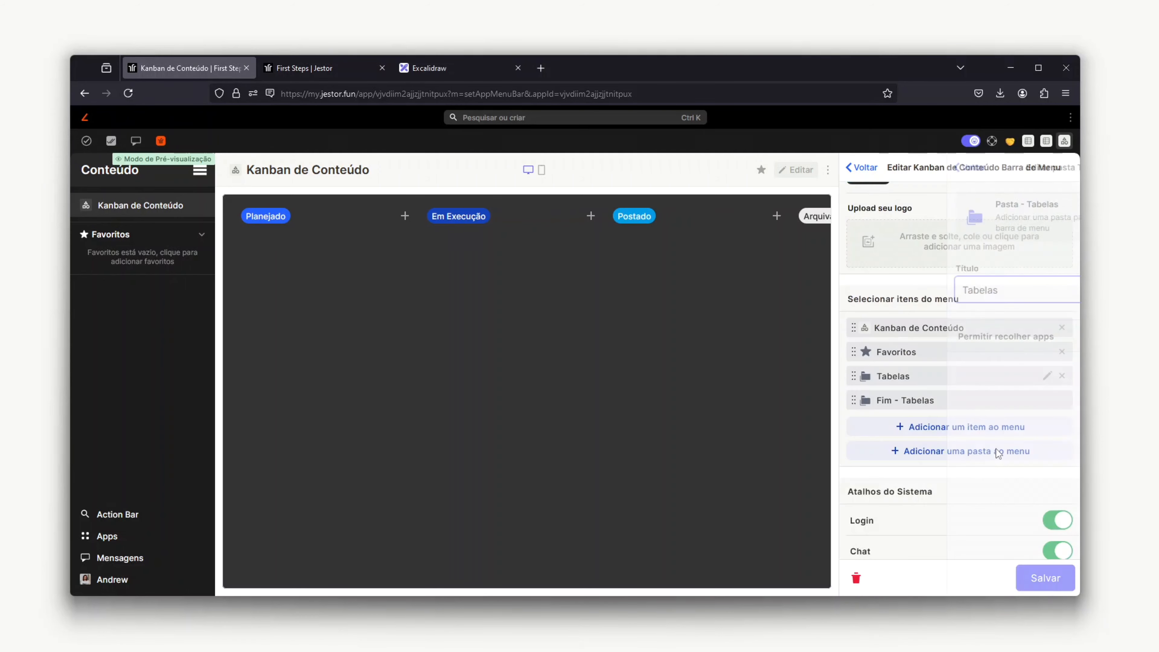
# Add the Calendário de Conteúdos Exemplo table to the Tabelas folder and test collapsing and expanding the folder in the preview
pyautogui.click(970, 433)
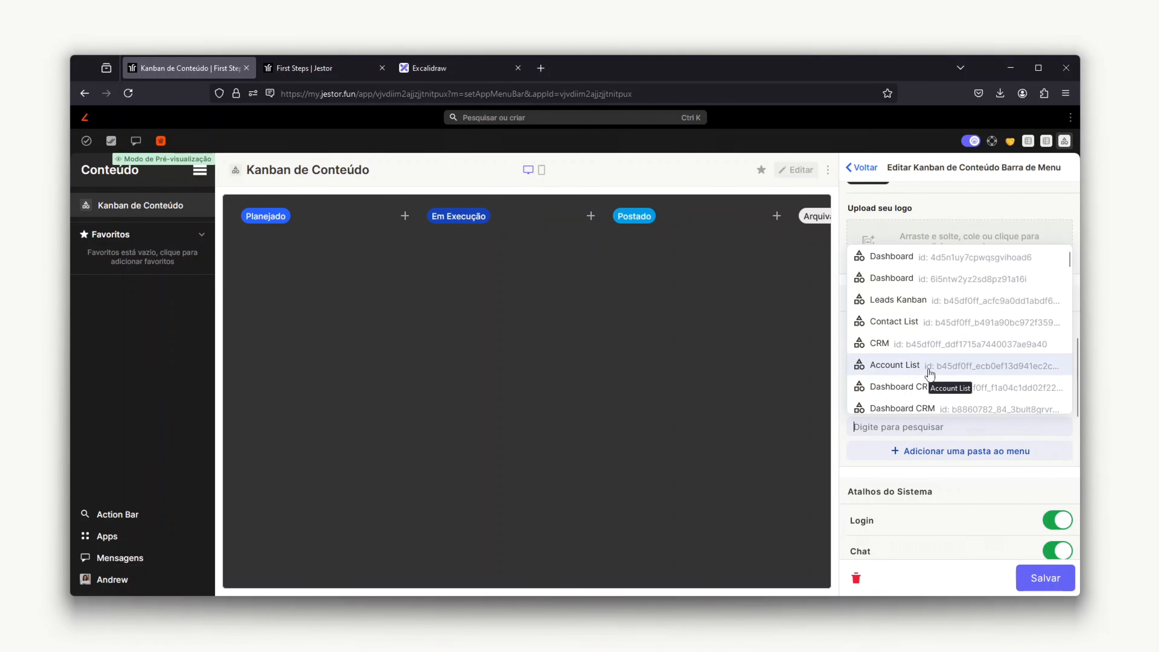
pyautogui.write('cale')
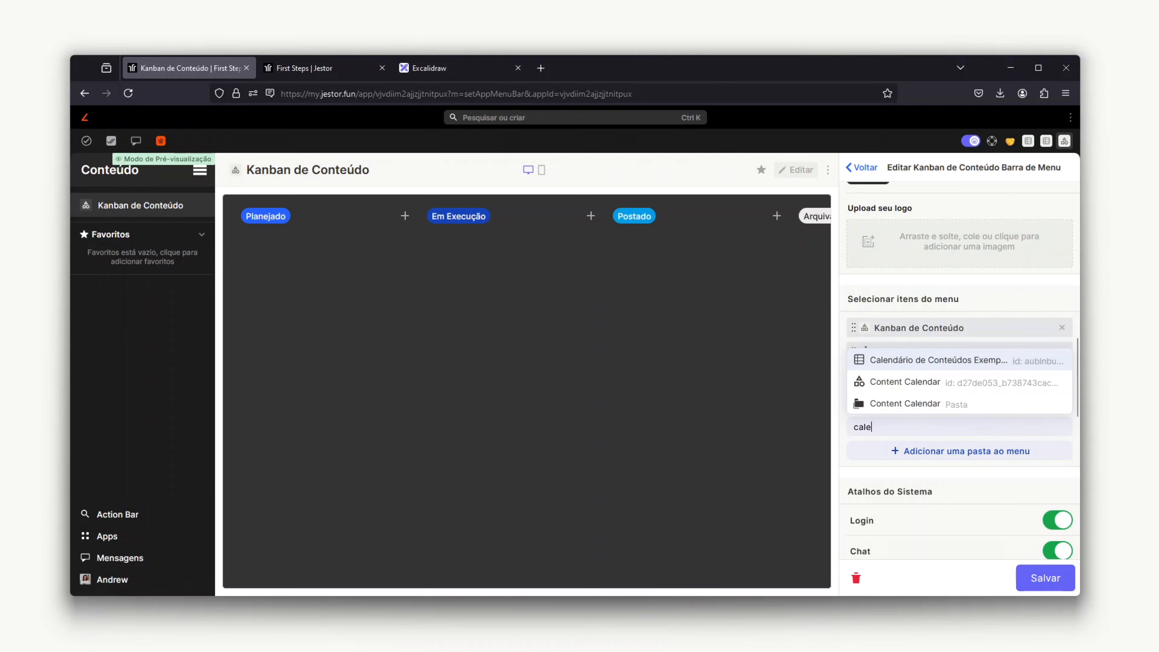
pyautogui.click(941, 361)
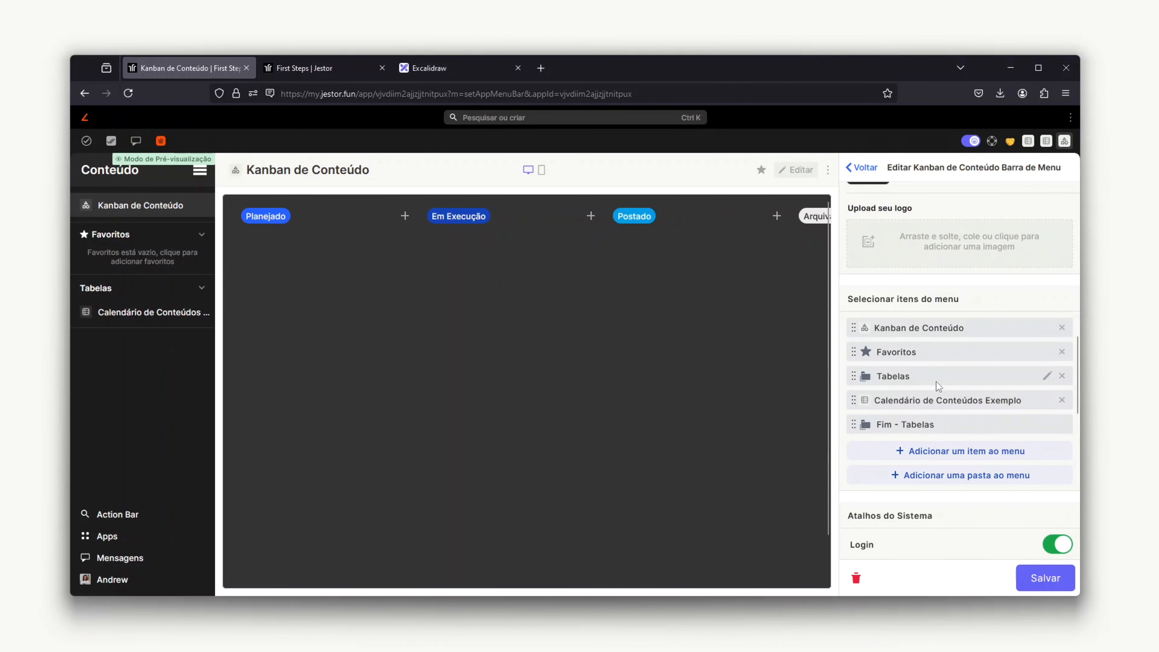
pyautogui.click(201, 289)
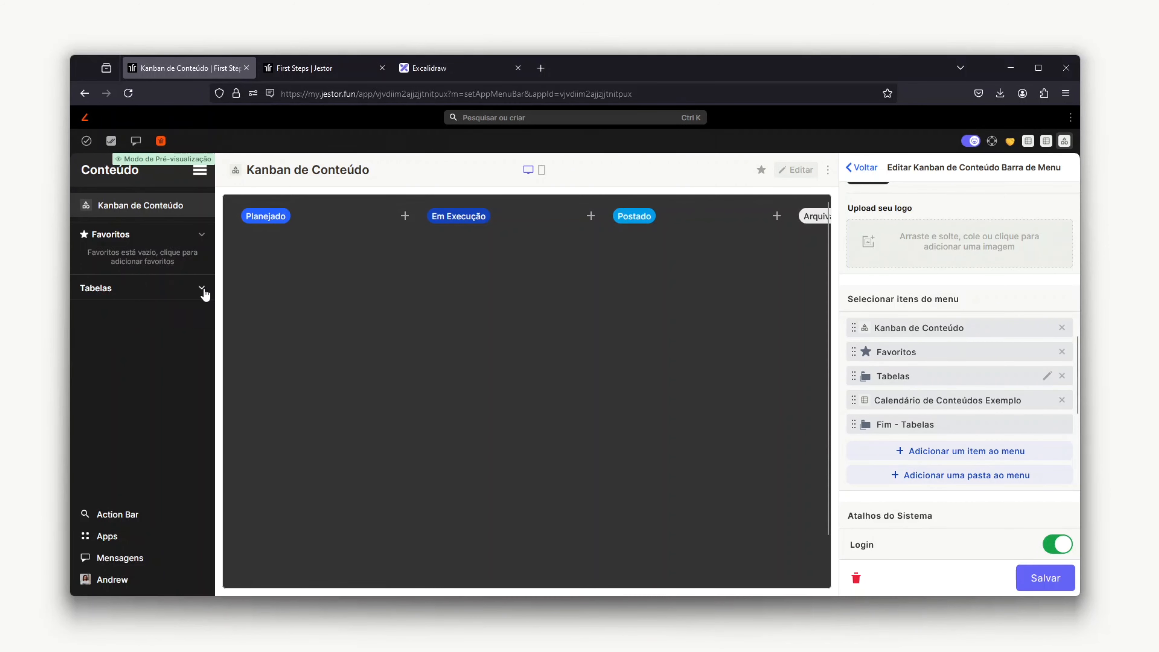
pyautogui.click(204, 289)
pyautogui.click(204, 290)
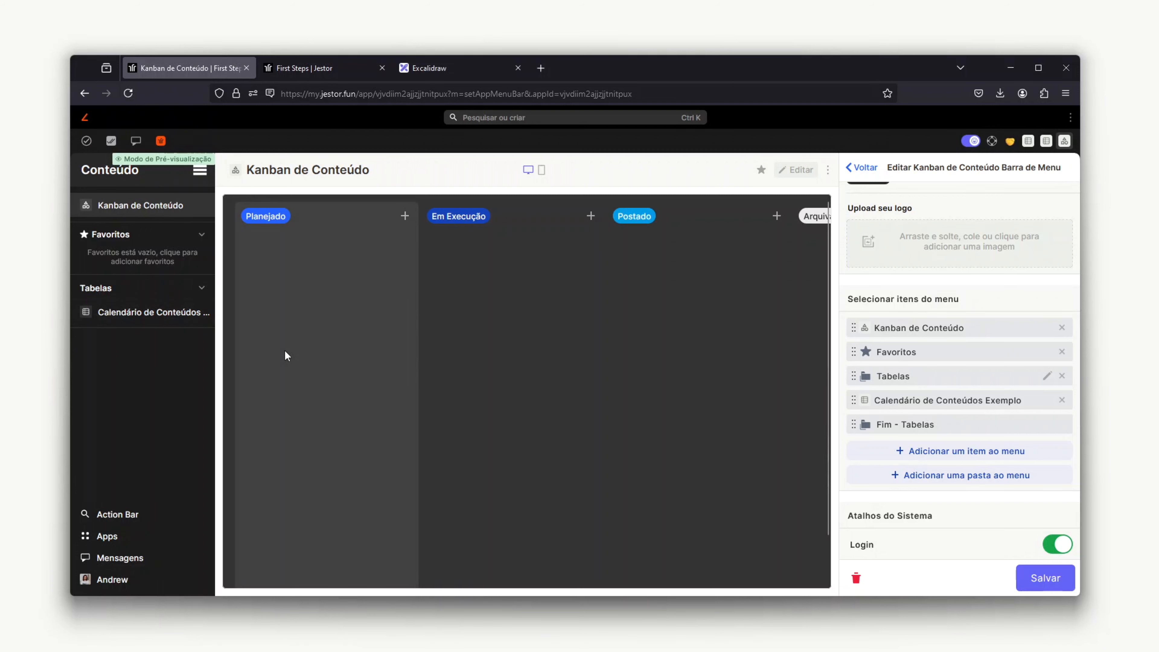
# Turn off the Login, Chat and Apps system shortcuts in the menu bar and save it
pyautogui.scroll(-3, 971, 520)
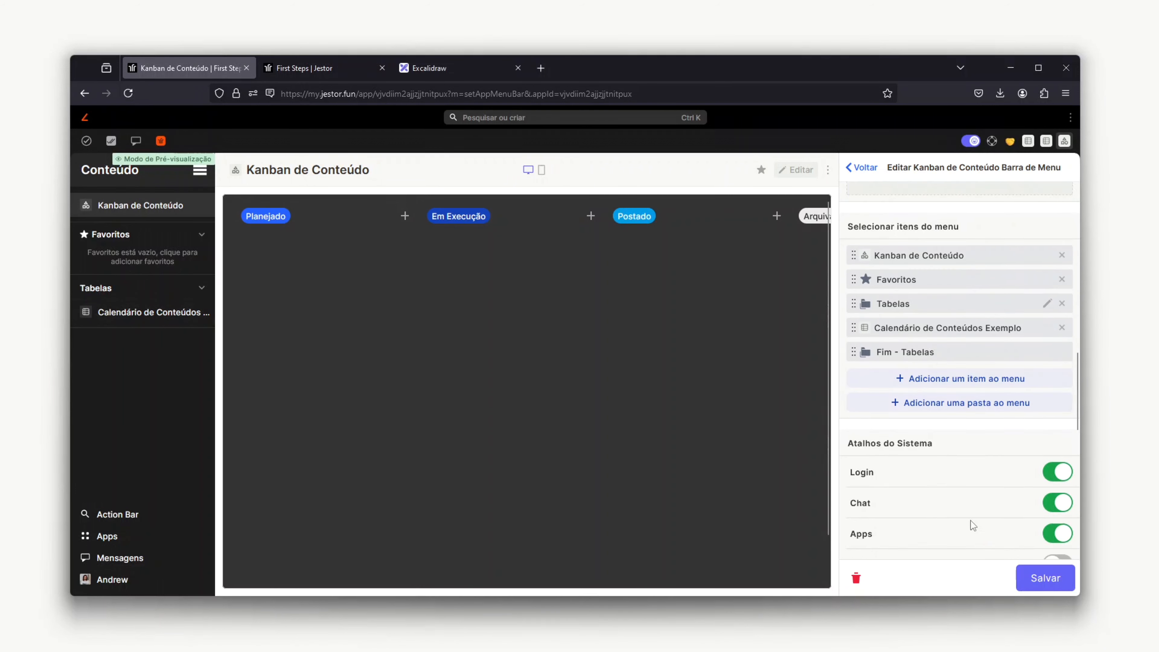
pyautogui.click(1045, 401)
pyautogui.click(1055, 431)
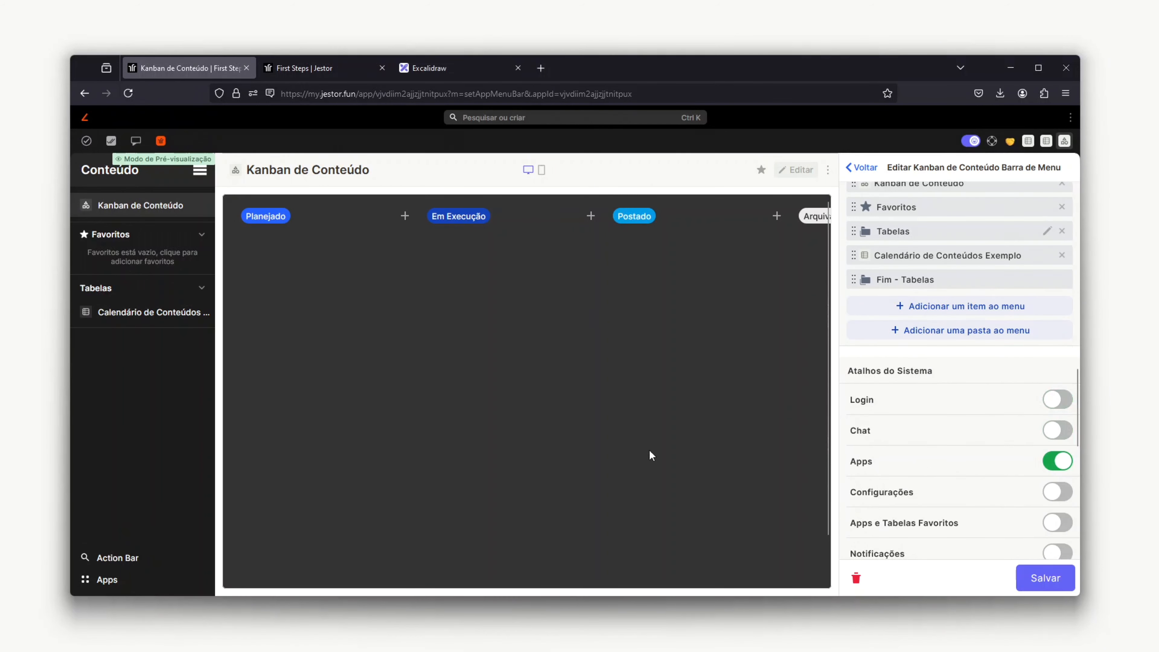
pyautogui.click(1052, 465)
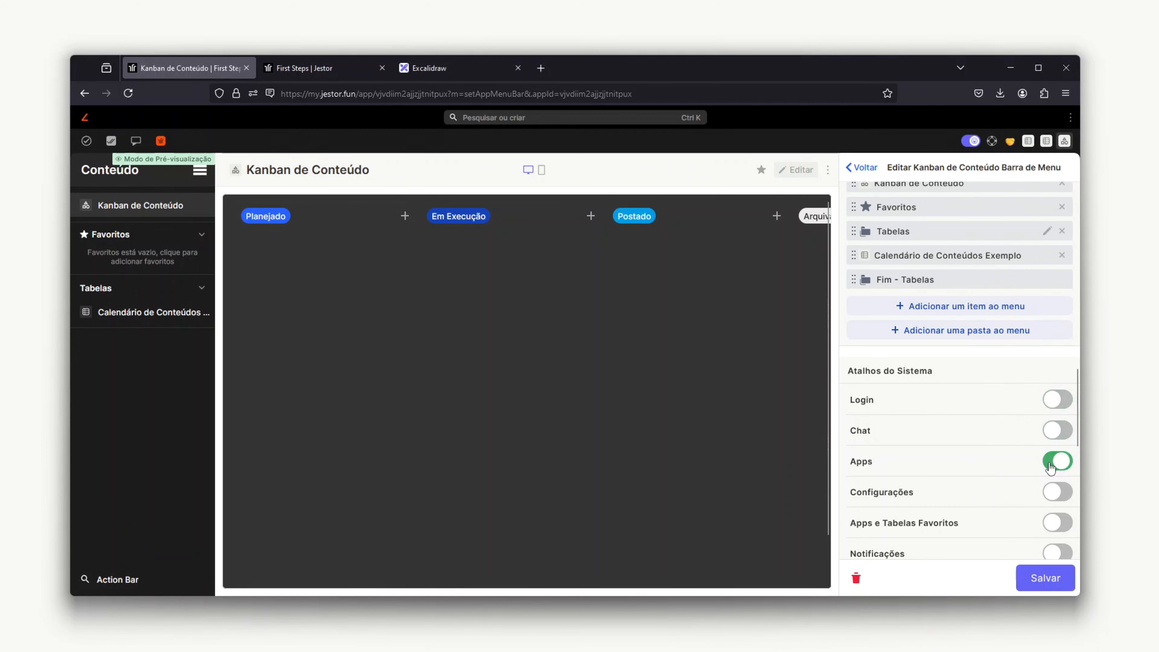
pyautogui.scroll(-8, 905, 444)
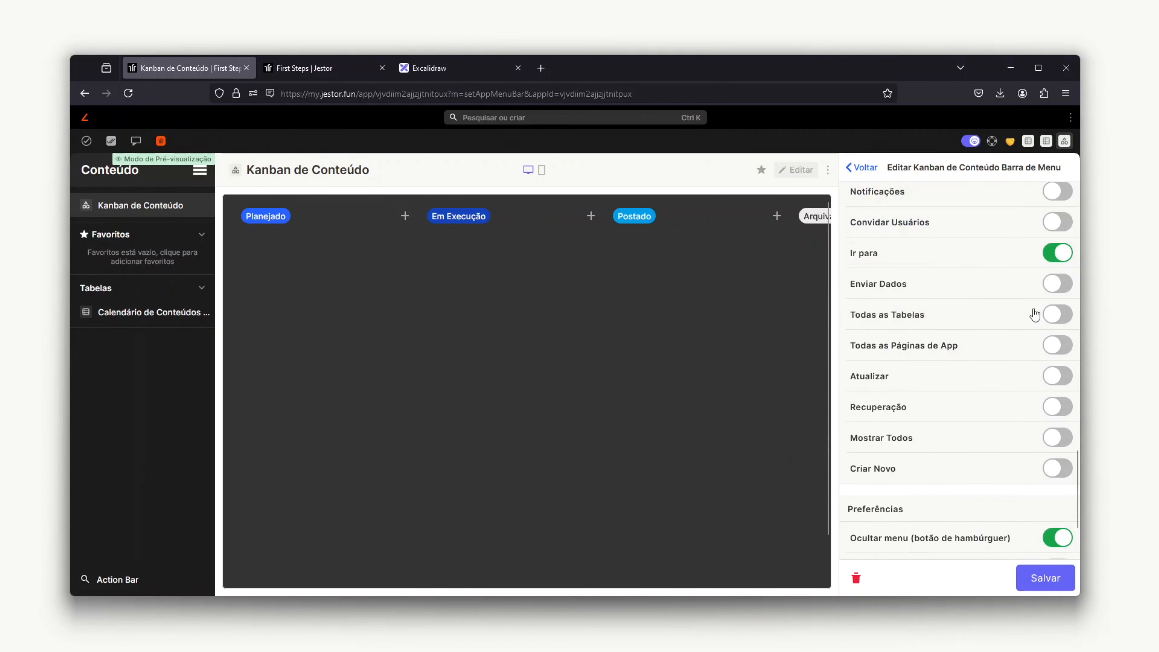
pyautogui.scroll(-3, 1020, 449)
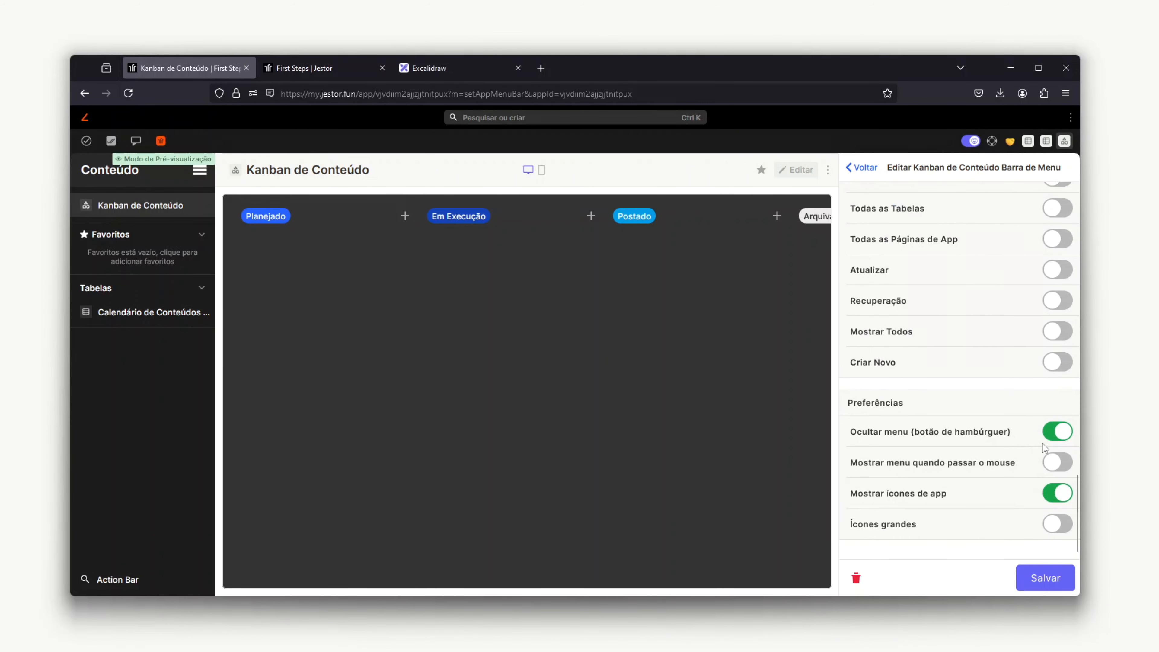
pyautogui.click(1030, 579)
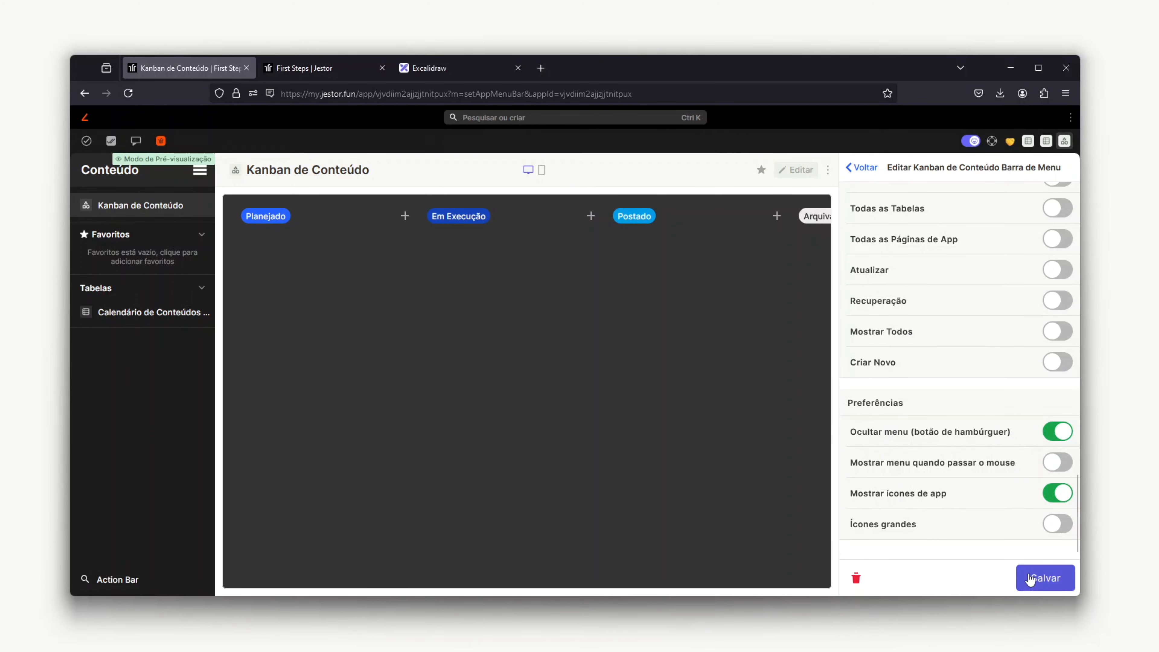
pyautogui.click(1030, 579)
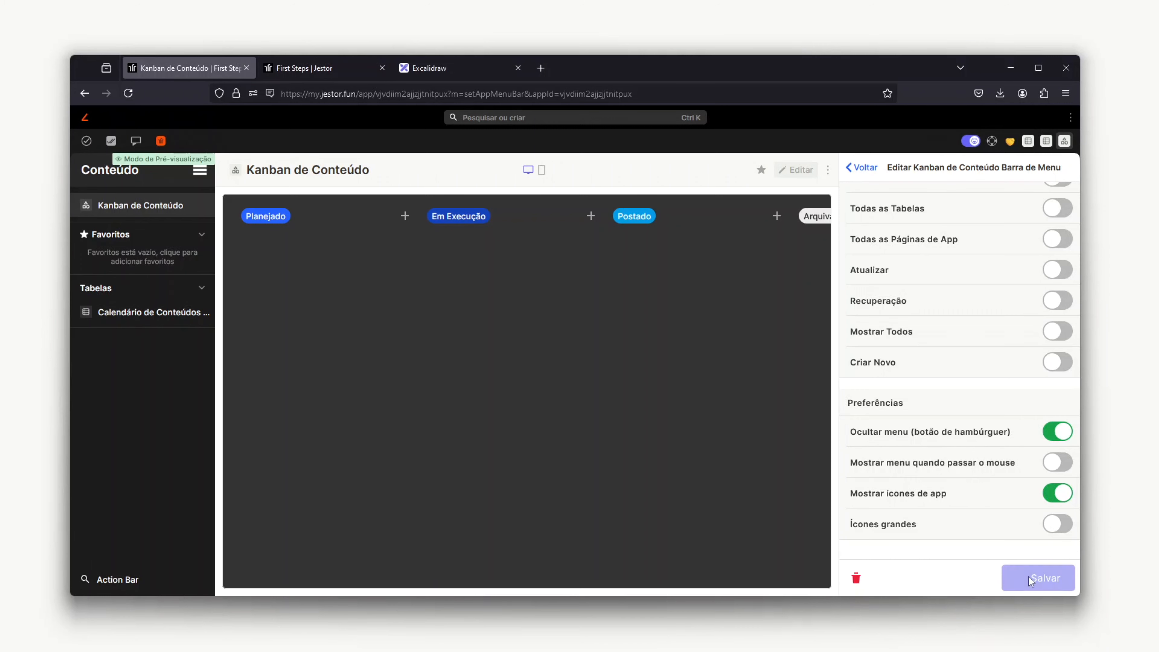
# Leave edit mode and move the three cards from Sem categoria to the Planejado column
pyautogui.click(974, 142)
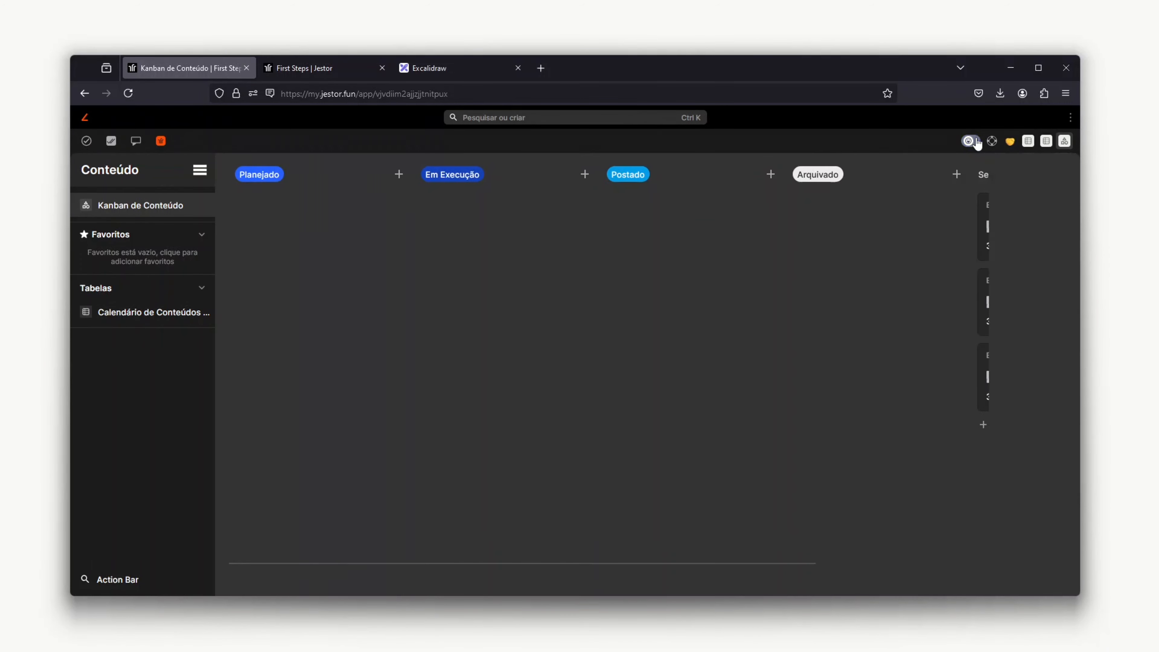
pyautogui.moveTo(1005, 247); pyautogui.dragTo(322, 251)
pyautogui.moveTo(1027, 248); pyautogui.dragTo(327, 339)
pyautogui.moveTo(1001, 255); pyautogui.dragTo(319, 301)
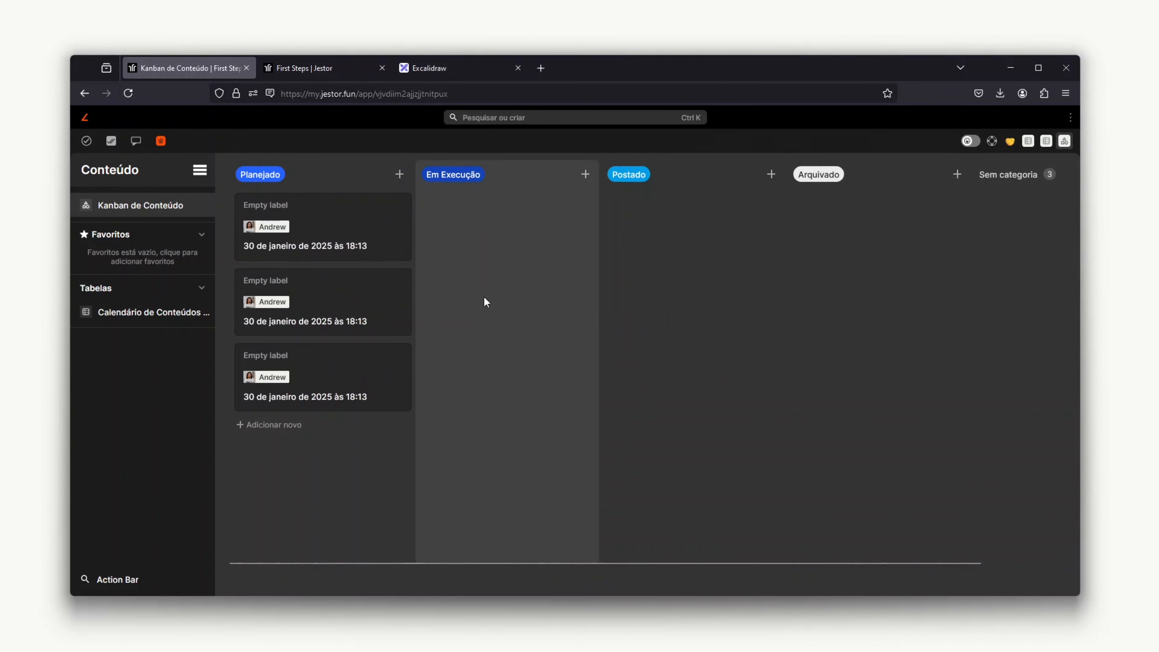
# View the first Planejado card's record and the creation form for a new Planejado card, closing both without changes
pyautogui.click(370, 247)
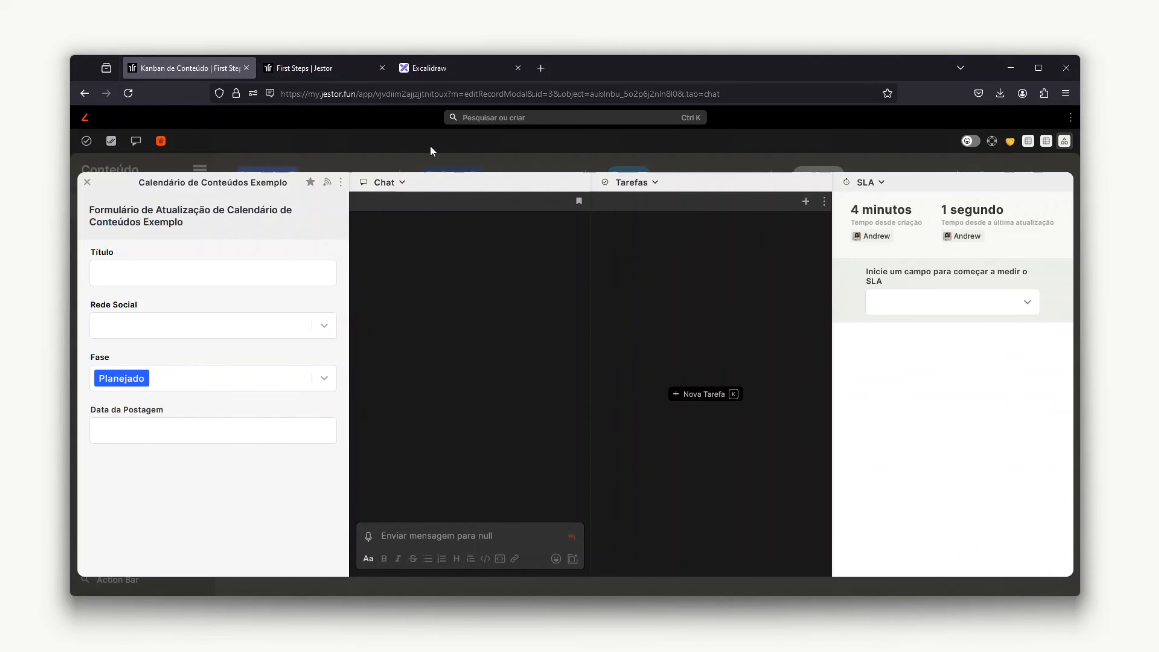
pyautogui.click(449, 164)
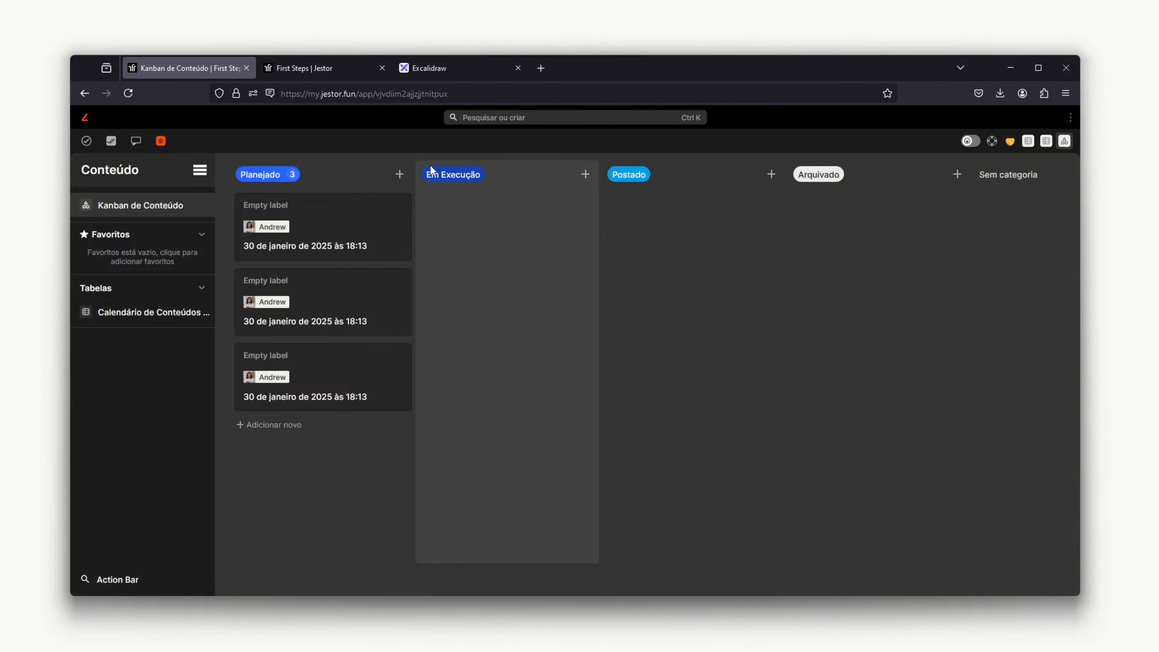
pyautogui.click(402, 181)
pyautogui.scroll(-2, 568, 347)
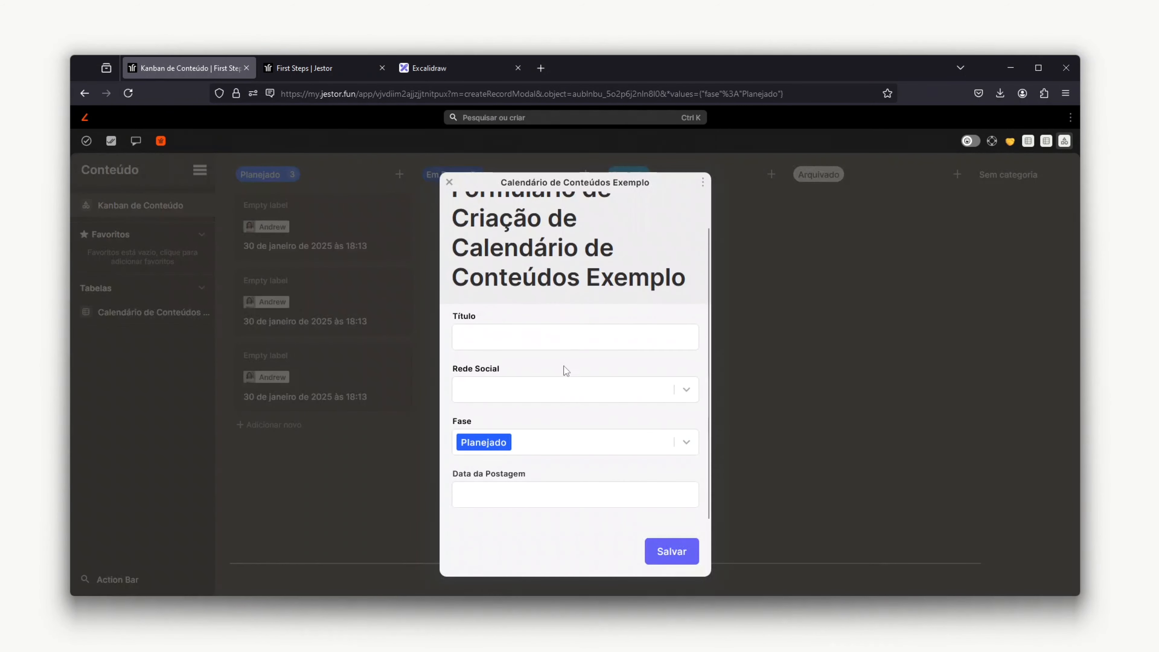
pyautogui.click(572, 400)
pyautogui.click(844, 337)
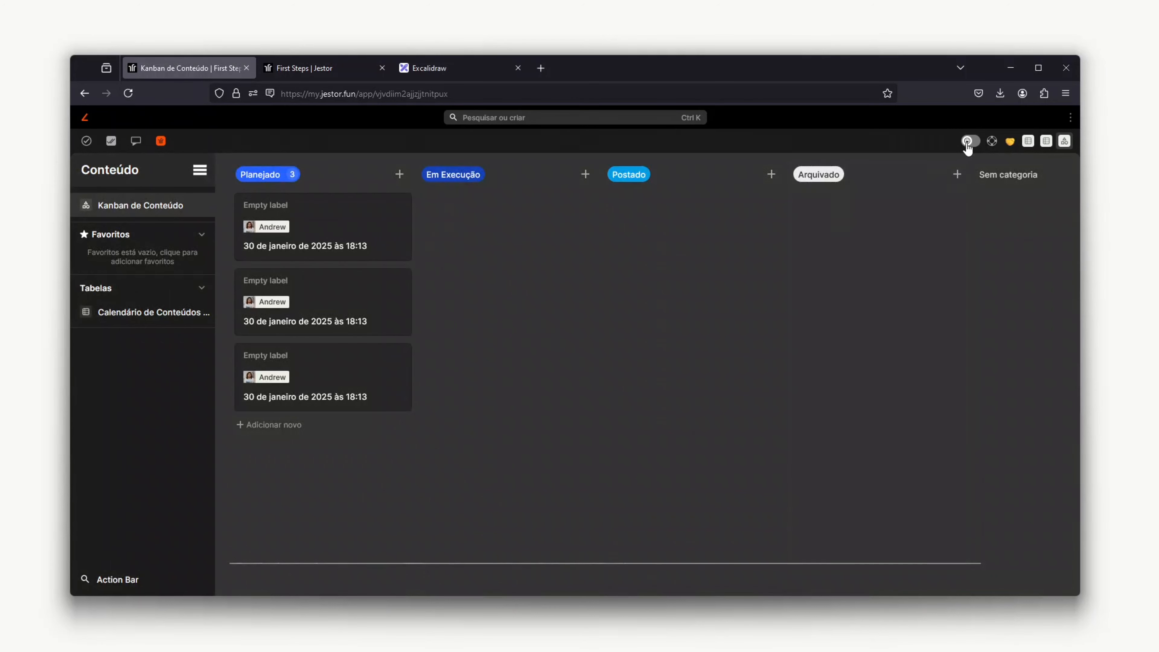
# Turn edit mode back on and open the table and form settings of Calendário de Conteúdos Exemplo from the Tabelas folder
pyautogui.click(969, 143)
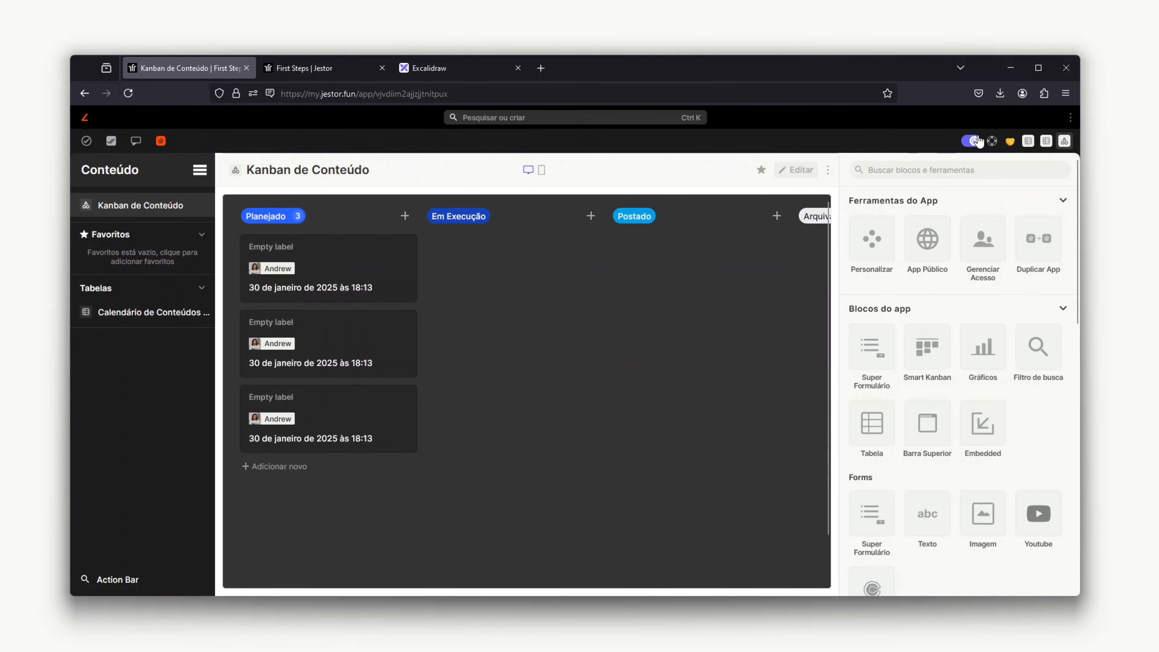
pyautogui.click(143, 313)
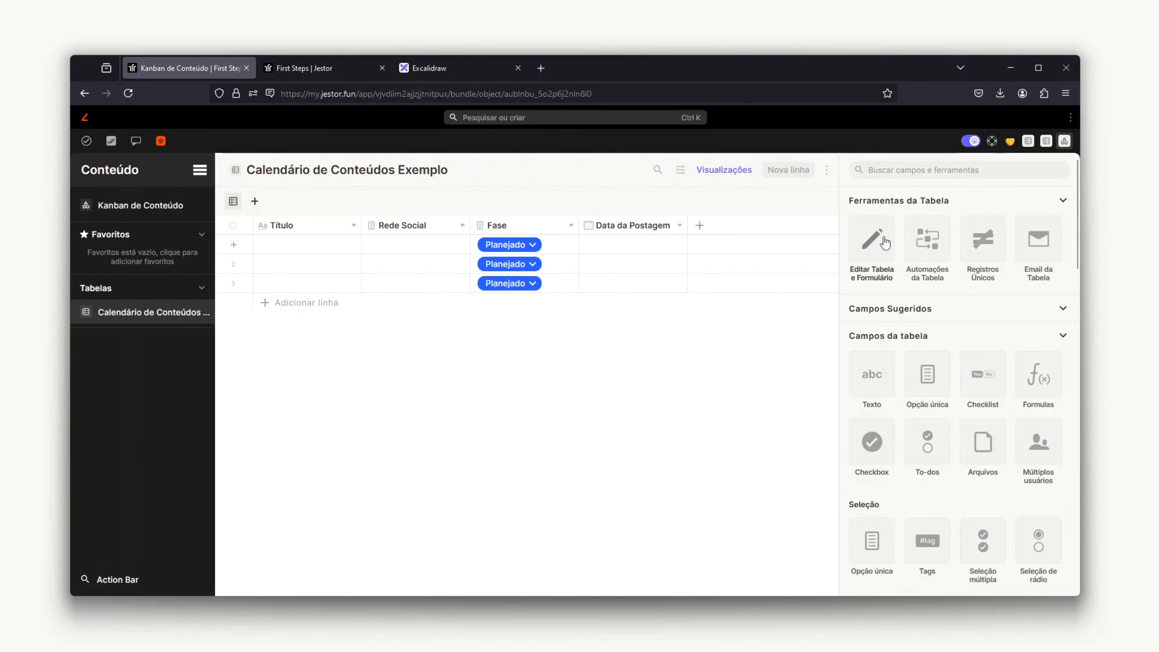
pyautogui.click(880, 260)
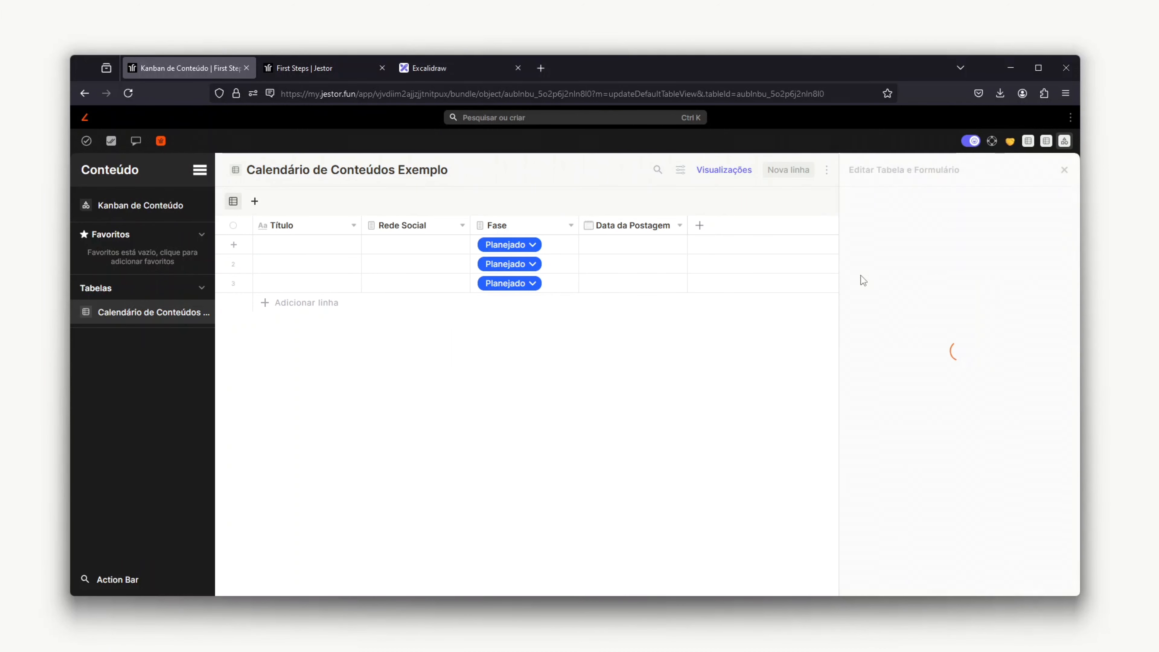
pyautogui.scroll(-1, 944, 342)
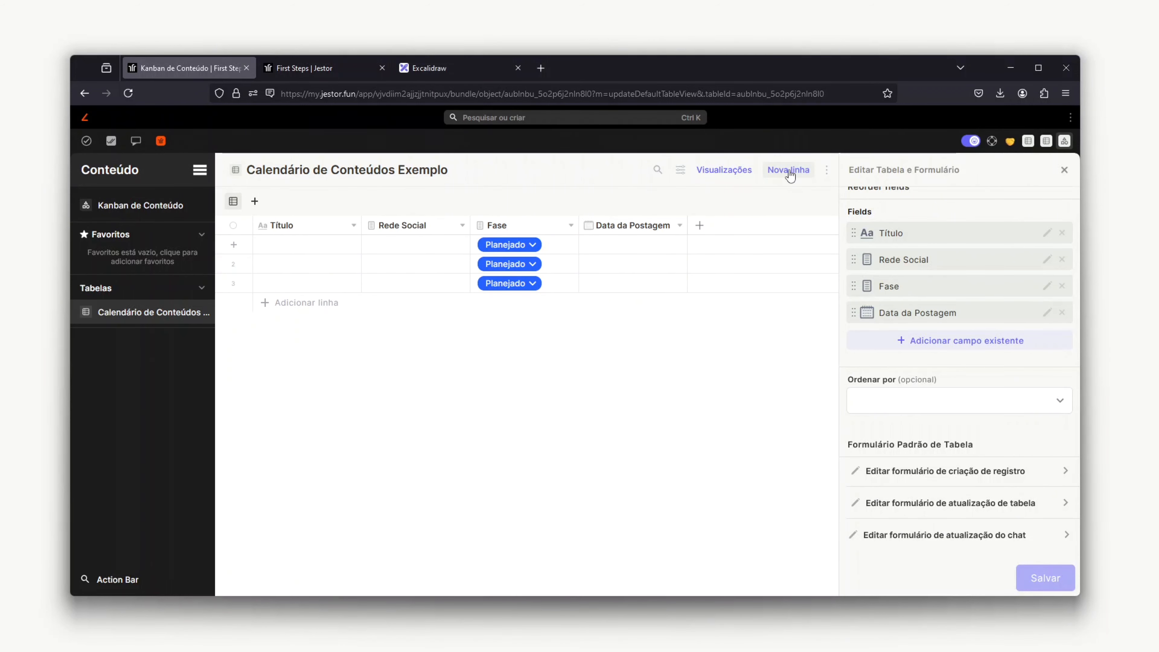
# View the table's record creation form and the first record's update form, closing both without changes
pyautogui.click(790, 173)
pyautogui.scroll(-1, 500, 320)
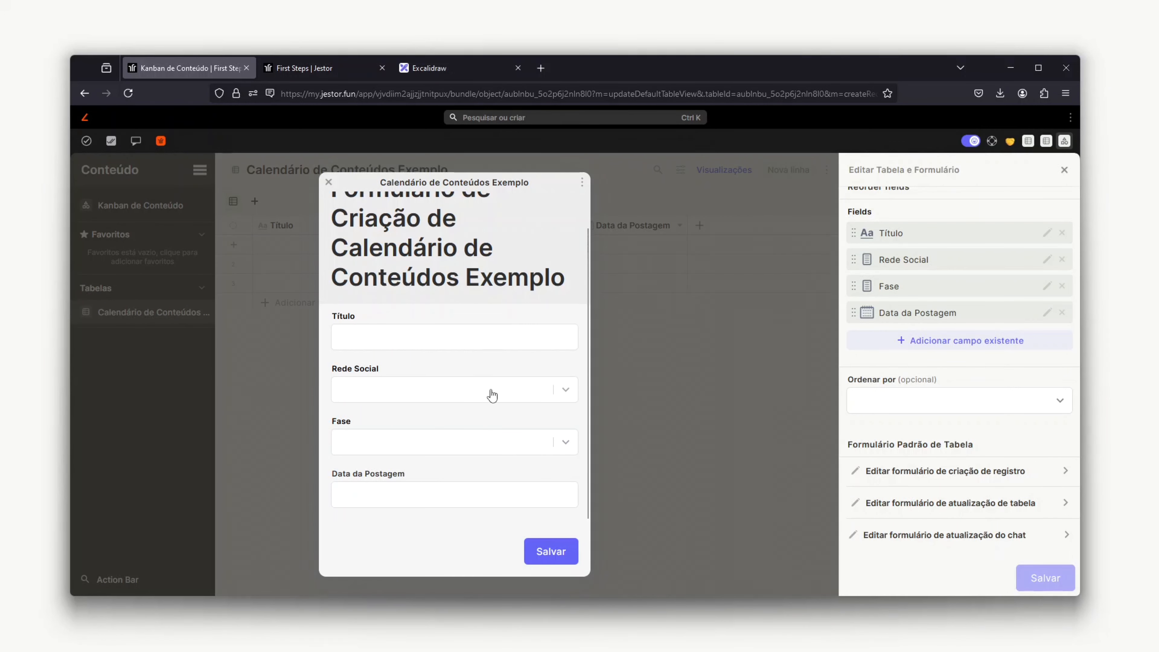
pyautogui.click(685, 355)
pyautogui.click(353, 248)
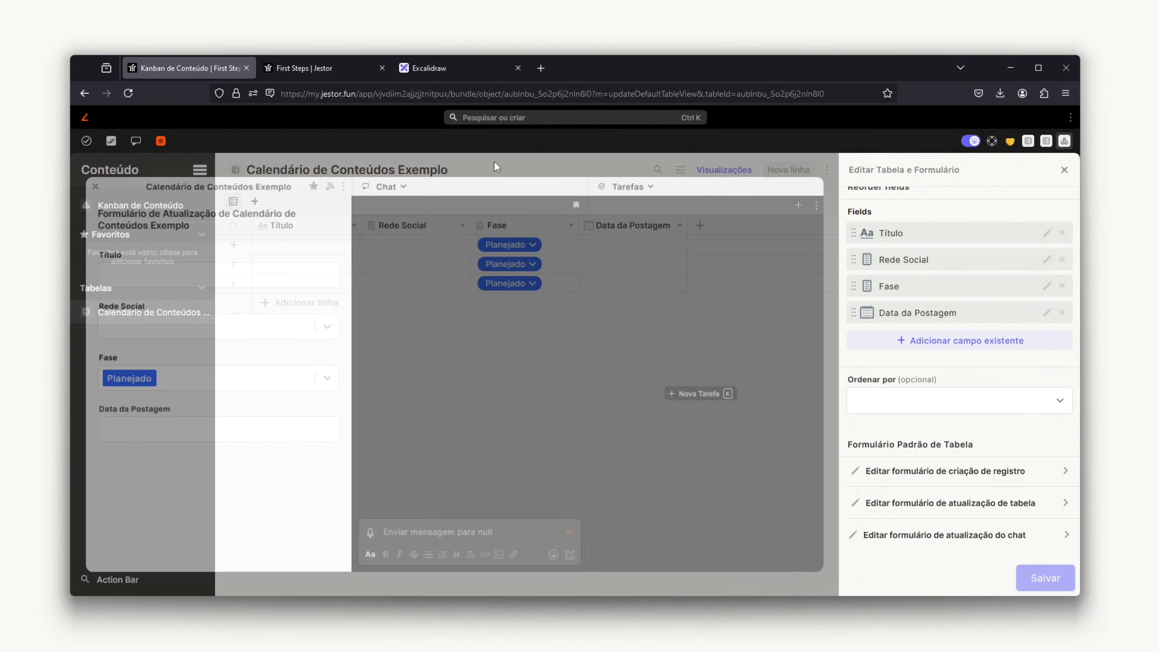
pyautogui.click(495, 165)
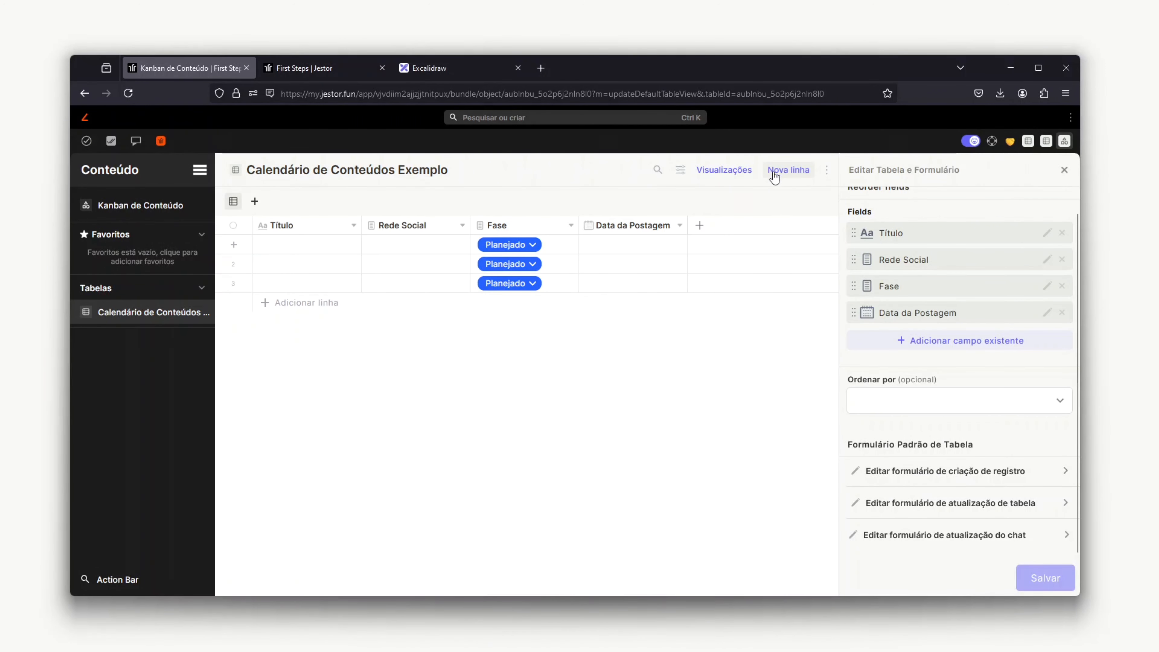
# Open the custom record creation form for editing and set its custom title to "Planejar Conteúdo"
pyautogui.click(958, 474)
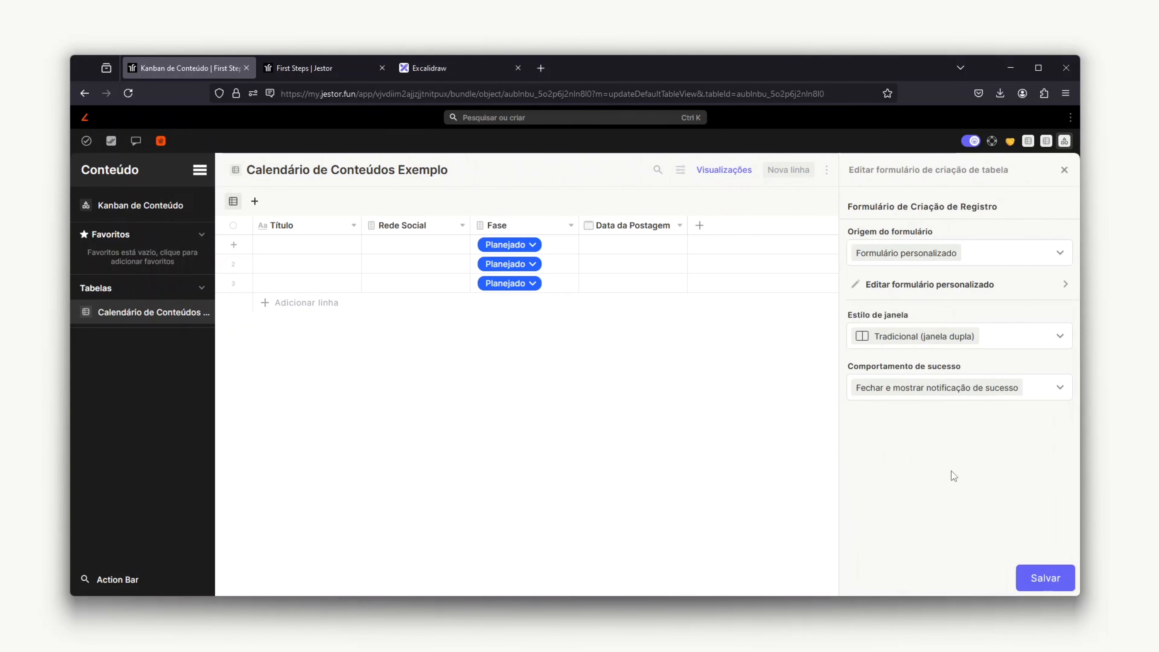
pyautogui.click(927, 295)
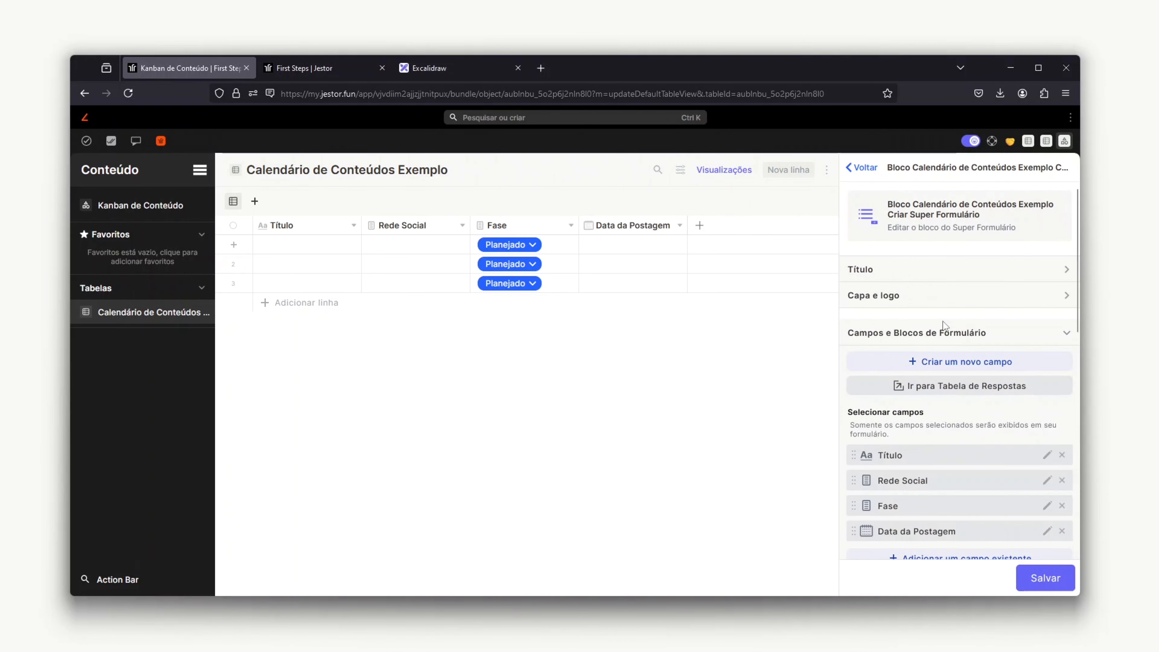
pyautogui.click(1053, 274)
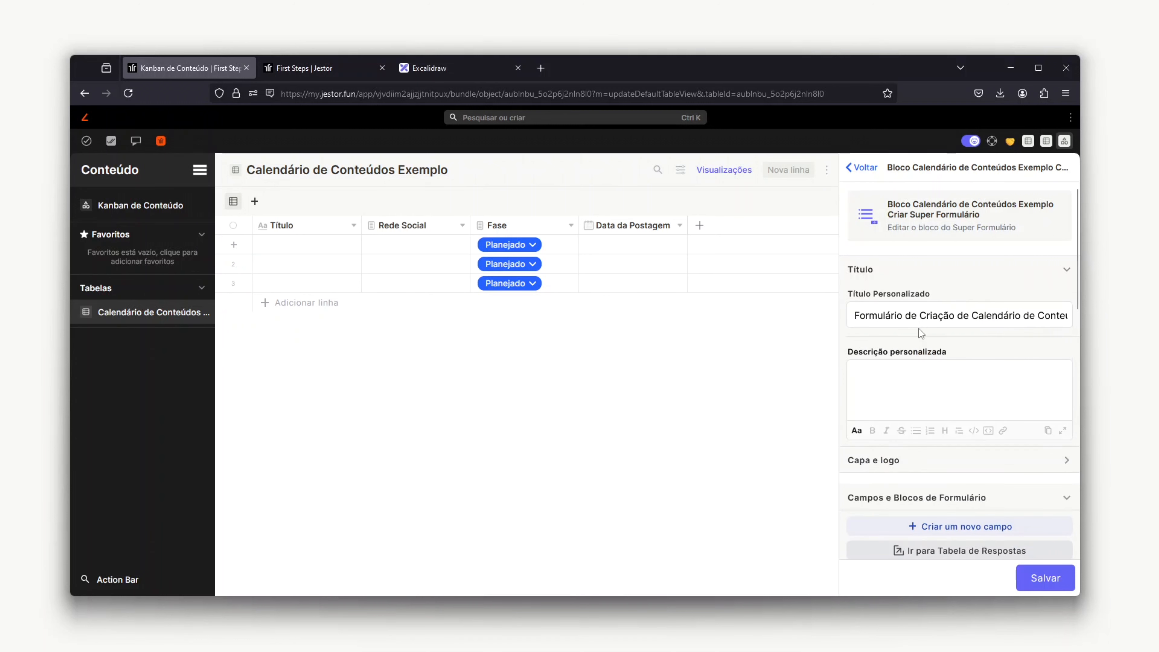
pyautogui.tripleClick(930, 318)
pyautogui.write('C')
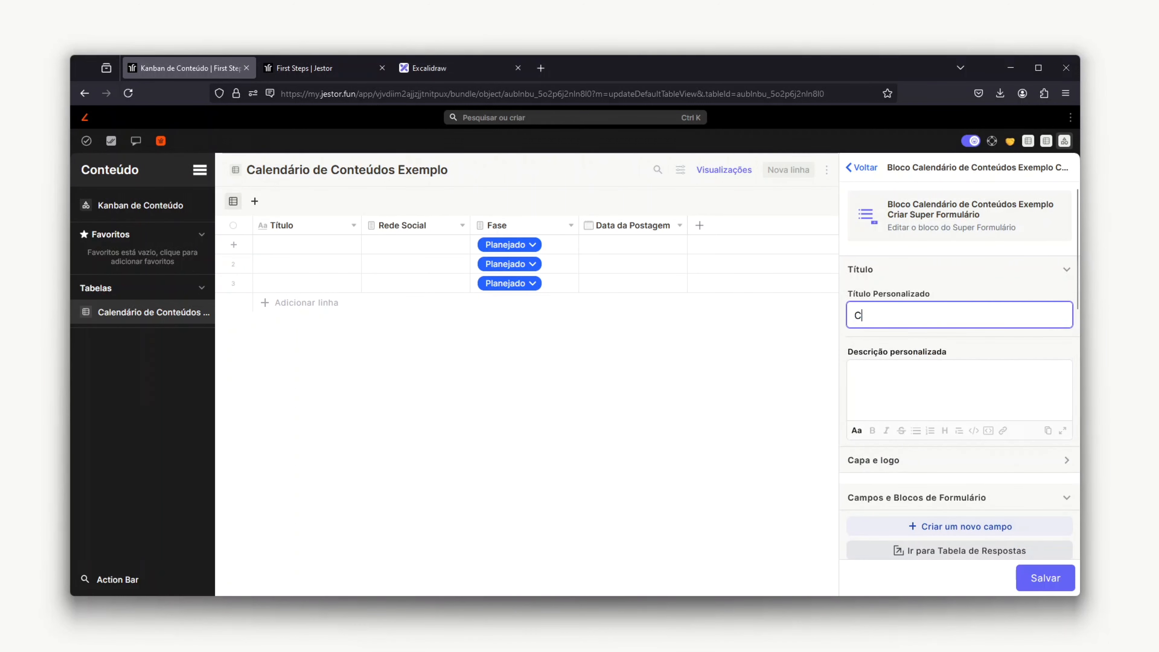
pyautogui.write('riar')
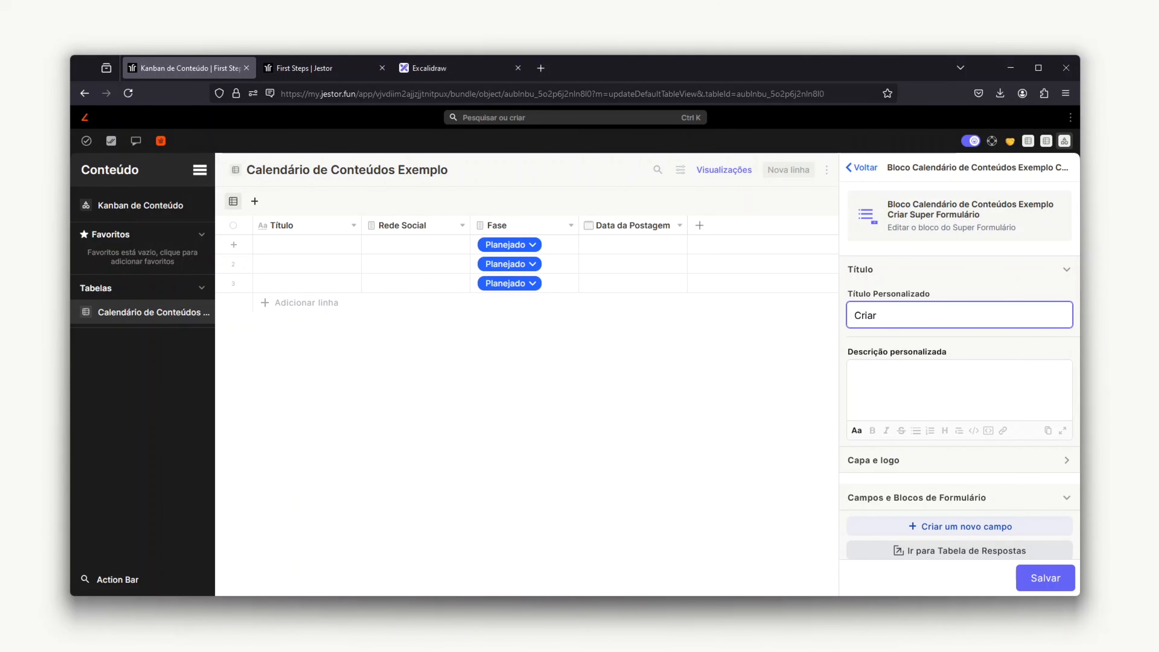
pyautogui.press('BackSpace')
pyautogui.press('BackSpace')
pyautogui.press('BackSpace')
pyautogui.press('BackSpace')
pyautogui.press('BackSpace')
pyautogui.write('Planejar Conteúdo')
# Reorder the creation form so Fase comes after Data da Postagem, and make the Título field mandatory
pyautogui.scroll(-6, 883, 360)
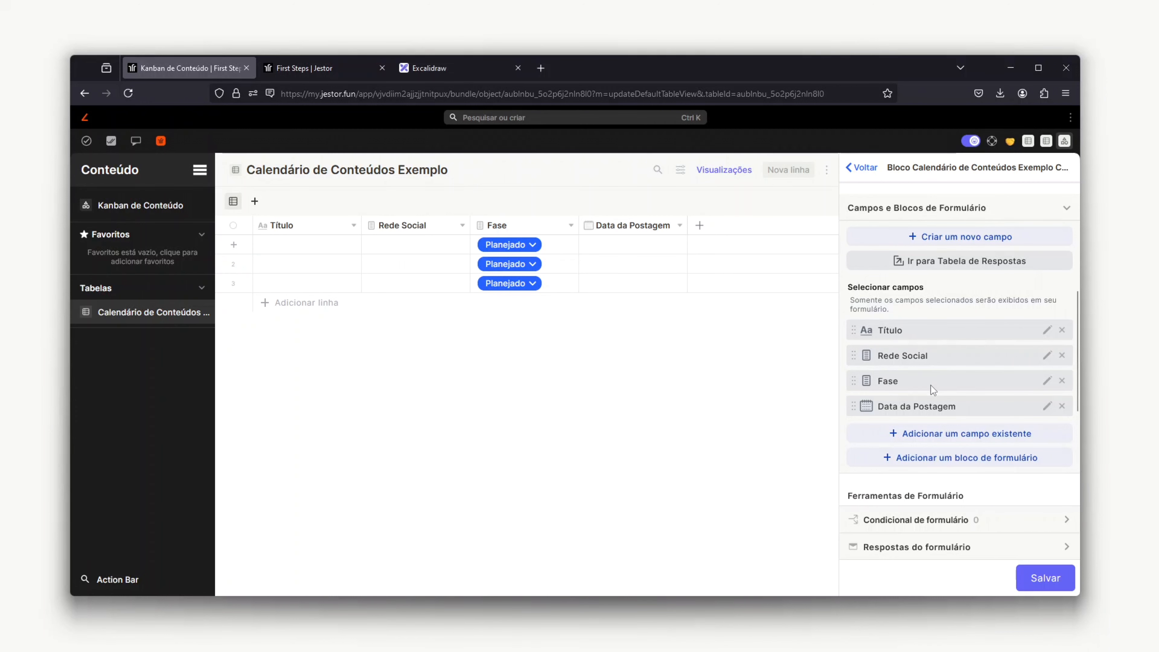
pyautogui.moveTo(923, 384); pyautogui.dragTo(932, 405)
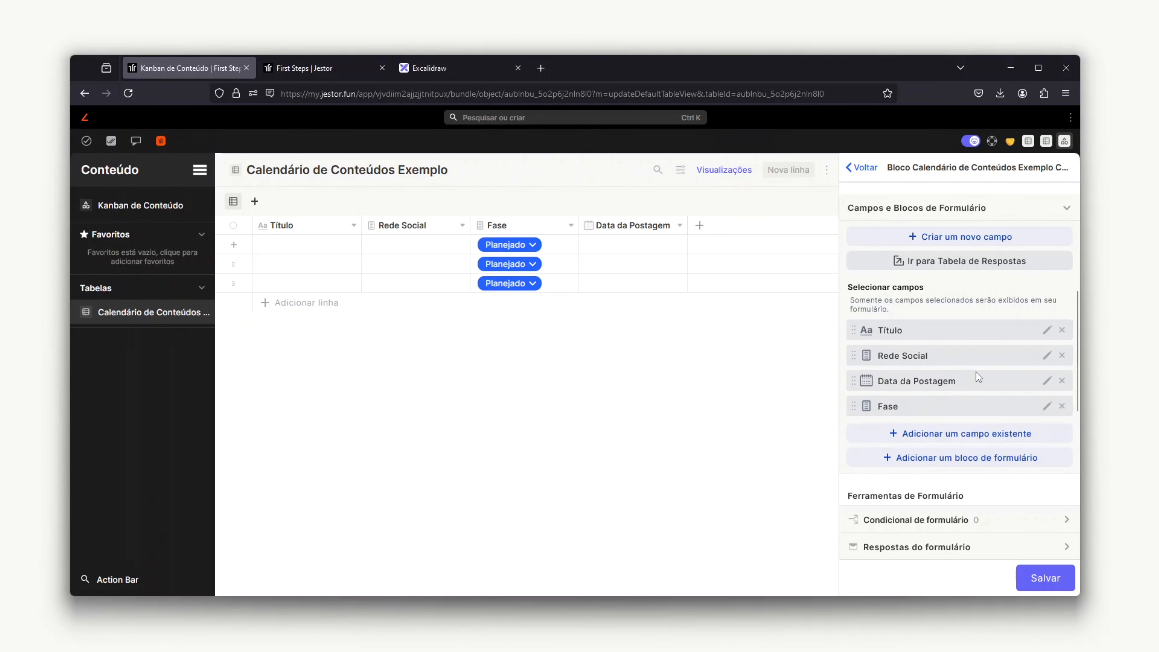
pyautogui.click(1047, 329)
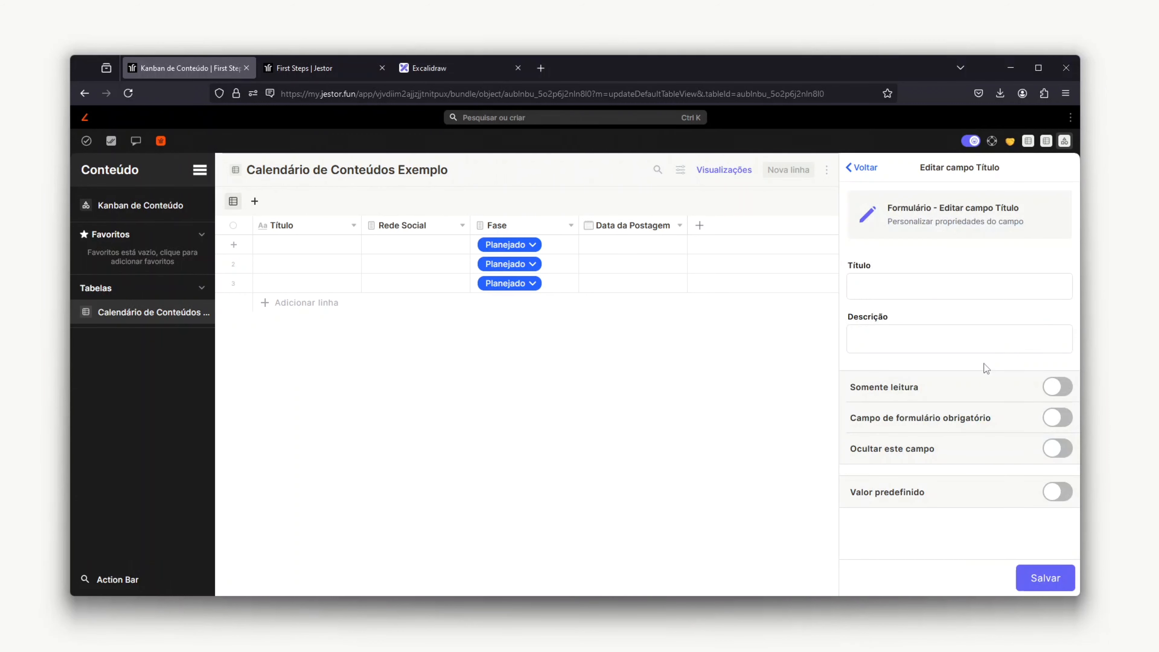
pyautogui.click(1053, 421)
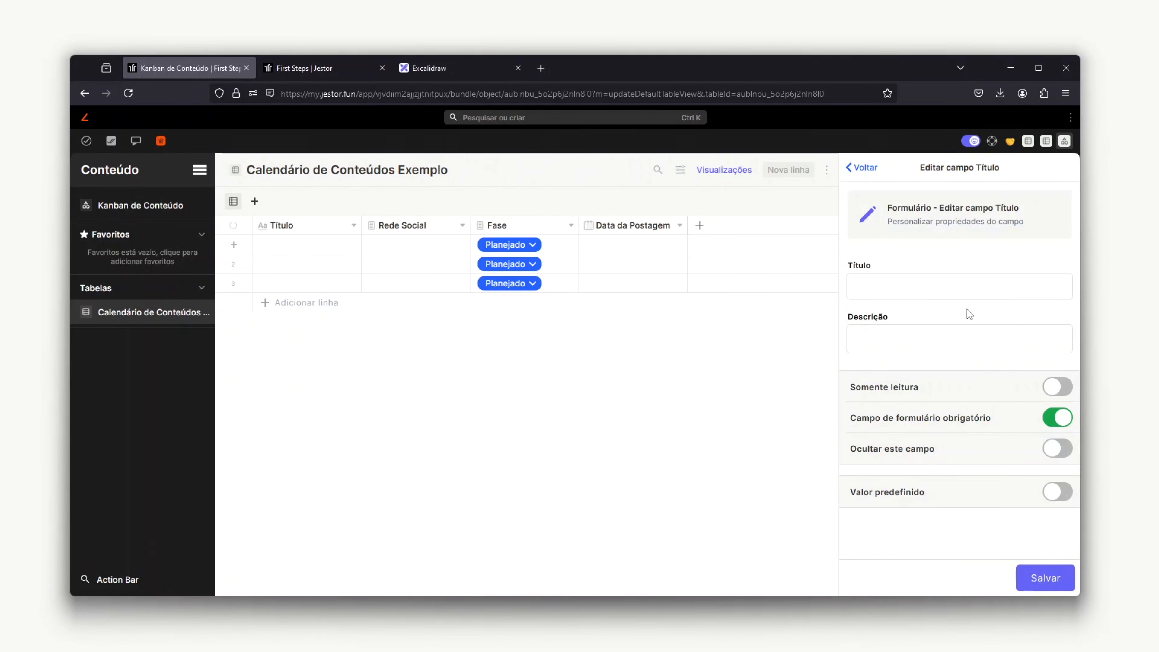
pyautogui.click(1058, 579)
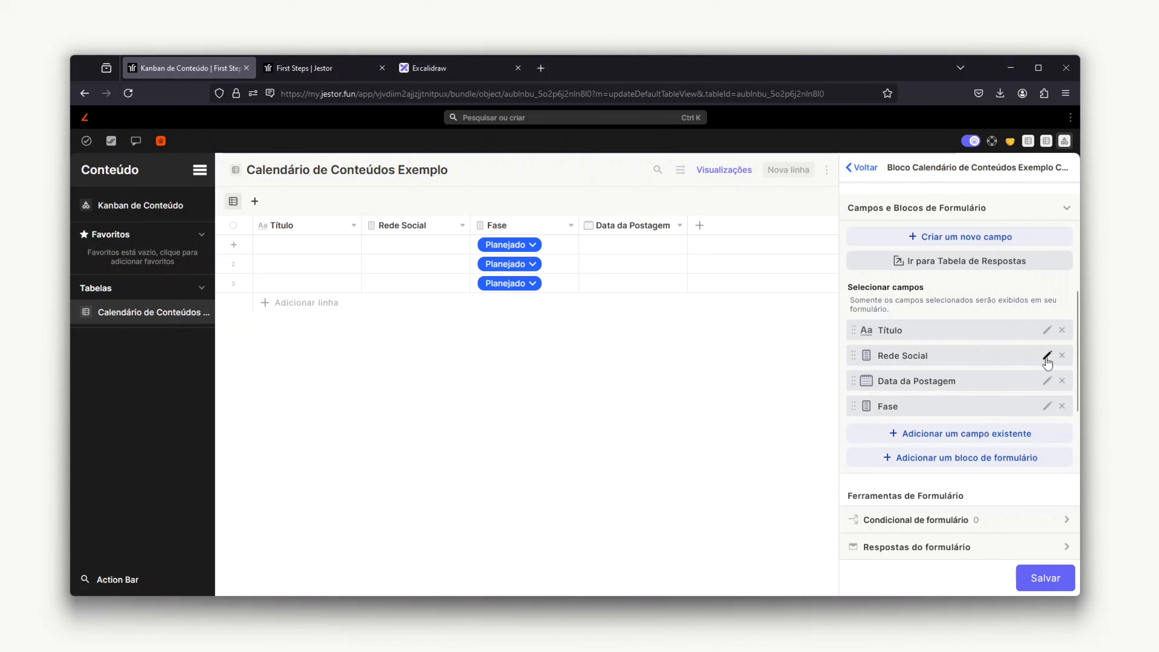
# Check how the Rede Social field's options are presented in the new record form, then close the form
pyautogui.click(799, 173)
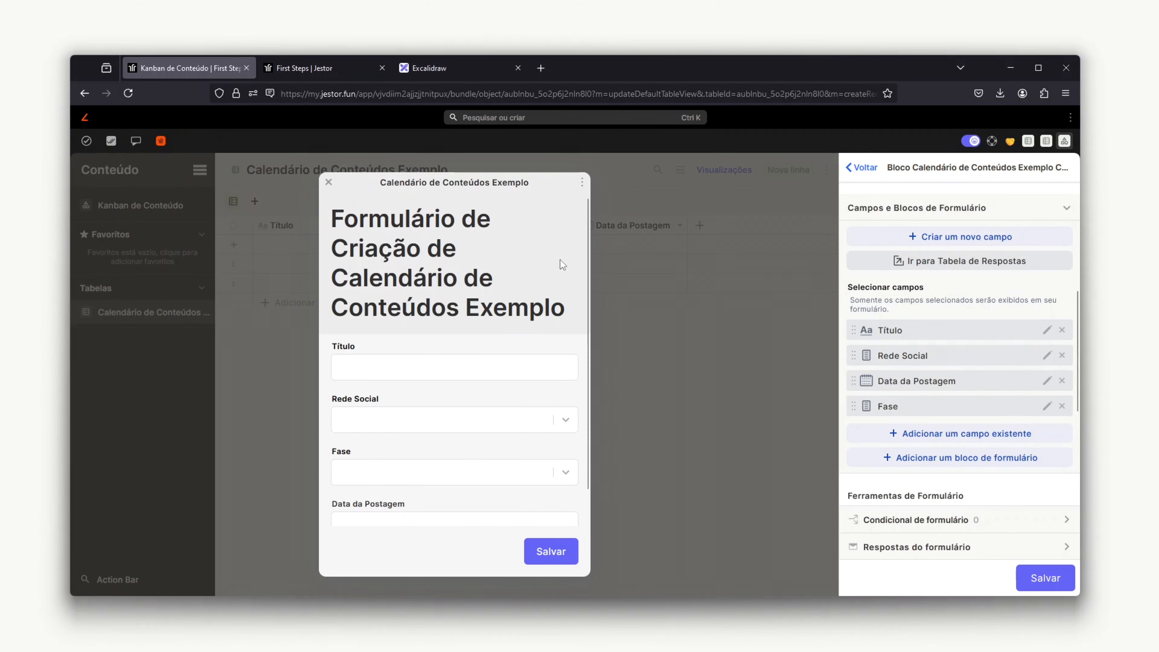
pyautogui.click(446, 420)
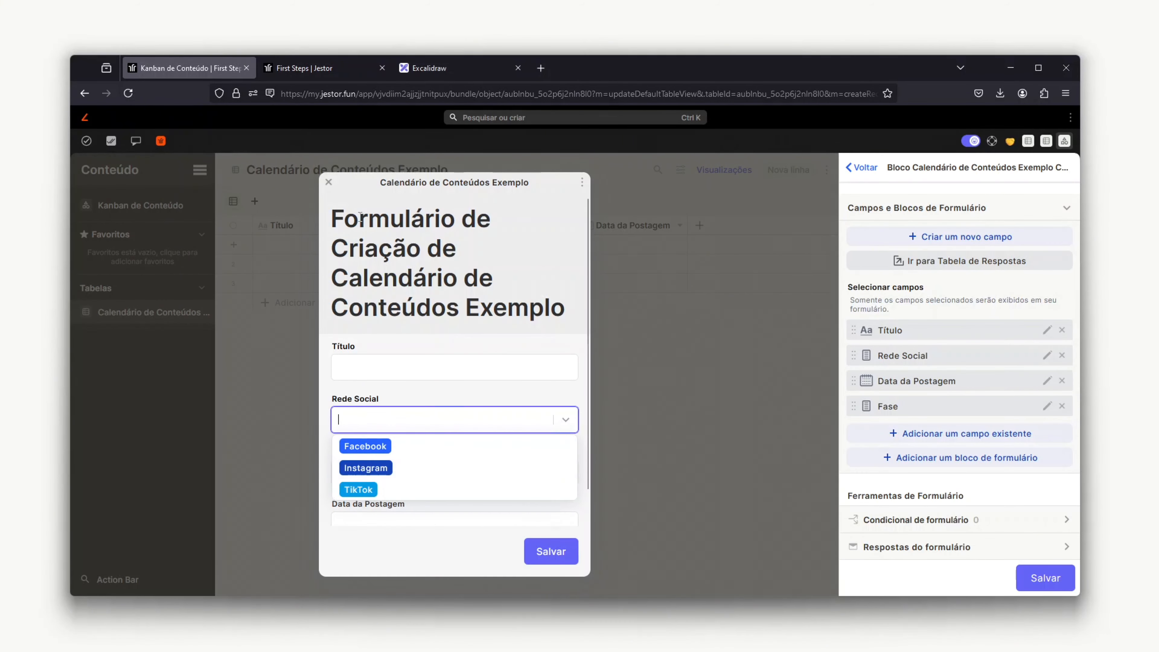
pyautogui.click(329, 181)
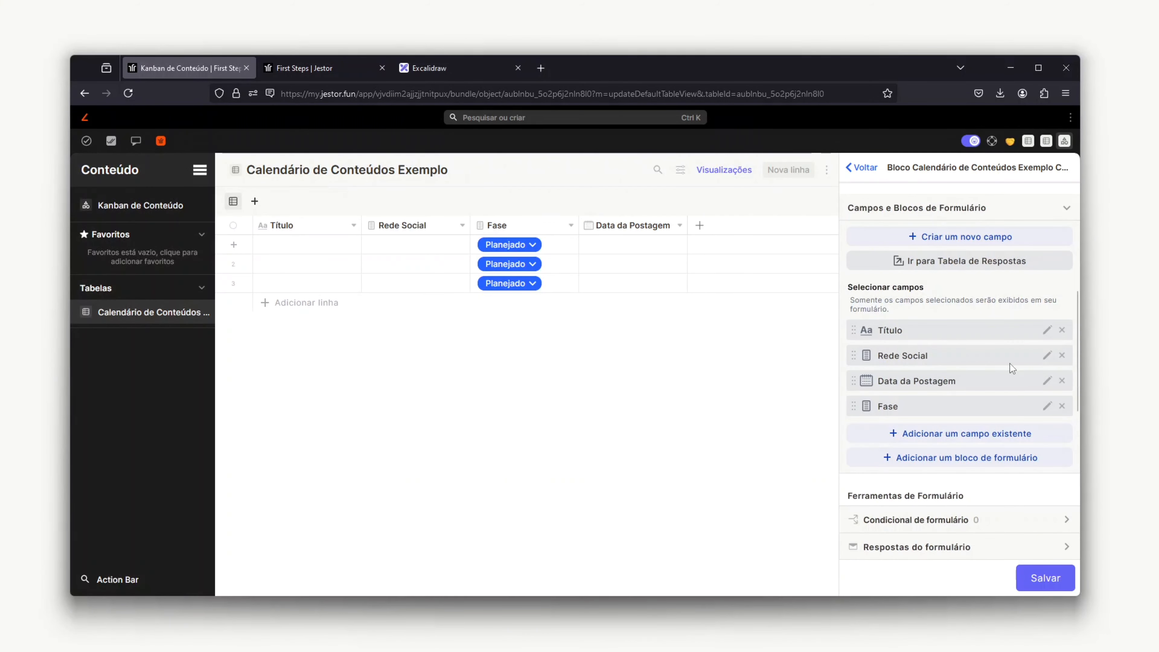
# Set the creation form's Rede Social field to display as Radio vertical and save the field
pyautogui.click(1049, 357)
pyautogui.click(944, 432)
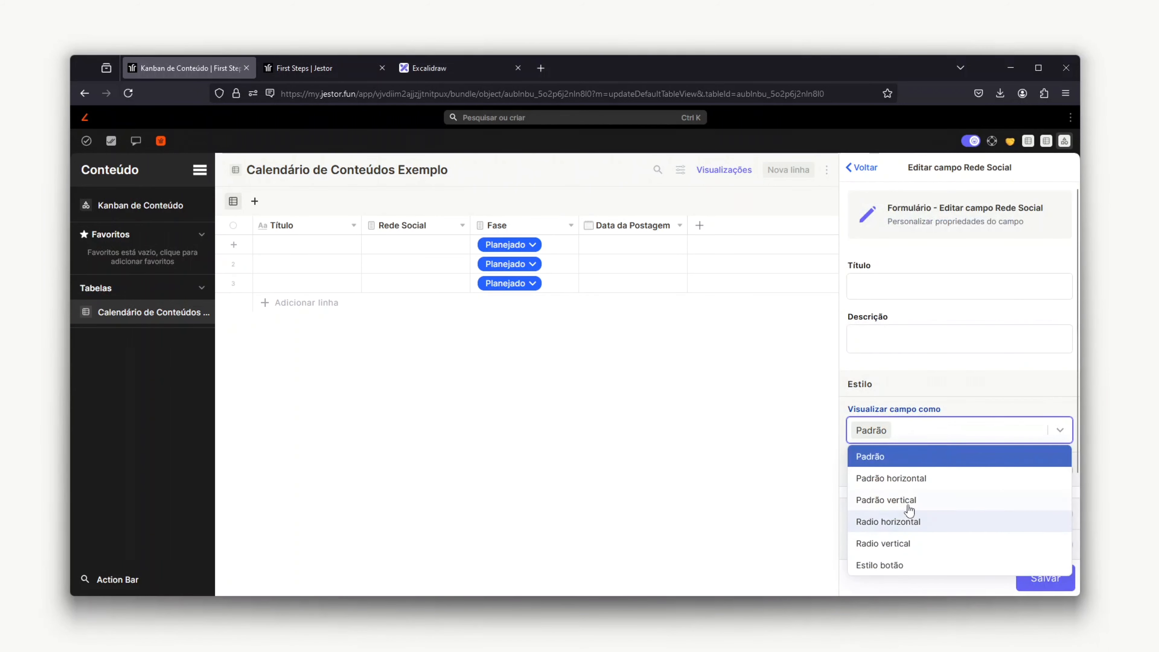
pyautogui.click(898, 544)
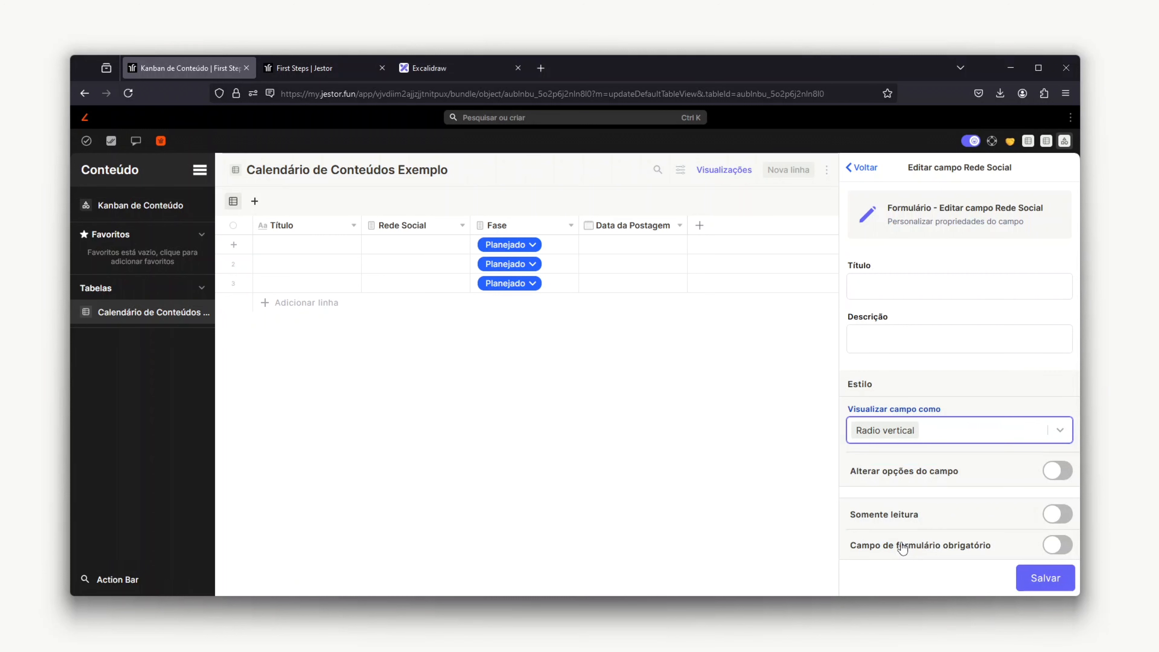
pyautogui.click(1022, 578)
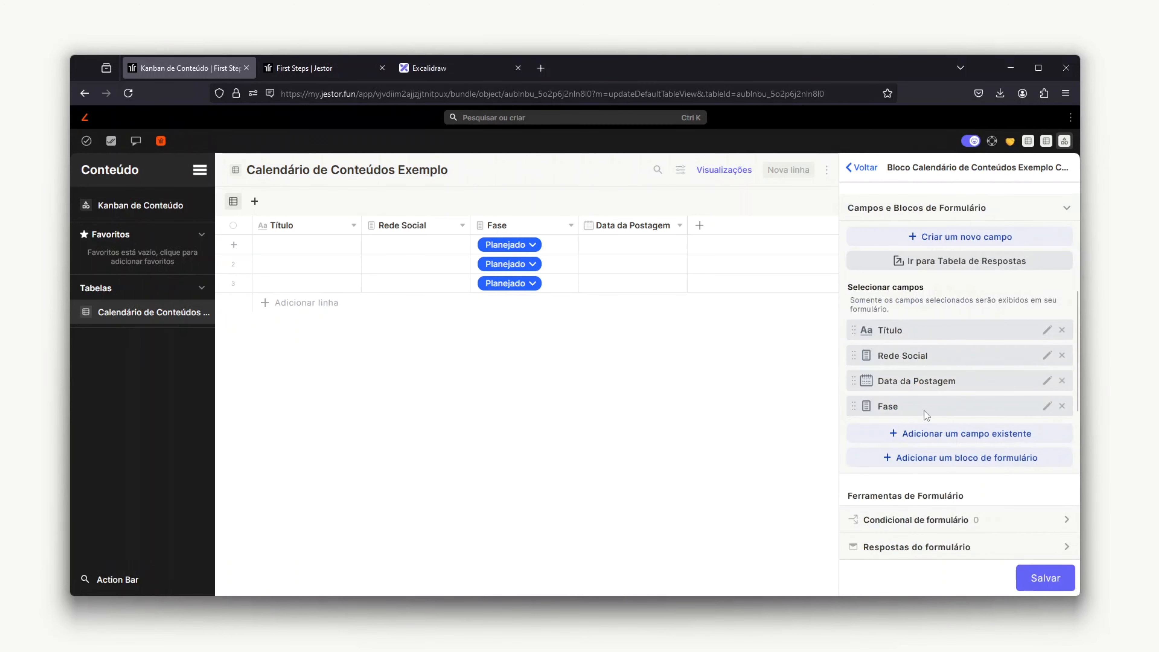
# Give the form's Fase field the preset value Planejado, hide the field, and save both the field and the creation form
pyautogui.scroll(-2, 932, 380)
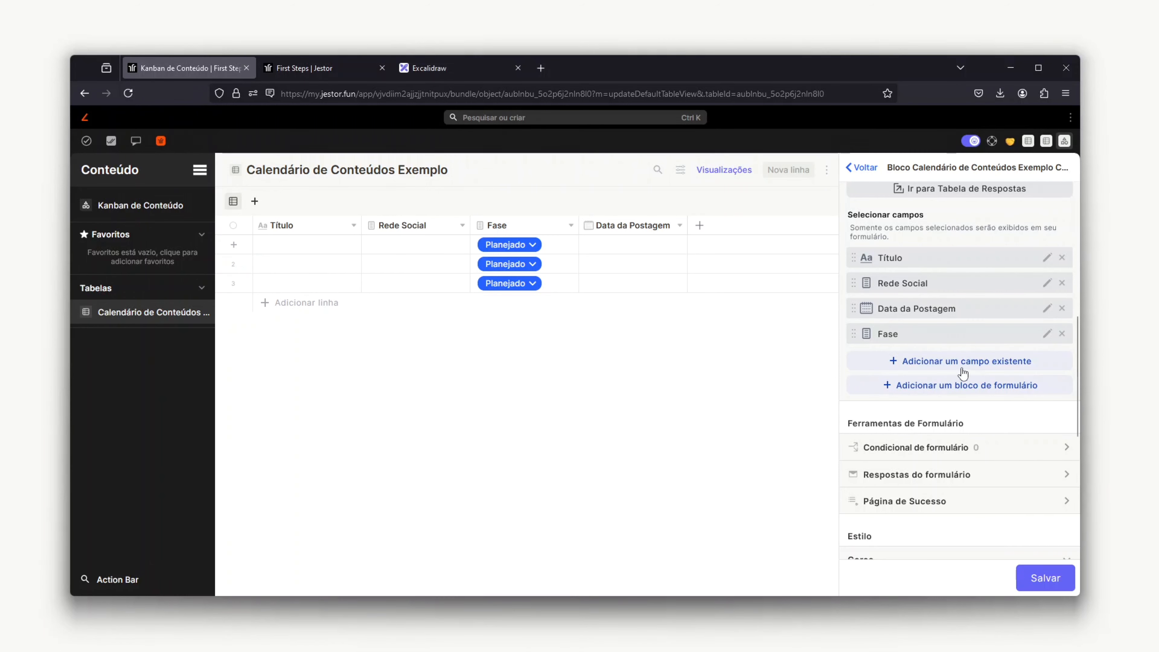
pyautogui.click(1047, 335)
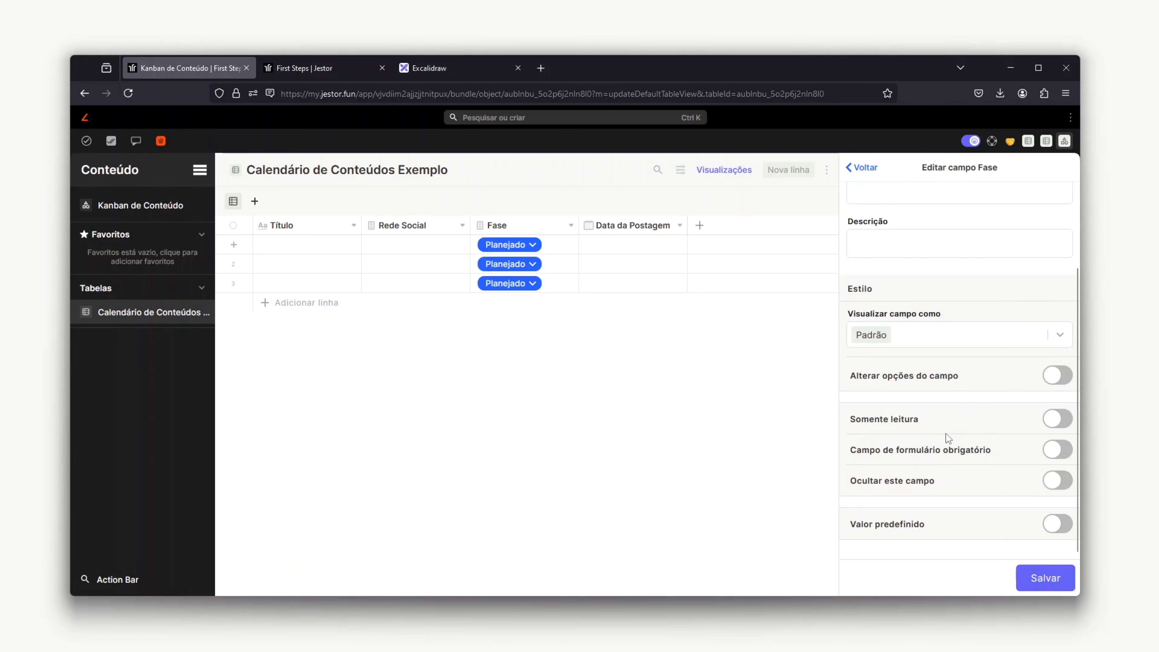
pyautogui.click(1050, 531)
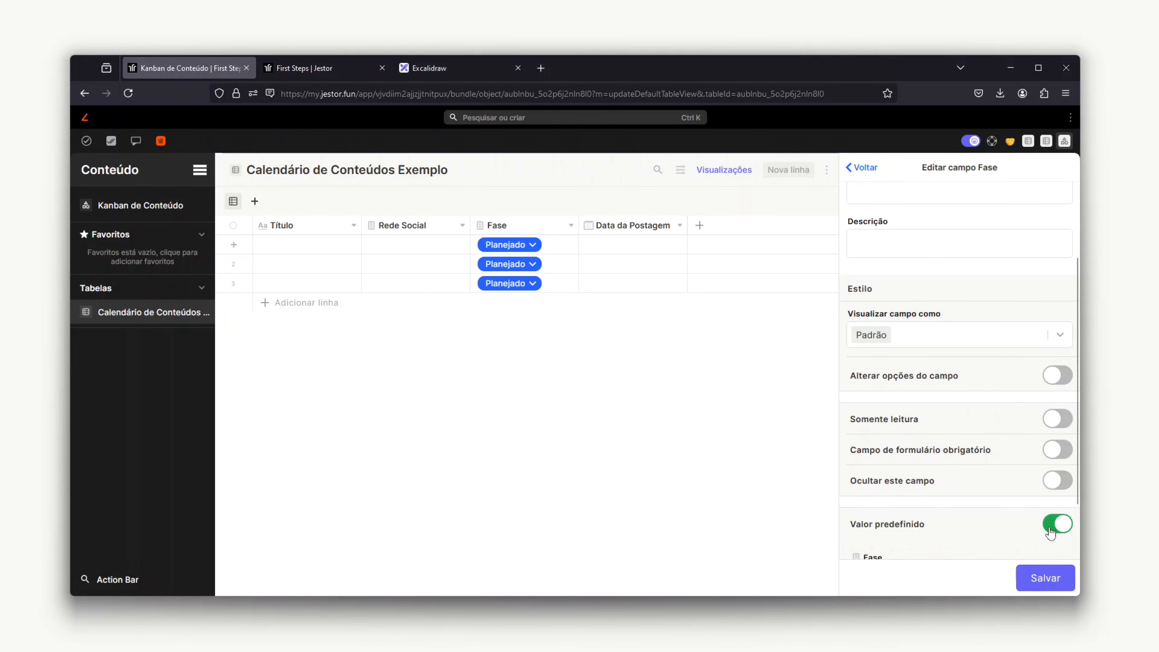
pyautogui.scroll(-2, 1009, 494)
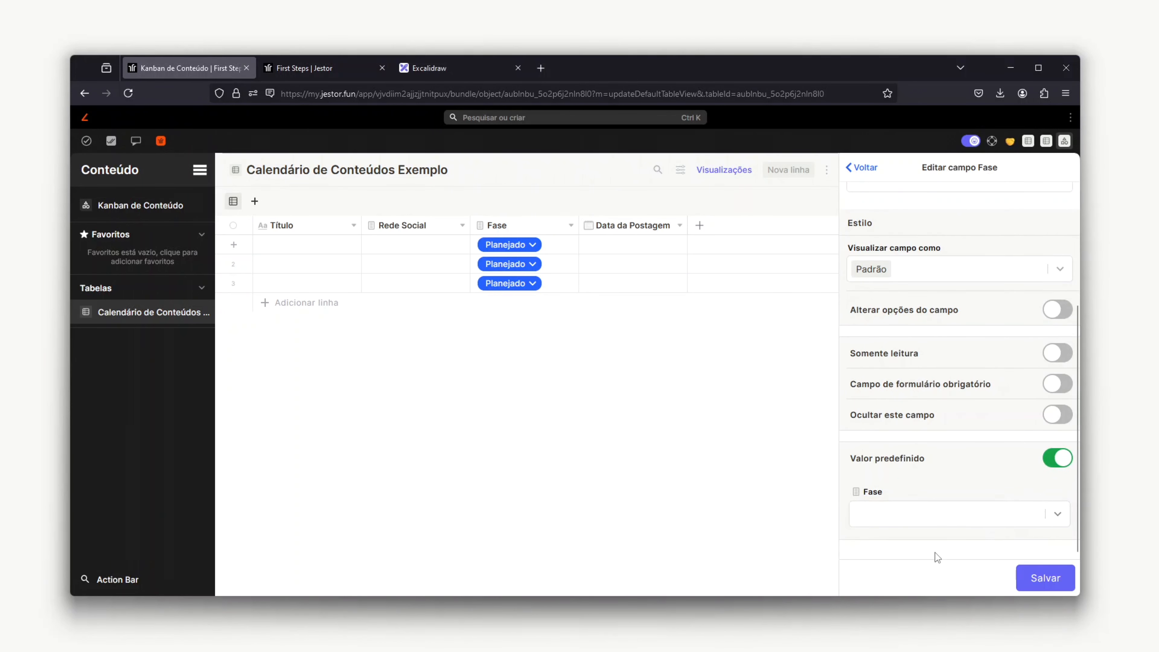
pyautogui.click(950, 520)
pyautogui.click(885, 420)
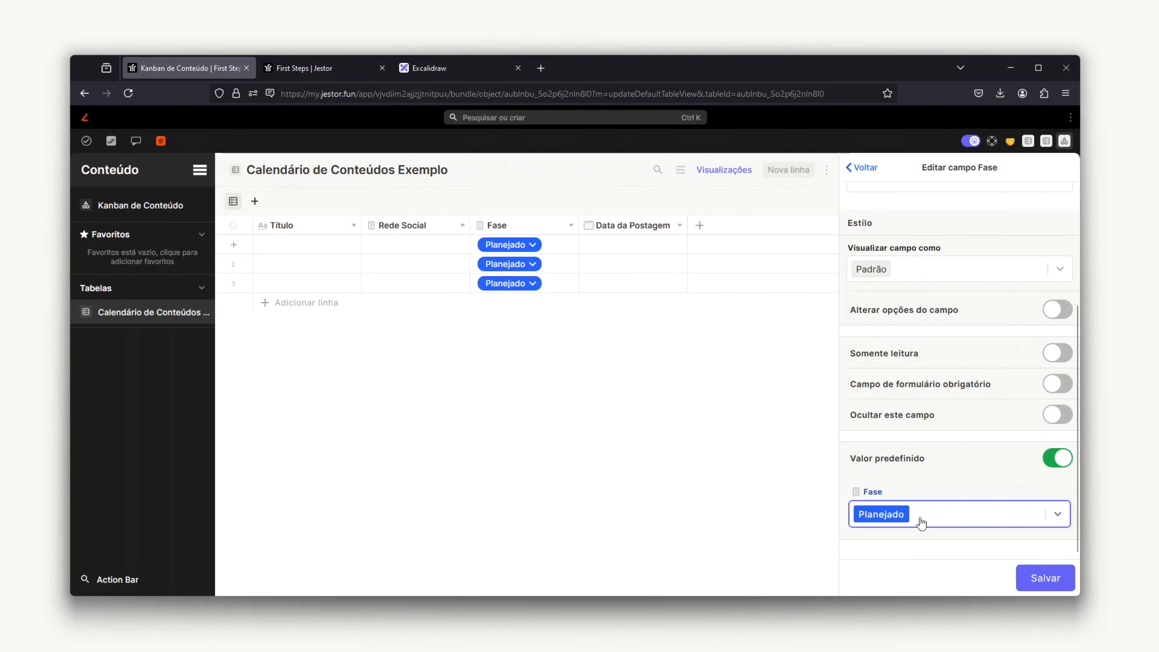
pyautogui.click(1055, 416)
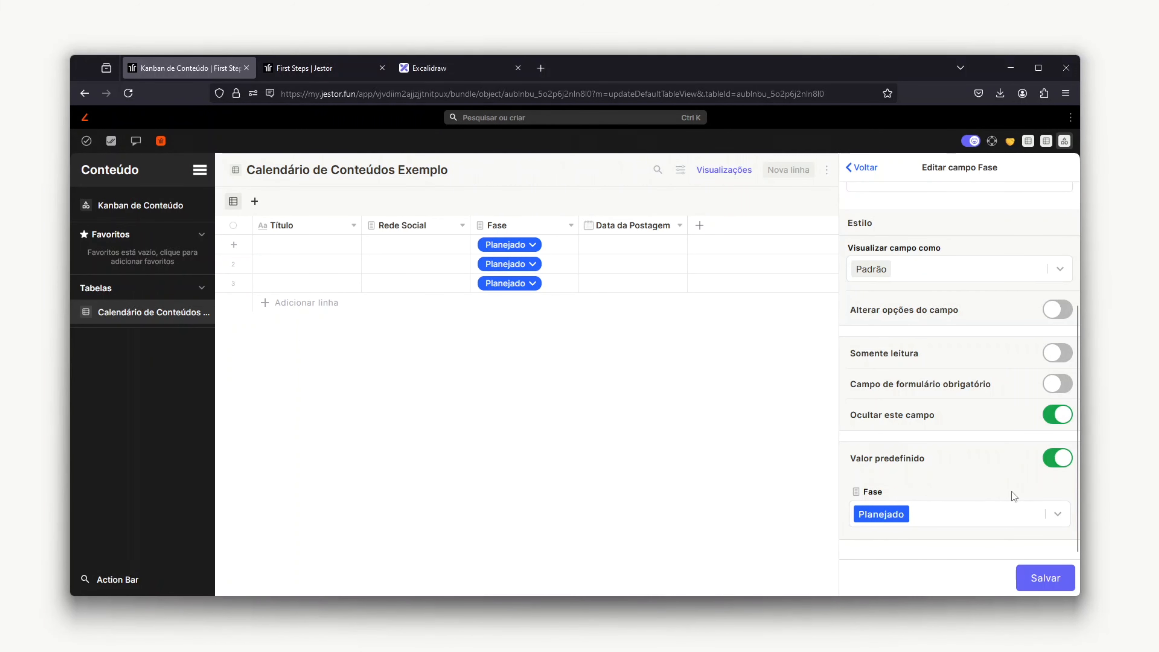
pyautogui.click(1045, 576)
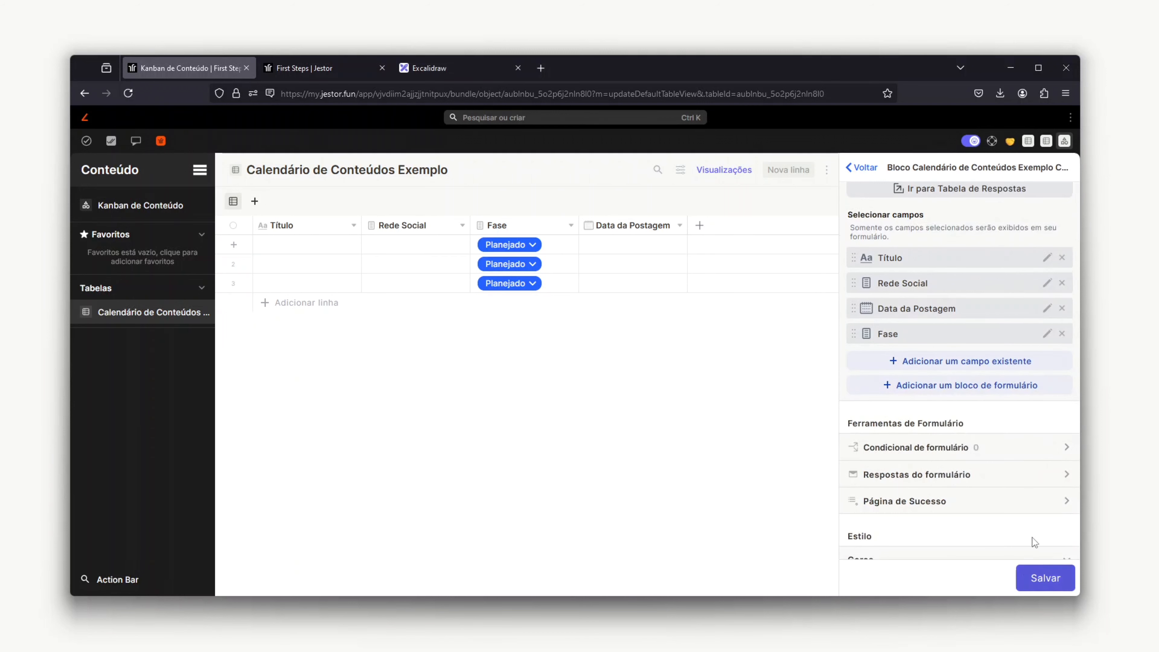
pyautogui.click(1041, 579)
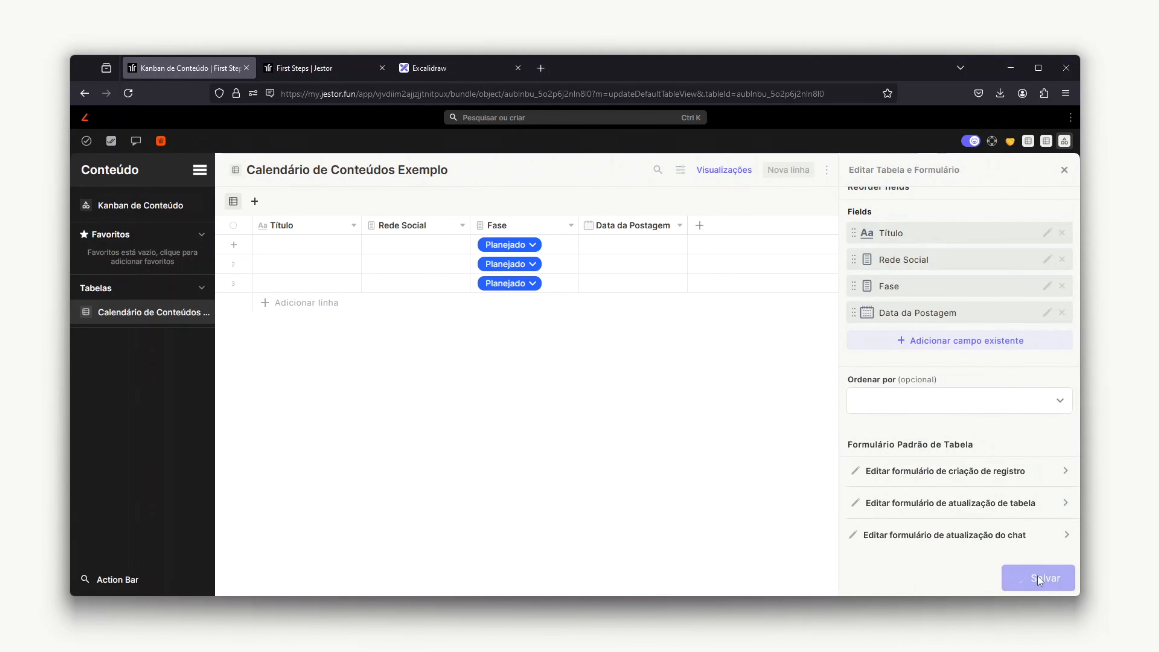
# Create a new record through the form with the title "Exemplo" and Facebook as Rede Social
pyautogui.click(795, 173)
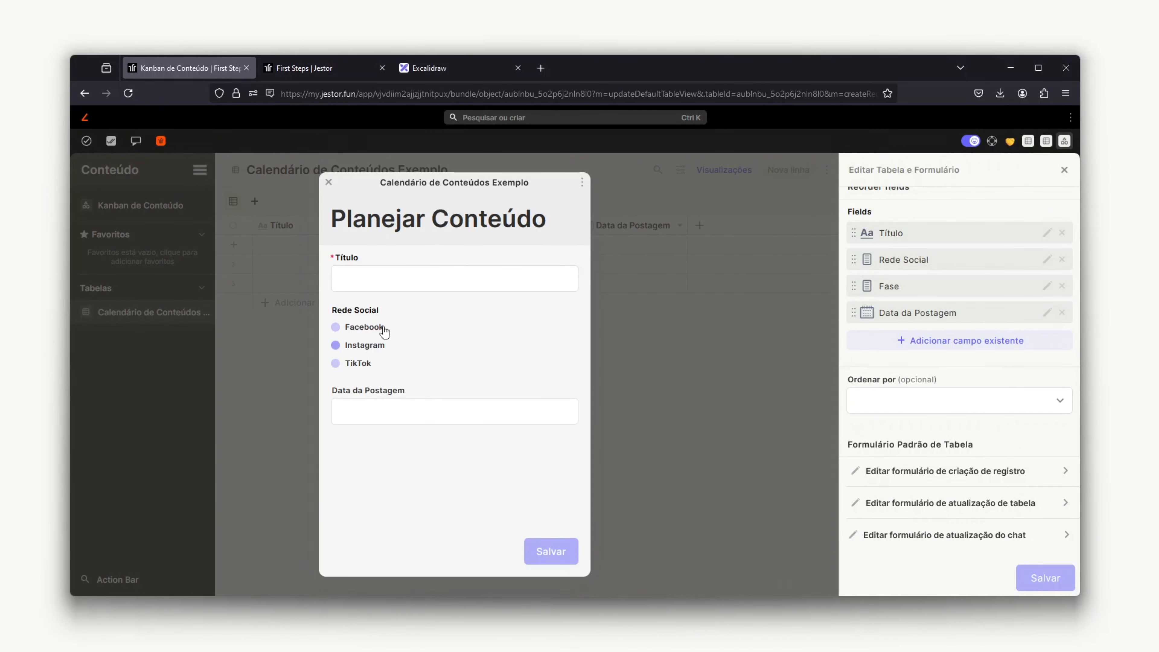
pyautogui.click(346, 330)
pyautogui.click(386, 283)
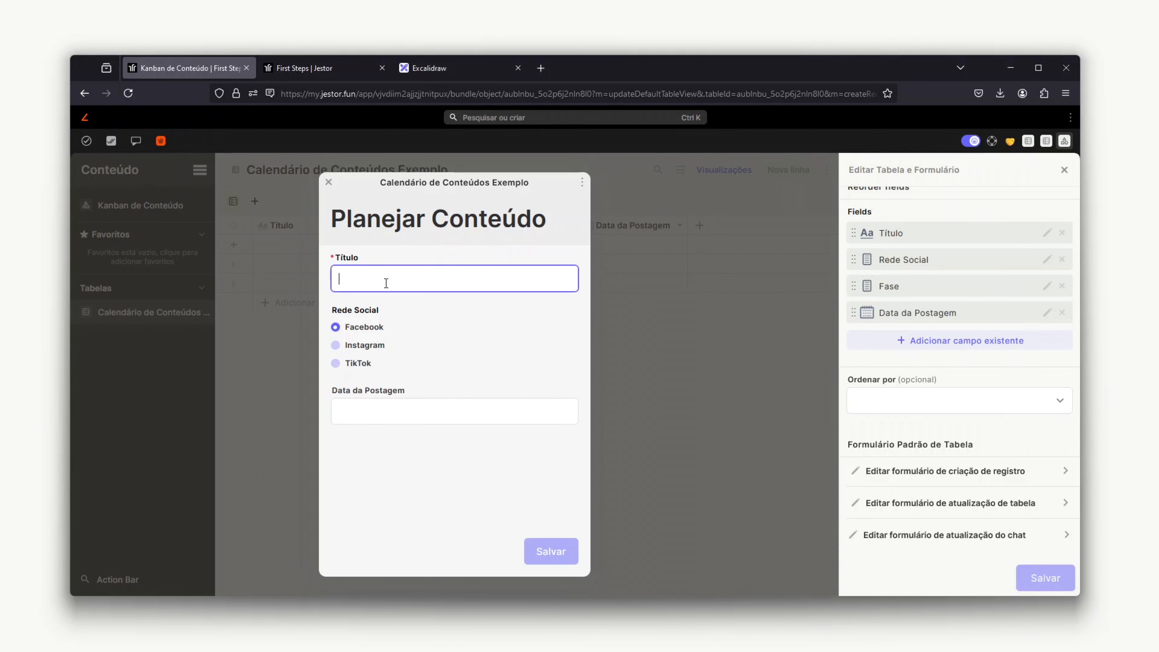
pyautogui.write('Exemplo')
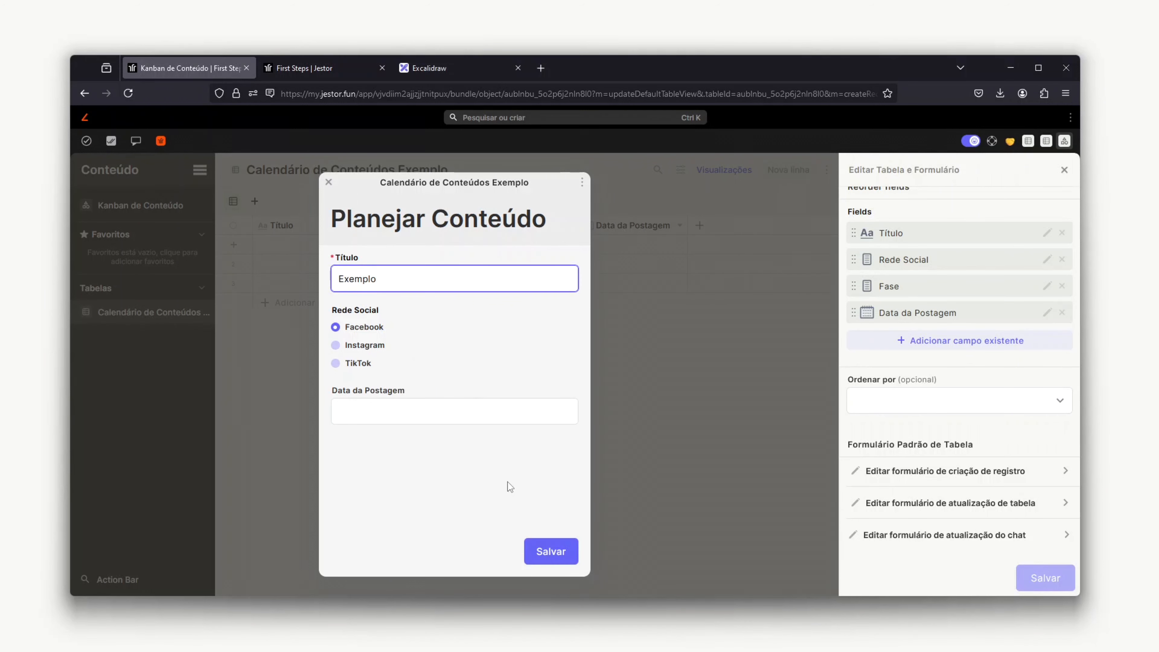
pyautogui.click(524, 551)
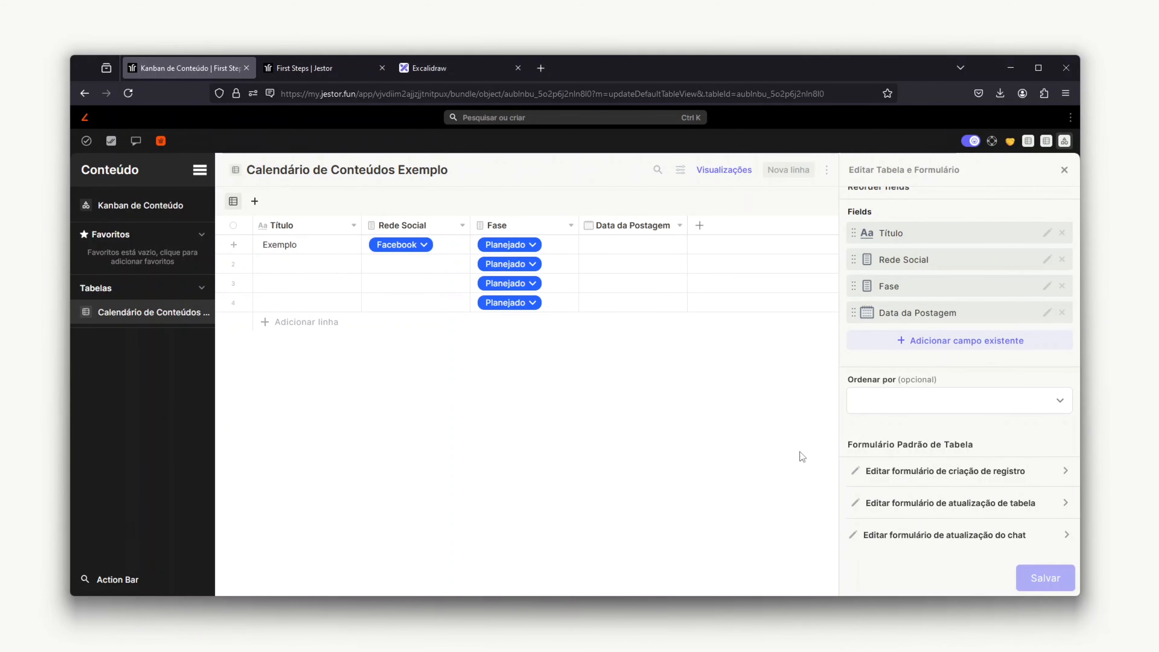
# Add a section titled "Informações Principais" to the custom record creation form and place its start above all the fields
pyautogui.click(926, 473)
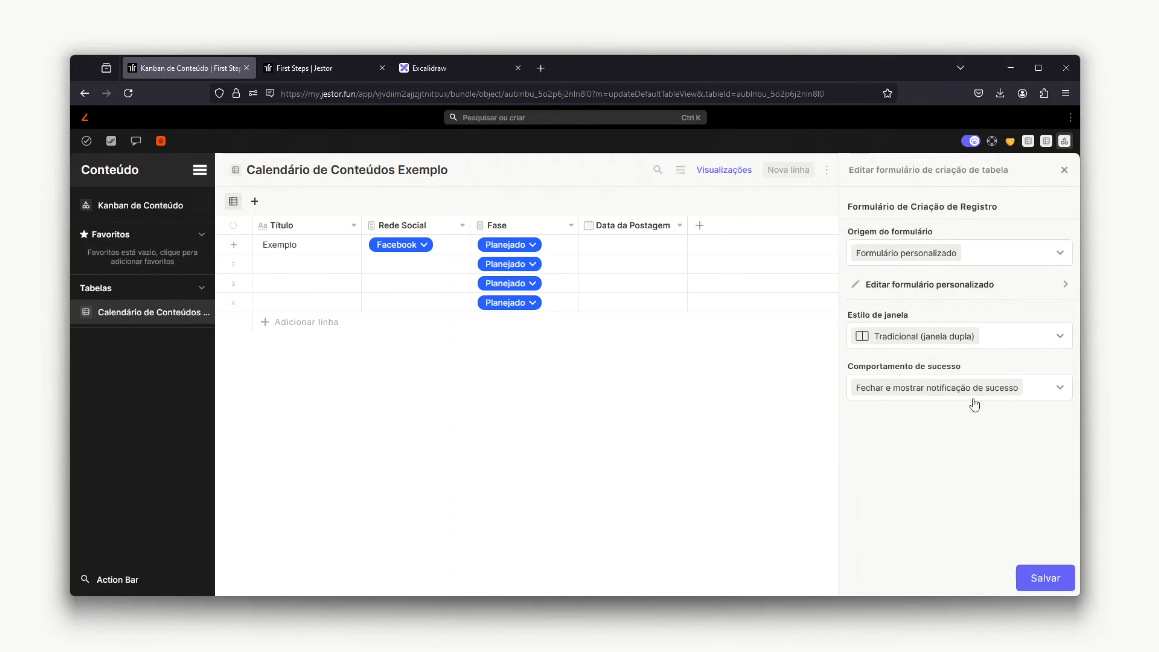
pyautogui.click(927, 287)
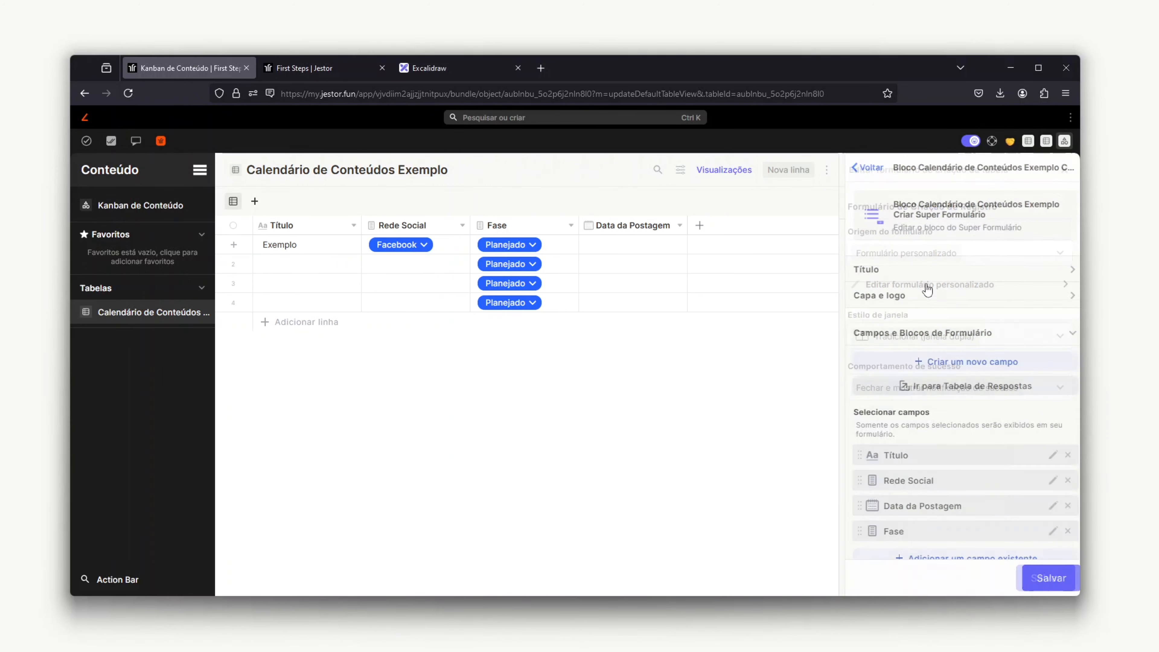
pyautogui.scroll(-2, 926, 288)
pyautogui.scroll(-2, 924, 296)
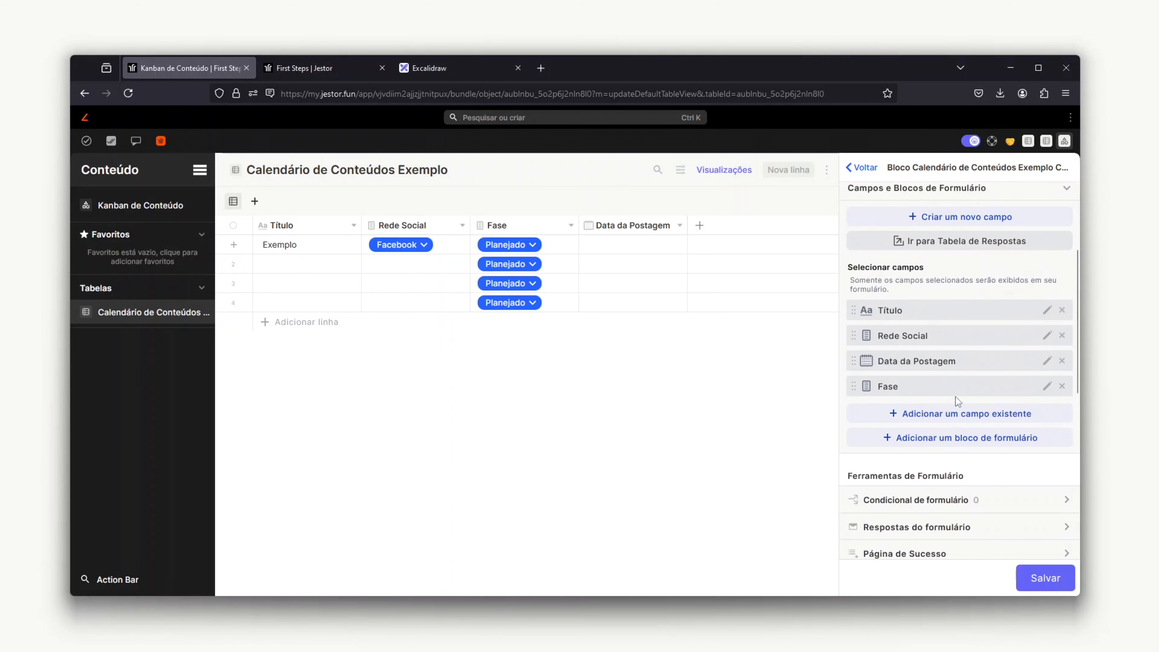
pyautogui.click(945, 439)
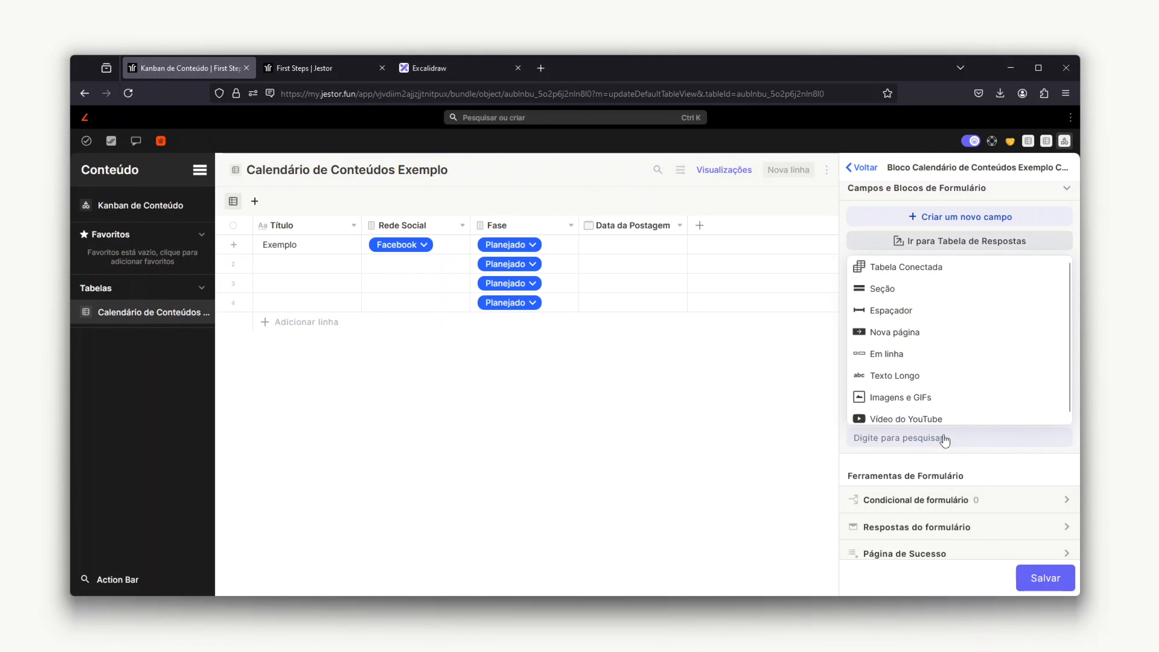
pyautogui.click(867, 291)
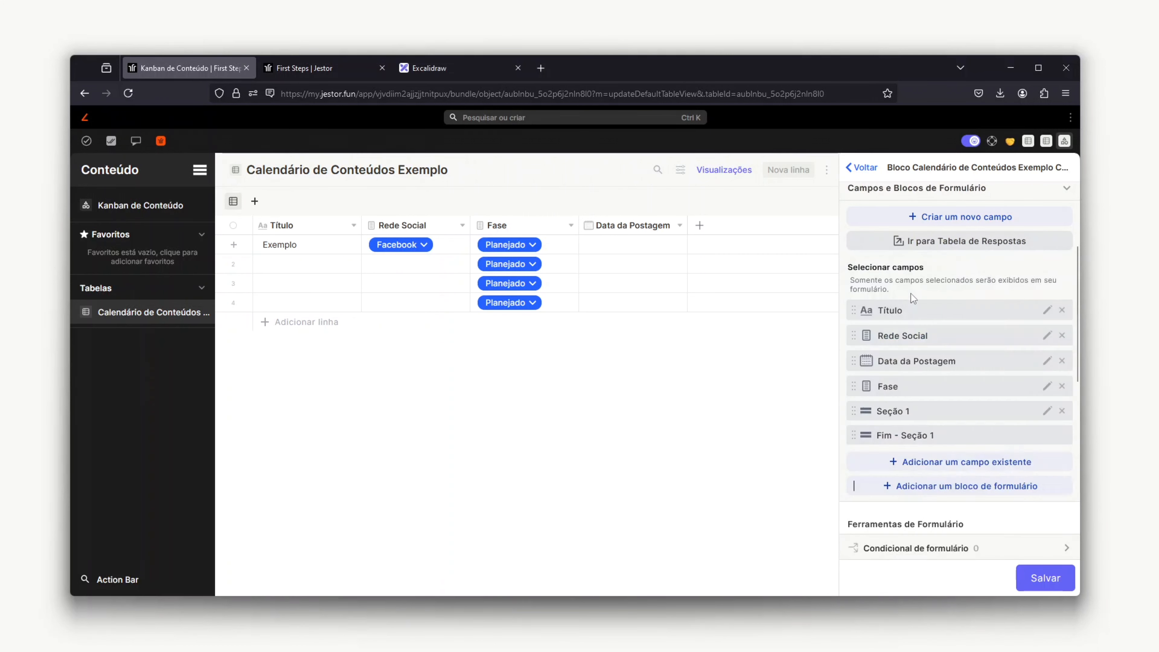
pyautogui.tripleClick(901, 286)
pyautogui.write('Informações Prin')
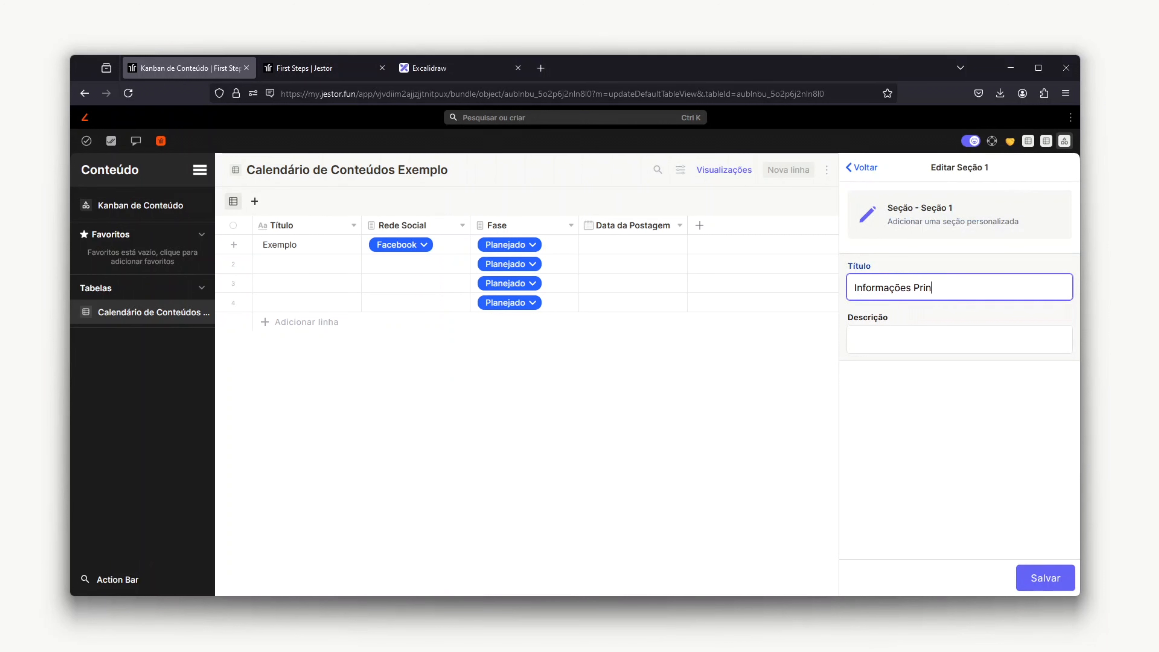
pyautogui.write('cipais')
pyautogui.click(1023, 576)
pyautogui.moveTo(913, 418); pyautogui.dragTo(895, 315)
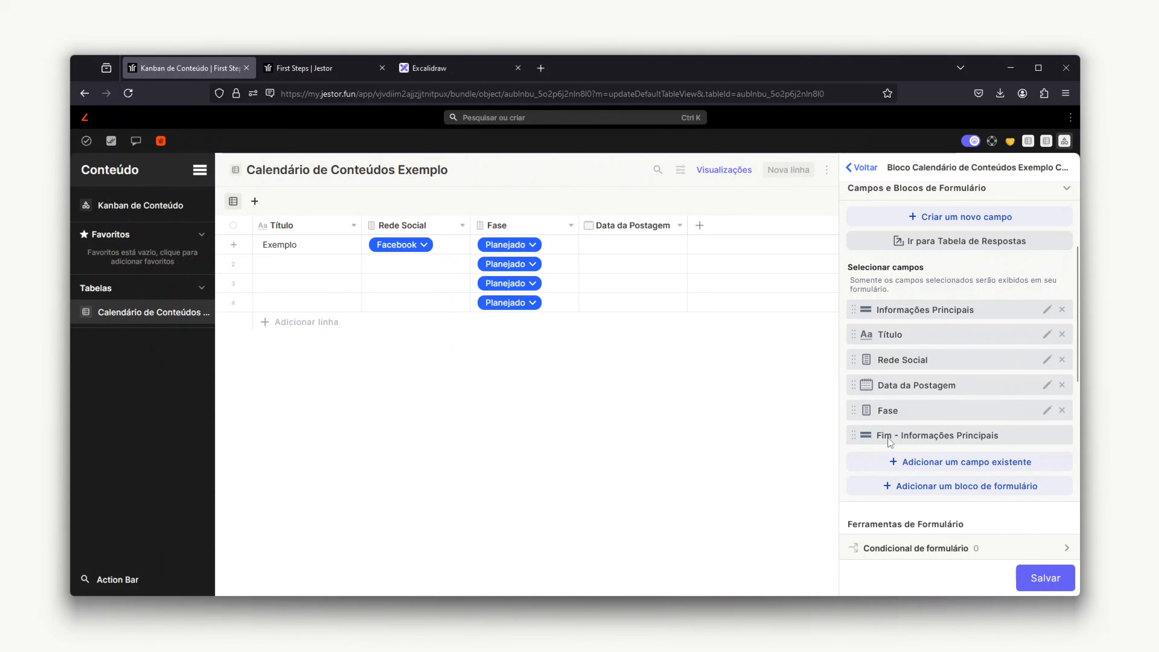
# Add an Em linha block inside the section enclosing Título and Data da Postagem, and save the creation form
pyautogui.click(931, 484)
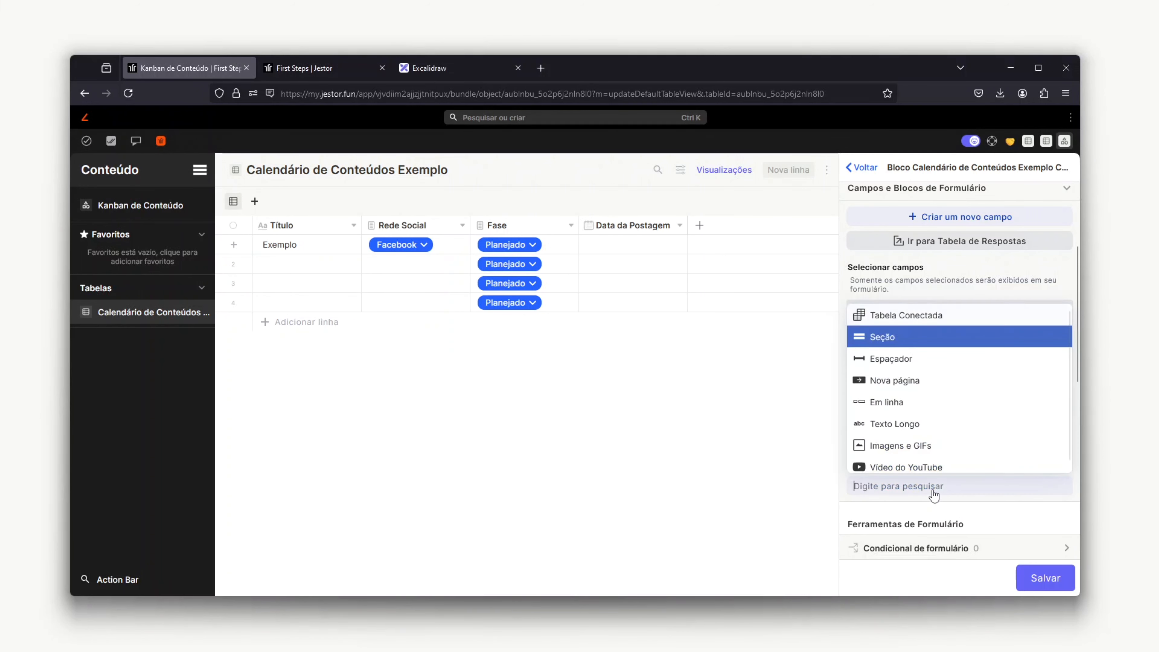
pyautogui.click(904, 407)
pyautogui.scroll(-2, 906, 401)
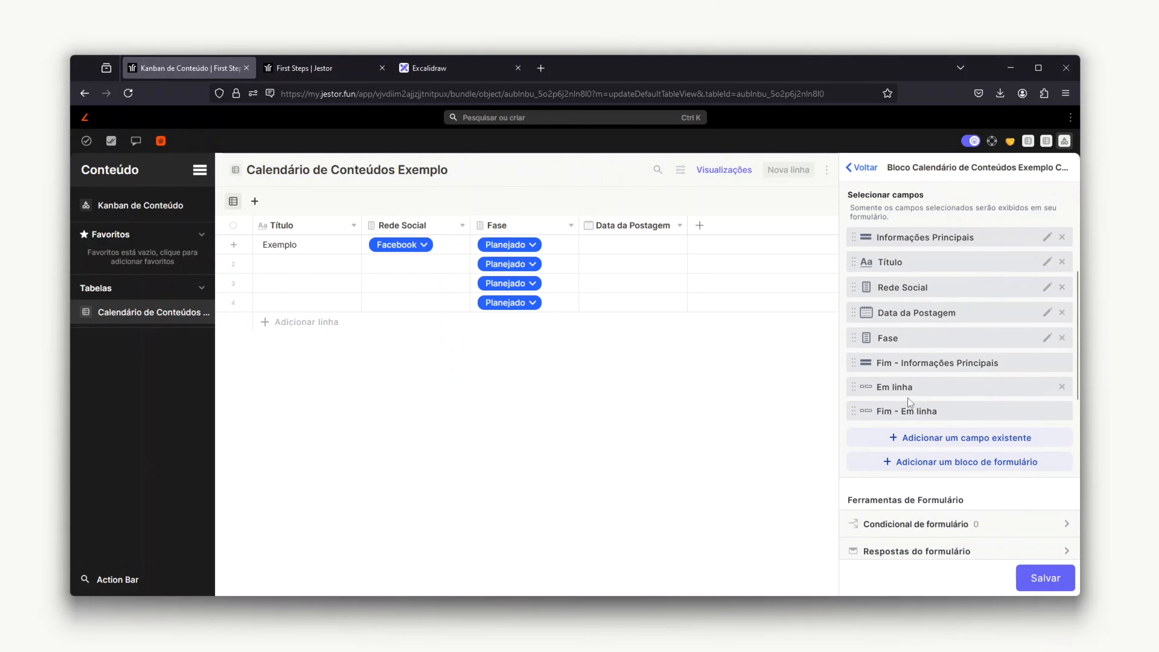
pyautogui.moveTo(910, 386); pyautogui.dragTo(911, 267)
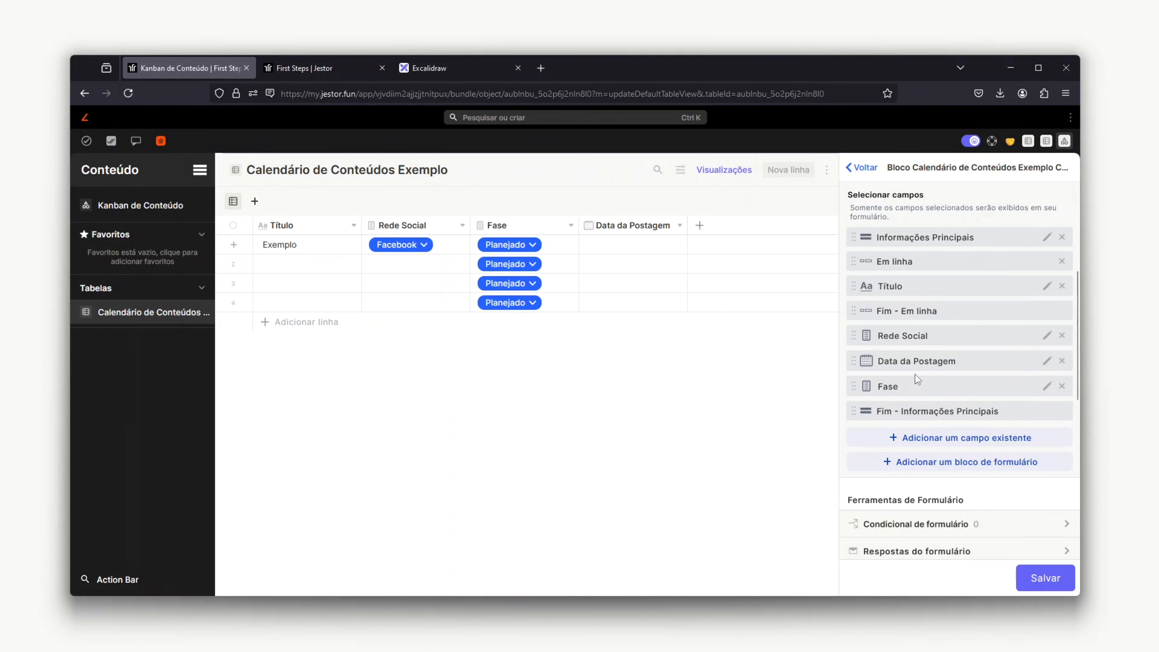
pyautogui.moveTo(920, 365); pyautogui.dragTo(922, 312)
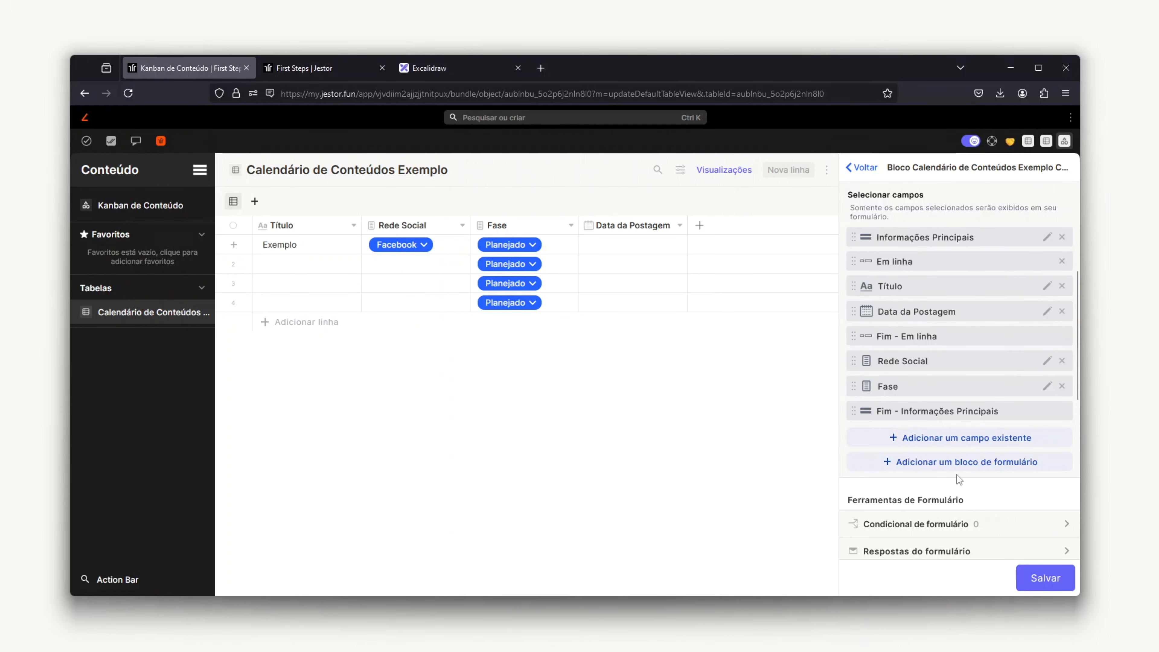
pyautogui.click(1022, 576)
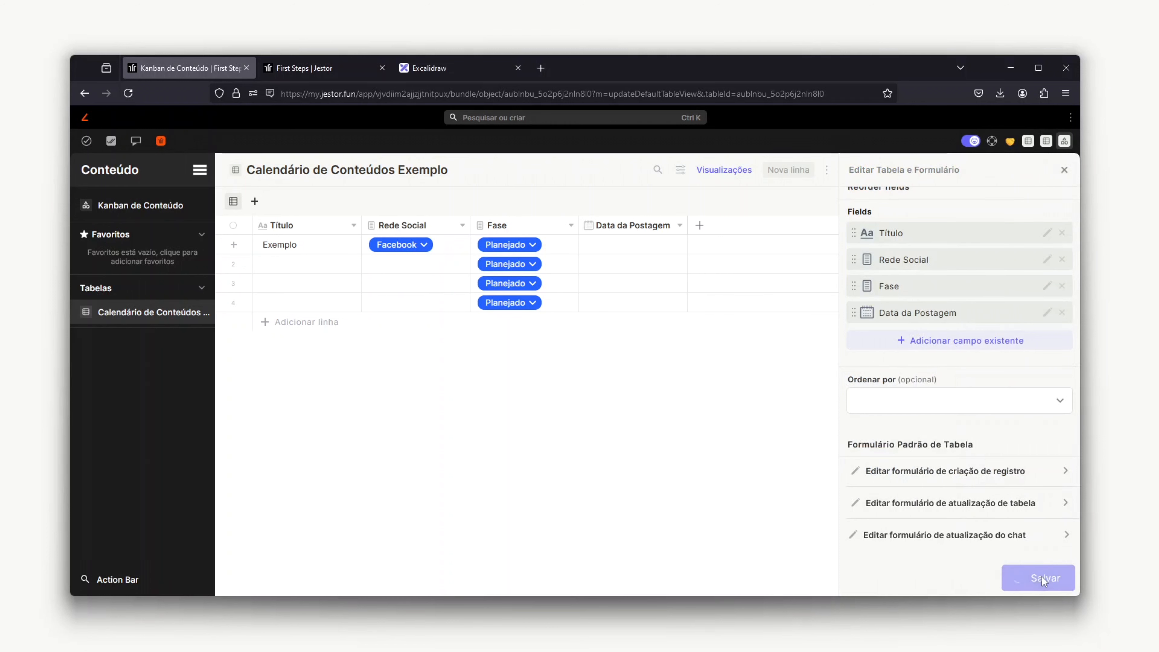
# Check the section and inline field layout in the new record form
pyautogui.click(793, 172)
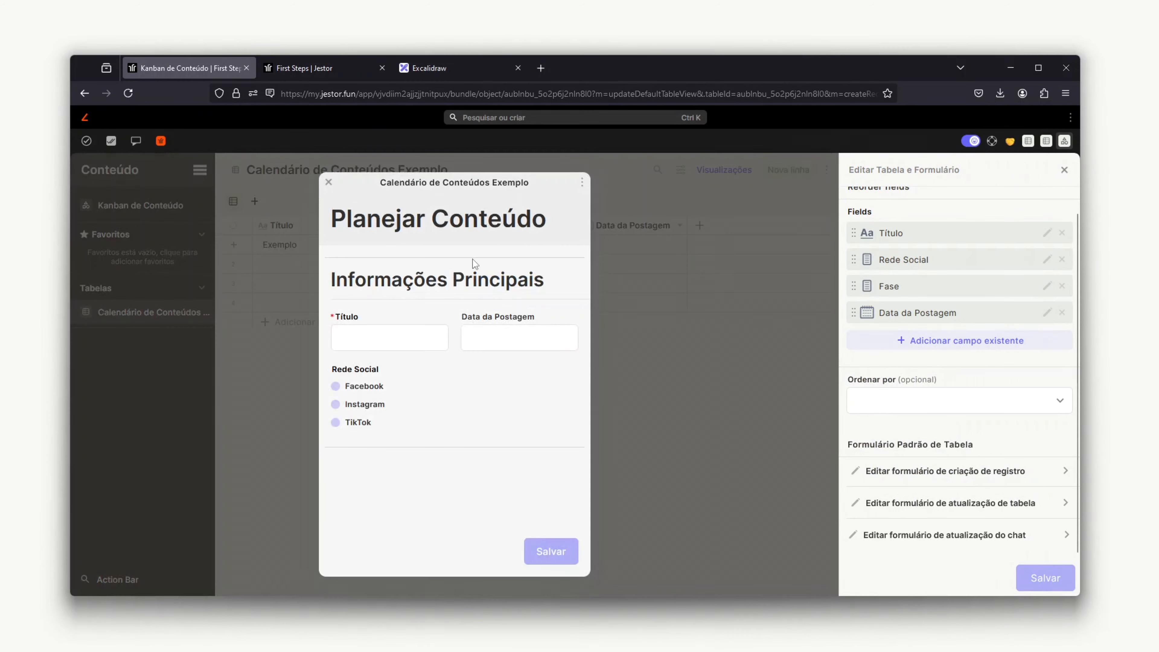
pyautogui.click(376, 341)
pyautogui.click(548, 336)
pyautogui.click(355, 333)
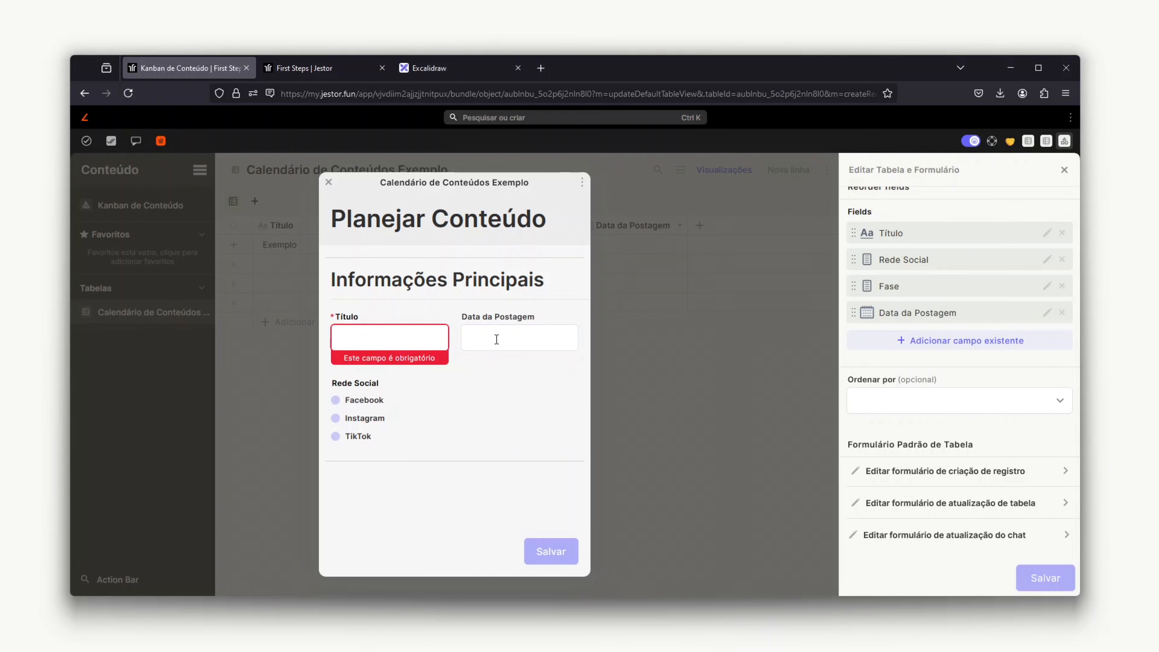
# Reopen the custom creation form's settings and look through the available form block types
pyautogui.click(969, 470)
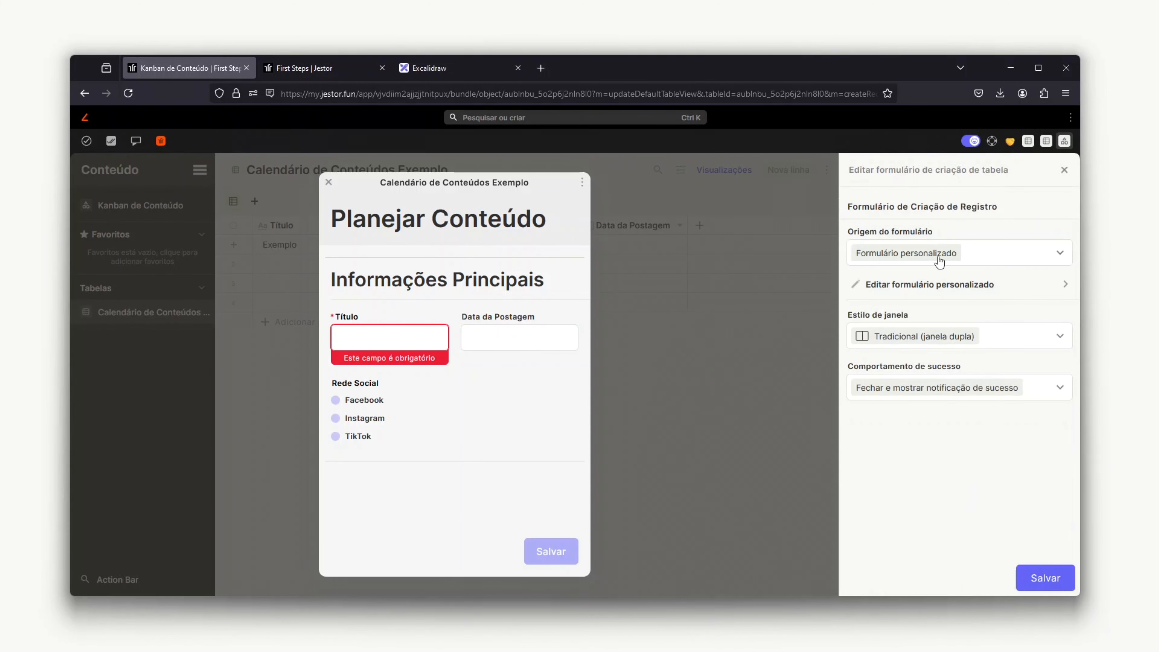
pyautogui.click(938, 288)
pyautogui.scroll(-3, 946, 406)
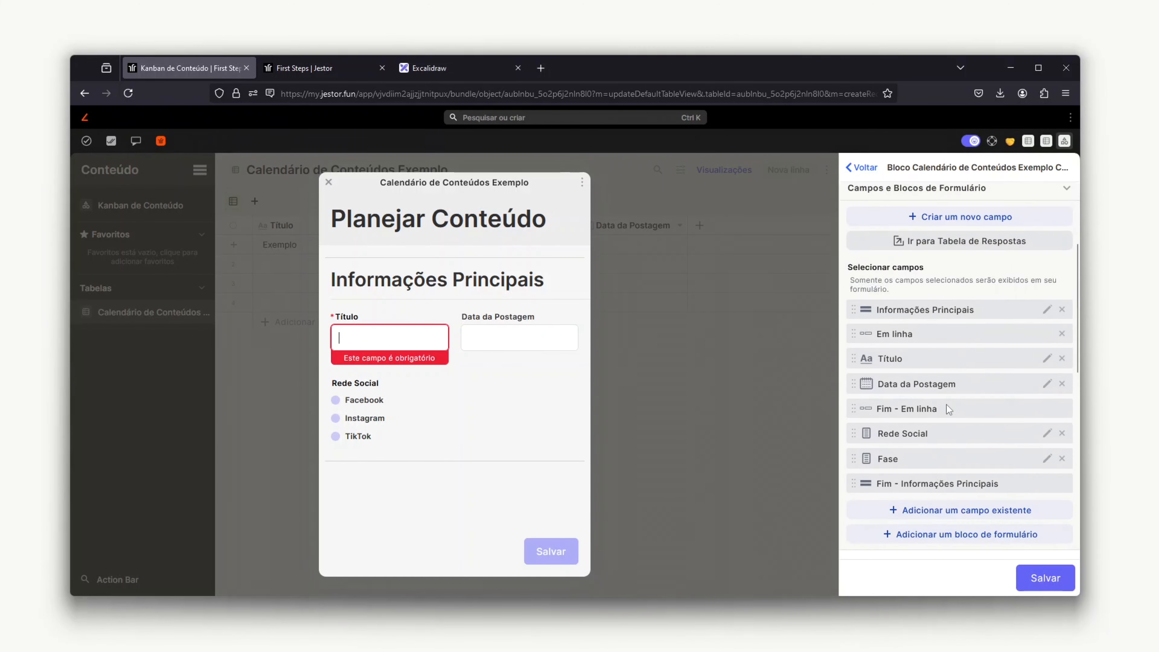
pyautogui.scroll(-2, 931, 457)
pyautogui.click(937, 474)
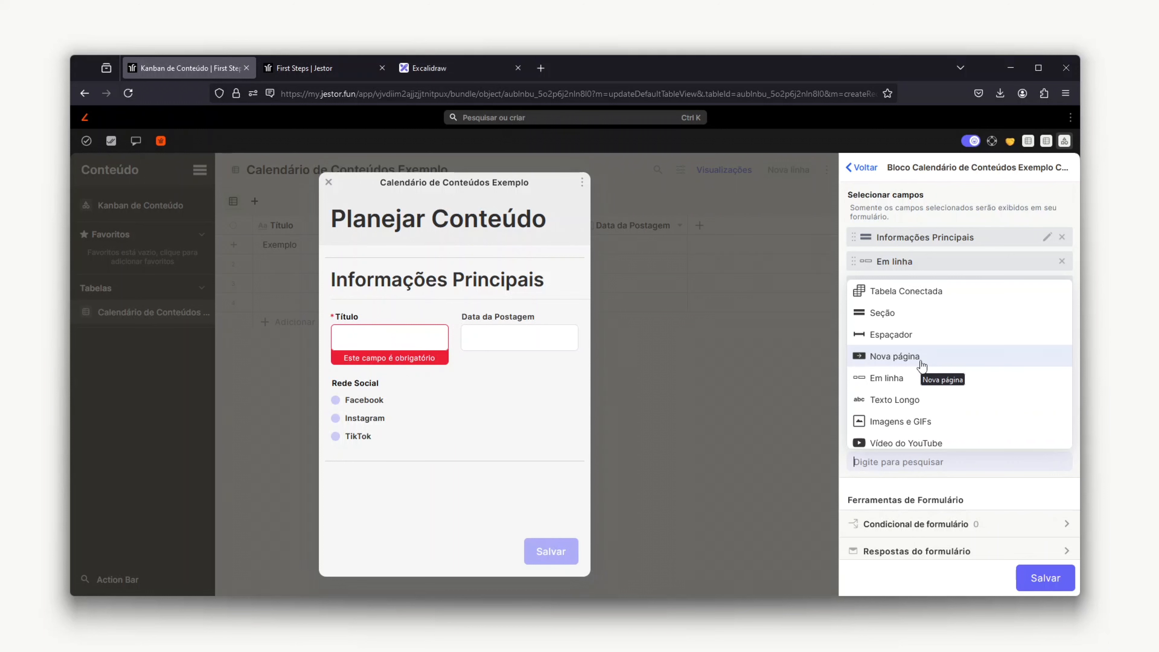
pyautogui.click(875, 487)
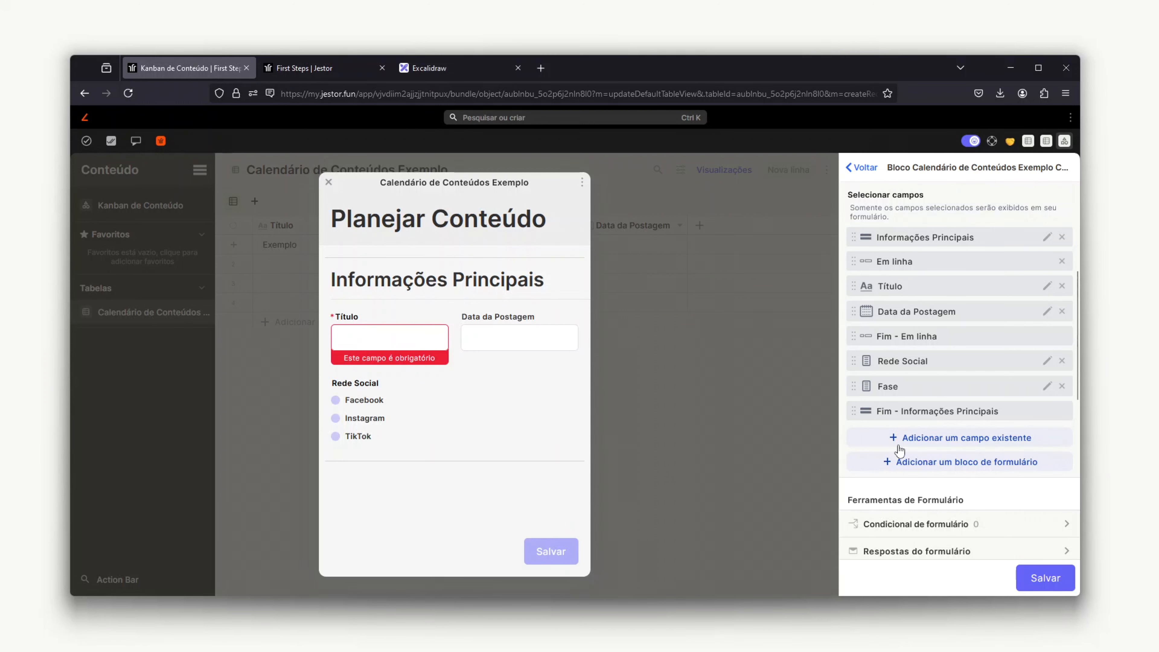
# Add a form condition that applies the Ocultar action to the Rede Social field
pyautogui.scroll(-5, 939, 400)
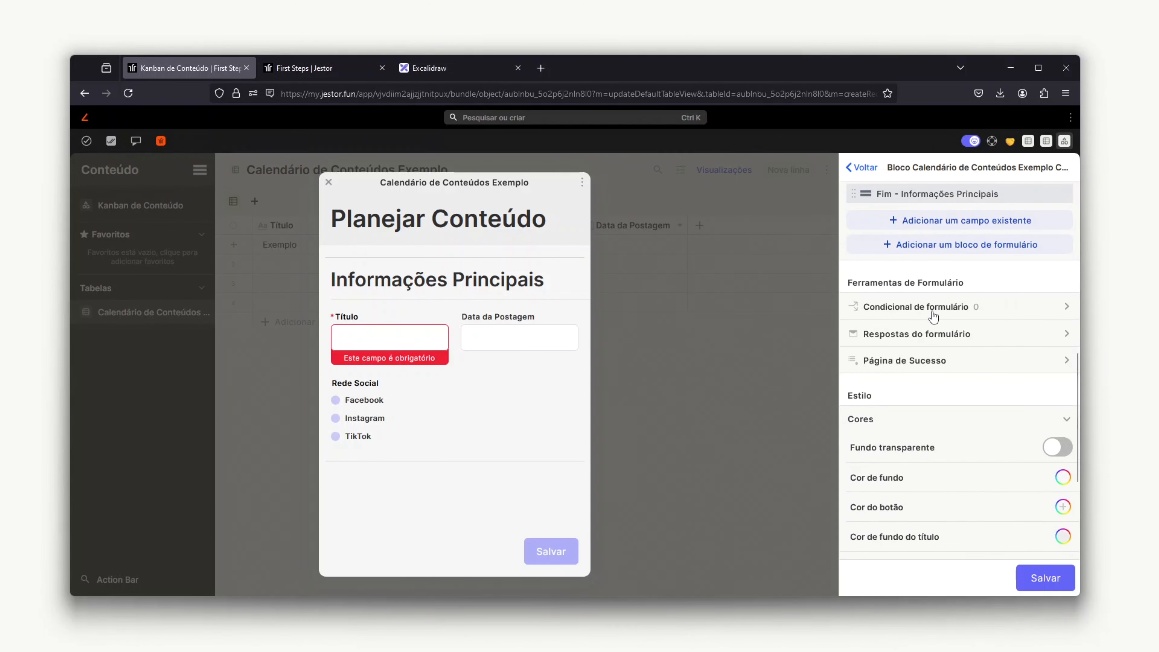
pyautogui.click(932, 315)
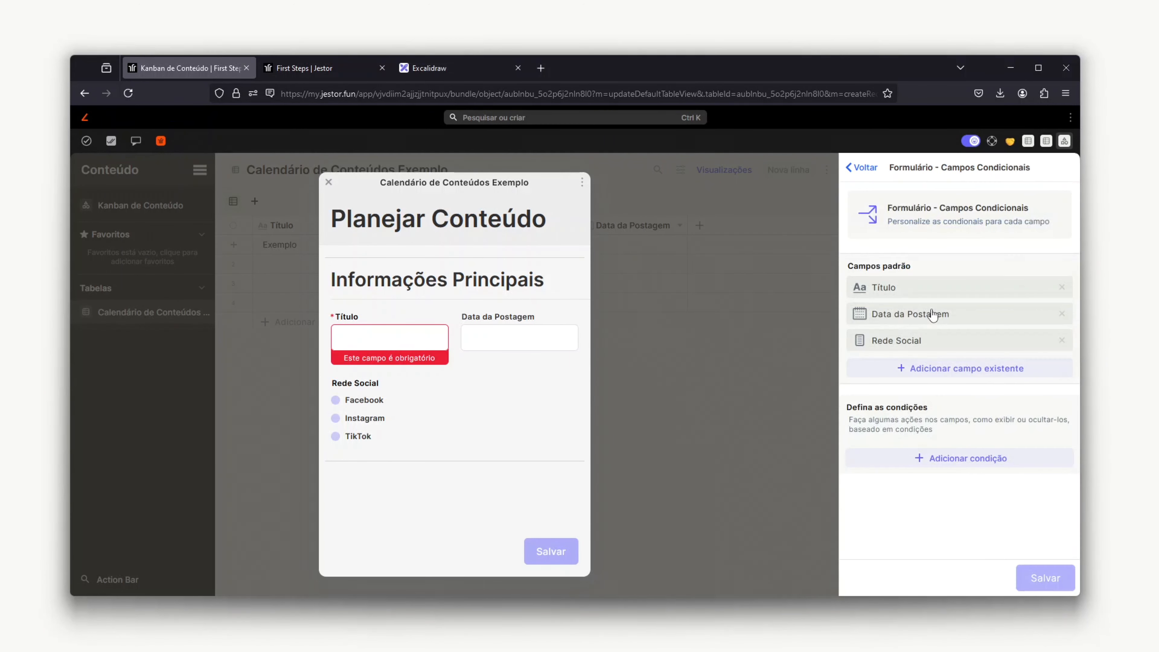
pyautogui.click(943, 463)
pyautogui.scroll(-4, 940, 452)
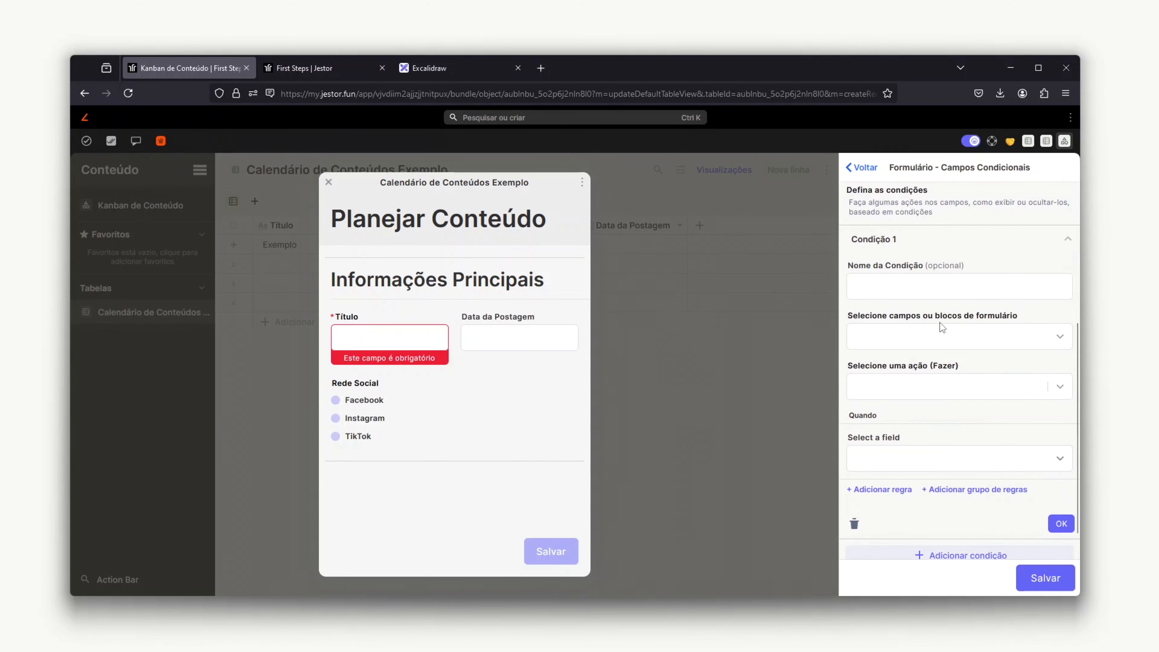
pyautogui.click(915, 335)
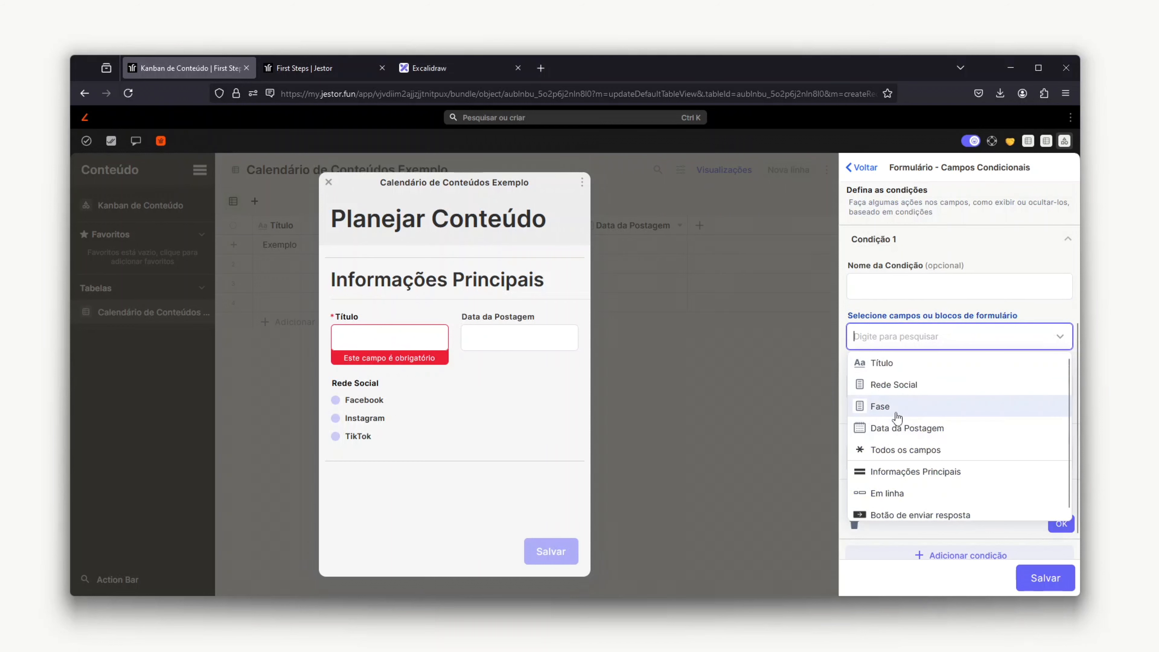
pyautogui.click(915, 385)
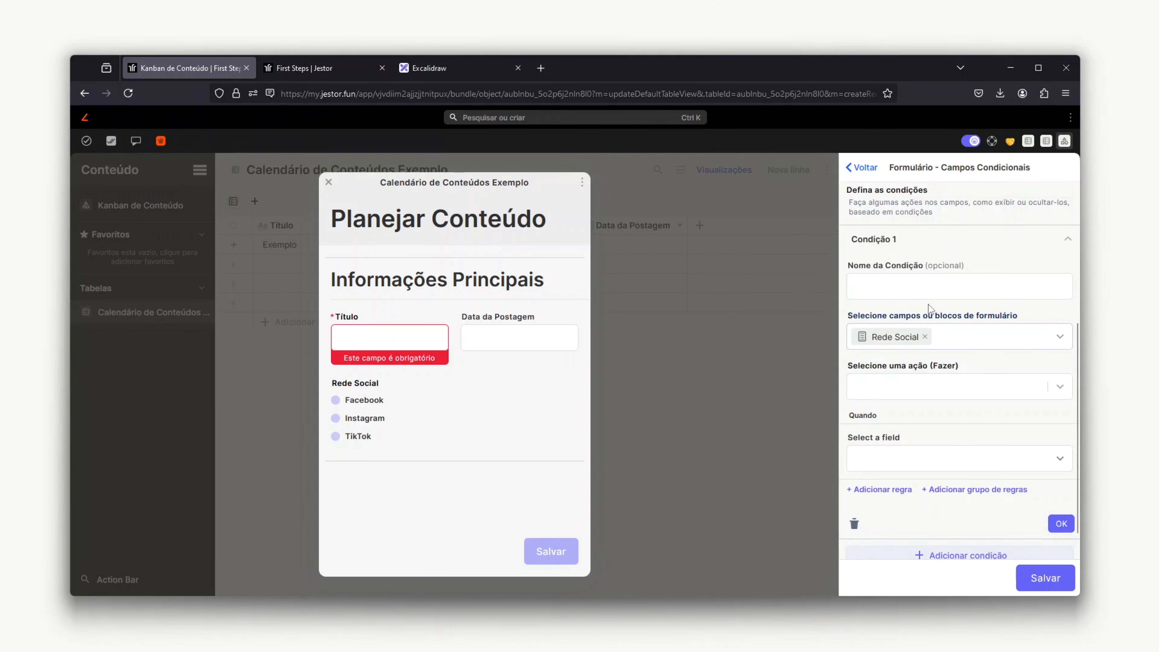
pyautogui.click(893, 396)
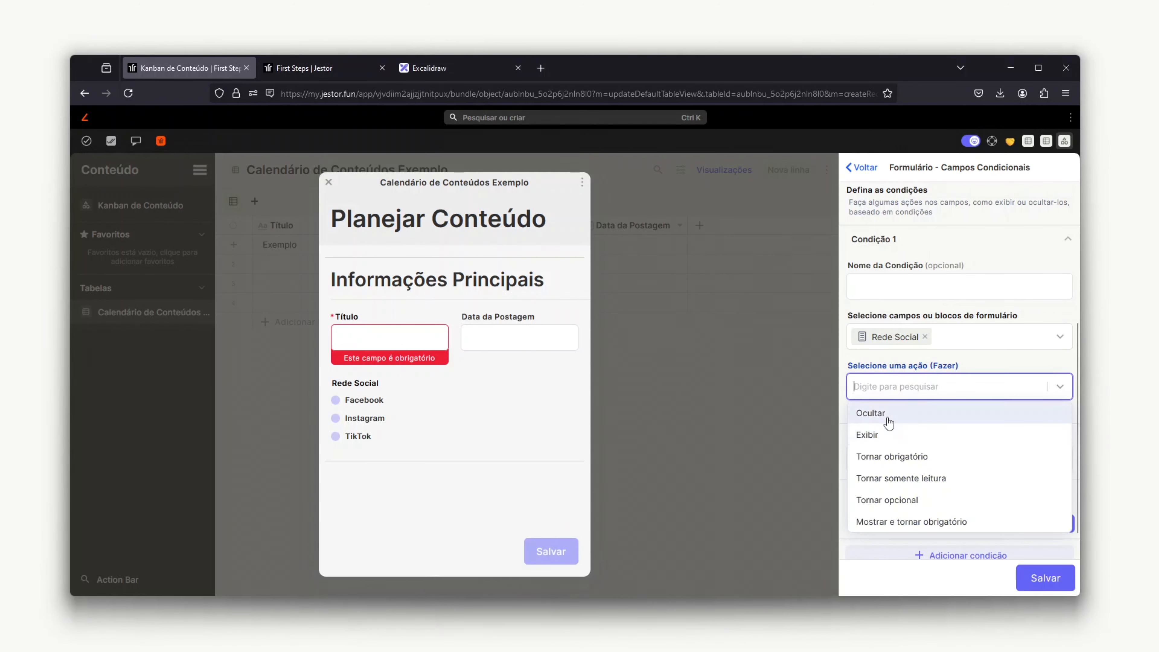
pyautogui.click(883, 411)
# Make the condition's rule apply when Título É igual a "Jestor"
pyautogui.click(910, 460)
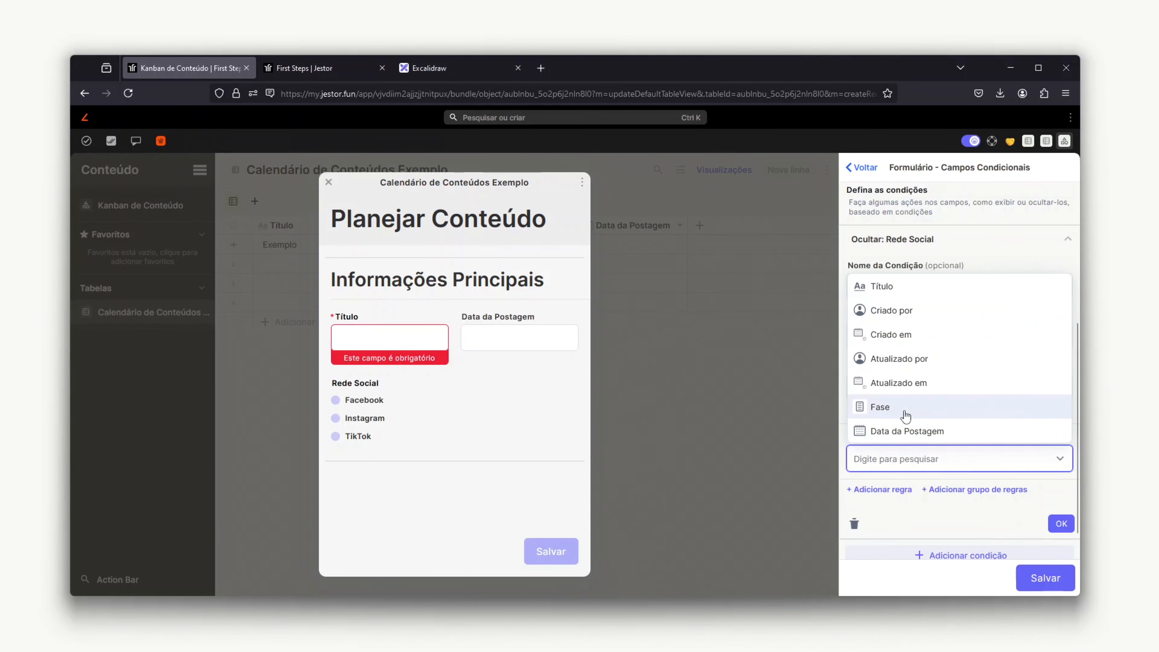
pyautogui.click(897, 288)
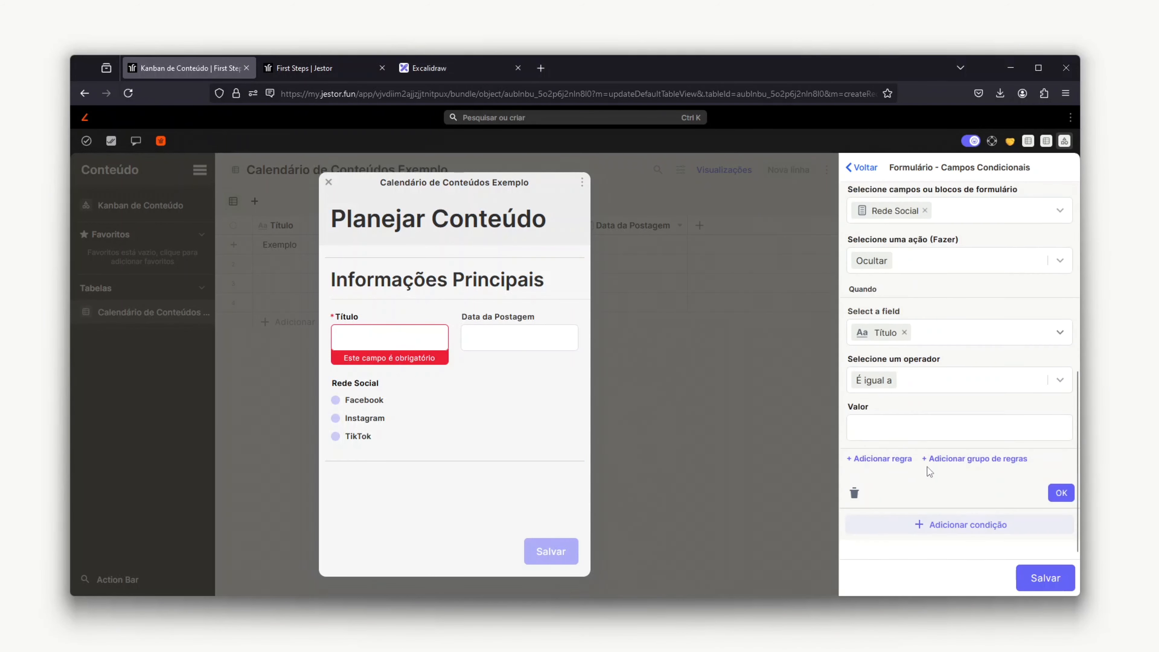
pyautogui.click(903, 421)
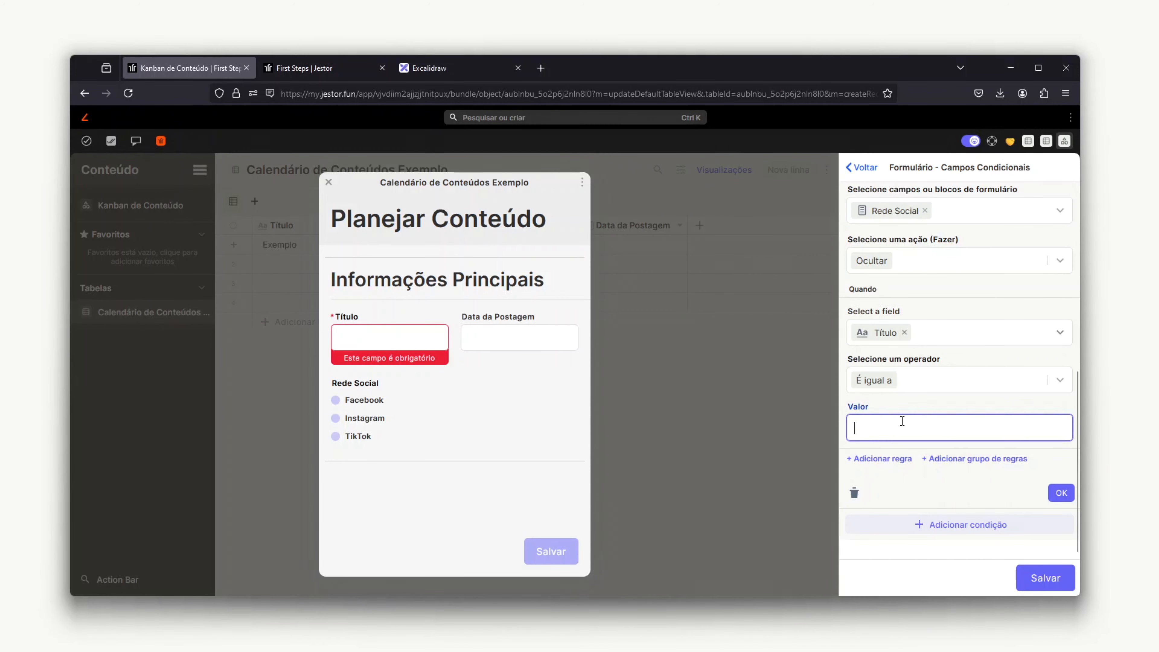
pyautogui.write('Jestor')
# Name the condition "Esconder Rede" and save both the condition and the creation form
pyautogui.scroll(2, 911, 334)
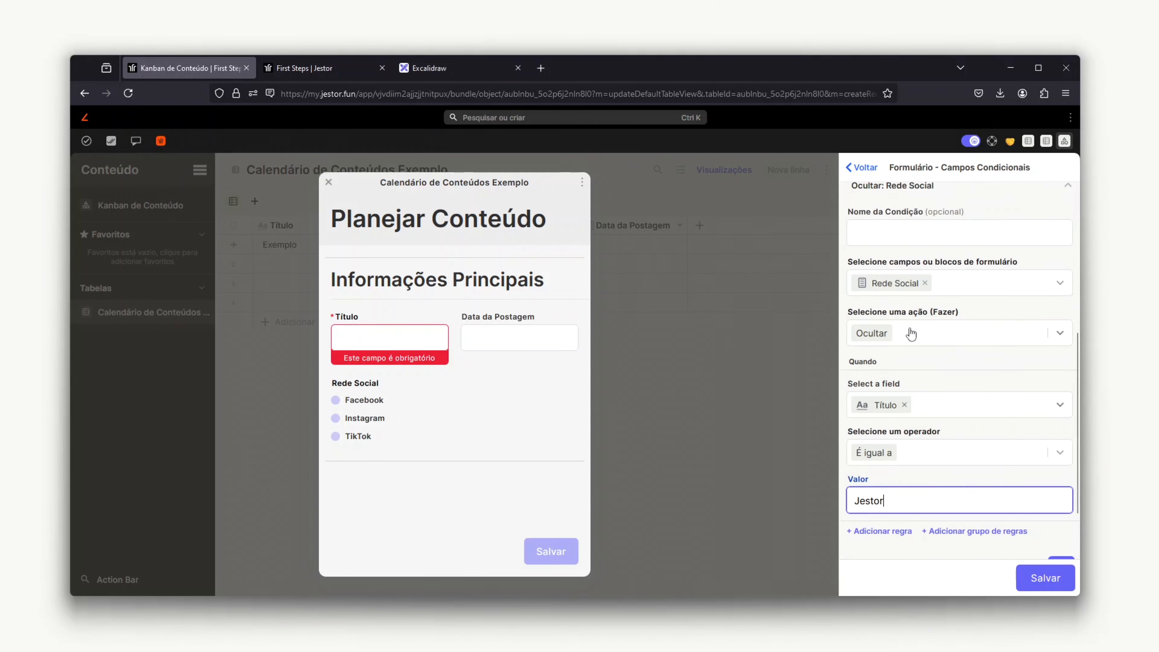
pyautogui.scroll(4, 912, 335)
pyautogui.click(911, 382)
pyautogui.write('Esc')
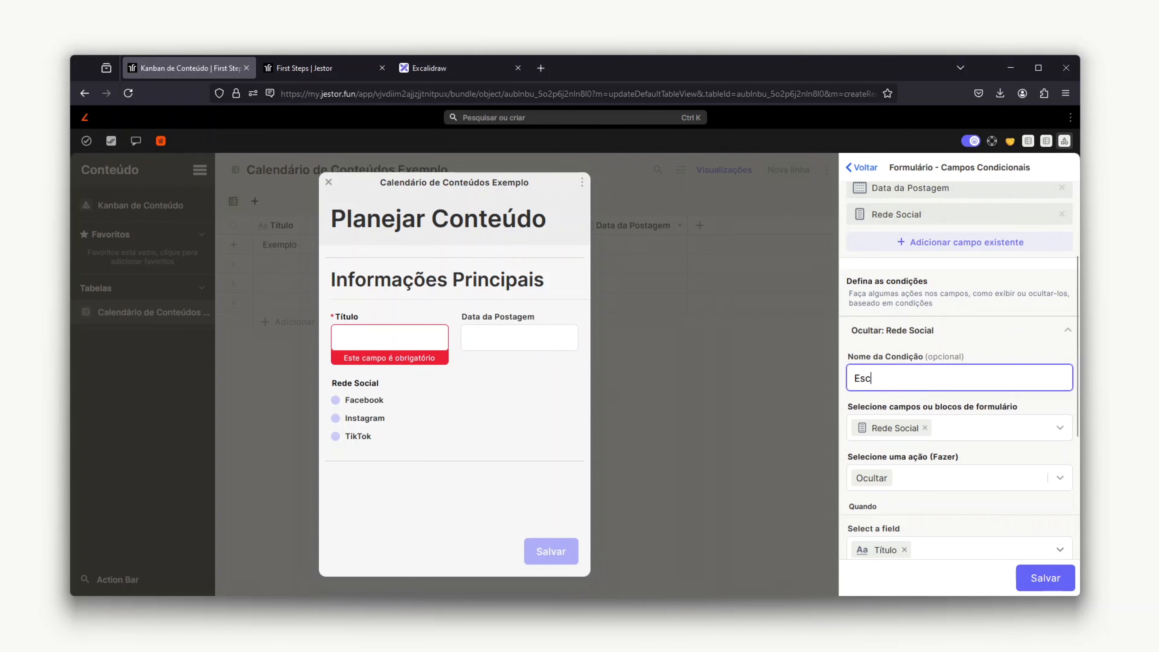
pyautogui.write('onder Rede')
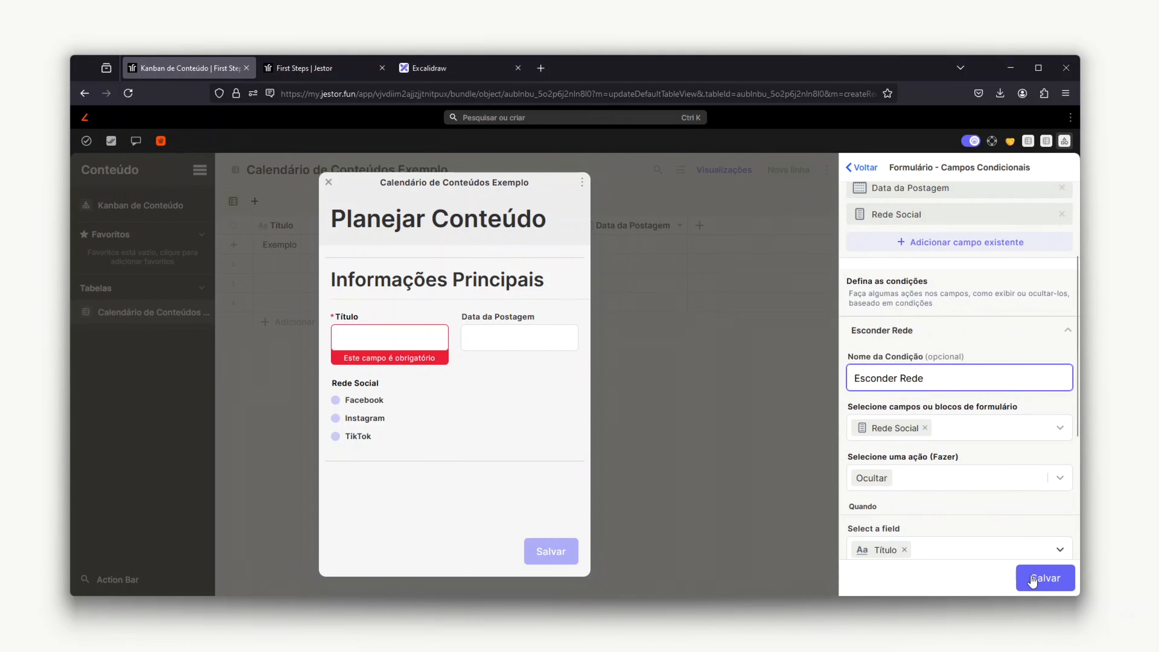
pyautogui.click(1033, 580)
pyautogui.scroll(-3, 1006, 436)
pyautogui.click(1045, 578)
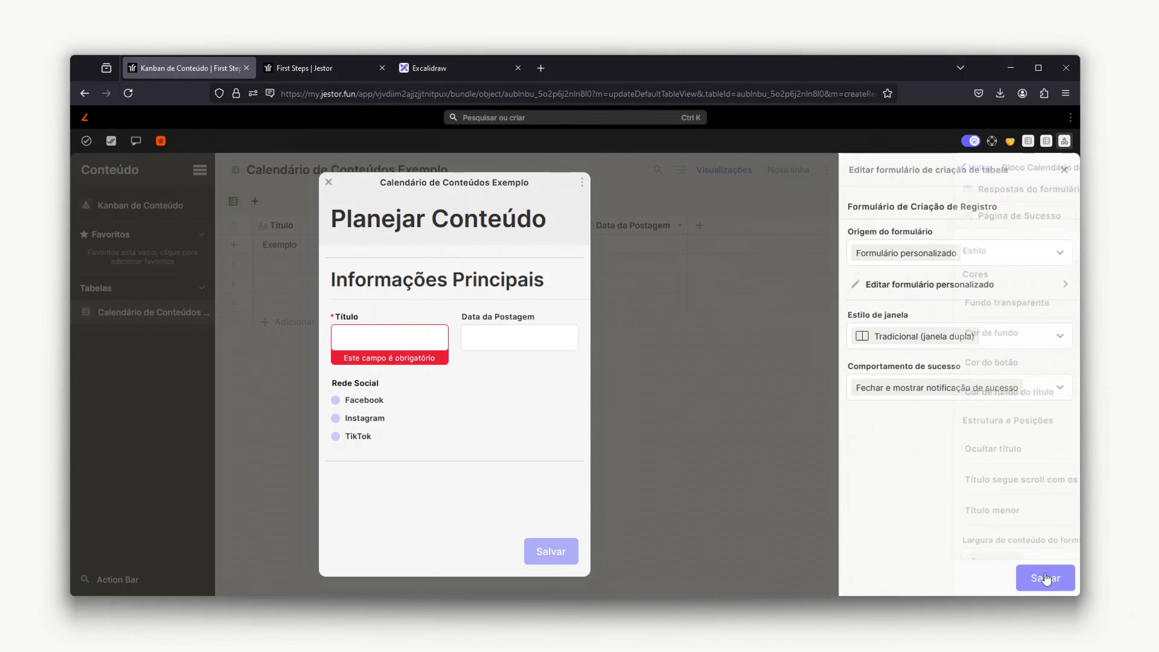
pyautogui.click(1045, 578)
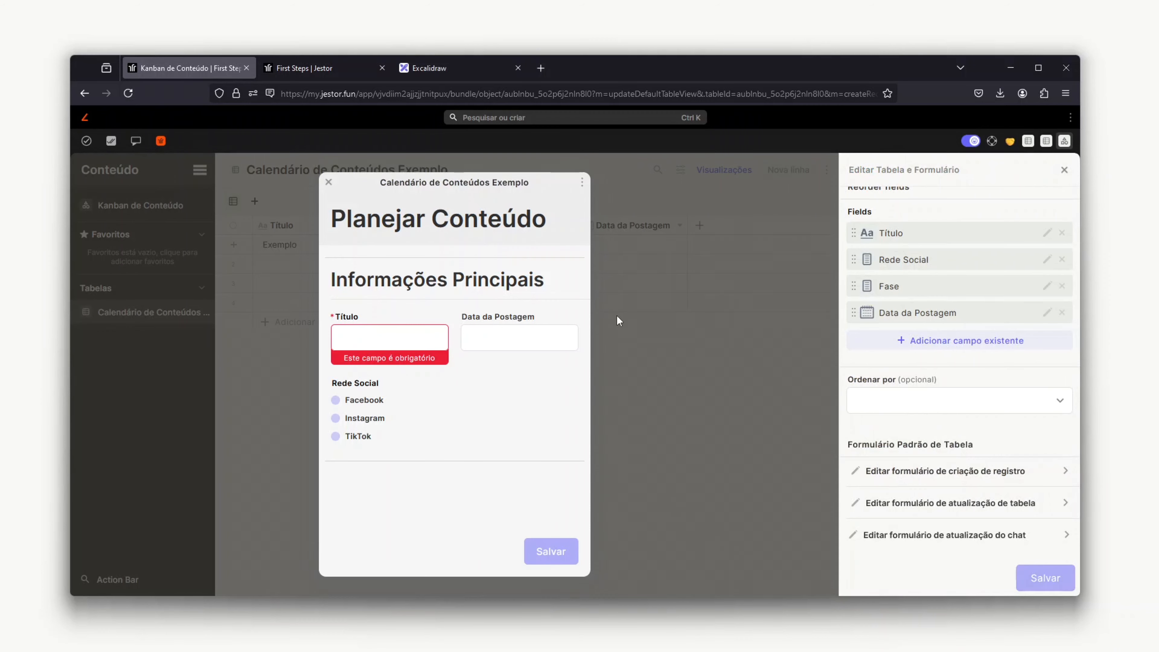
# Close the old record form and test the condition in a new one by entering "Jestor" as Título
pyautogui.click(672, 325)
pyautogui.click(593, 251)
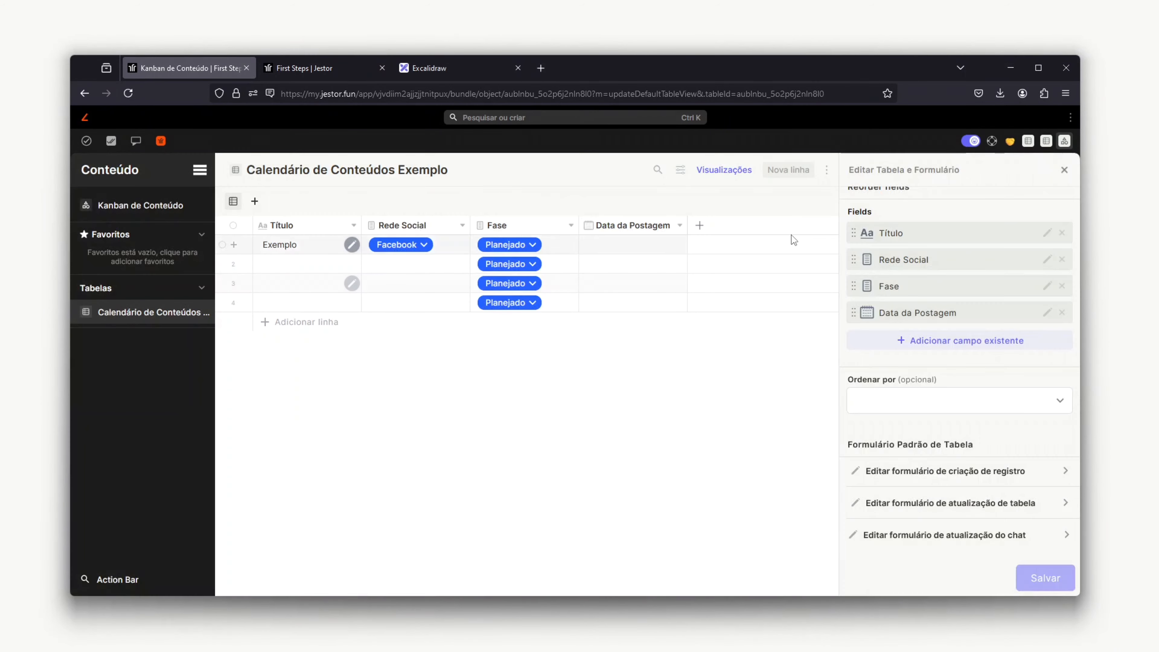
pyautogui.click(783, 170)
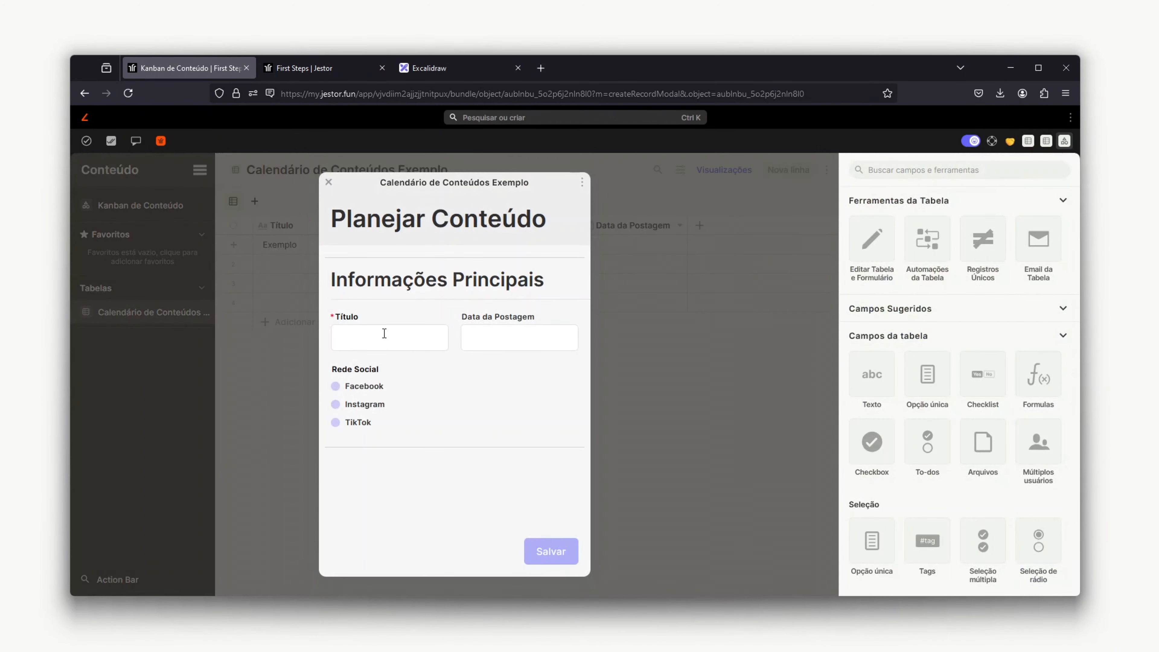
pyautogui.click(384, 339)
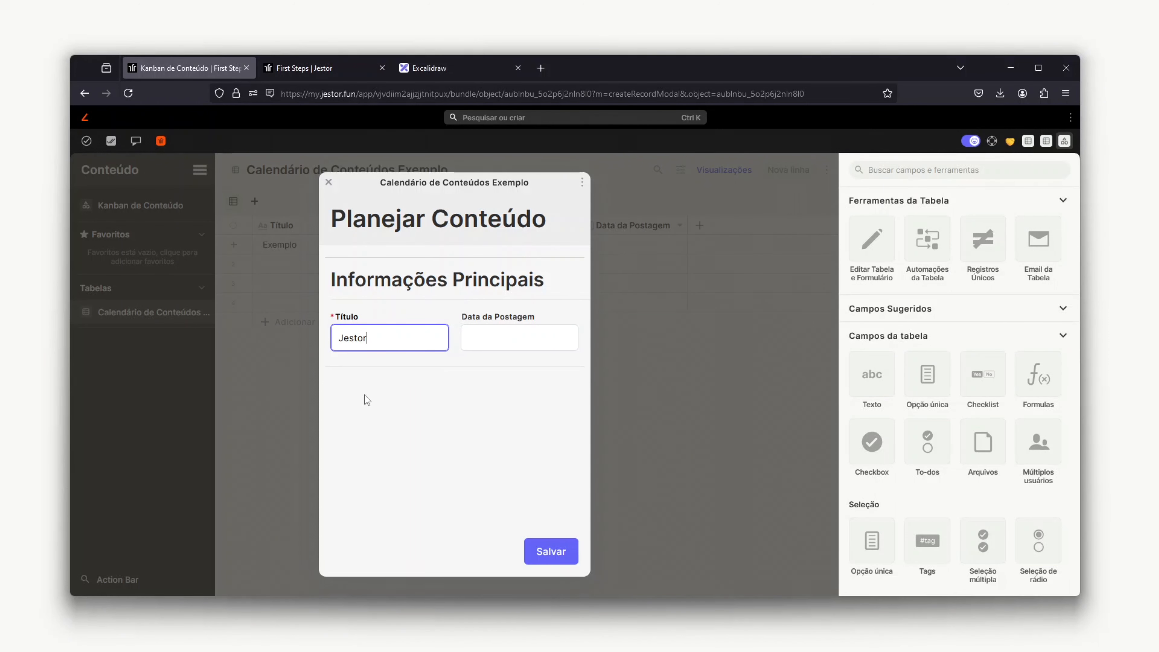
# Open the style settings of the table's custom record creation form
pyautogui.click(871, 247)
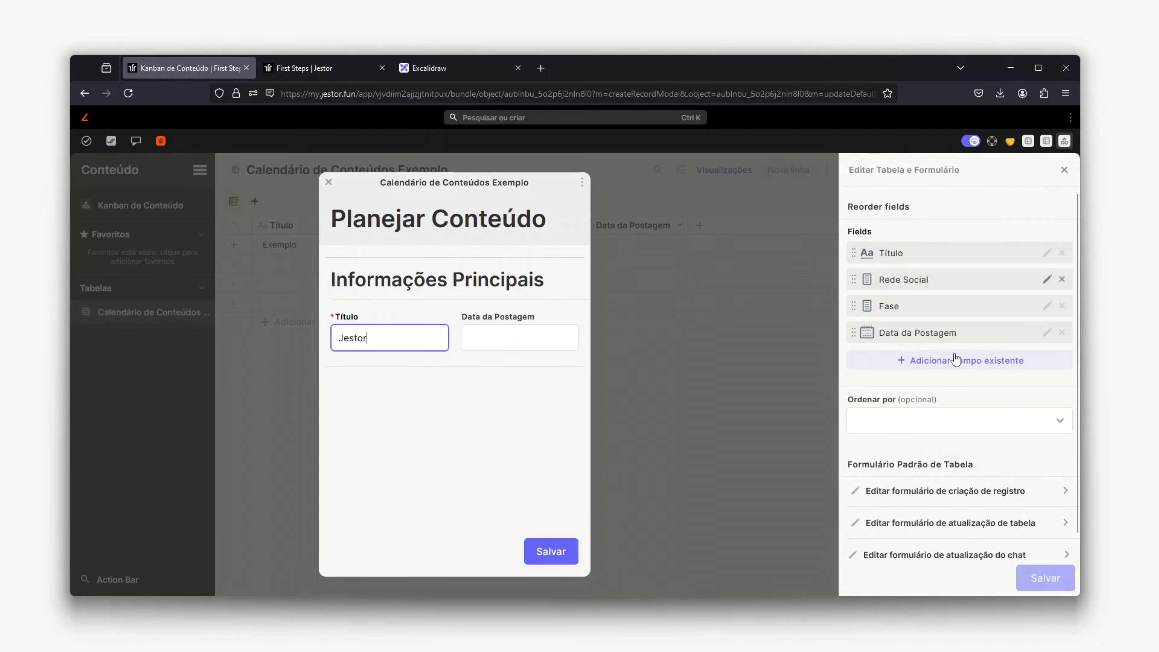
pyautogui.click(964, 486)
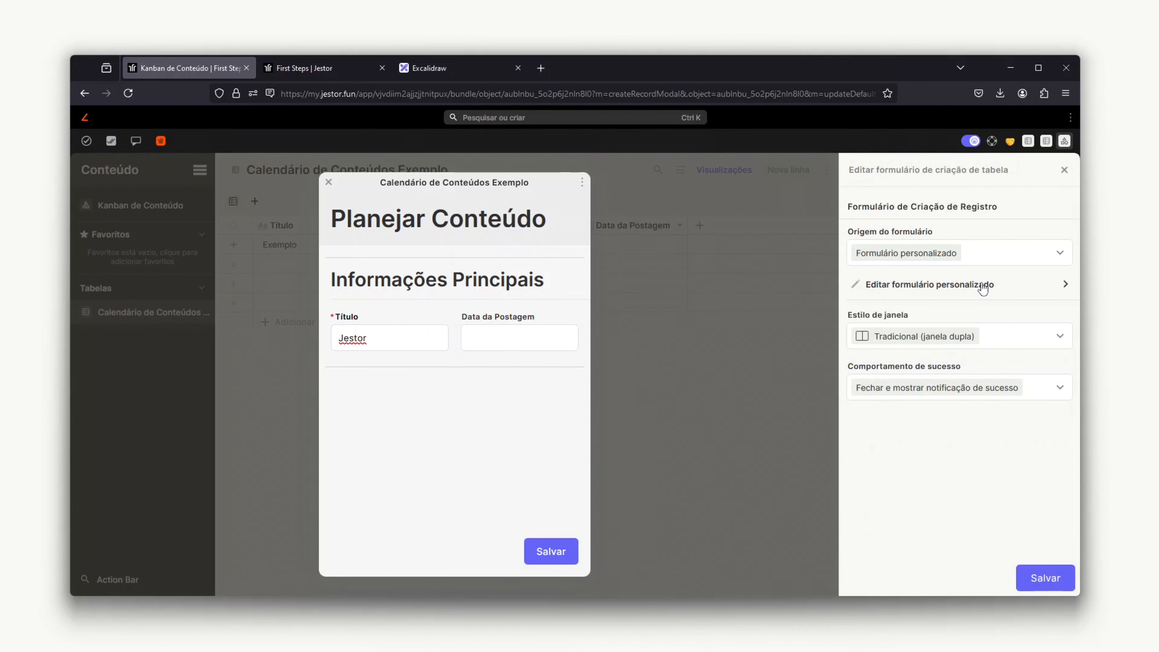
pyautogui.click(981, 284)
pyautogui.scroll(-10, 993, 311)
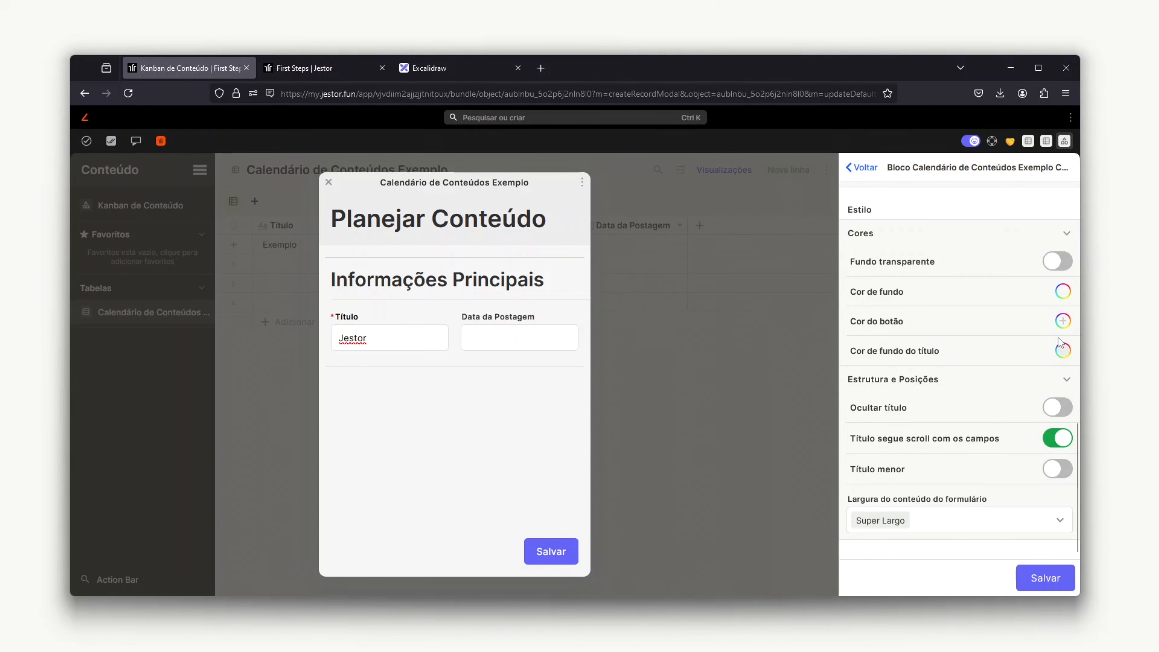
# Set the creation form's title background colour (Cor de fundo do título) to black
pyautogui.click(1063, 352)
pyautogui.click(1062, 260)
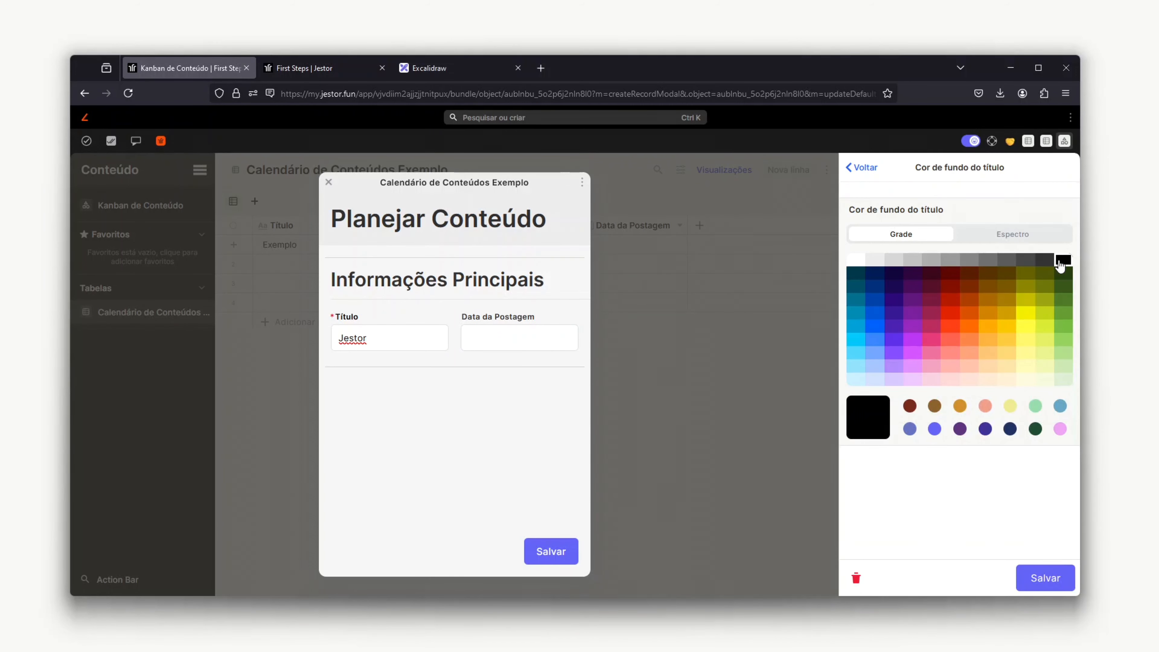
pyautogui.click(1046, 578)
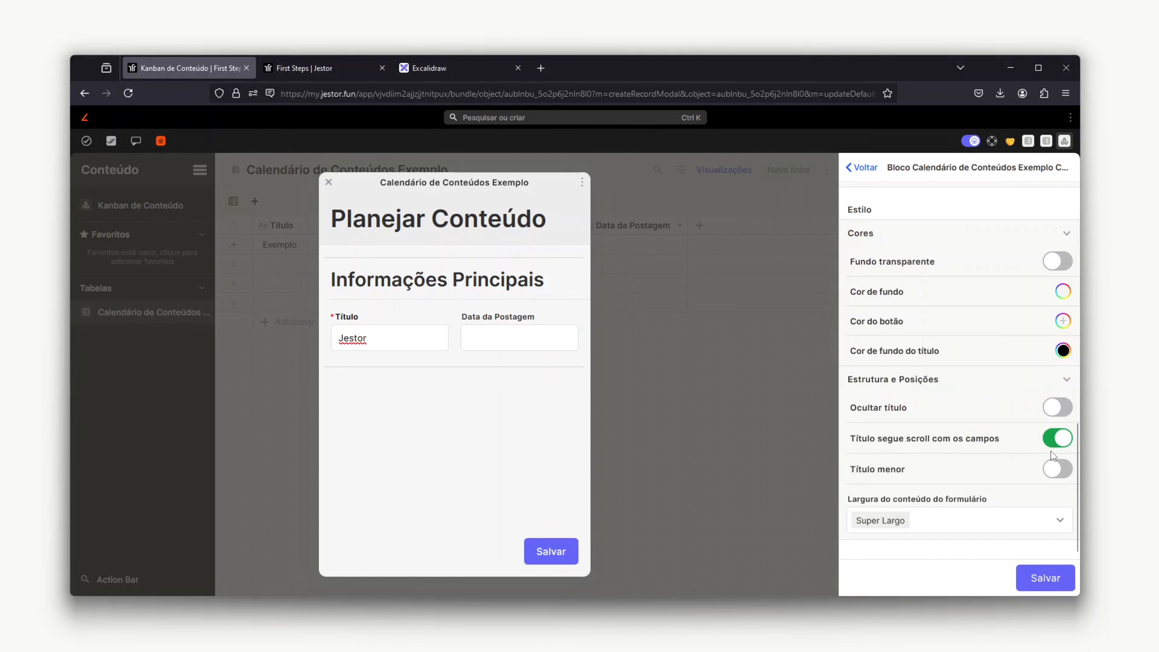
# Save the creation form with a red title background and discard the open test record without saving
pyautogui.click(1063, 357)
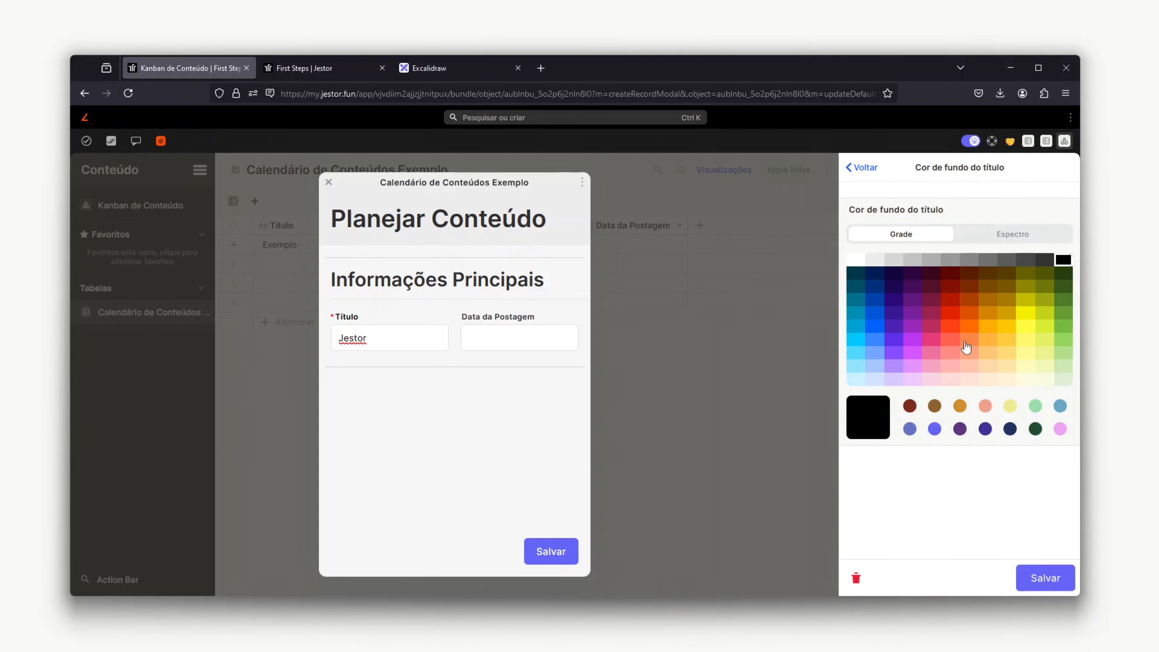
pyautogui.click(954, 326)
pyautogui.click(951, 313)
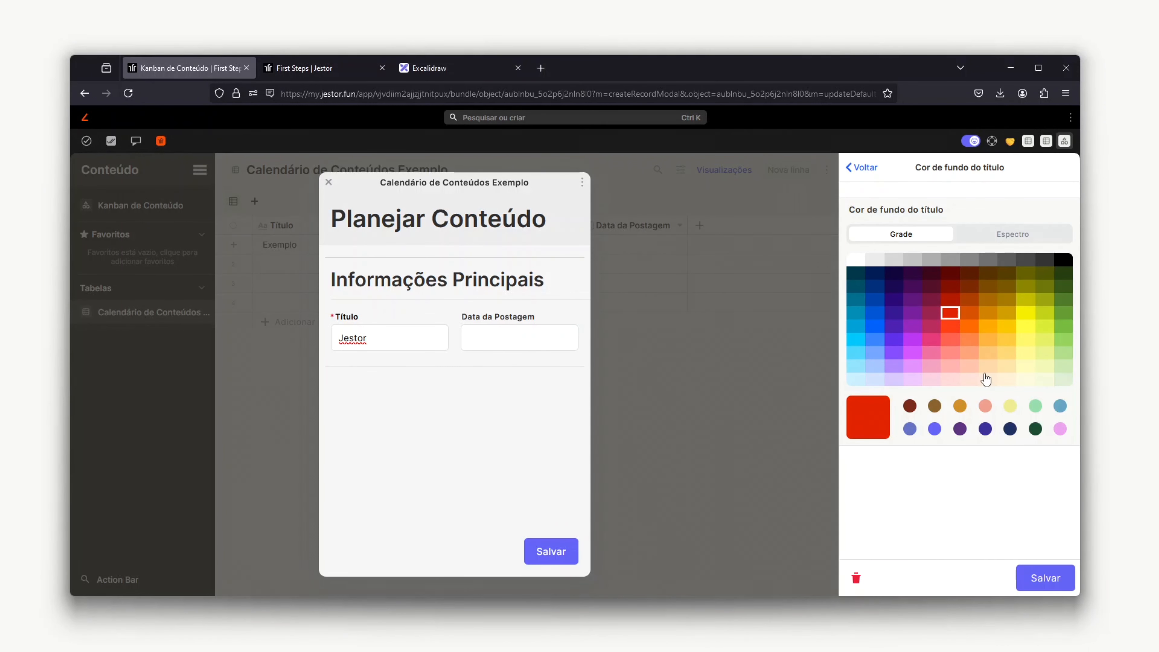
pyautogui.click(1046, 577)
pyautogui.click(1053, 578)
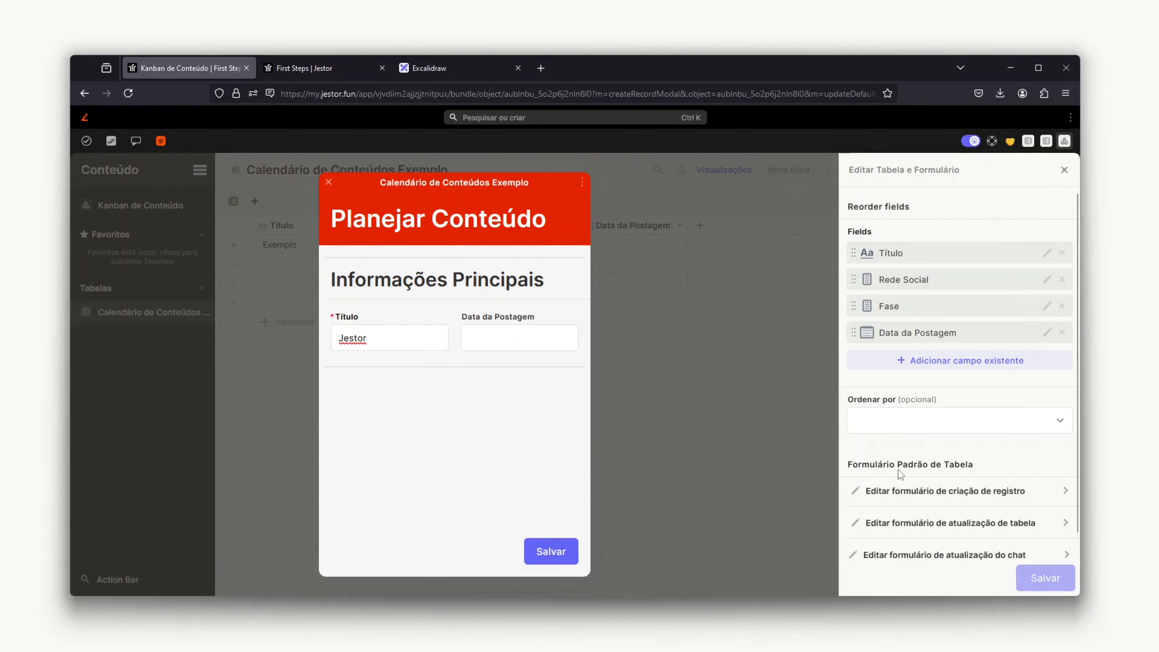
pyautogui.click(785, 474)
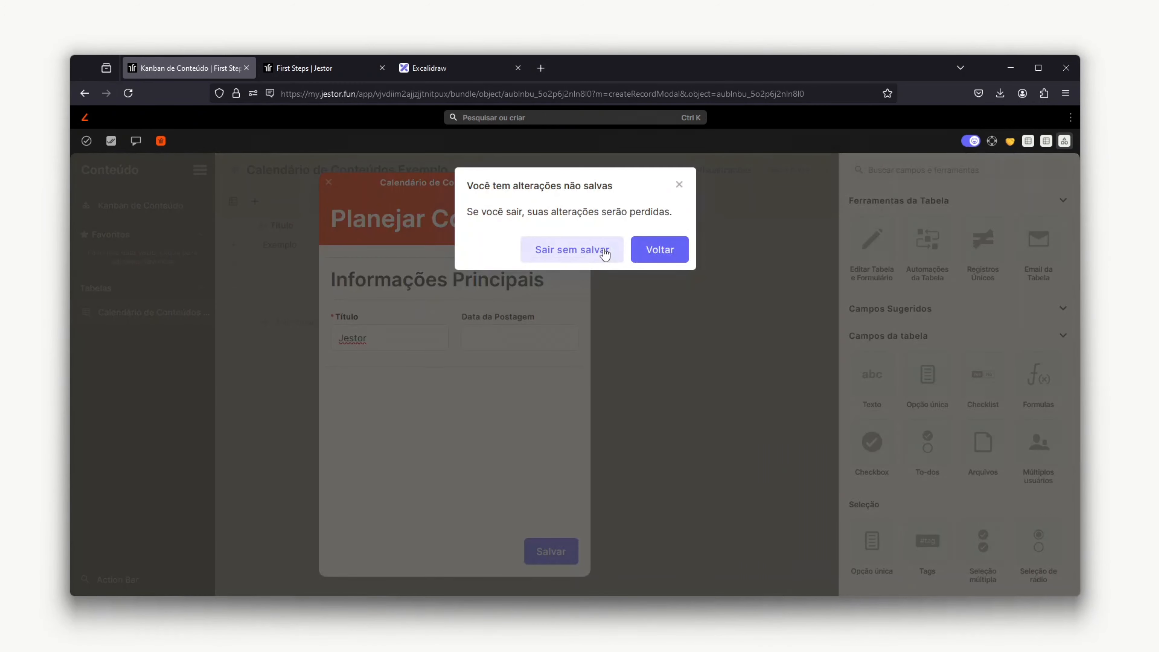
pyautogui.click(603, 252)
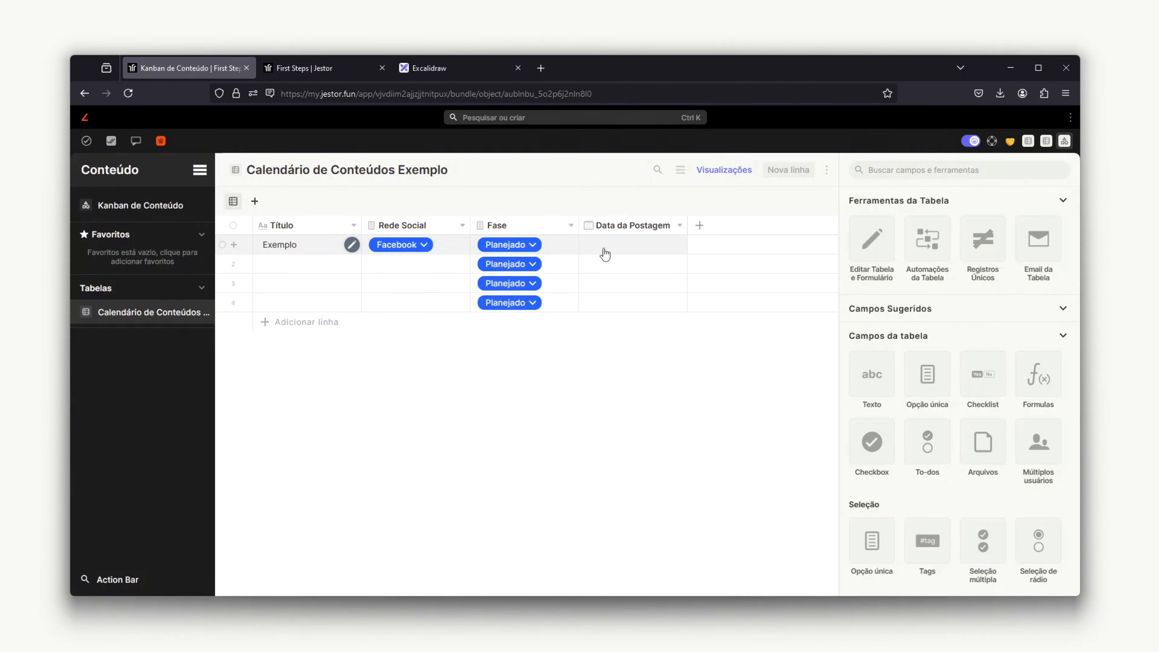